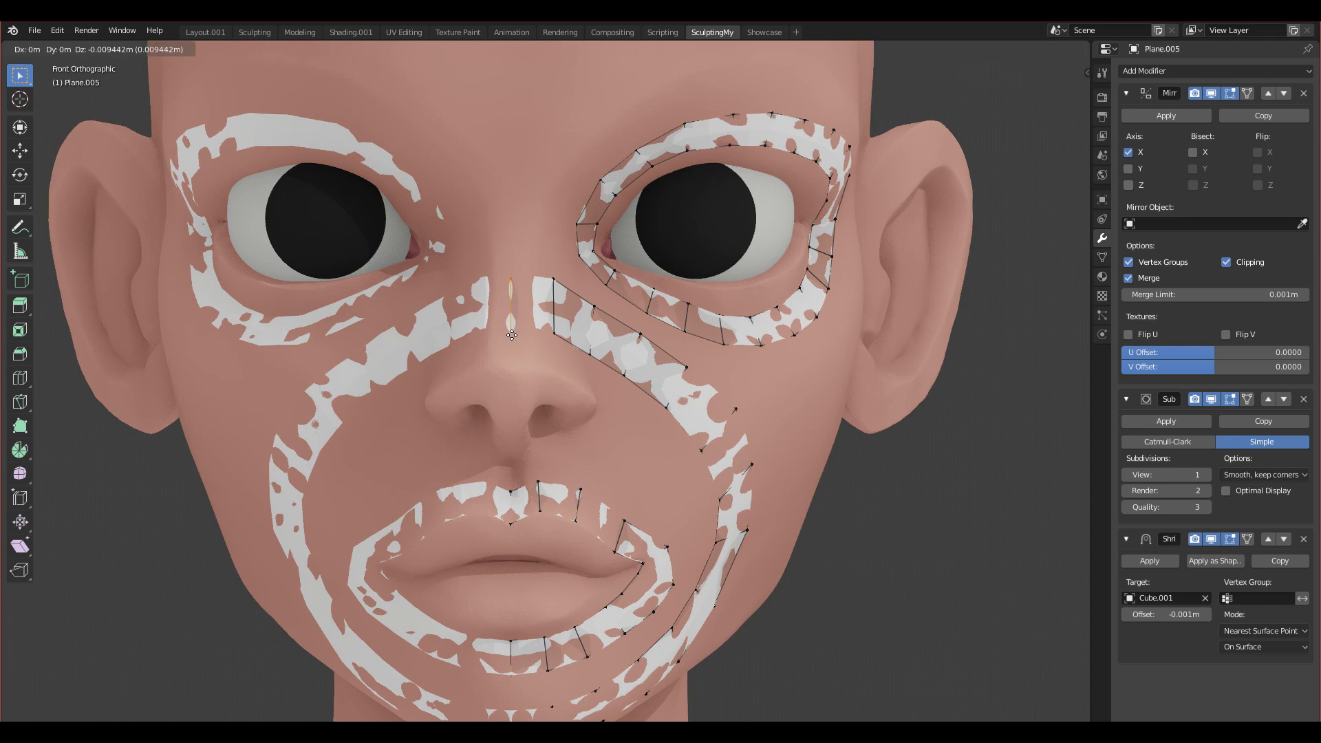
Step: Lower the centre nose edge's bottom vertex about 0.009 m and the cheek strip's nose-end edge about 0.013 m
click(512, 337)
click(560, 335)
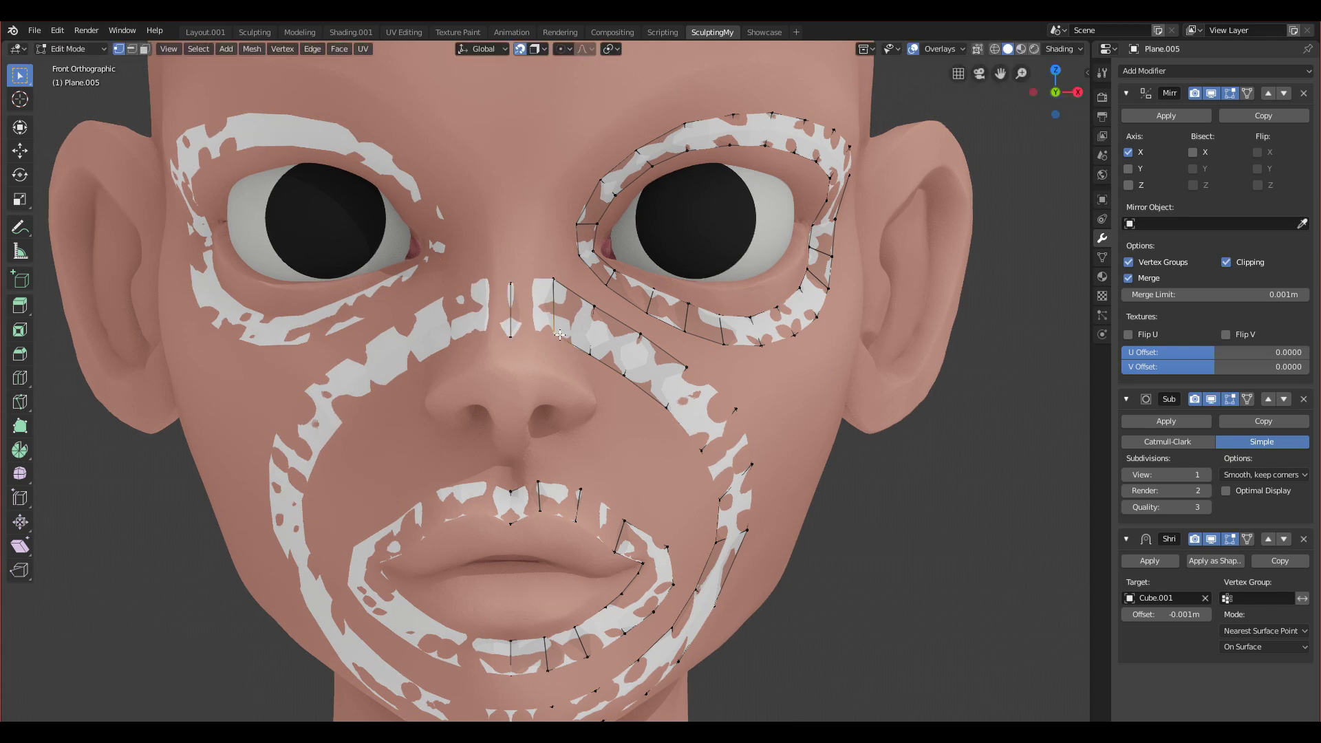
shift+click(553, 278)
key(g)
click(585, 348)
middle_drag(566, 309, 494, 305)
scroll(533, 307, up, 3)
scroll(524, 311, up, 1)
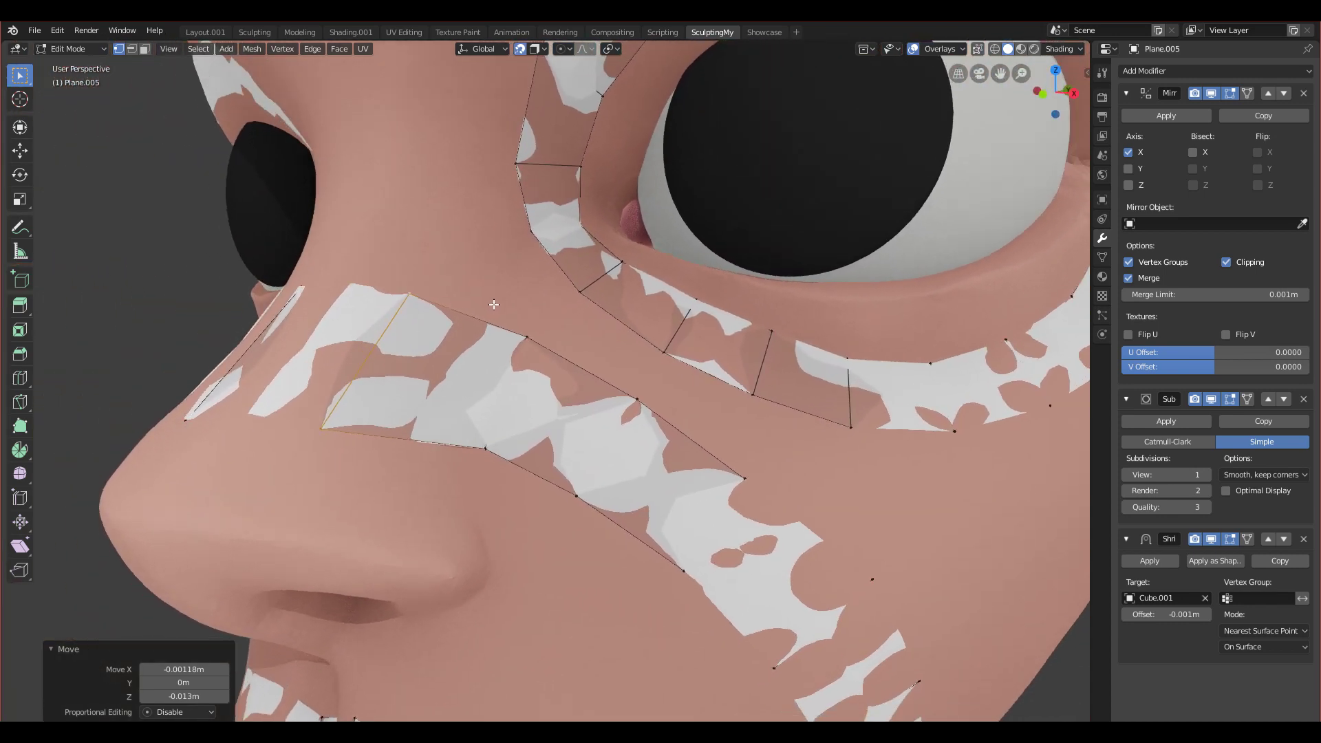
scroll(494, 305, down, 1)
mouse_move(468, 364)
middle_down()
mouse_move(485, 372)
mouse_move(480, 383)
middle_up()
scroll(479, 383, up, 1)
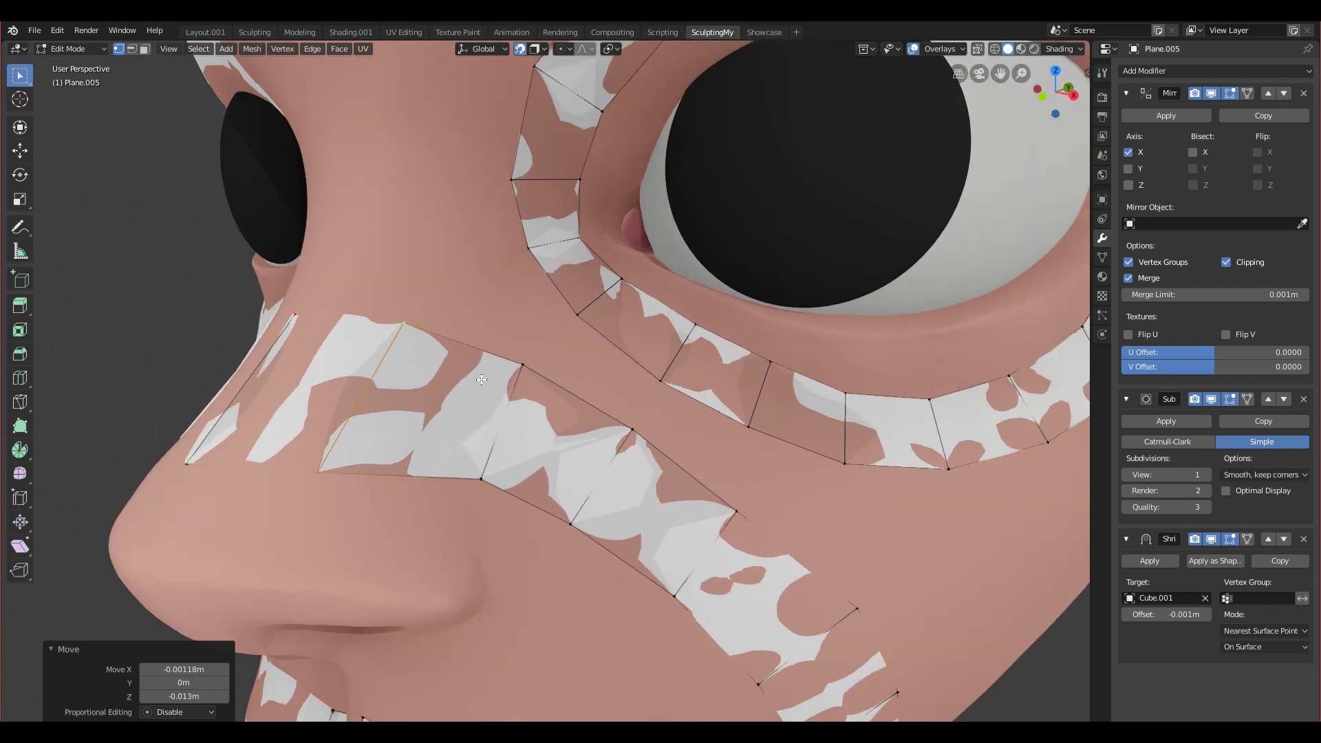
Step: Try to fill a face between the cheek strip's upper edge and the lower inner edge of the eye ring
click(530, 249)
click(534, 362)
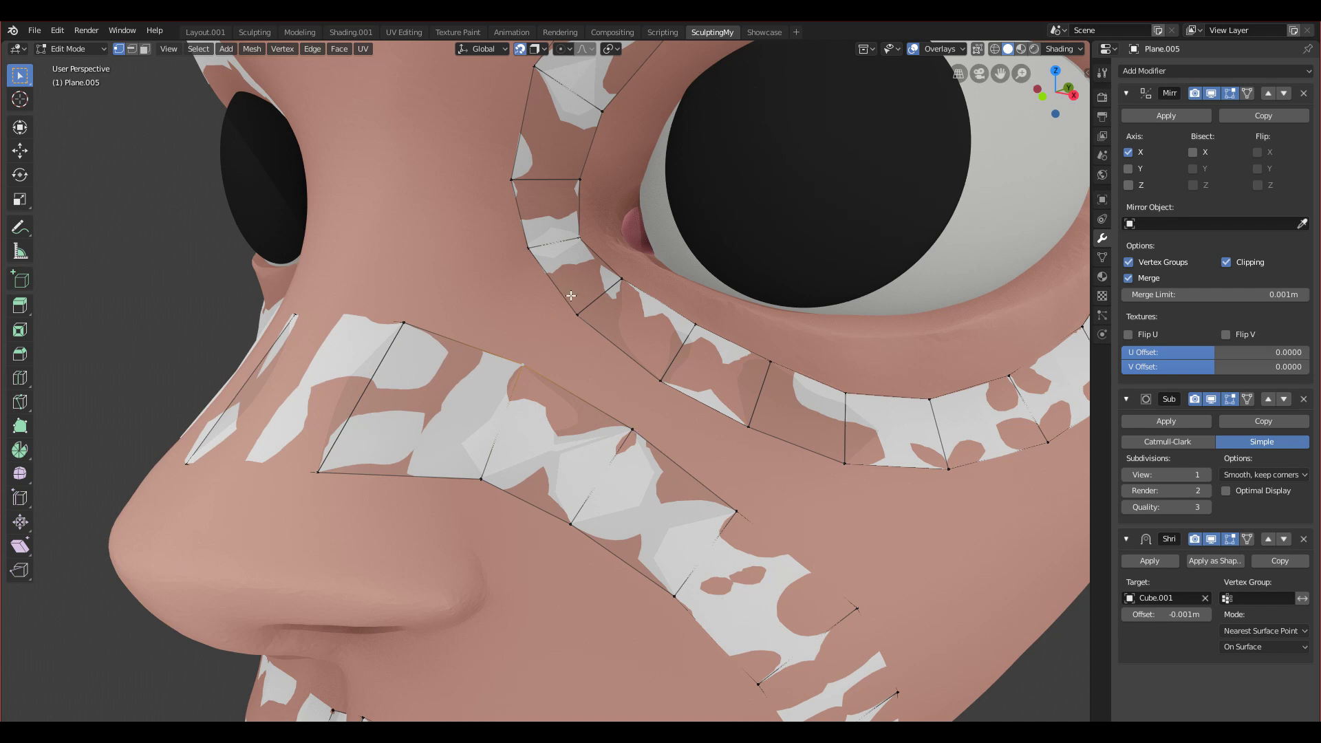
shift+click(405, 324)
shift+click(571, 311)
key(f)
middle_drag(547, 342, 590, 357)
scroll(516, 341, down, 1)
scroll(571, 358, down, 1)
scroll(571, 358, up, 2)
key(ctrl+z)
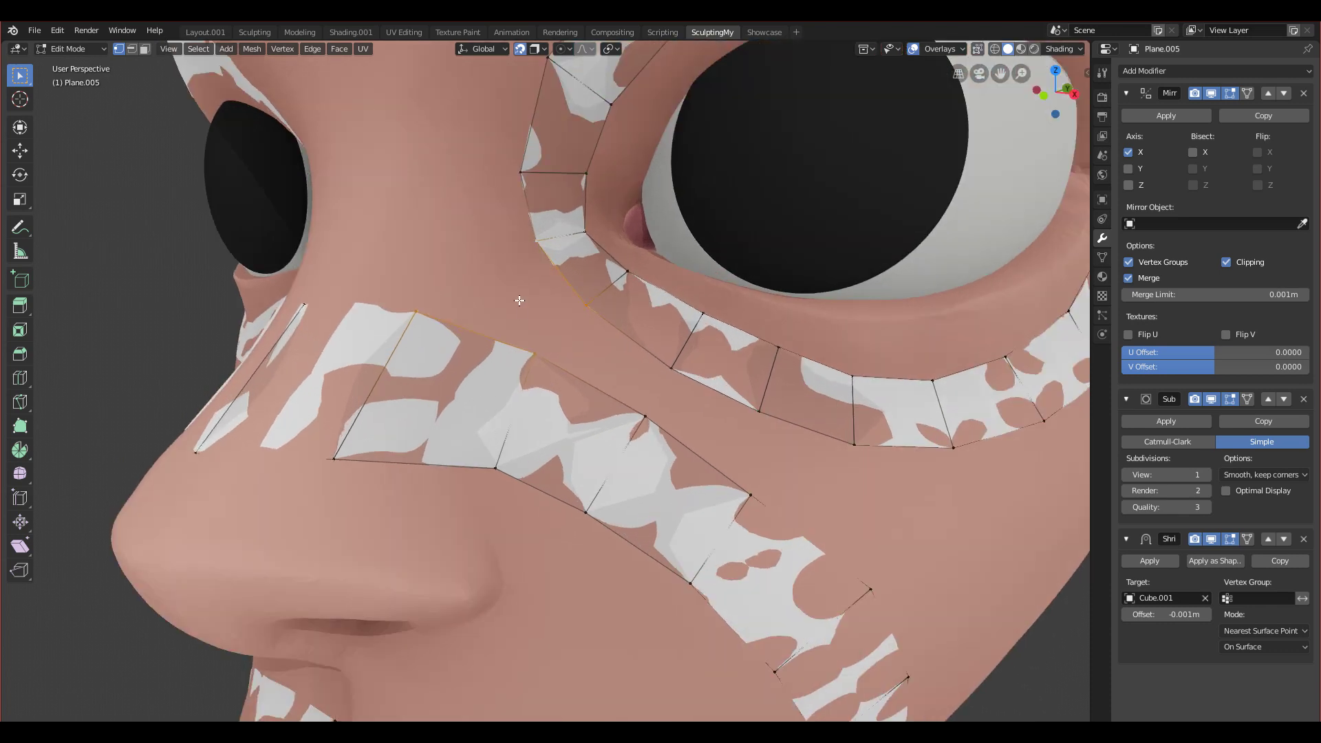
Step: Add a loop cut across the first face at the nose end of the cheek strip
key(ctrl+r)
click(473, 357)
right_click(474, 357)
key(g)
click(466, 371)
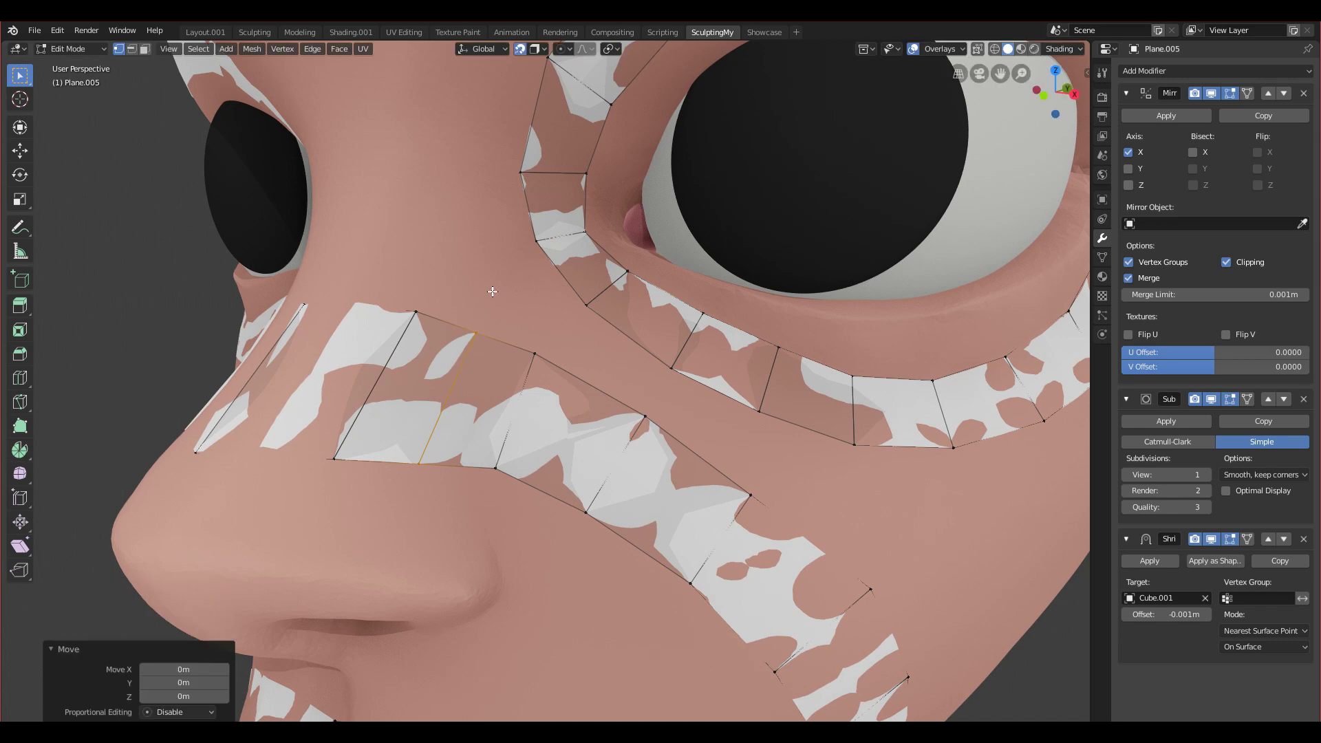
Step: Reposition a vertex of the cheek strip beside the nose so the strip follows the face
click(526, 249)
click(486, 333)
click(534, 348)
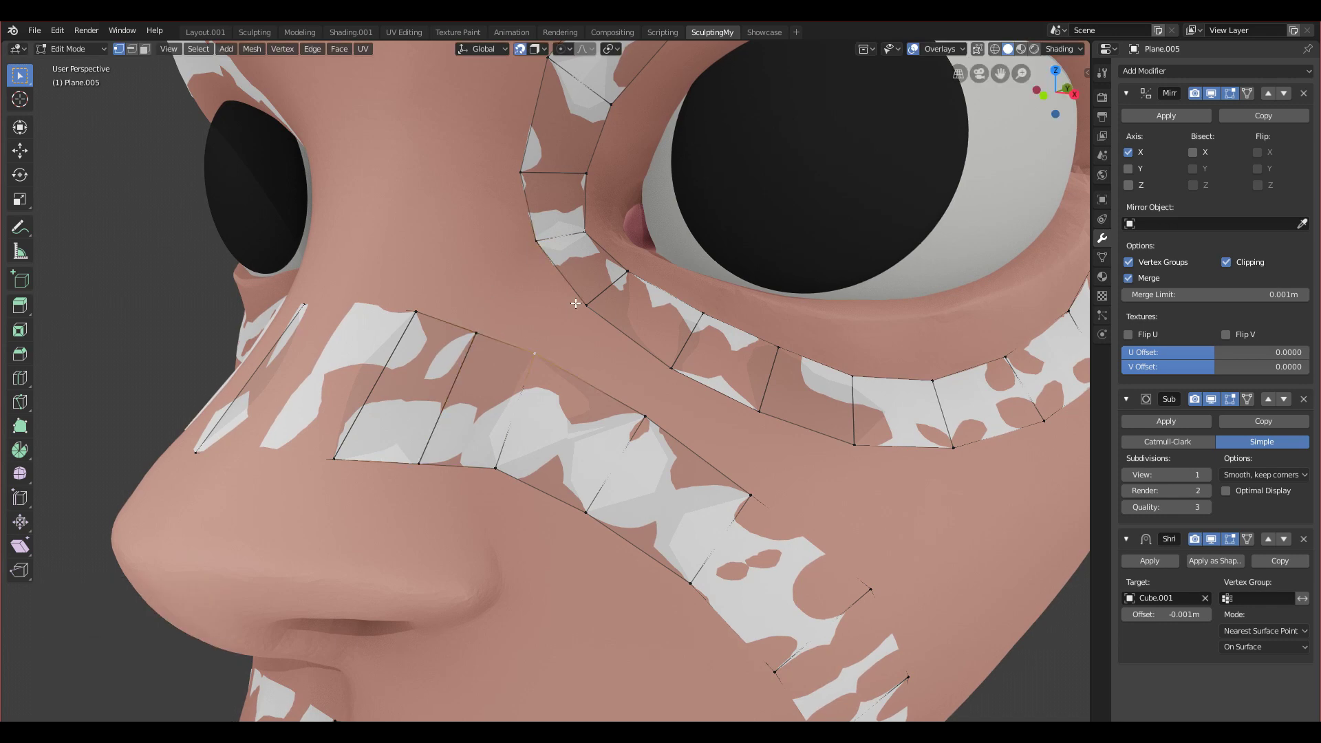
click(569, 376)
scroll(487, 462, down, 3)
middle_drag(487, 463, 488, 413)
scroll(479, 467, up, 2)
scroll(476, 459, up, 1)
scroll(481, 410, down, 3)
scroll(511, 414, up, 5)
scroll(456, 404, down, 4)
scroll(507, 470, up, 4)
key(g)
click(504, 492)
click(461, 437)
Step: Fill a face between the nose-bridge centre edge and the cheek strip, and add a vertical loop cut through it
middle_drag(508, 427, 482, 324)
scroll(448, 307, down, 3)
scroll(482, 324, down, 2)
scroll(482, 325, up, 2)
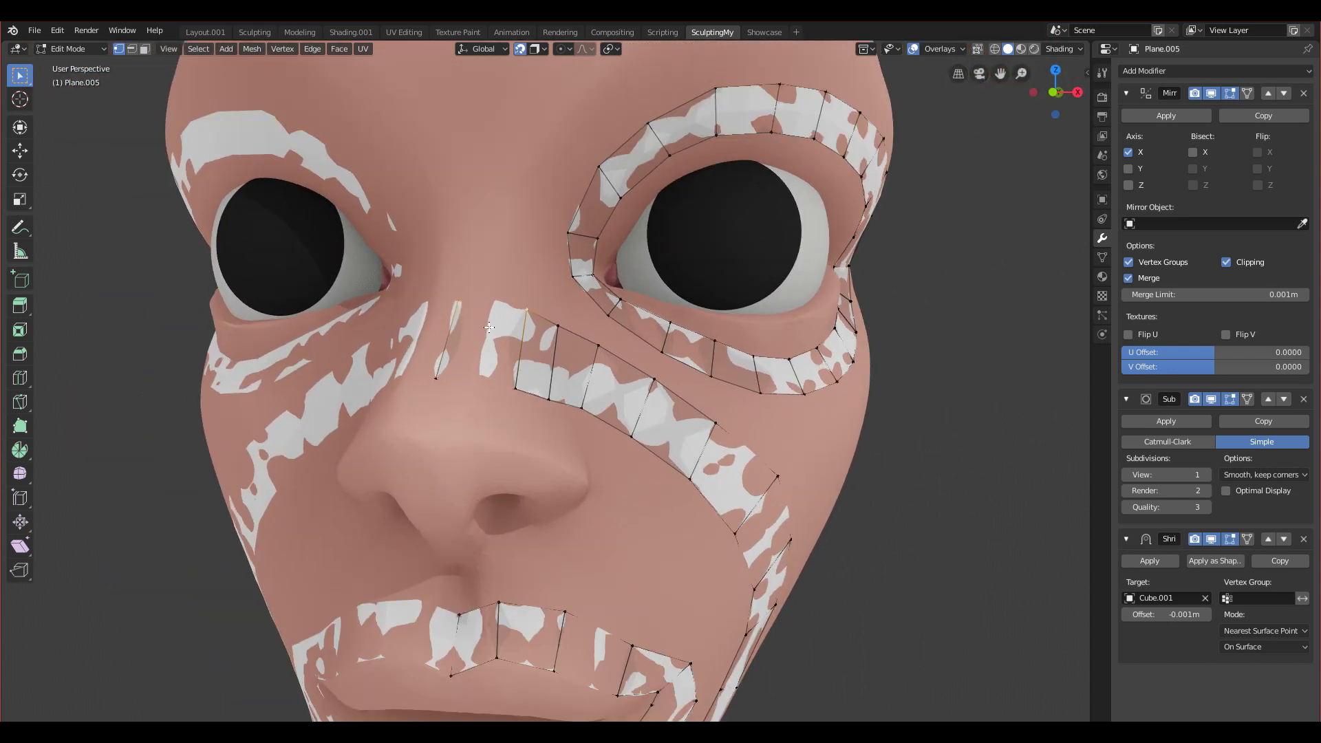
scroll(499, 316, up, 2)
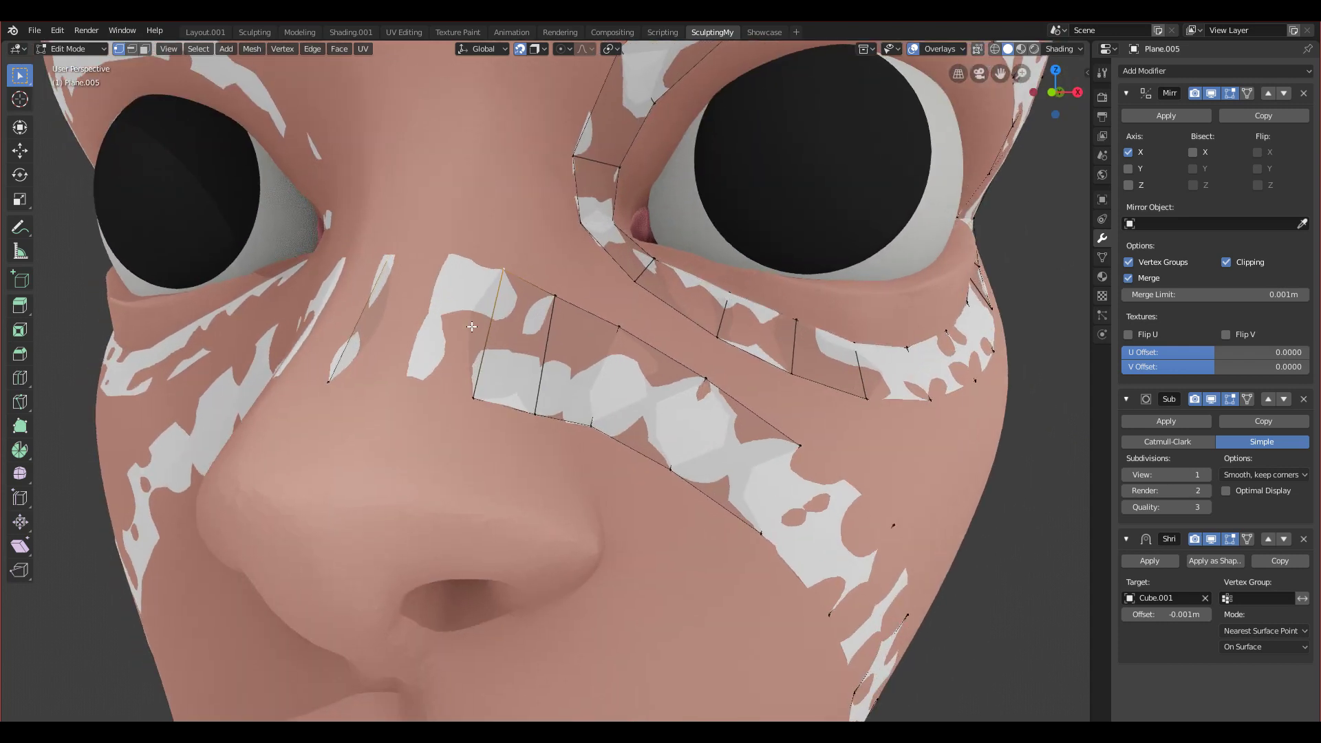
middle_drag(499, 315, 455, 344)
click(381, 290)
right_click(381, 291)
middle_drag(381, 290, 494, 344)
click(492, 344)
Step: Reposition the new loop's upper and lower vertices, and slide the bottom vertex of the nose-bridge centre edge
key(g)
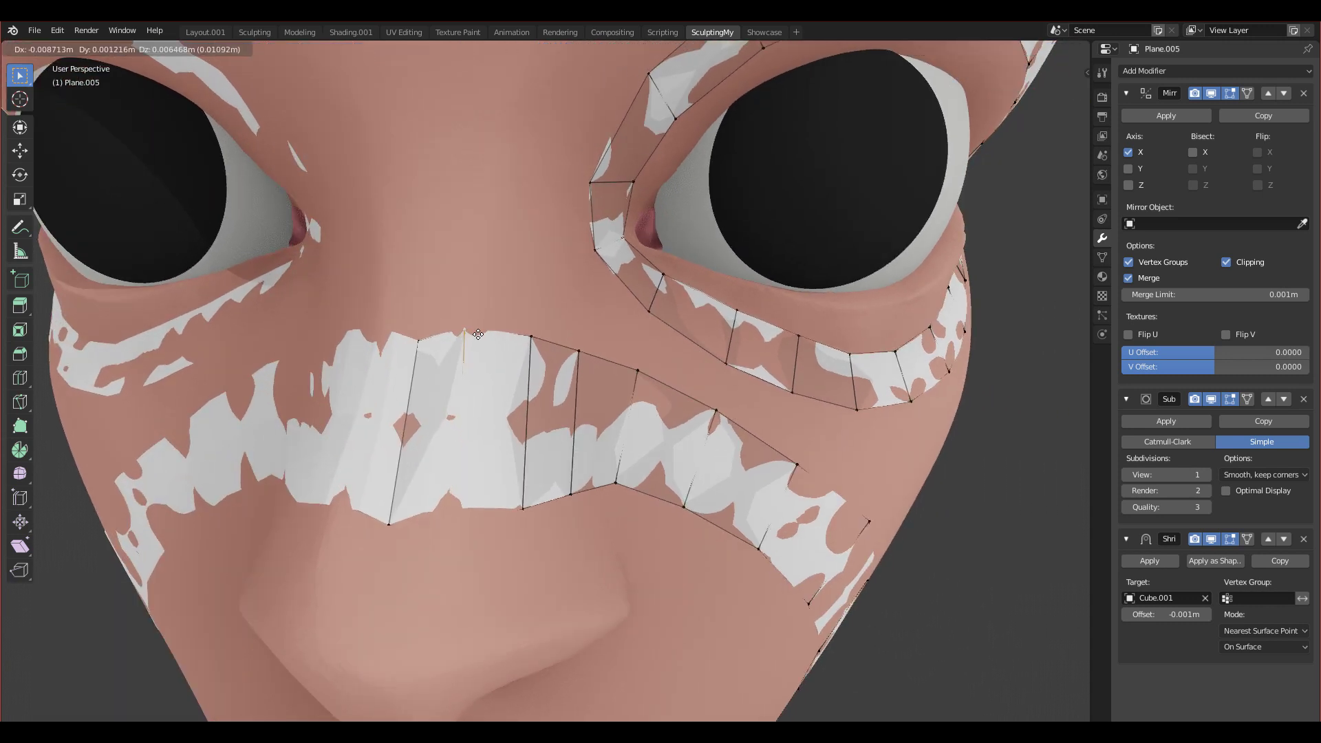
click(475, 392)
click(455, 507)
key(g)
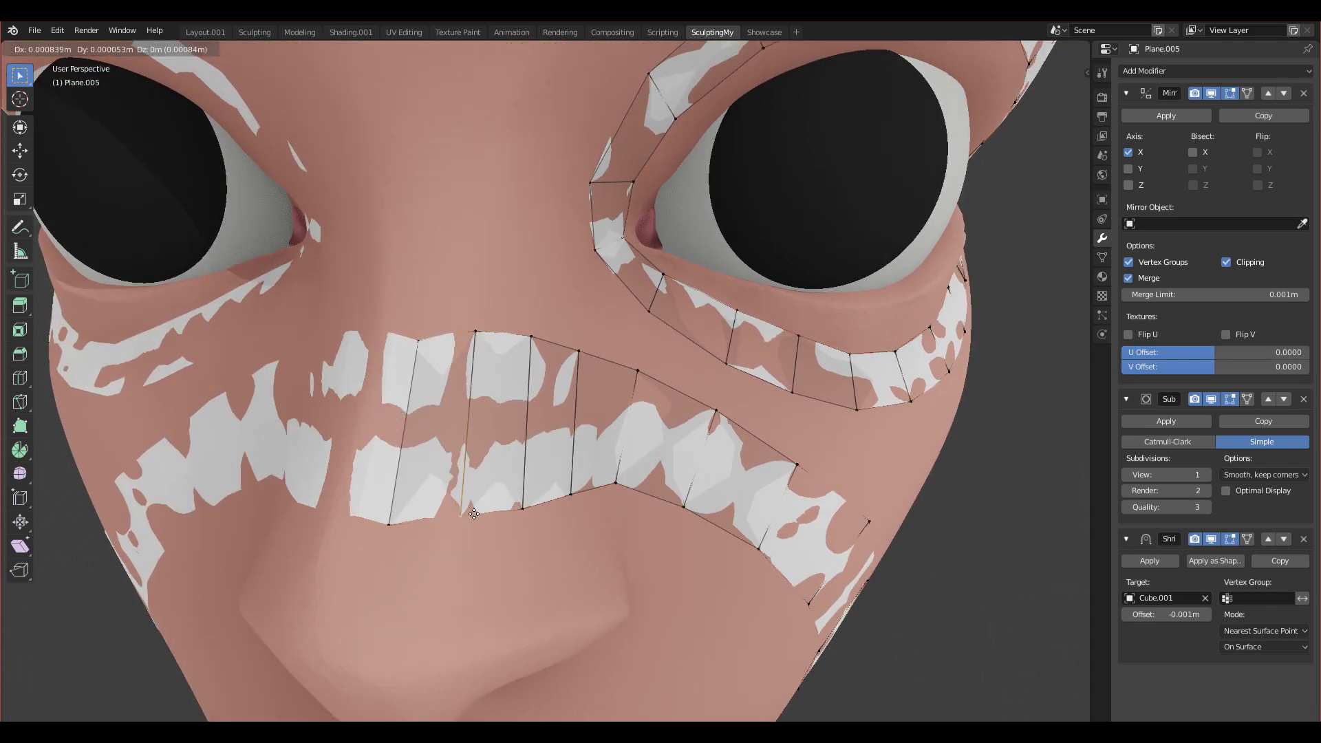
click(468, 505)
click(392, 525)
key(g)
key(g)
click(365, 489)
Step: Move a vertex of the nose-bridge loop about -0.005 m in X and 0.006 m in Z
middle_drag(365, 488, 407, 381)
click(451, 318)
key(g)
click(444, 311)
middle_drag(443, 311, 498, 214)
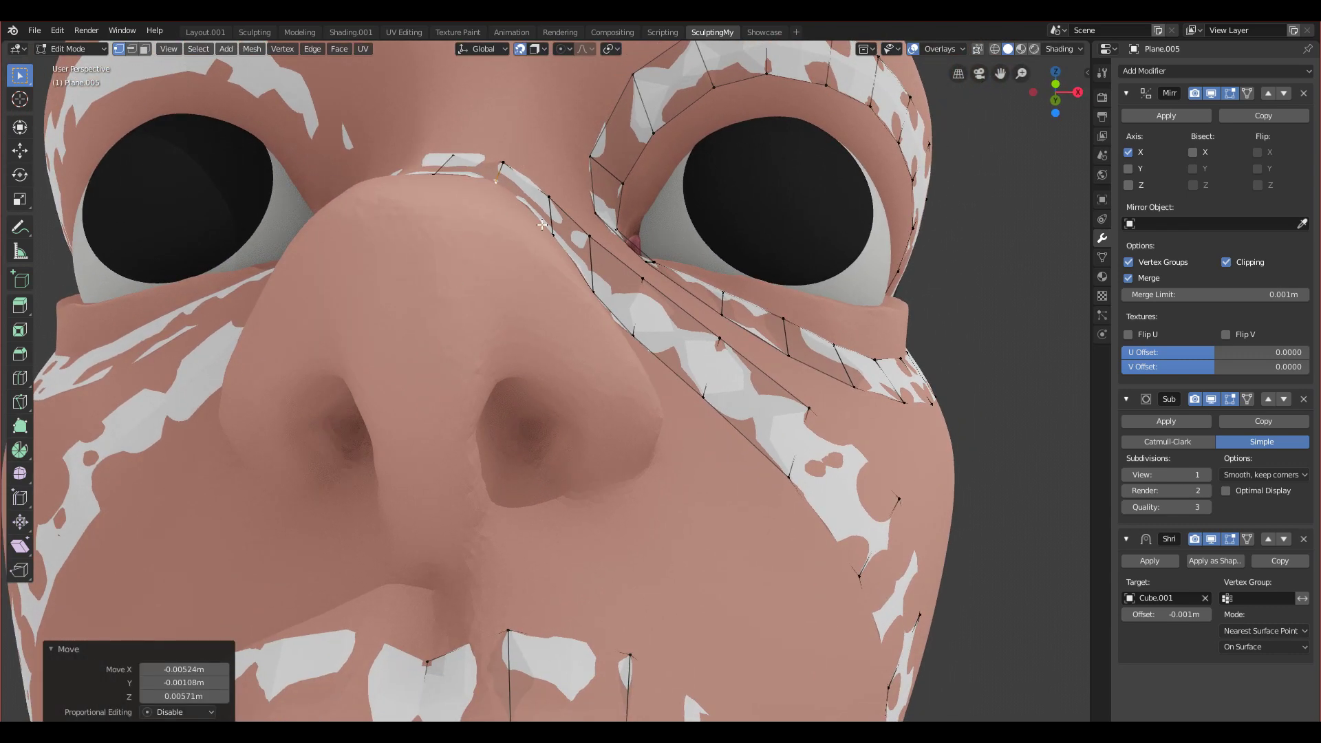
middle_drag(507, 159, 451, 326)
middle_drag(445, 282, 455, 292)
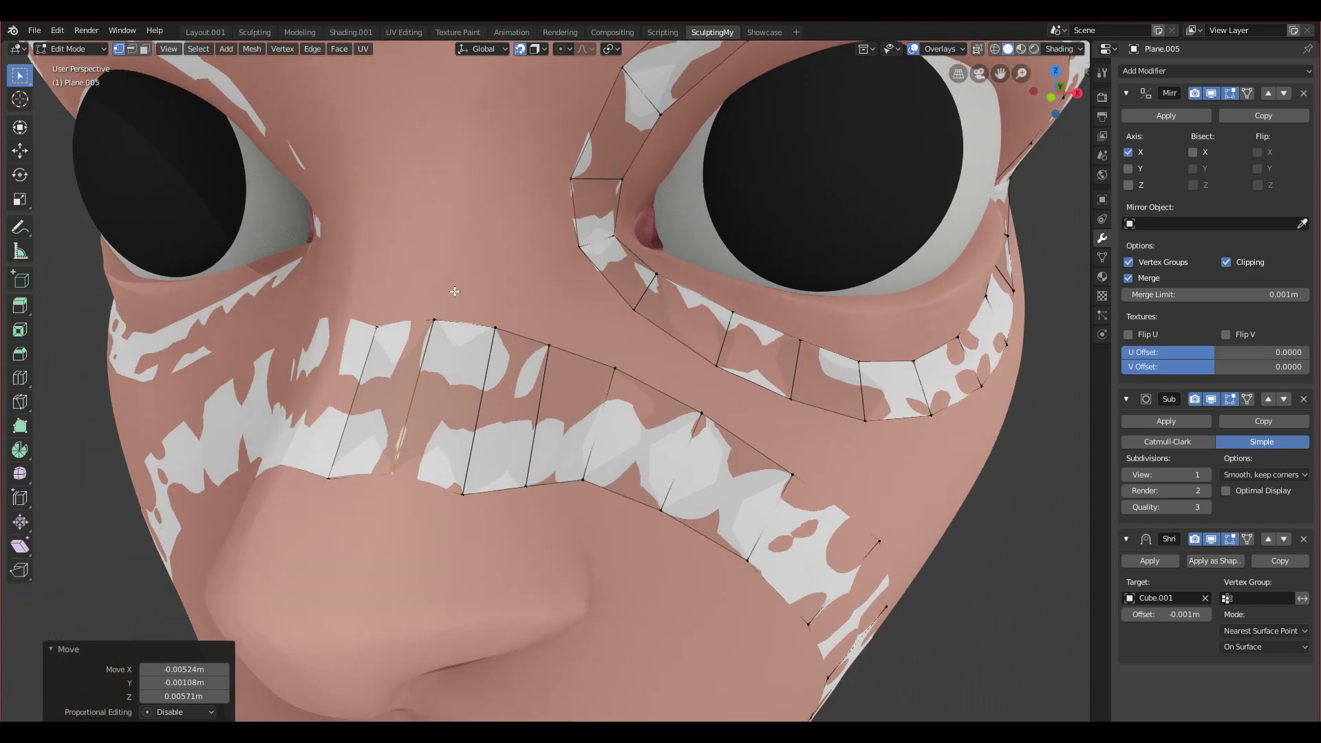
Step: Fine-tune the upper and lower nose-bridge vertices so the edges are evenly spaced and the strip curves smoothly
click(438, 318)
key(g)
click(438, 318)
drag(392, 484, 475, 481)
middle_drag(474, 481, 397, 446)
drag(392, 447, 396, 442)
scroll(395, 442, down, 4)
middle_drag(396, 442, 481, 397)
scroll(480, 397, down, 3)
scroll(481, 397, up, 5)
drag(454, 364, 452, 367)
drag(449, 489, 447, 467)
scroll(447, 465, down, 5)
mouse_move(446, 465)
middle_down()
mouse_move(451, 420)
mouse_move(460, 462)
middle_up()
scroll(479, 421, up, 4)
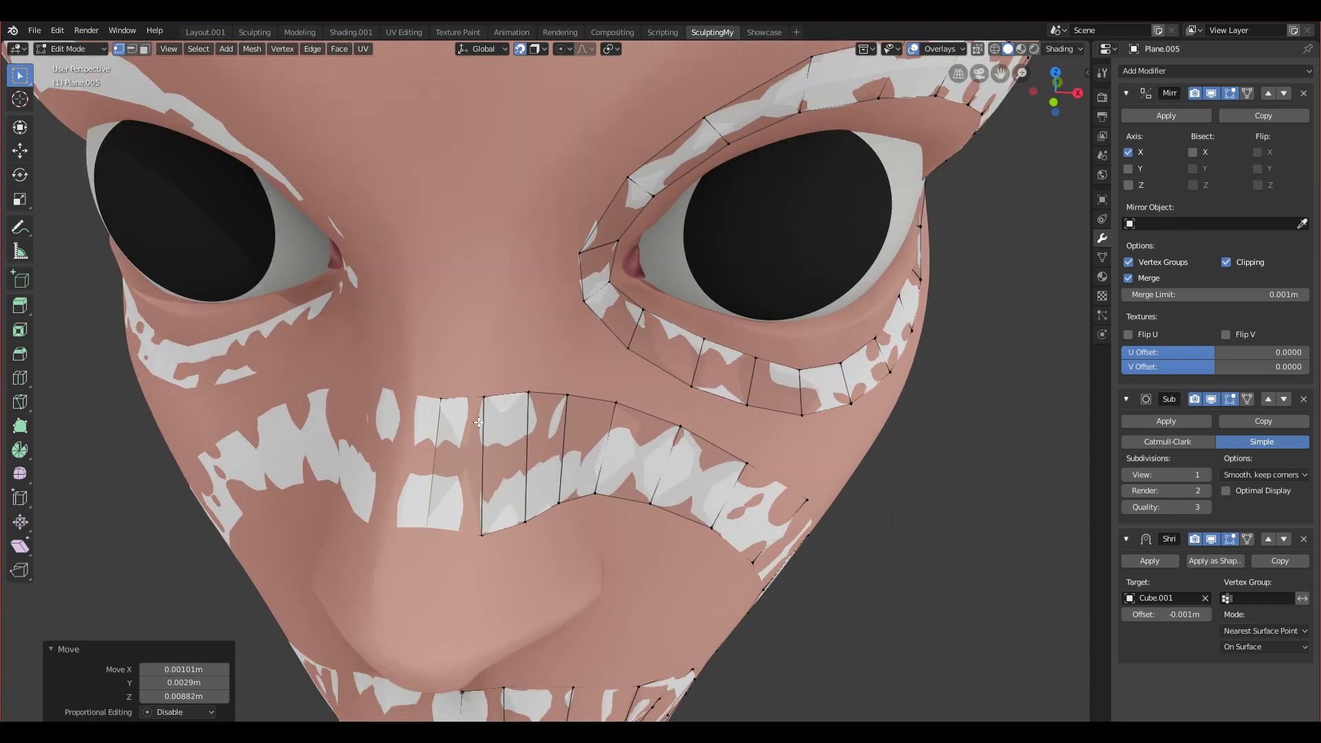
Step: Extrude the three top vertices of the nose-bridge strip upward about 0.07 m along the bridge
click(448, 399)
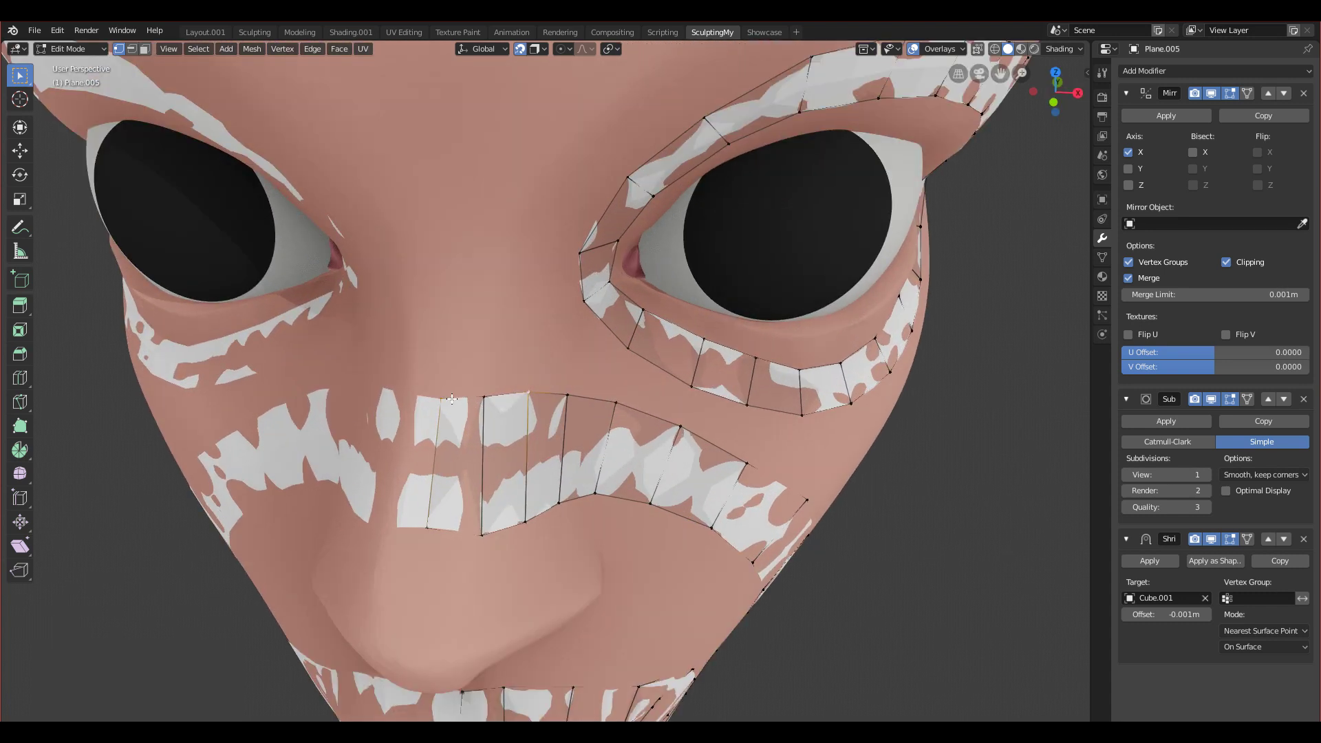
click(478, 401)
middle_drag(478, 401, 471, 360)
shift+click(476, 327)
middle_drag(464, 369, 425, 305)
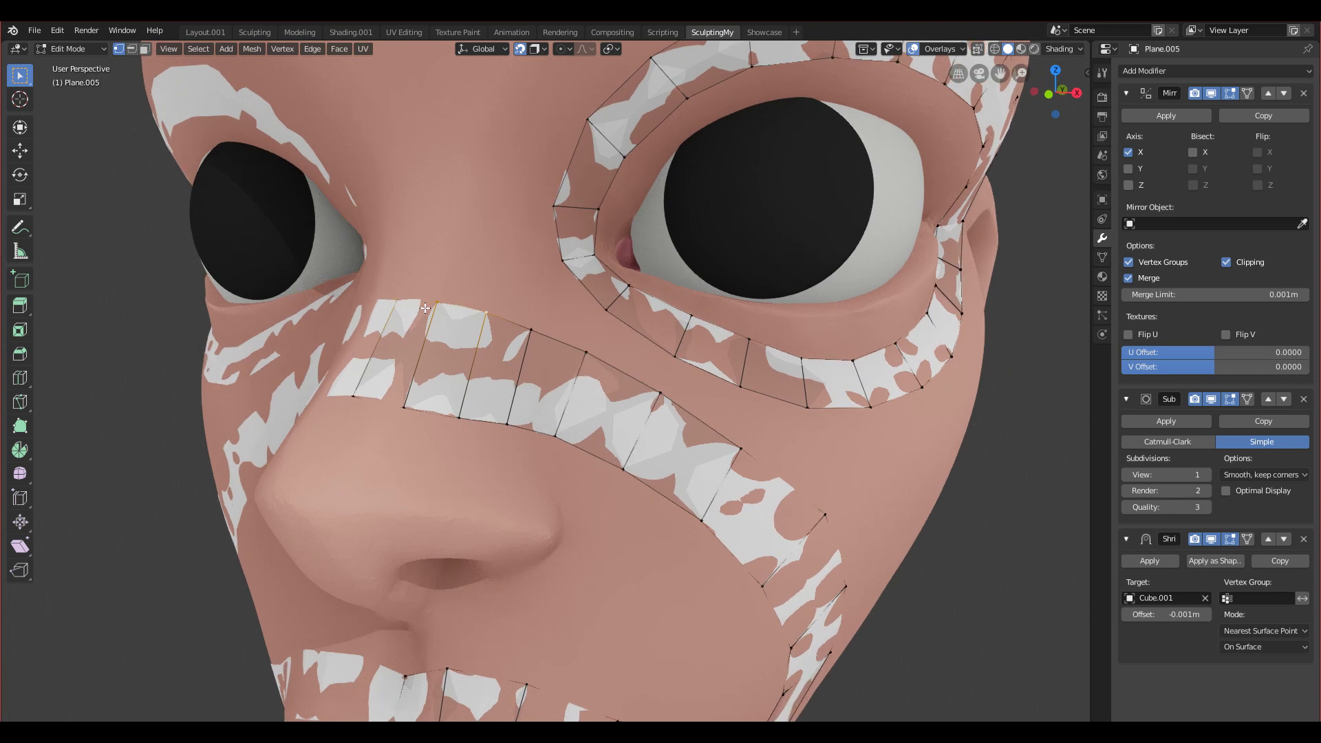
key(g)
click(435, 223)
Step: In front view, extrude the top edge of the nose-bridge strip upward again by about 0.097 m between the eyes
key(KP_1)
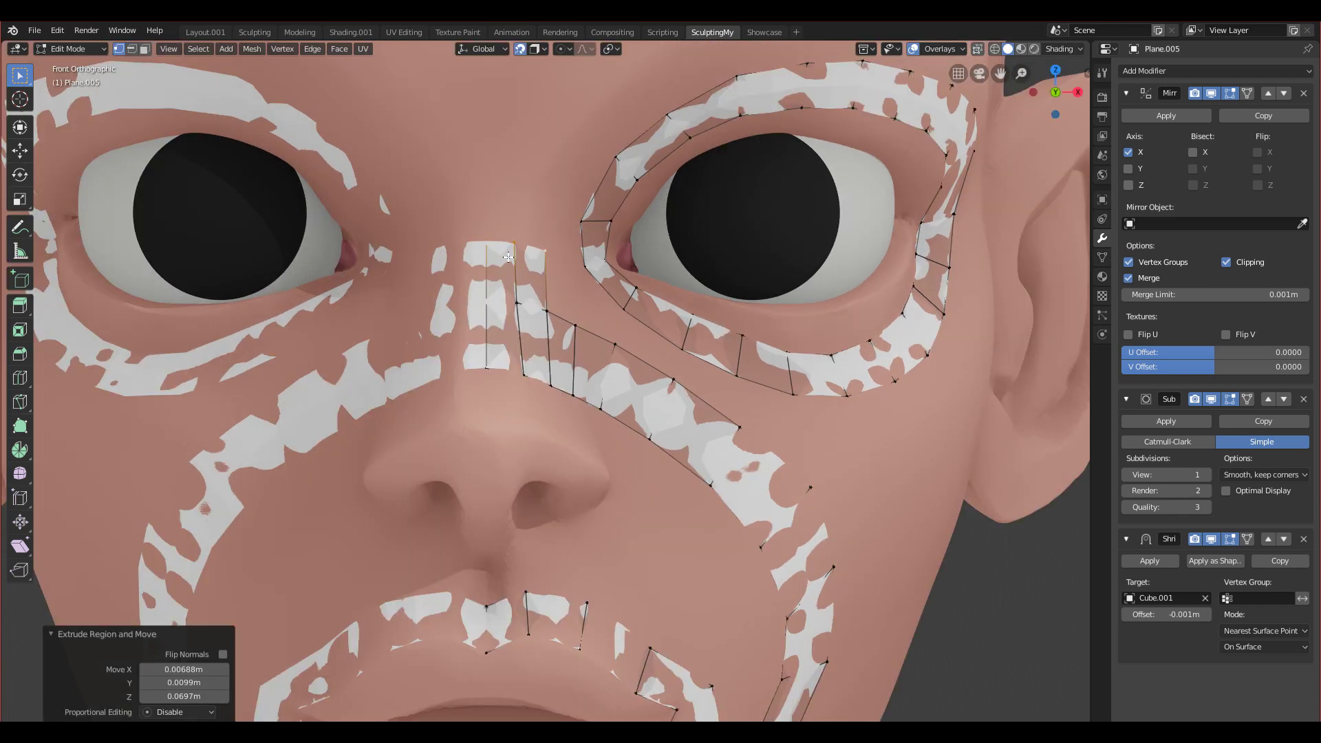
shift+middle_drag(504, 245, 484, 388)
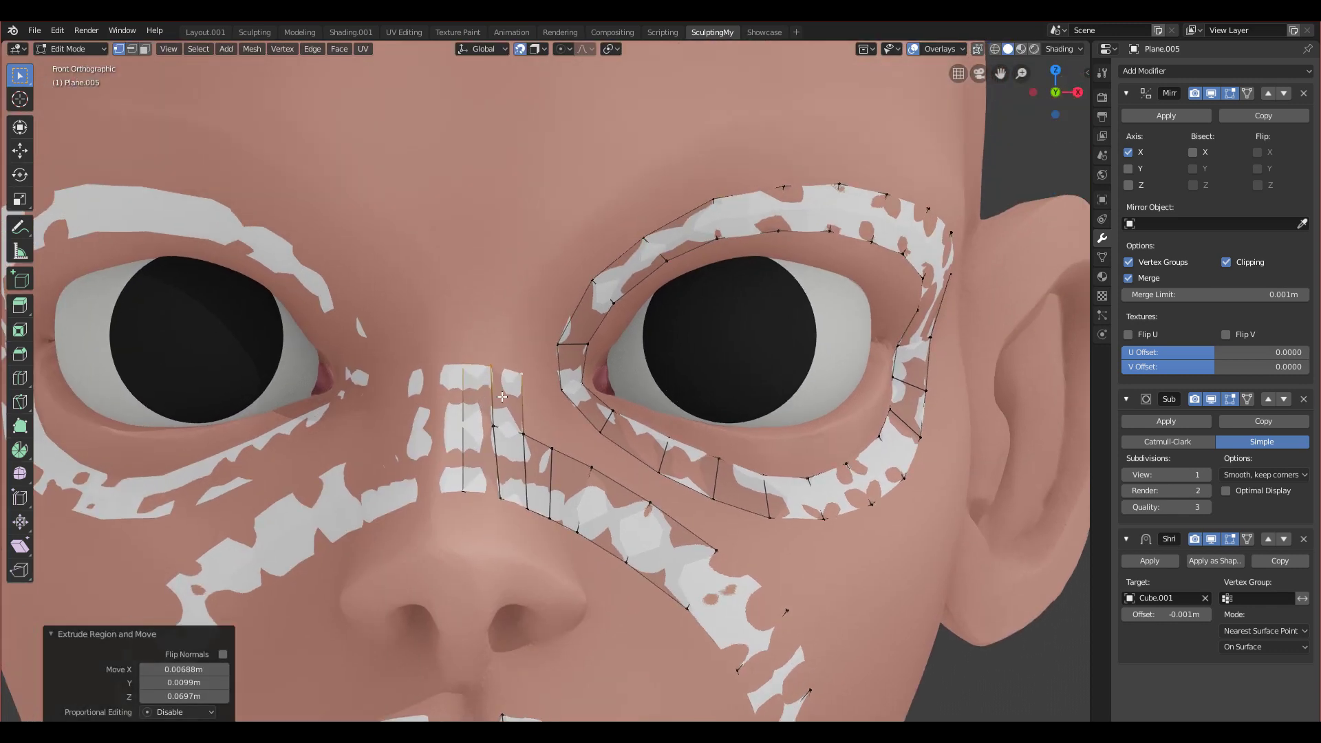
scroll(502, 397, up, 1)
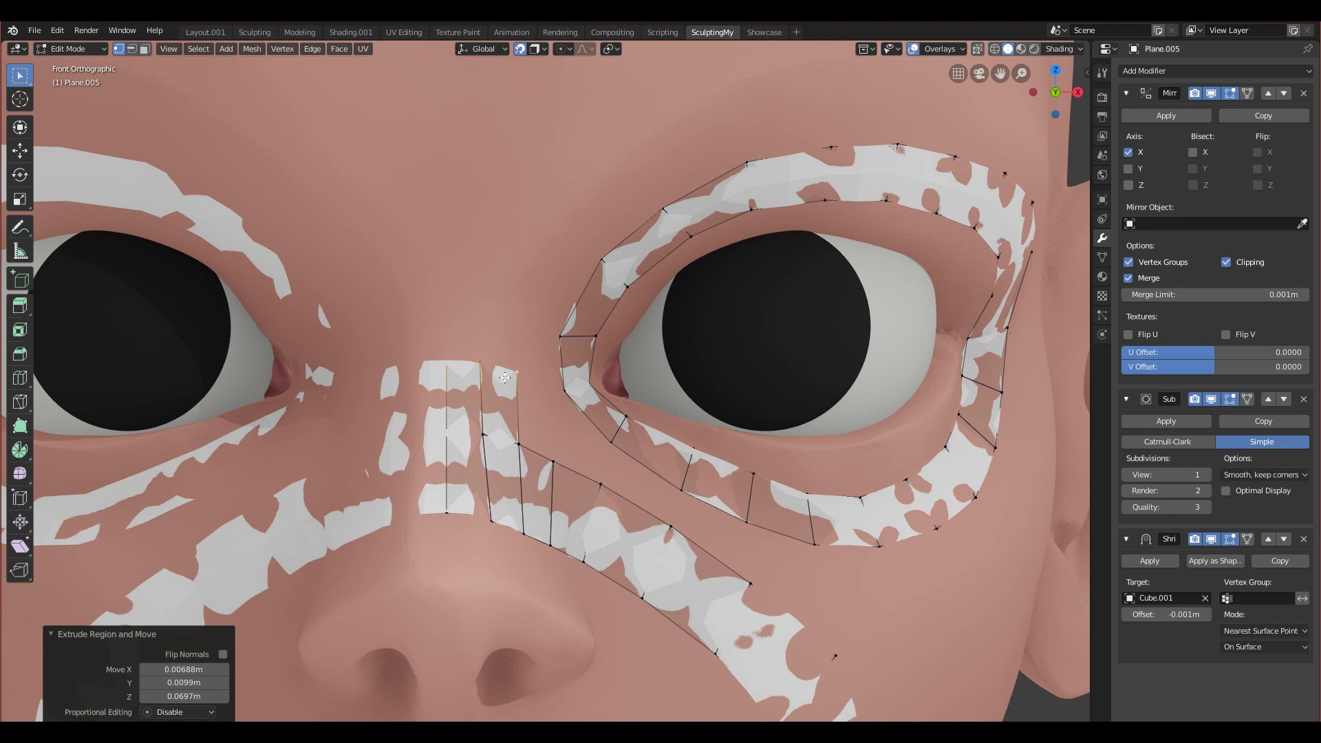
scroll(505, 378, up, 3)
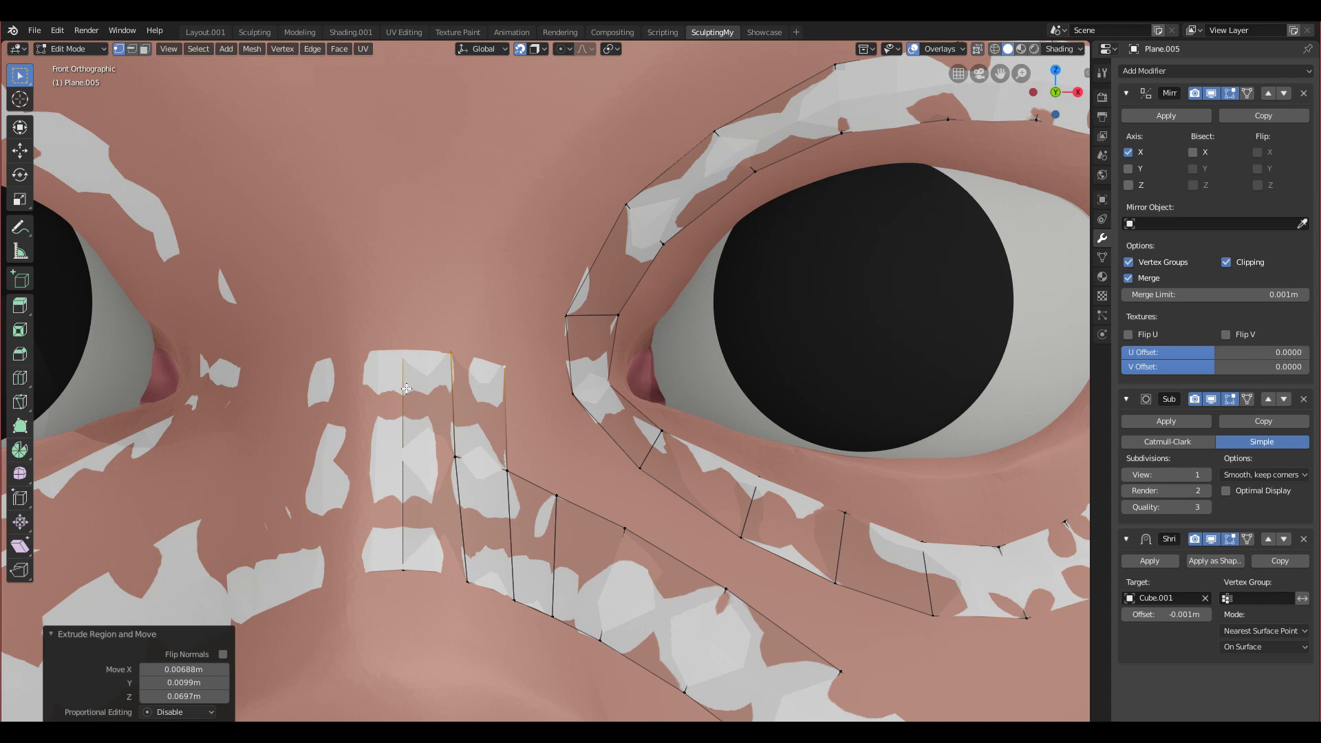
scroll(406, 389, down, 1)
key(e)
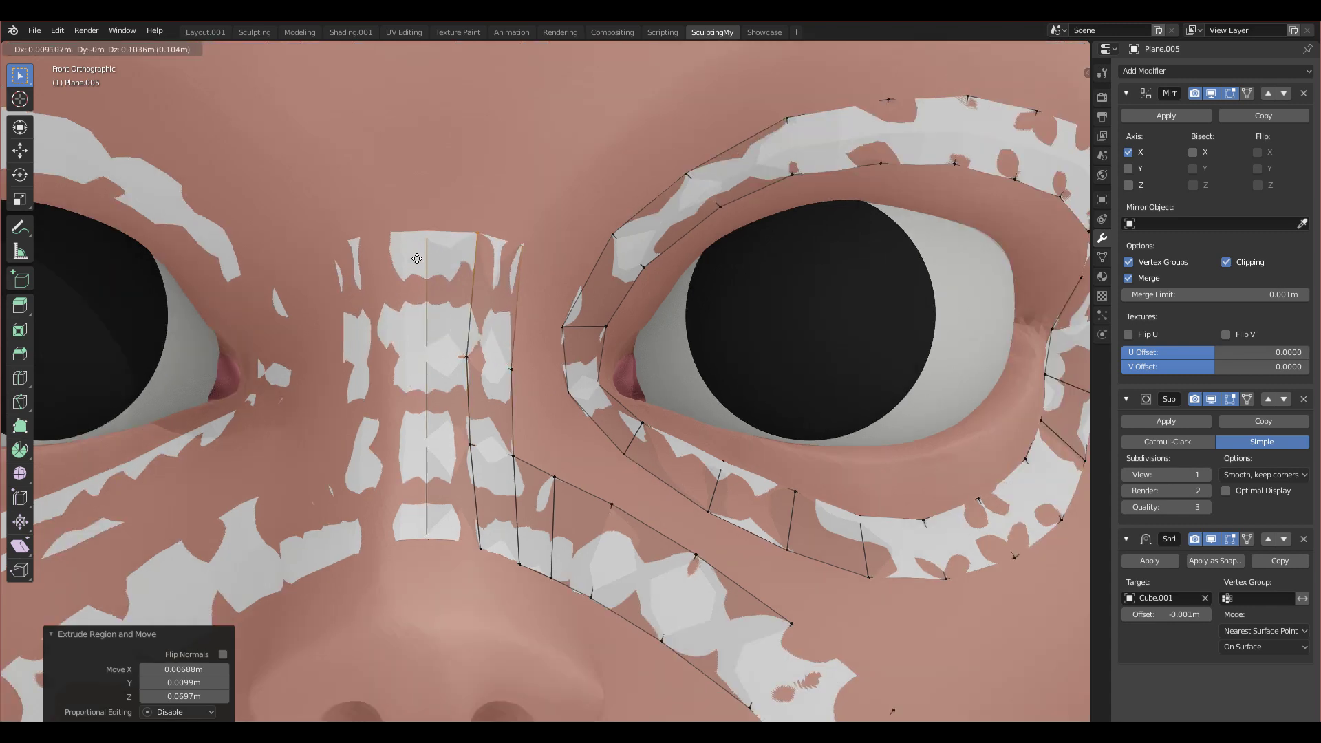
click(425, 274)
Step: Raise the top row of the nose-bridge strip about 0.009 m along Z
scroll(426, 274, down, 3)
scroll(500, 380, up, 2)
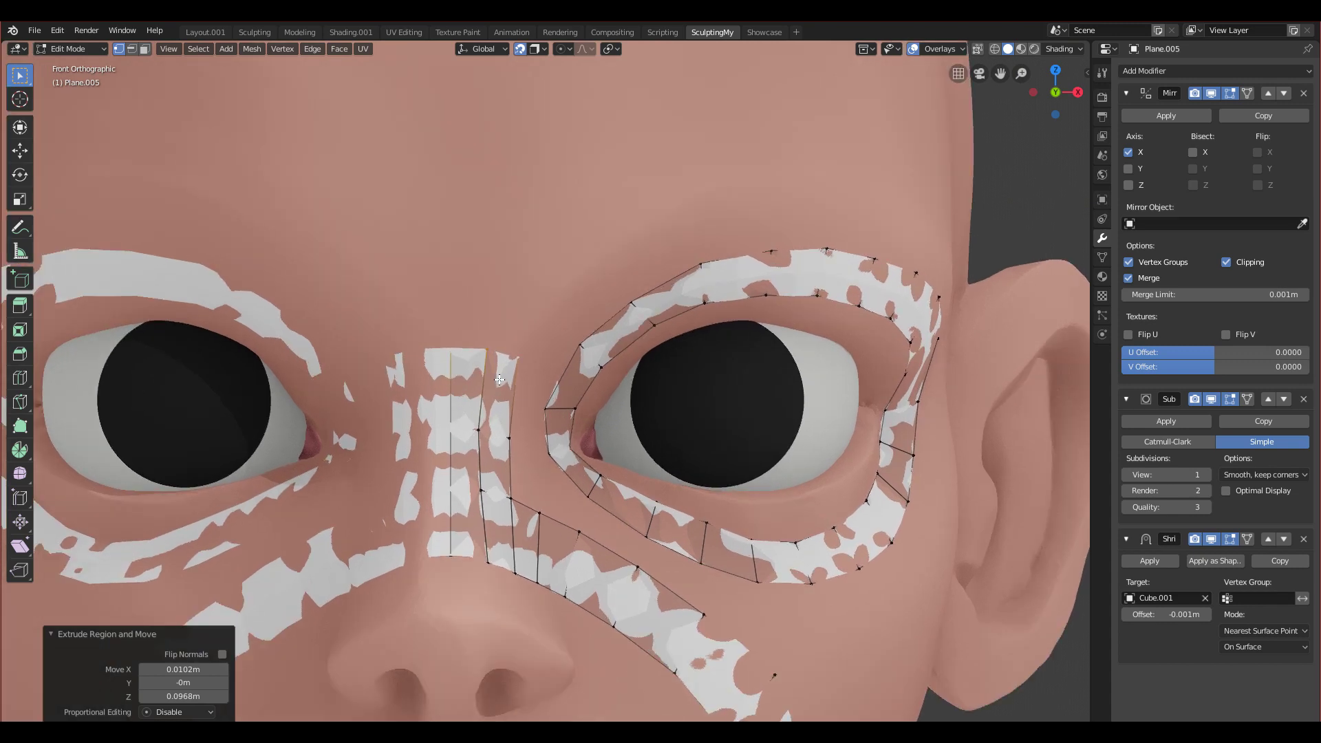
scroll(499, 380, up, 2)
shift+middle_drag(450, 333, 418, 364)
scroll(427, 369, down, 1)
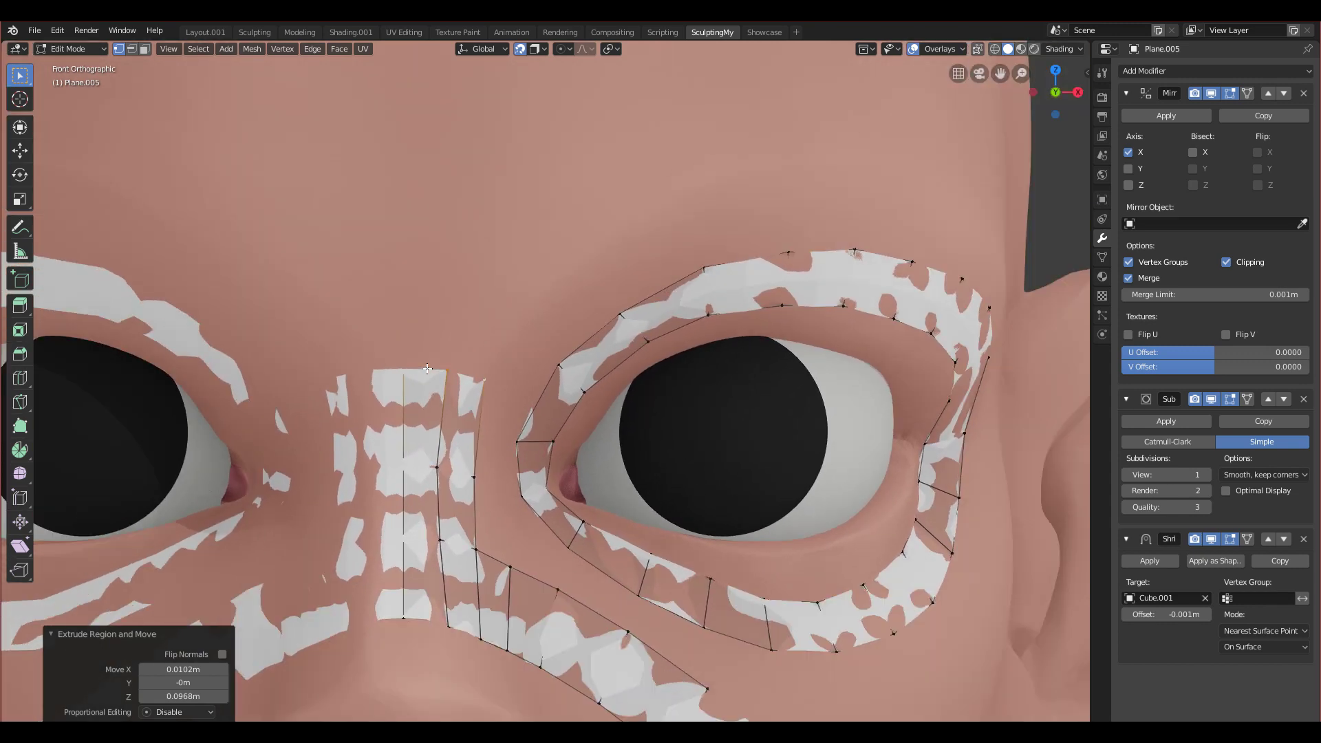
key(g)
key(z)
click(428, 366)
scroll(468, 463, up, 2)
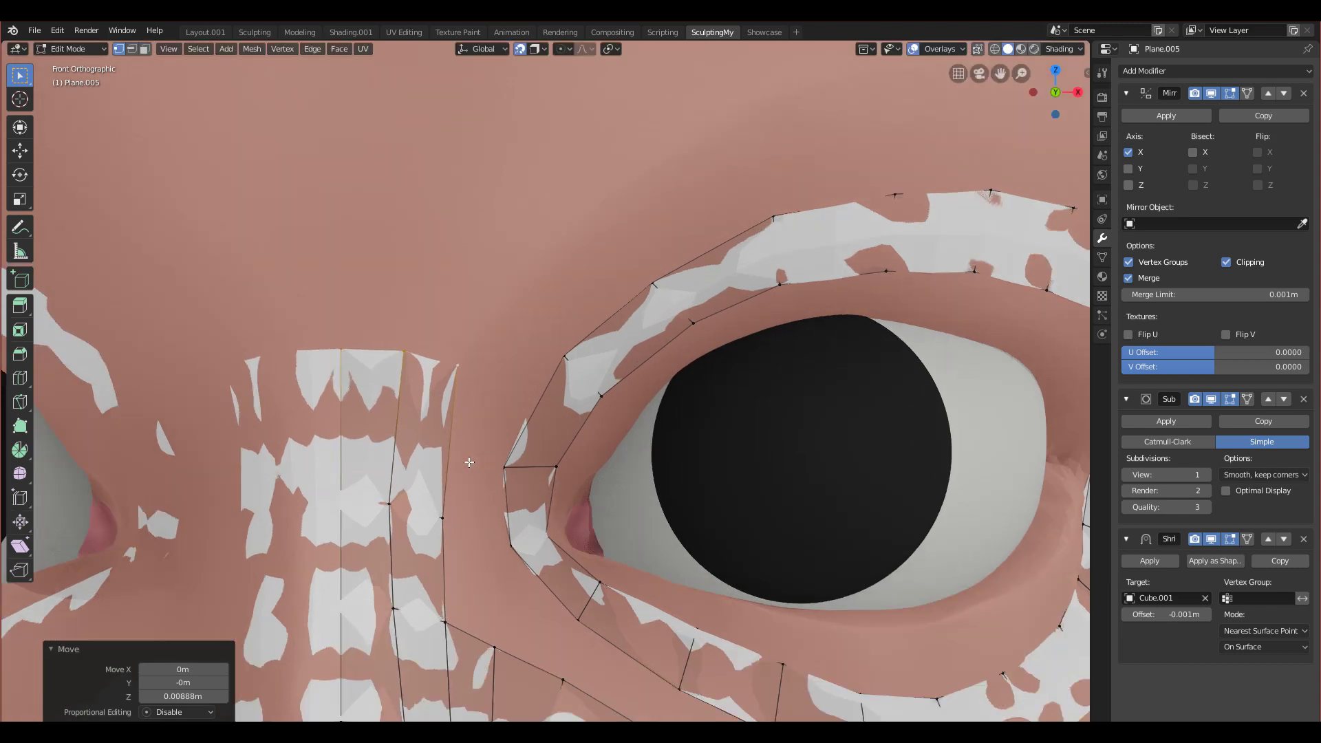
Step: Extrude the bottom edge of the nose-bridge strip down over the nose toward its tip
scroll(416, 435, down, 5)
middle_drag(416, 434, 465, 359)
scroll(449, 353, up, 2)
shift+middle_drag(494, 489, 469, 392)
scroll(438, 384, down, 5)
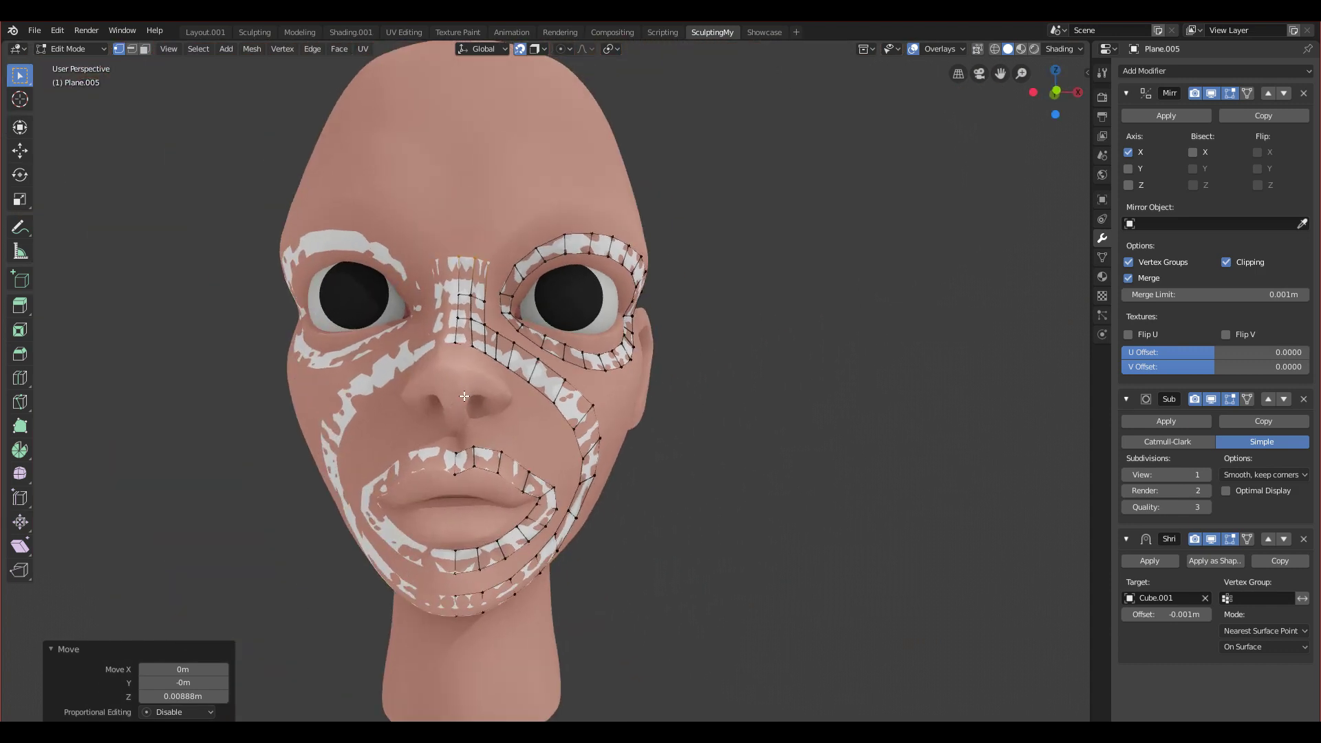
scroll(465, 396, up, 4)
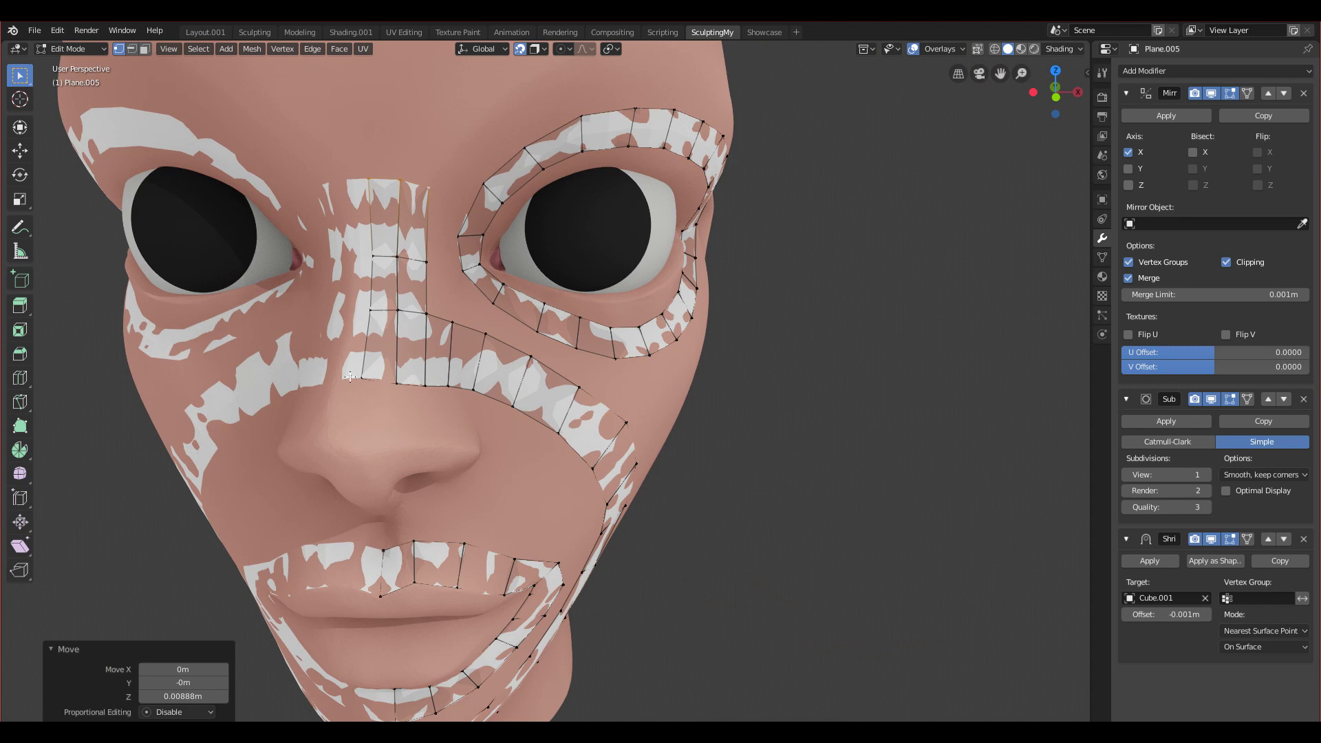
click(350, 376)
middle_drag(350, 376, 355, 409)
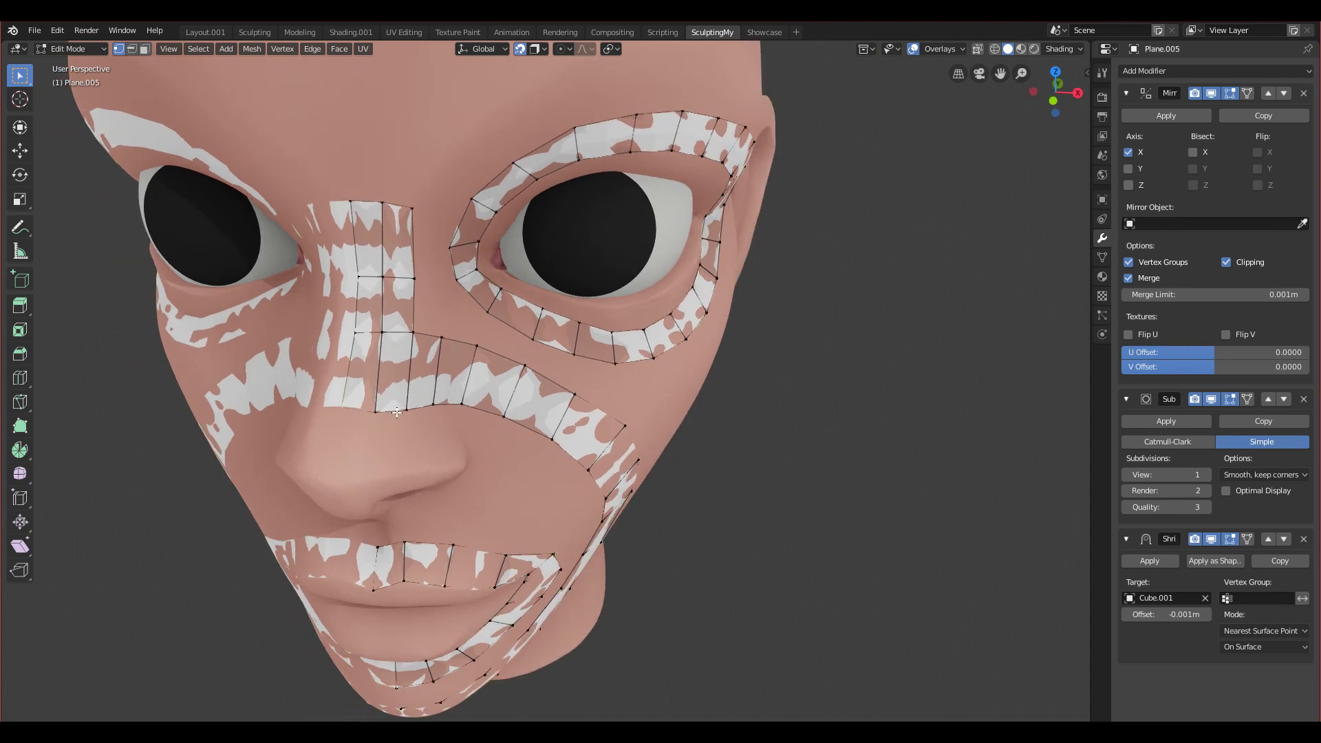
middle_drag(388, 434, 385, 442)
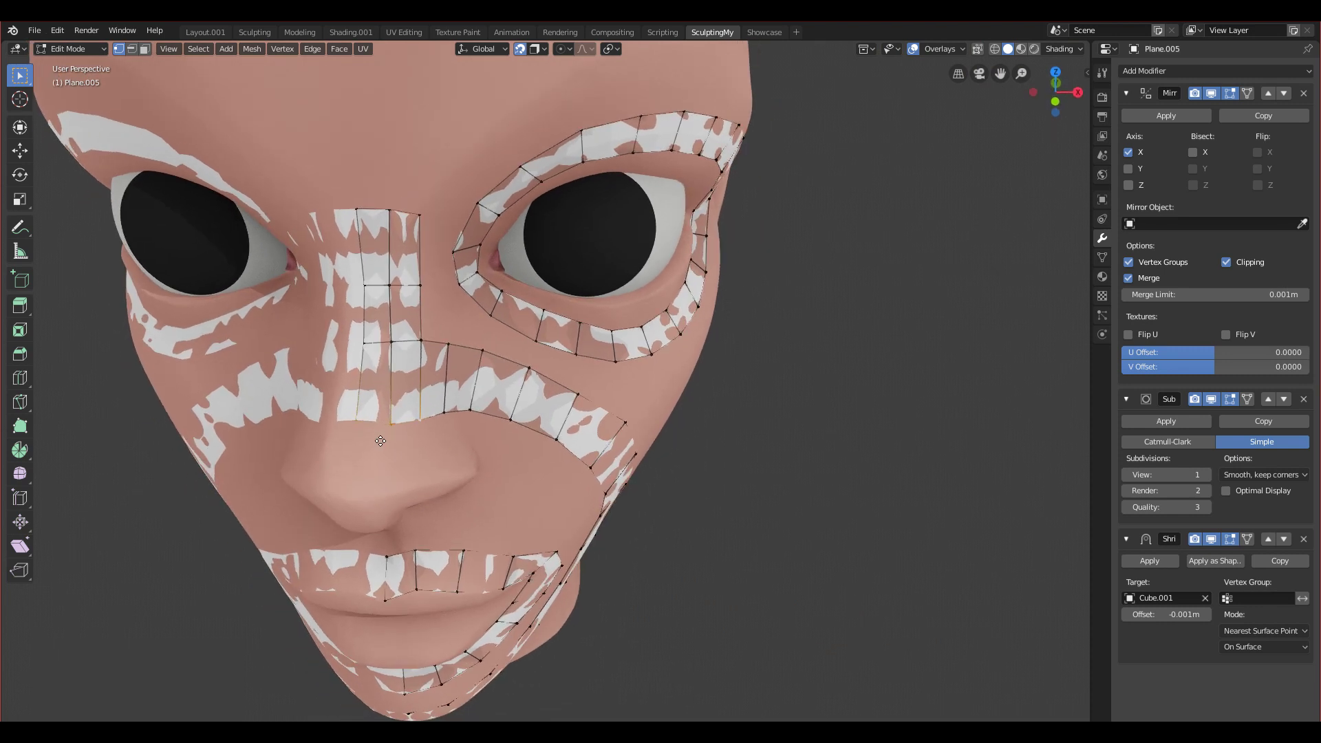
key(g)
click(384, 487)
Step: Reposition the extruded lower vertices one by one across the tip and side of the nose
click(347, 470)
key(g)
click(352, 494)
click(390, 472)
key(g)
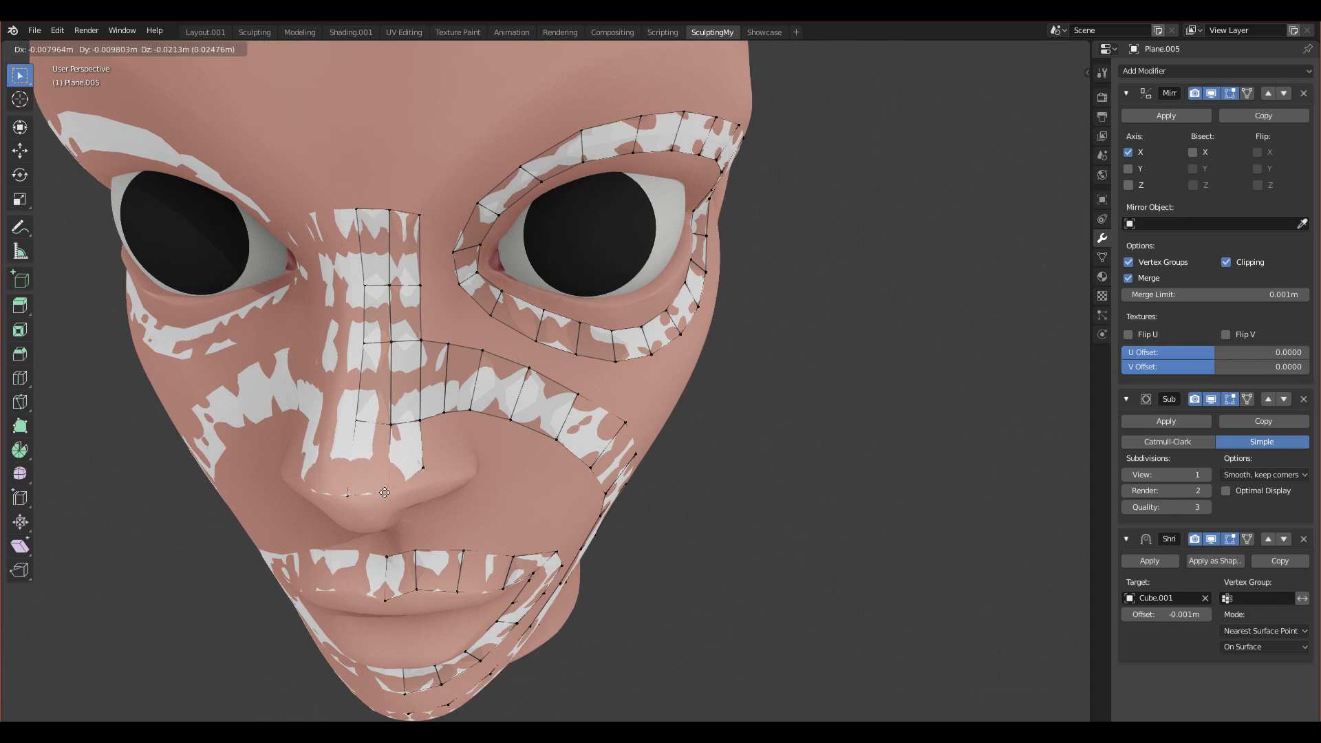
click(413, 474)
click(421, 471)
key(g)
click(398, 454)
Step: Extrude the cheek strip's lower edge beside the nose down about 0.1 m onto the side of the nostril
middle_drag(397, 454, 359, 415)
scroll(374, 446, up, 2)
scroll(379, 375, up, 1)
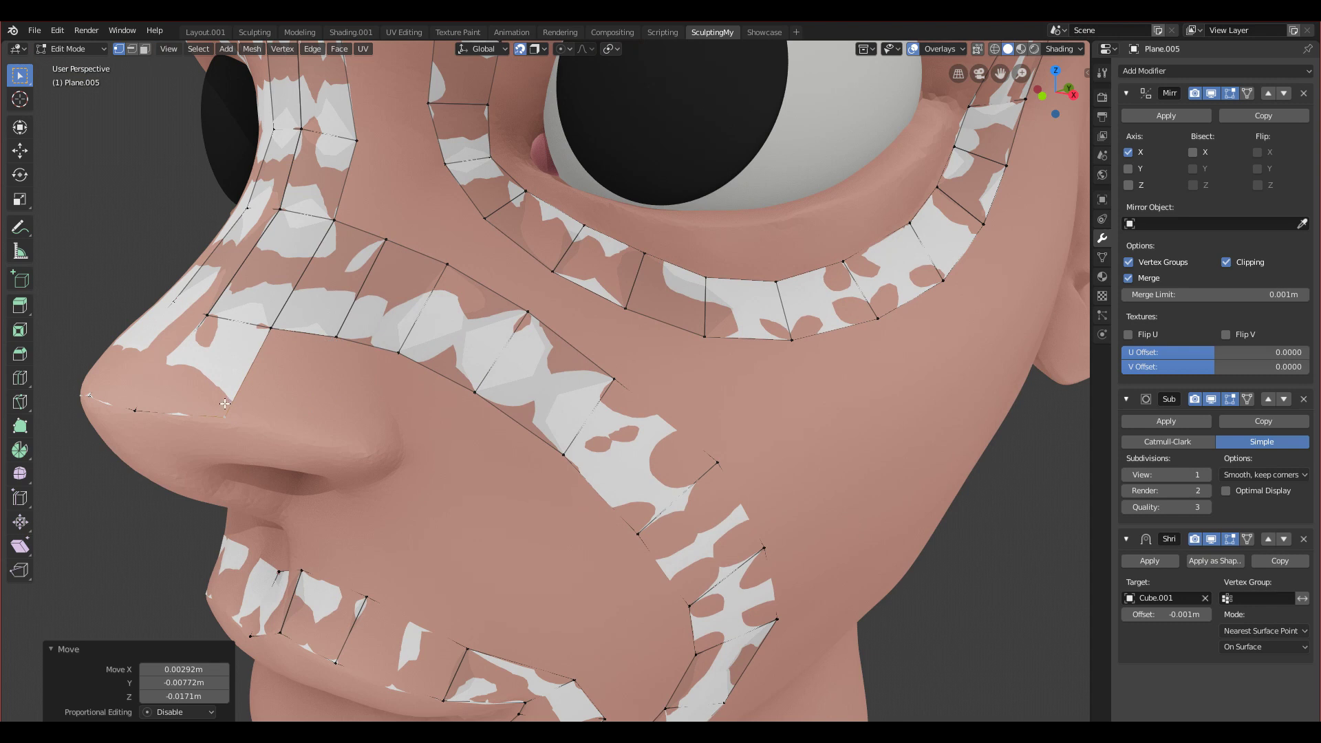
click(335, 340)
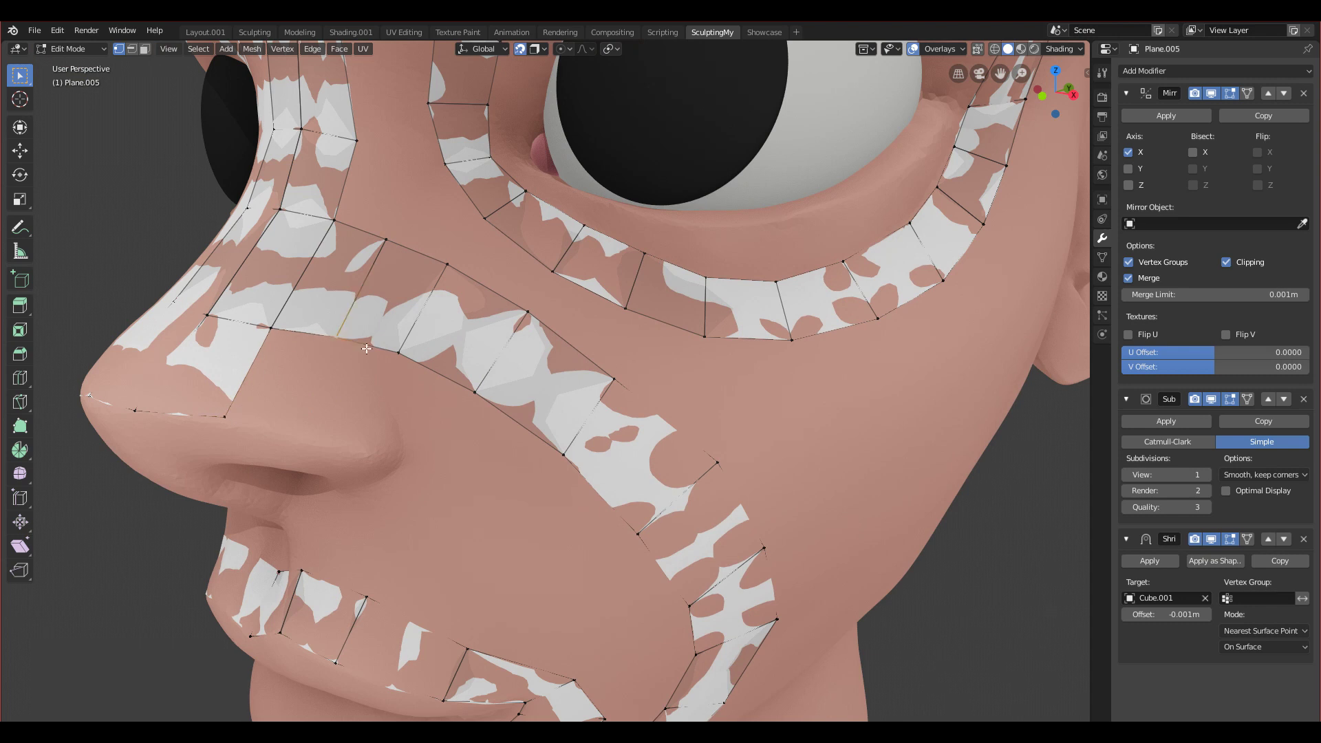
shift+click(400, 354)
key(e)
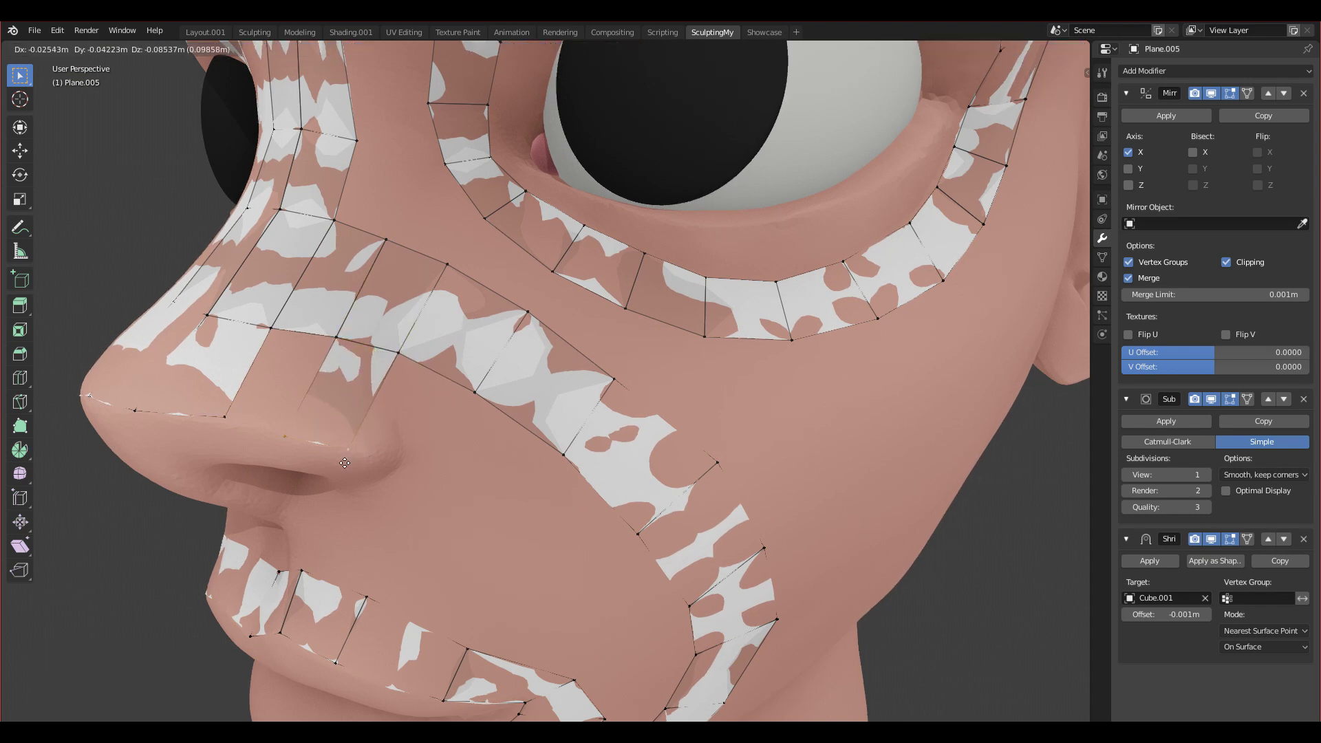
click(348, 461)
Step: Fill the gap between the nose-tip faces and the new nostril-side face
click(223, 411)
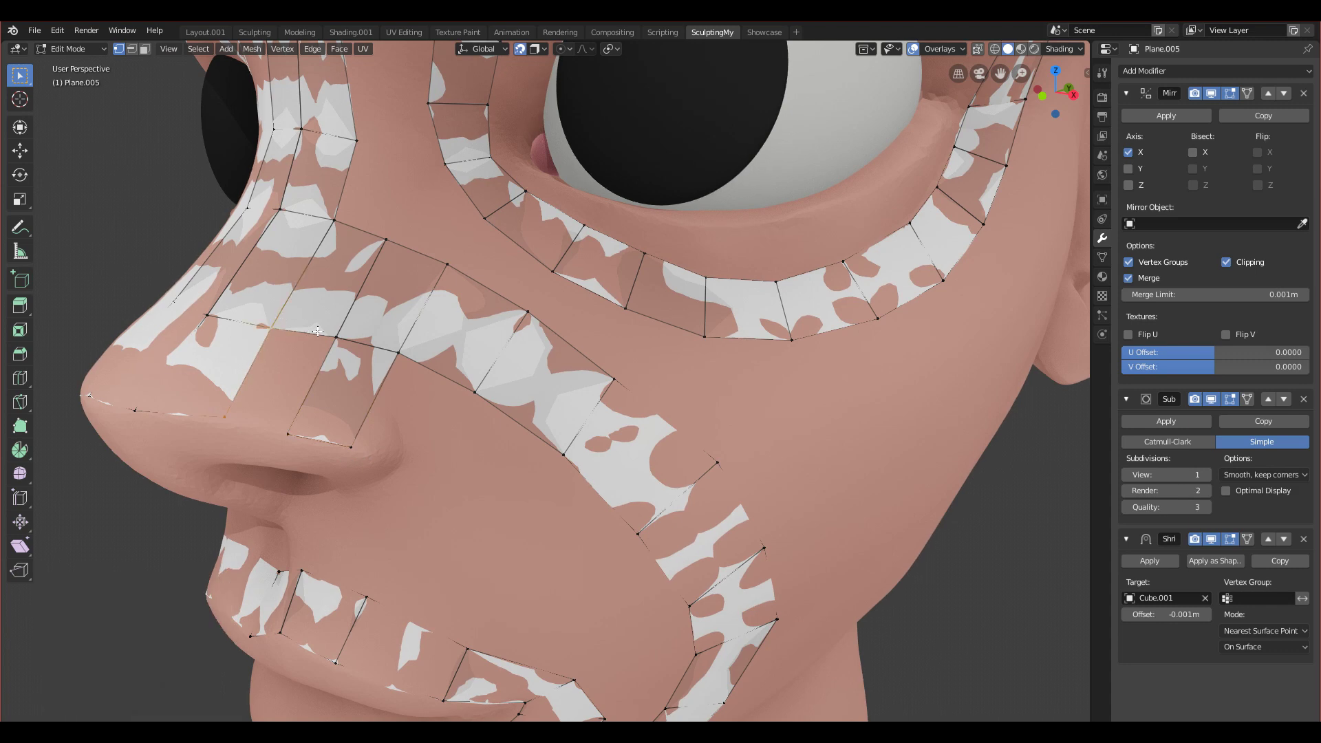
shift+click(292, 437)
key(f)
Step: Rip the vertex where the nostril-side face meets the cheek strip and move it down onto the side of the nostril
middle_drag(383, 389, 344, 366)
click(399, 342)
scroll(401, 373, up, 1)
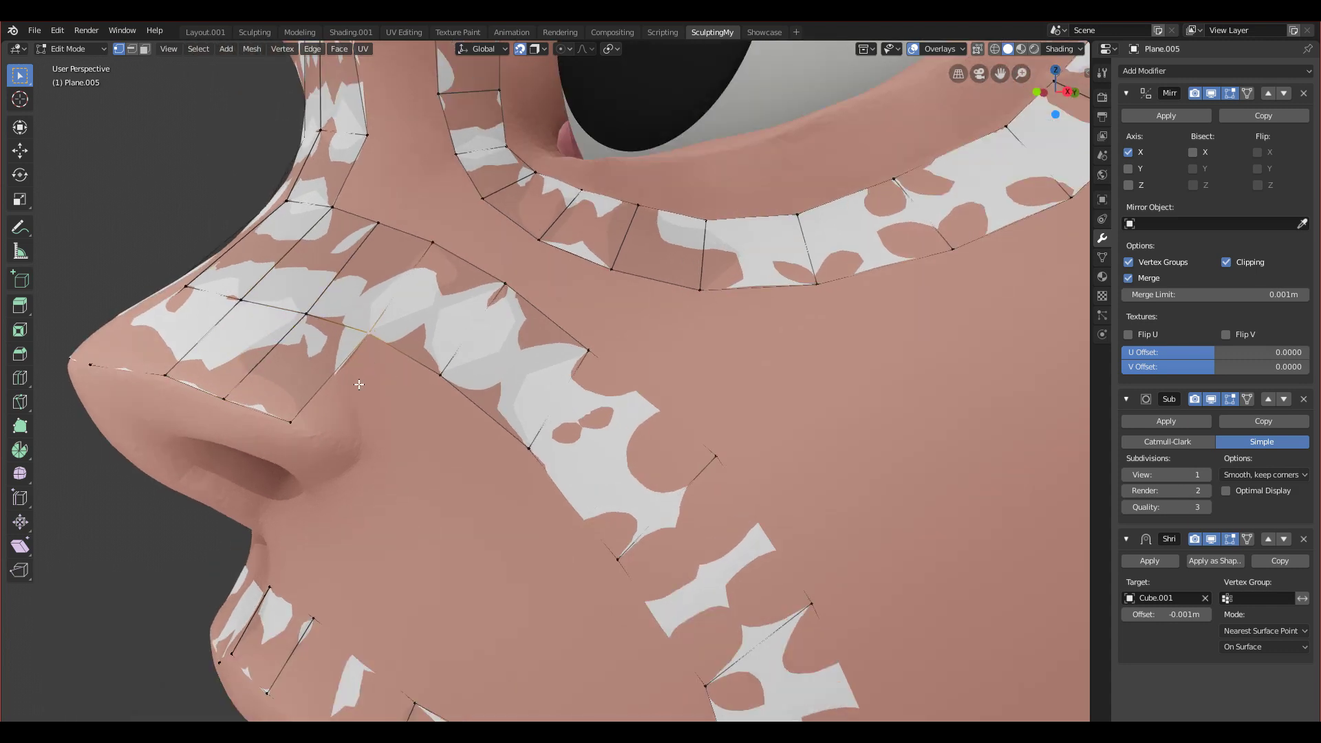
shift+middle_drag(365, 386, 209, 380)
scroll(406, 391, up, 1)
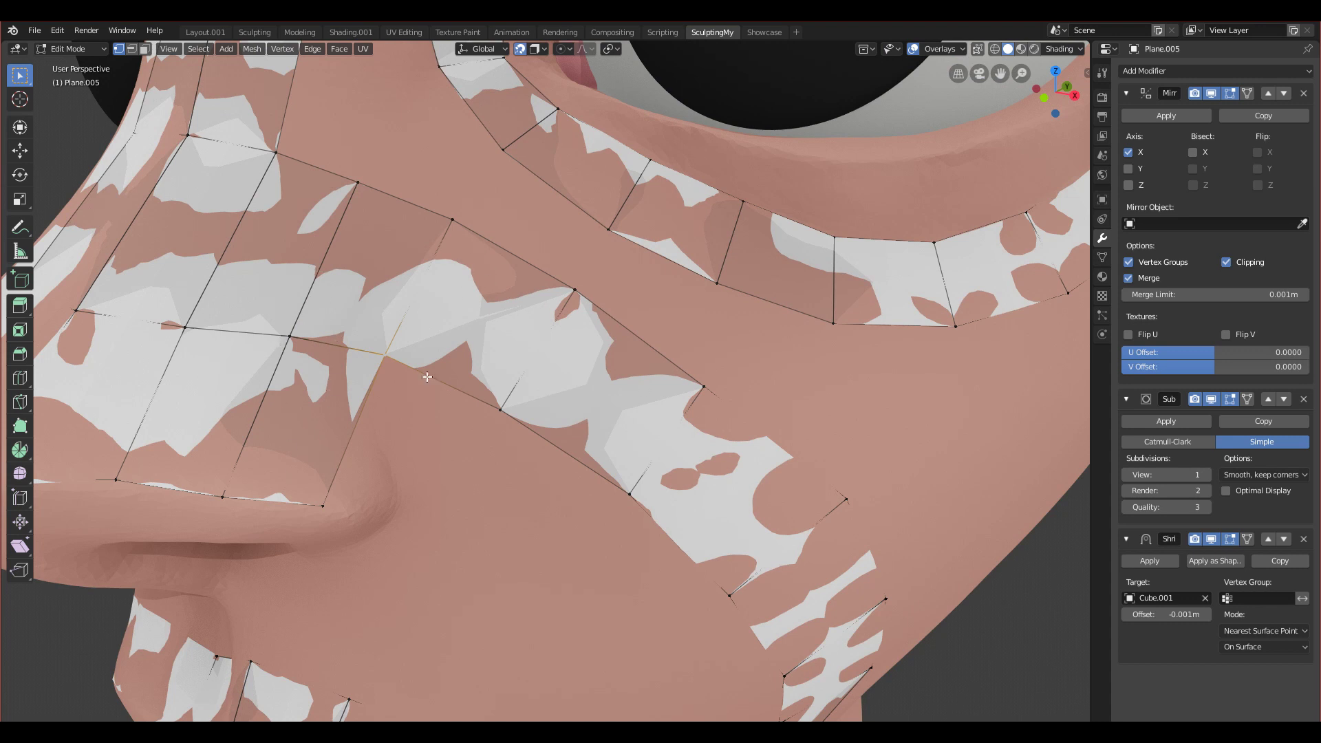
key(v)
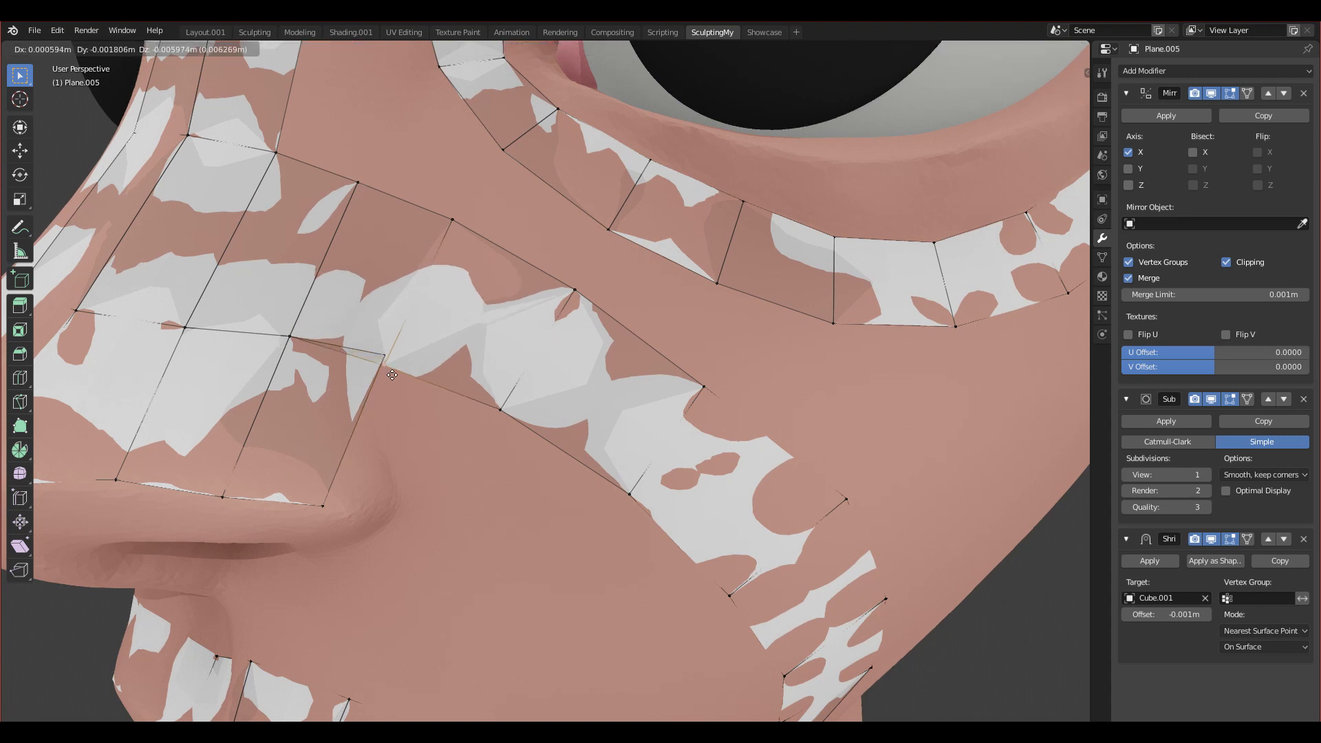
right_click(381, 357)
click(381, 358)
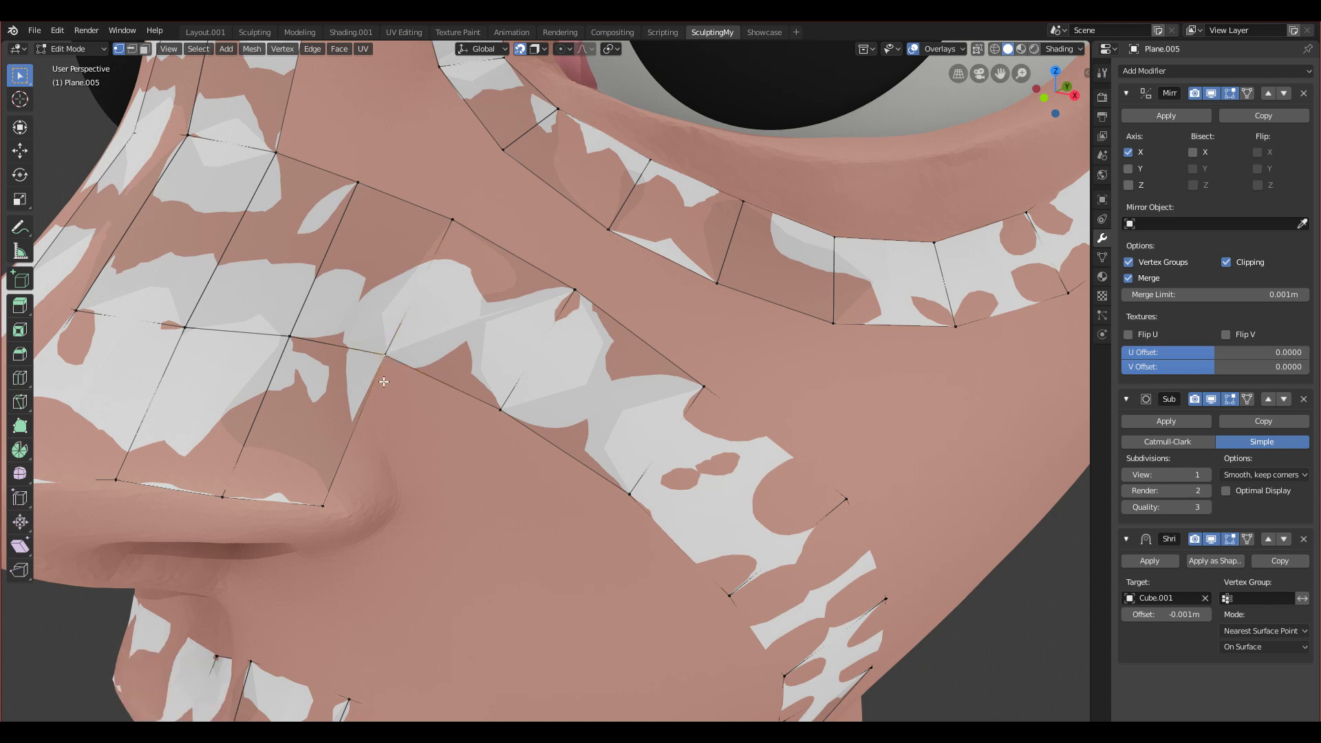
key(g)
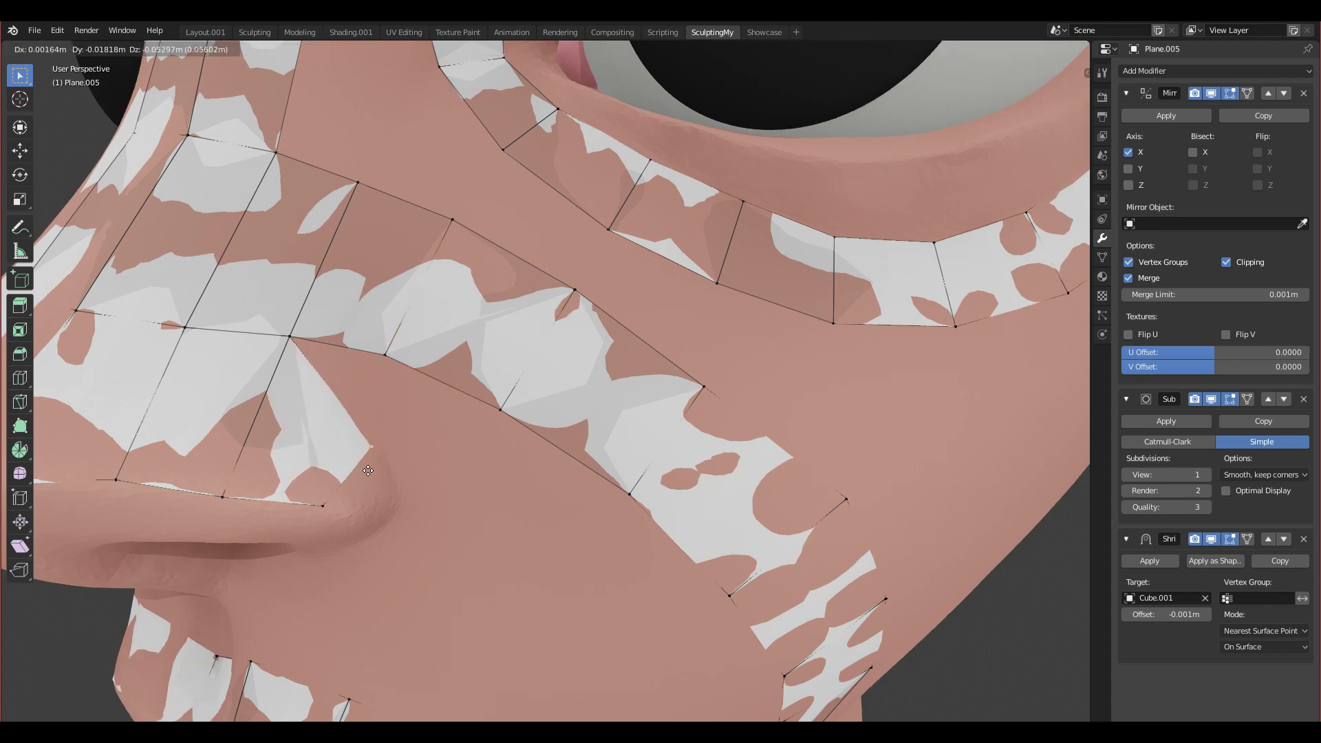
click(351, 492)
key(g)
click(336, 512)
Step: Reposition the upper corner vertex of the nostril-side face and the ripped vertex on the nostril wing
middle_drag(336, 512, 291, 373)
click(312, 309)
key(g)
click(314, 321)
click(365, 424)
key(g)
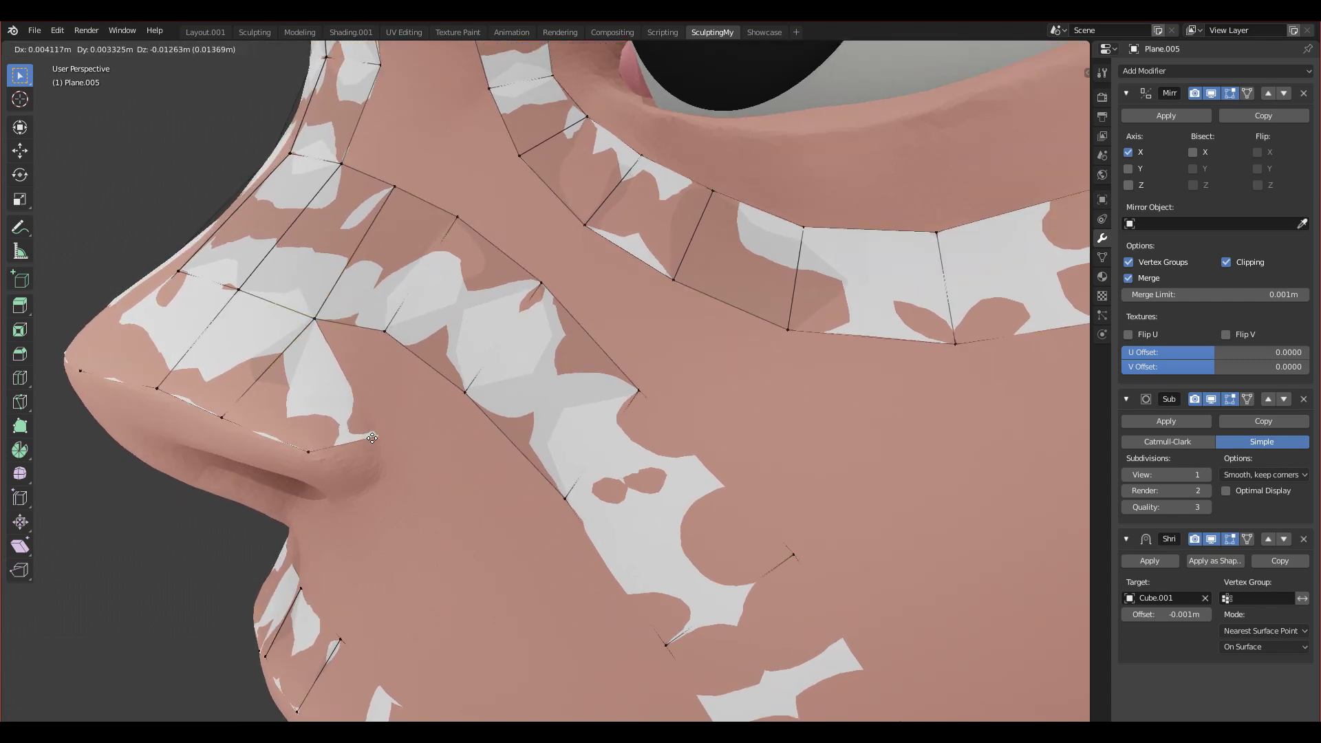
click(357, 416)
Step: Nudge the cheek strip's lower vertex beside the nose up slightly
scroll(355, 417, down, 2)
middle_drag(373, 451, 410, 455)
scroll(413, 451, up, 2)
middle_drag(450, 372, 476, 395)
click(432, 358)
key(g)
click(442, 347)
scroll(442, 361, down, 1)
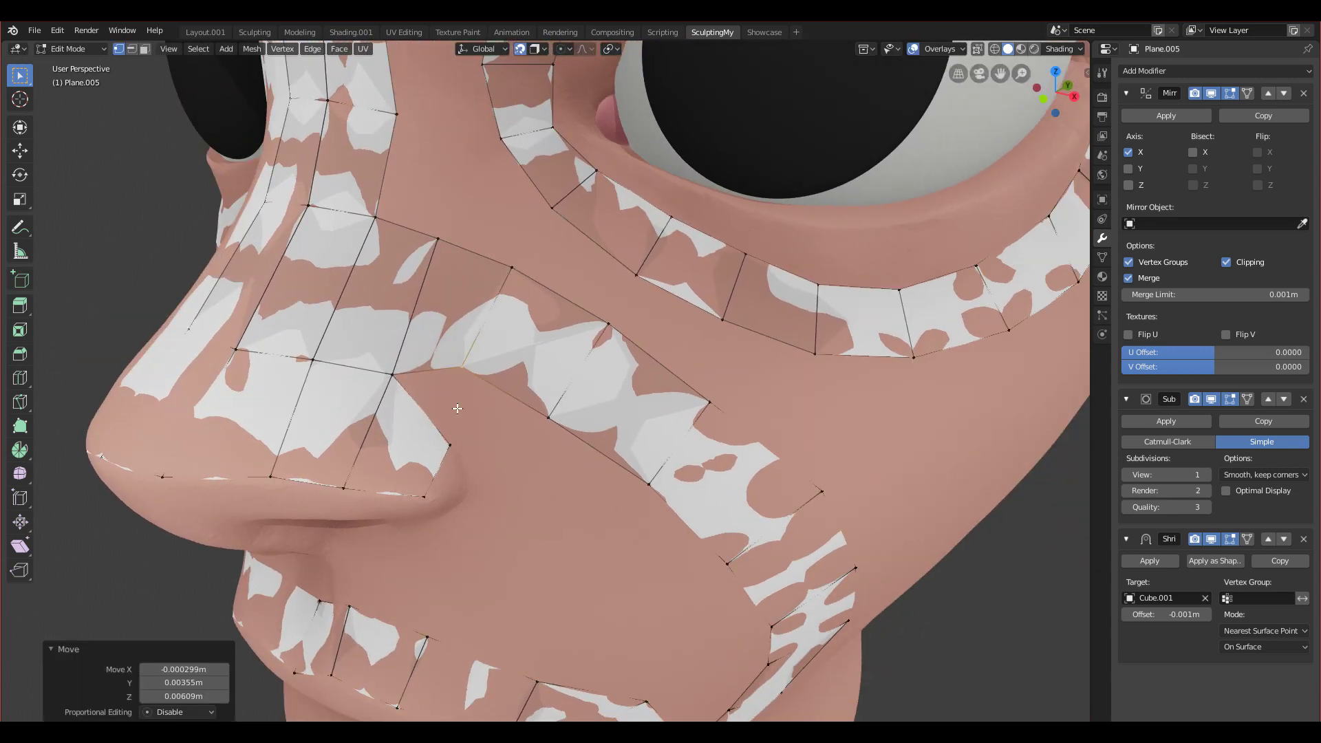
Step: Fill the gap between the nostril-side face and the cheek strip's lower edge with a new face
click(396, 378)
click(547, 417)
click(444, 434)
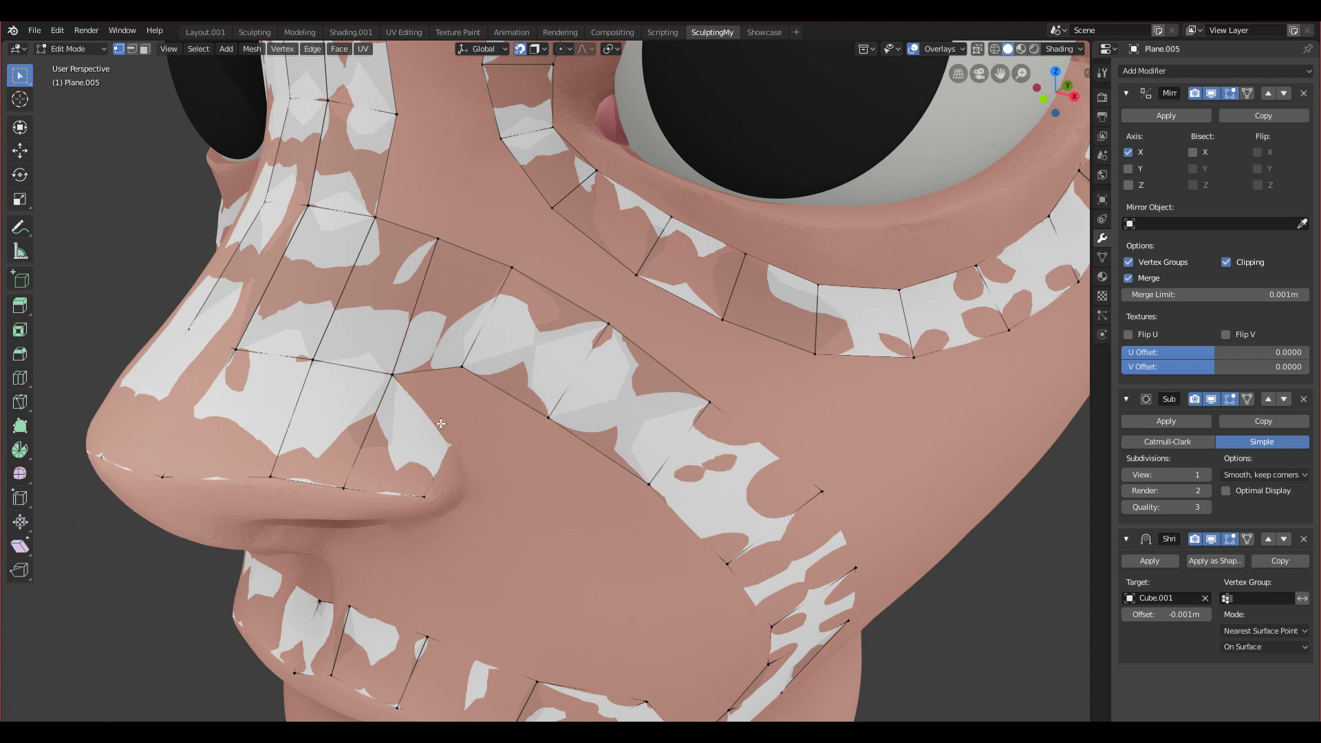
click(395, 373)
shift+click(547, 428)
key(f)
middle_drag(536, 451, 487, 401)
Step: Reposition the vertices of the new face beside the nostril
click(456, 364)
key(g)
click(455, 379)
key(g)
click(451, 430)
mouse_move(450, 430)
middle_down()
mouse_move(523, 443)
mouse_move(476, 441)
mouse_move(432, 388)
mouse_move(513, 462)
mouse_move(446, 408)
middle_up()
Step: Extrude a chain of three vertices from the nostril corner down the cheek alongside the cheek strip
key(g)
click(519, 468)
middle_drag(421, 358, 374, 364)
key(e)
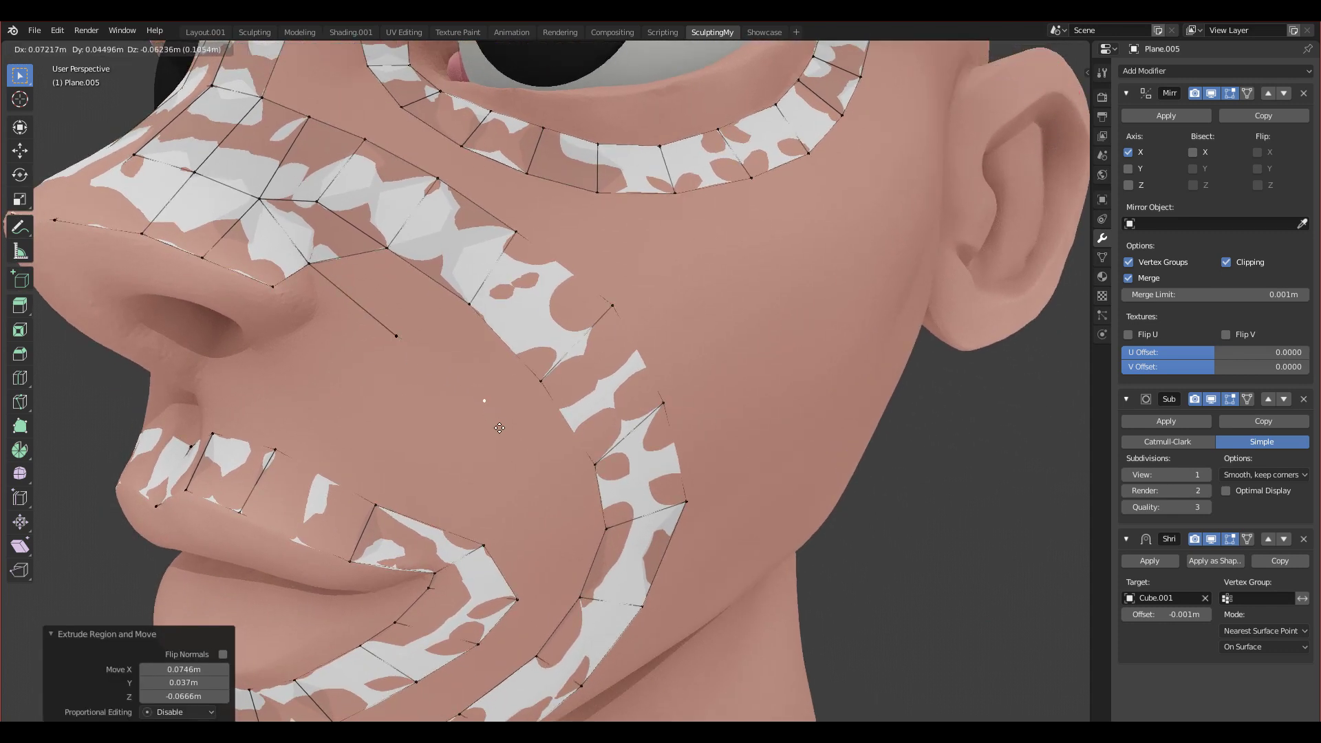
click(492, 436)
key(e)
click(549, 527)
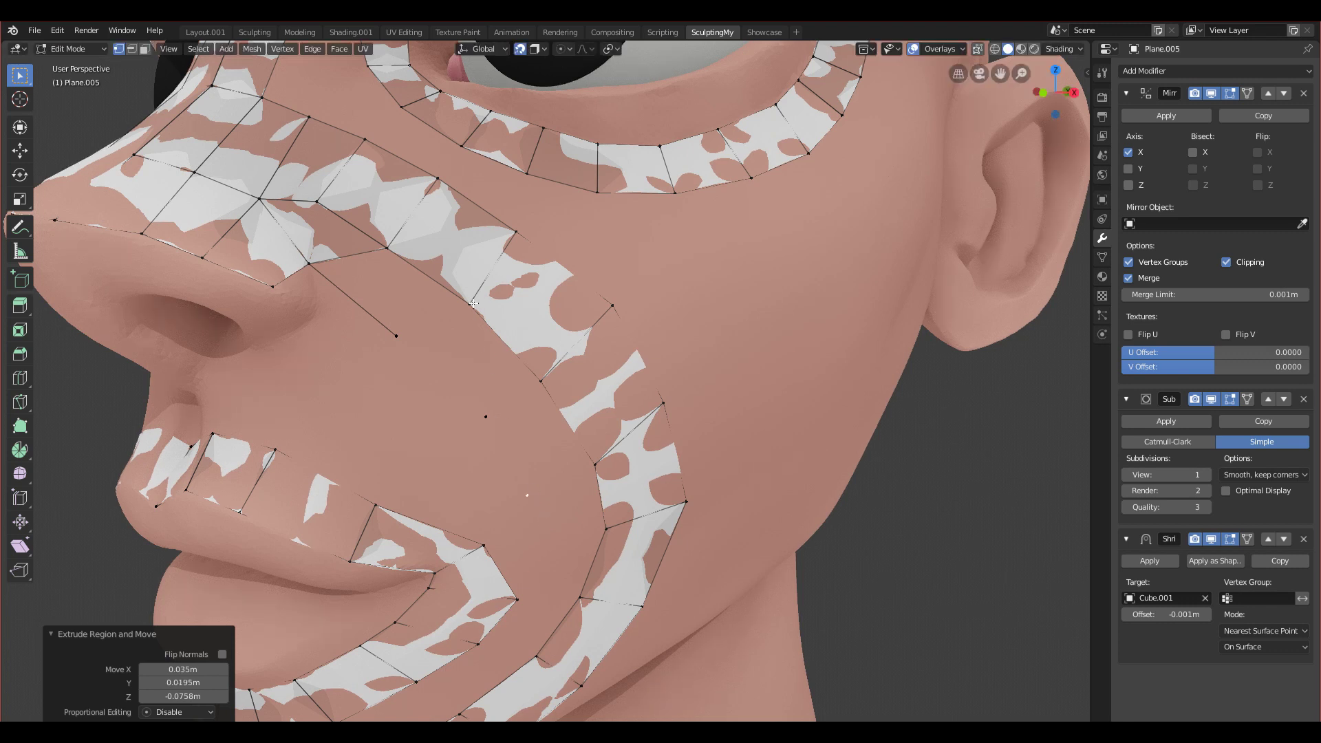
Step: Move three inner-edge vertices of the cheek strip slightly inward toward the new vertex chain
click(469, 302)
key(g)
click(434, 293)
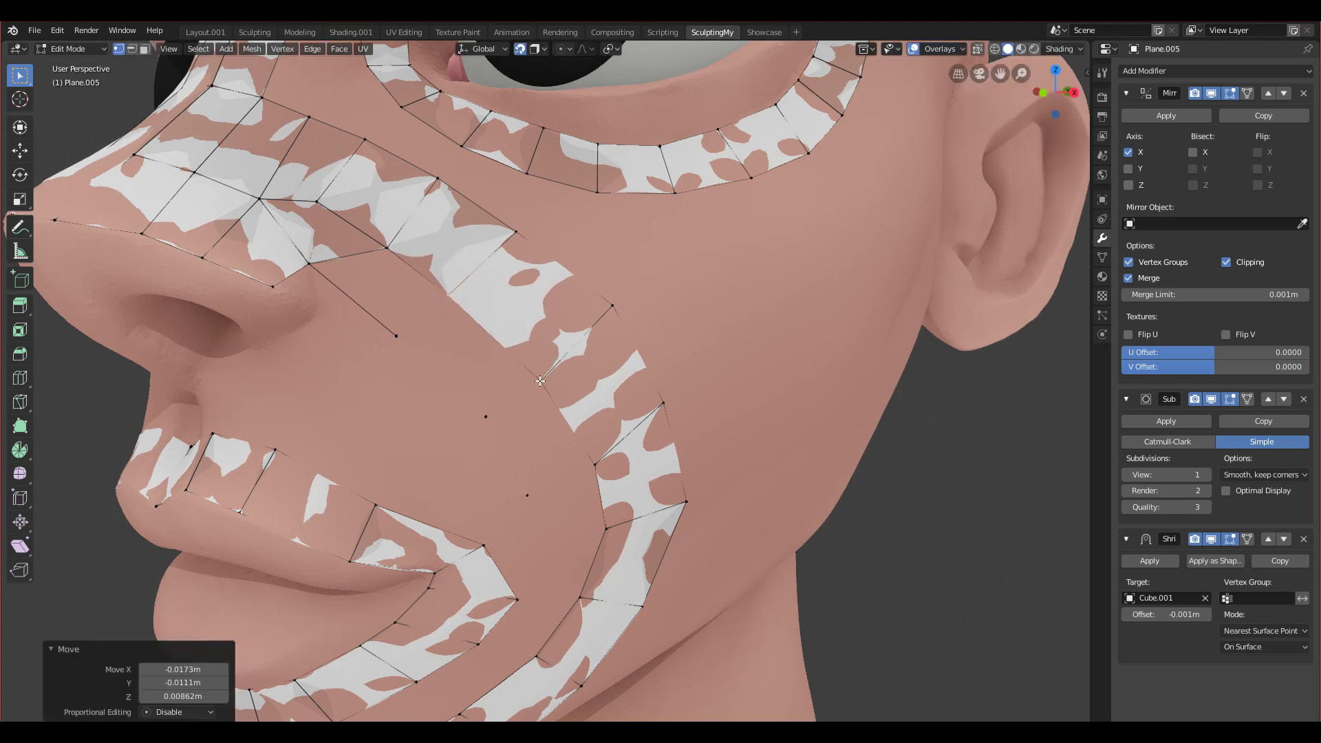
click(538, 380)
key(g)
click(521, 363)
click(593, 458)
key(g)
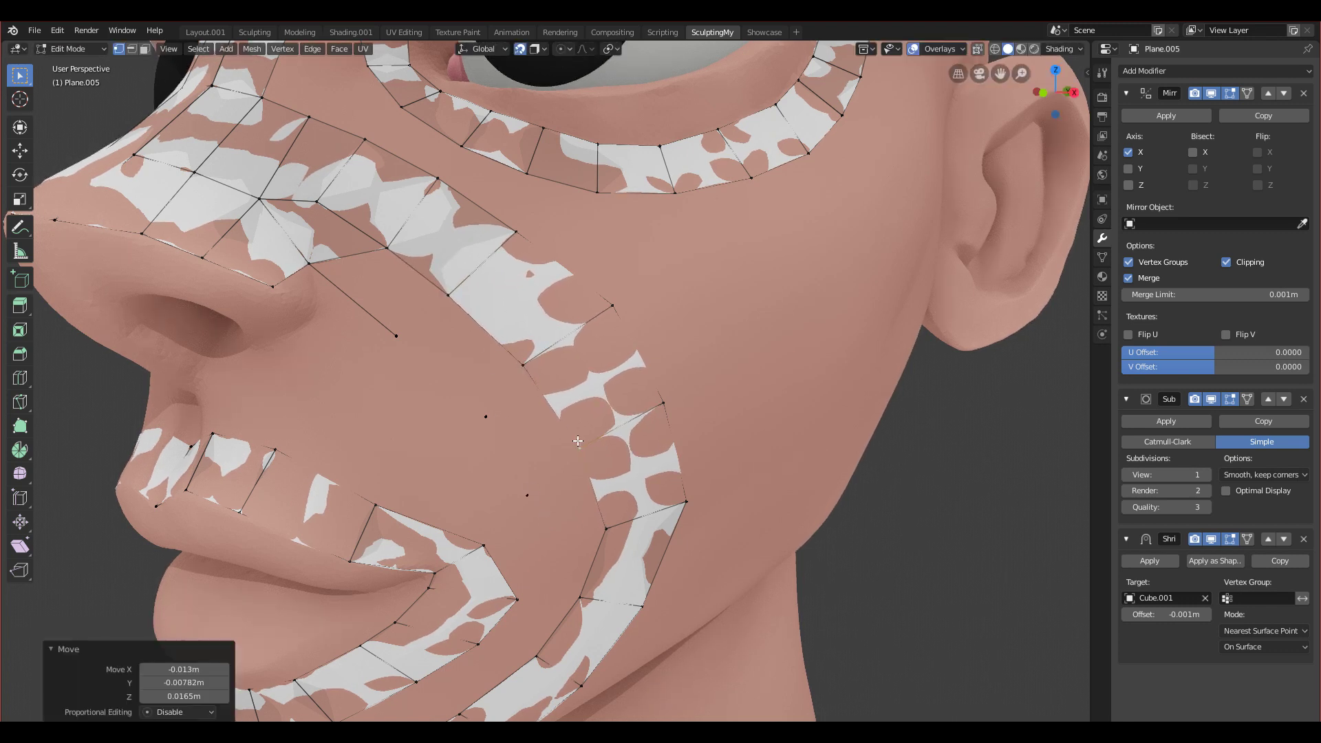
click(577, 441)
Step: Fill the faces between the extruded vertex chain and the cheek strip's inner edge
scroll(570, 426, down, 3)
middle_drag(523, 379, 474, 370)
click(408, 319)
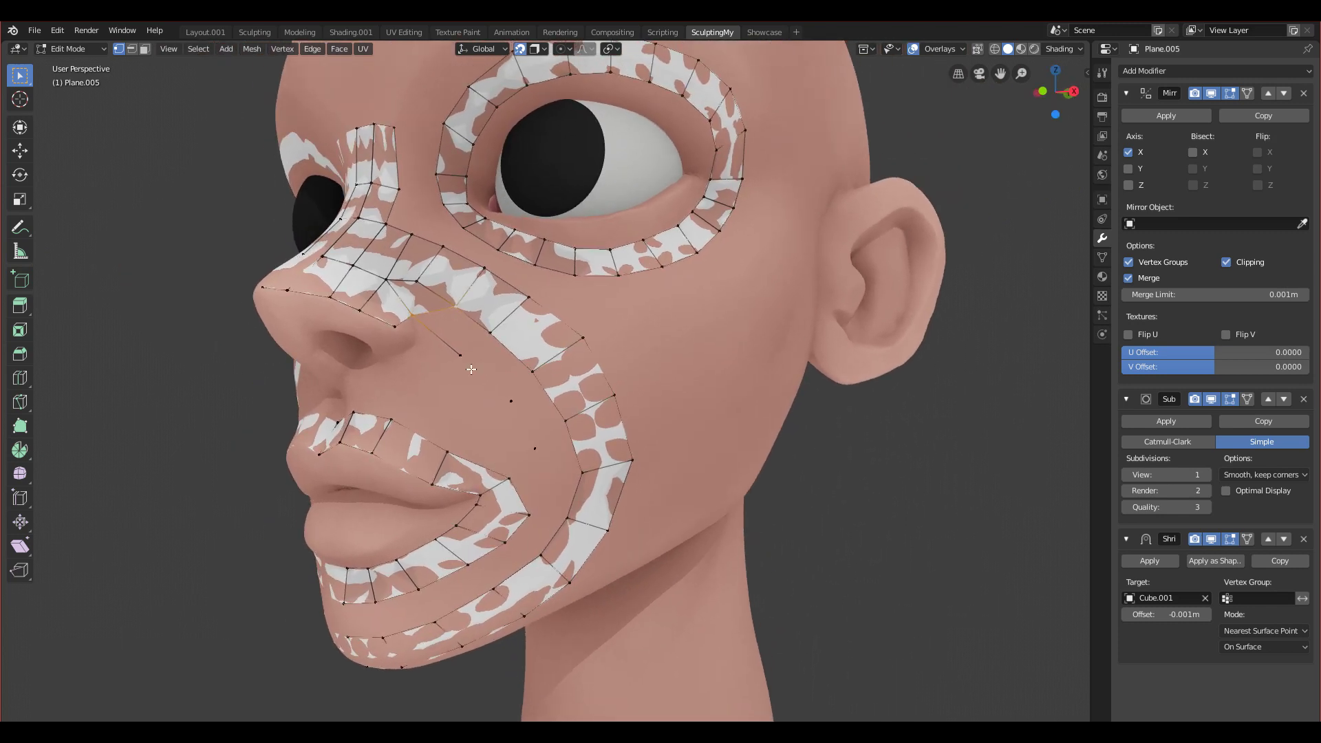
scroll(474, 370, up, 1)
key(f)
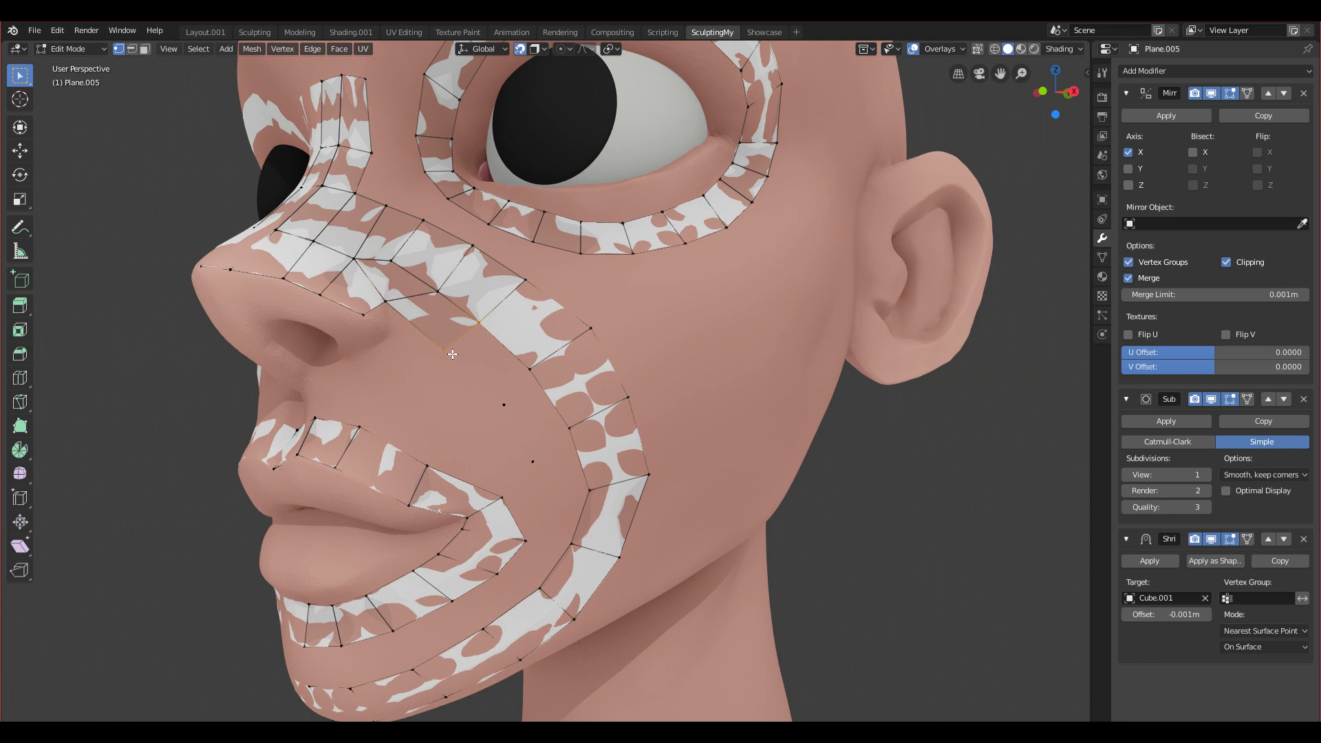
key(f)
key(f)
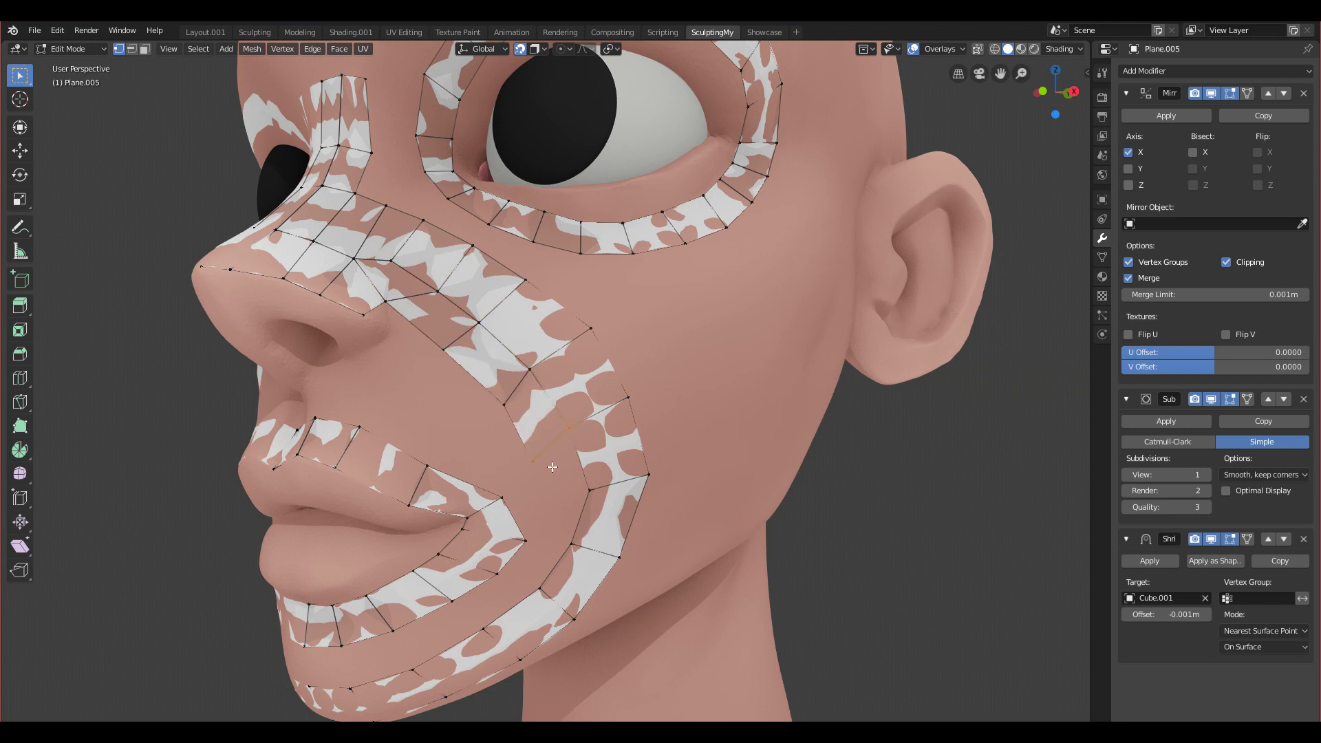
Step: Shift the two lowest outer vertices of the new cheek faces up and toward the nose
scroll(568, 468, up, 2)
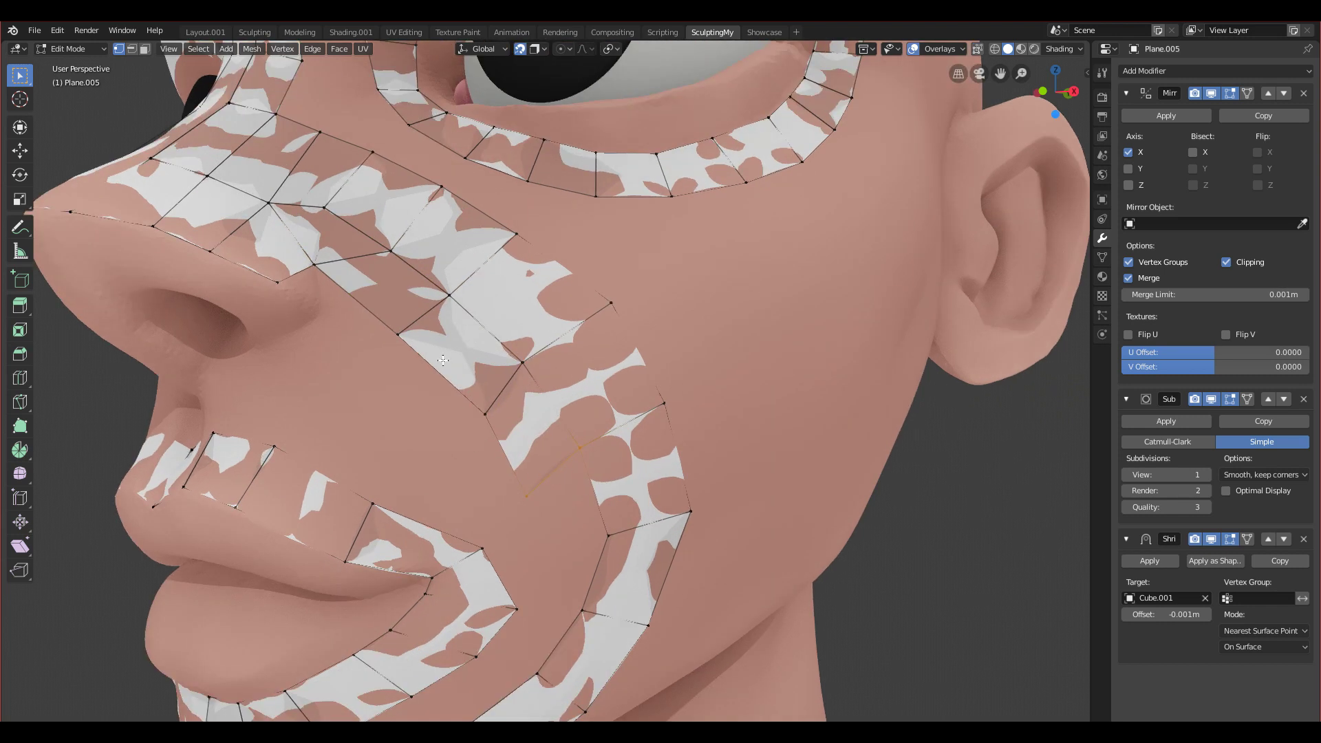
drag(534, 495, 517, 468)
drag(487, 419, 467, 393)
click(466, 392)
middle_drag(468, 396, 461, 435)
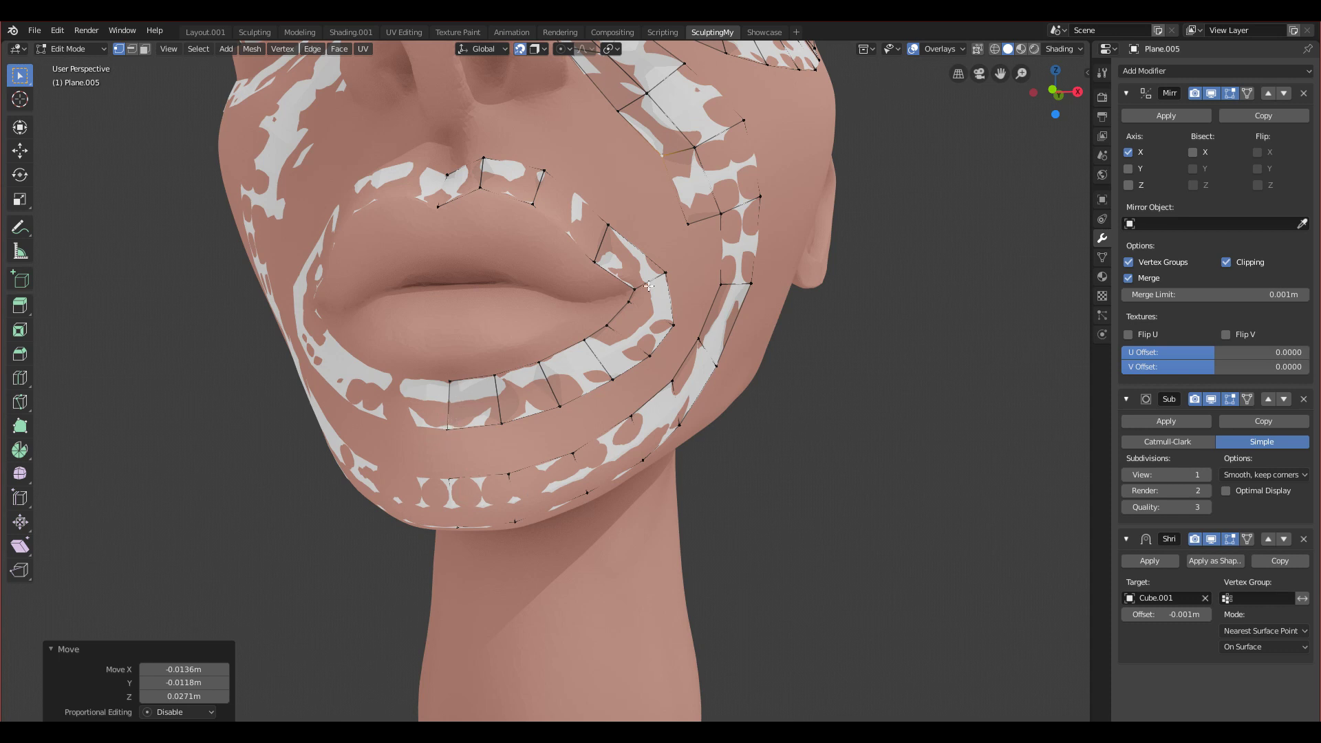
Step: Extrude the lower-lip strip's front edge down to the chin strip and fill the gap between the strips toward the mouth corner
click(448, 428)
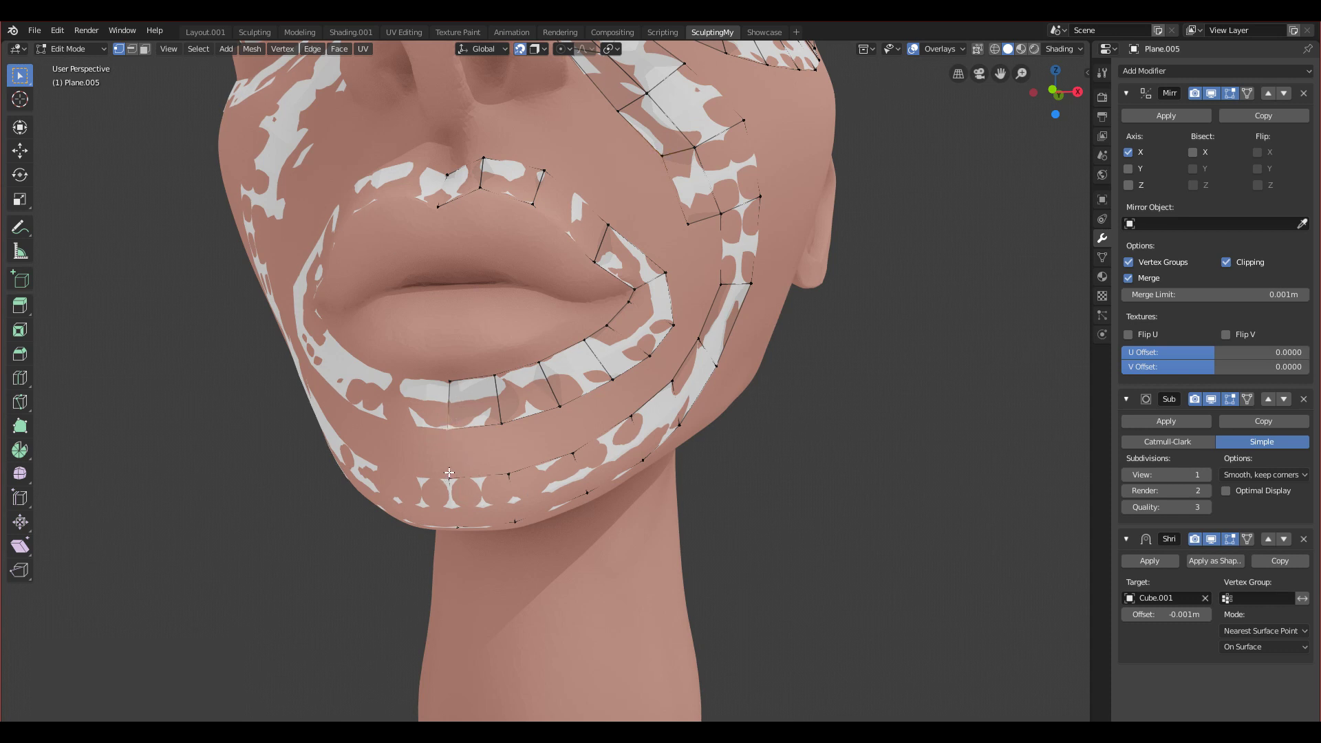
shift+click(500, 422)
key(e)
click(505, 472)
middle_drag(505, 471, 477, 436)
shift+click(482, 480)
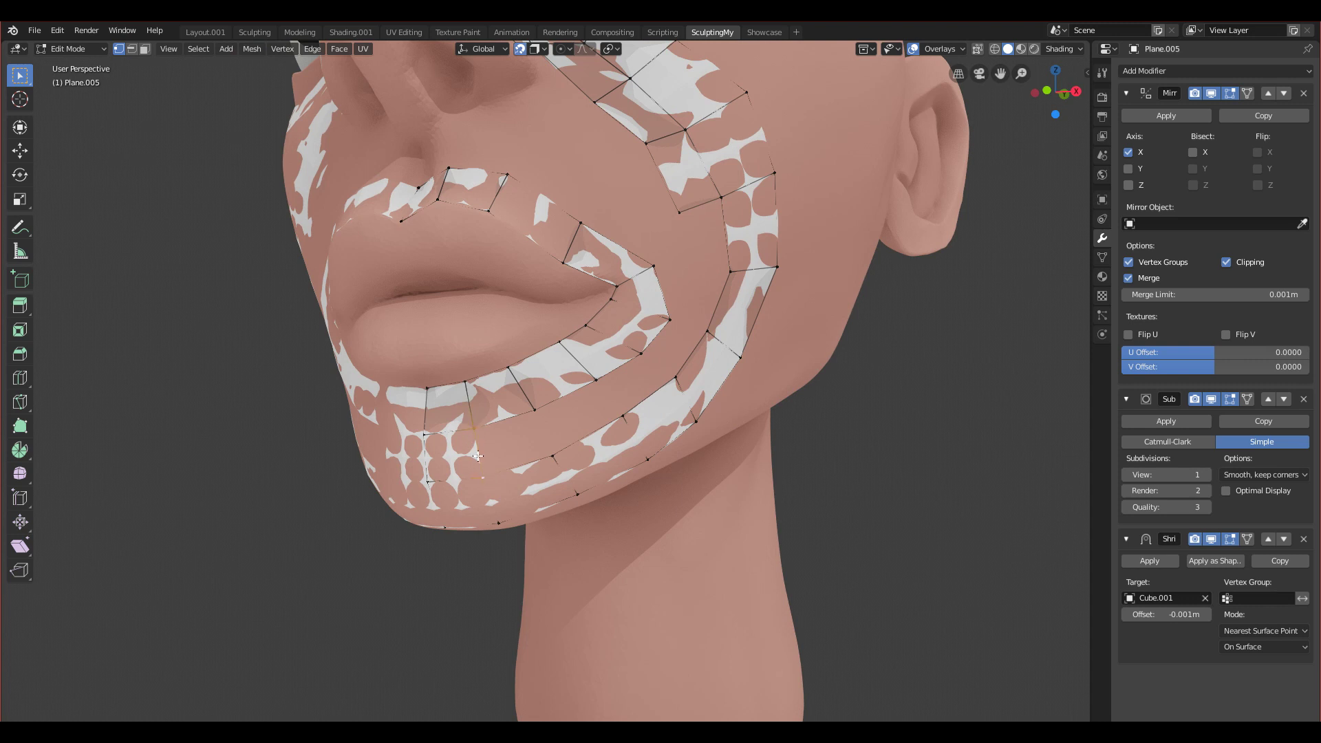
middle_drag(525, 432, 435, 500)
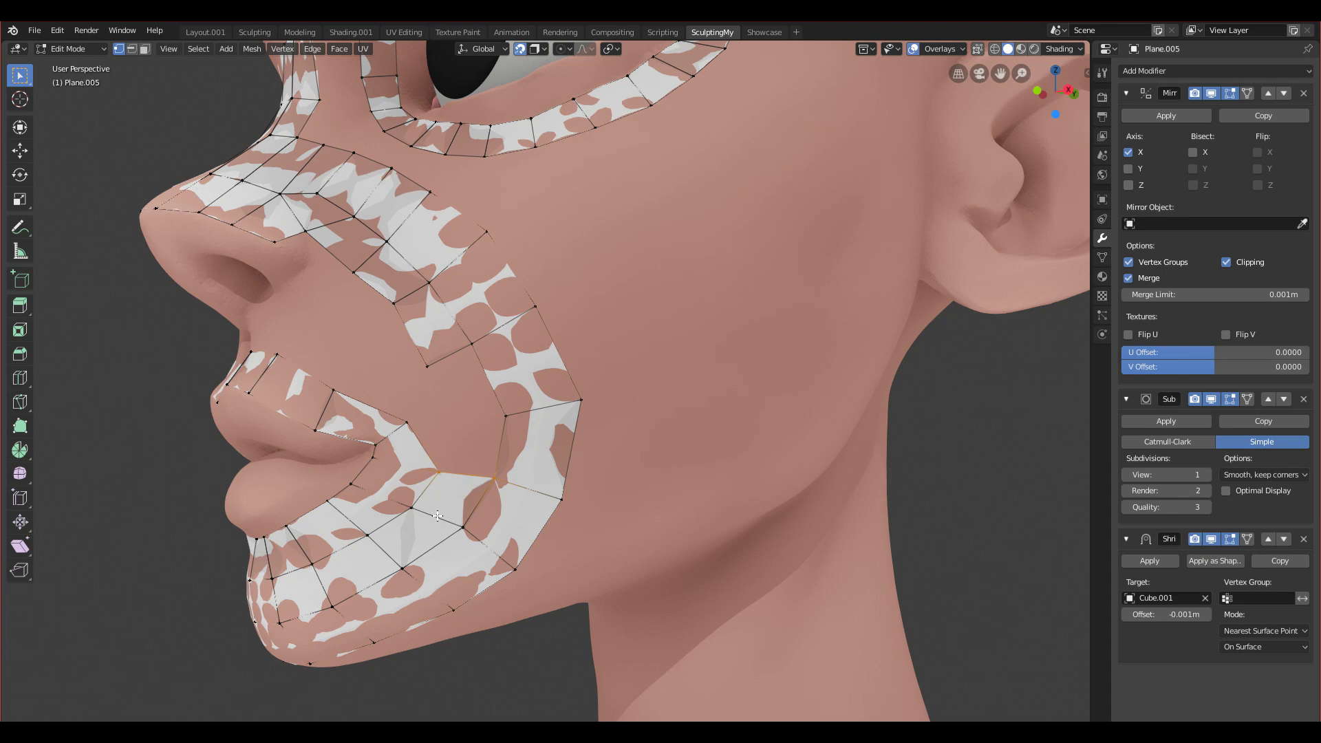
Step: Reposition the outer vertices of the mouth strip beside the mouth corner
scroll(438, 515, up, 3)
scroll(478, 456, down, 2)
middle_drag(462, 447, 414, 442)
scroll(459, 470, down, 2)
scroll(485, 480, up, 2)
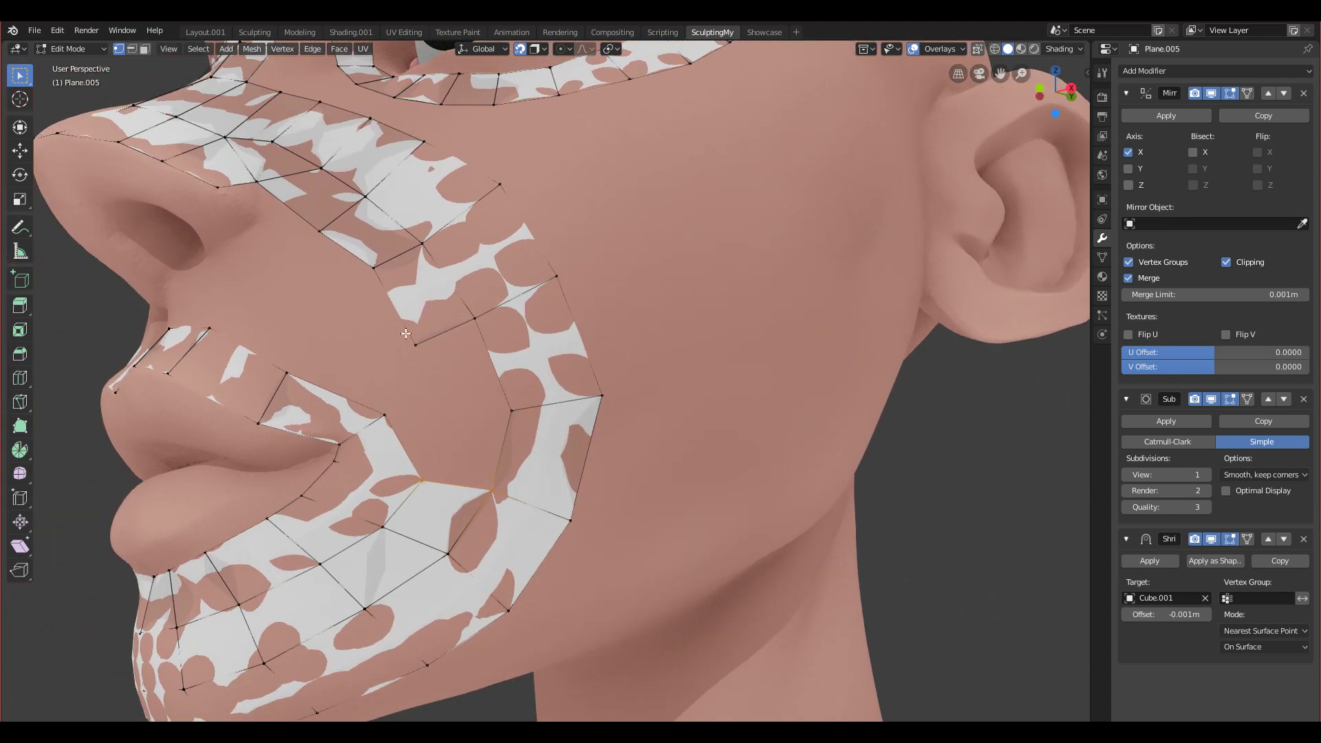
middle_drag(411, 510, 428, 457)
drag(421, 474, 426, 487)
drag(390, 413, 423, 476)
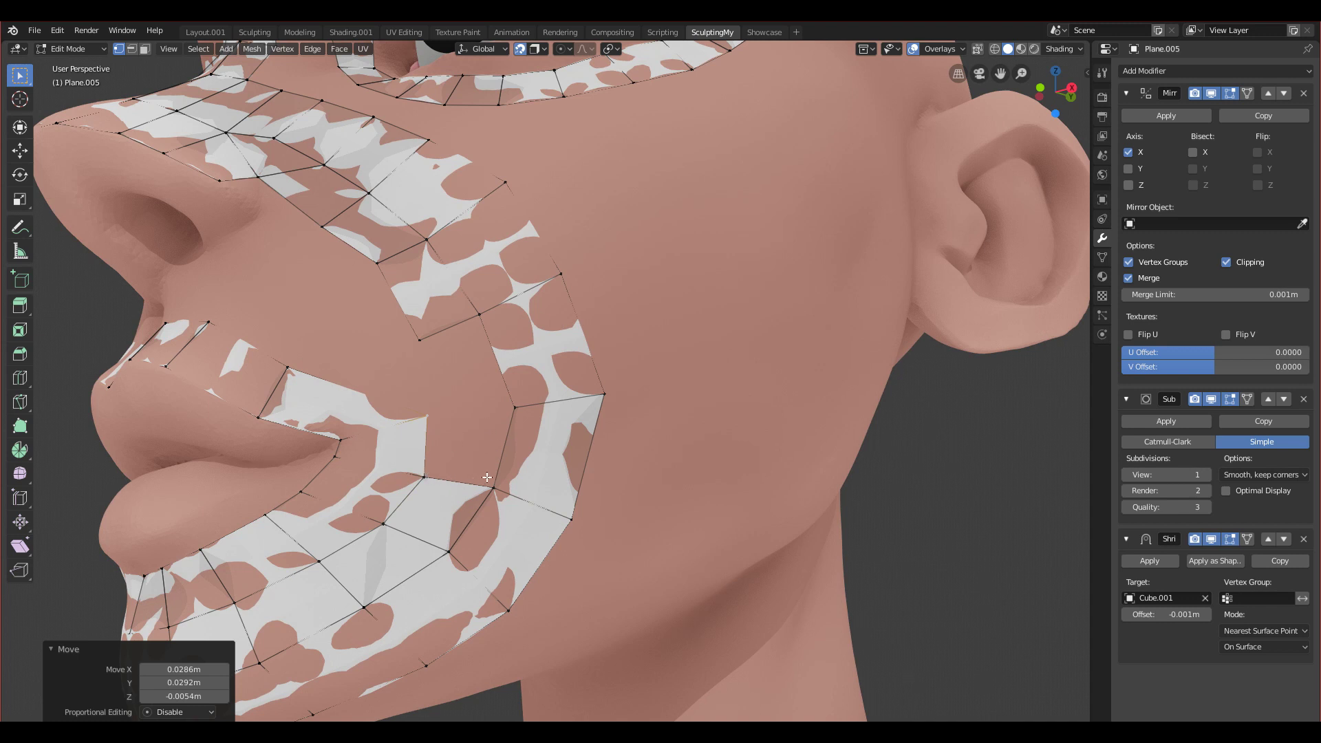
key(g)
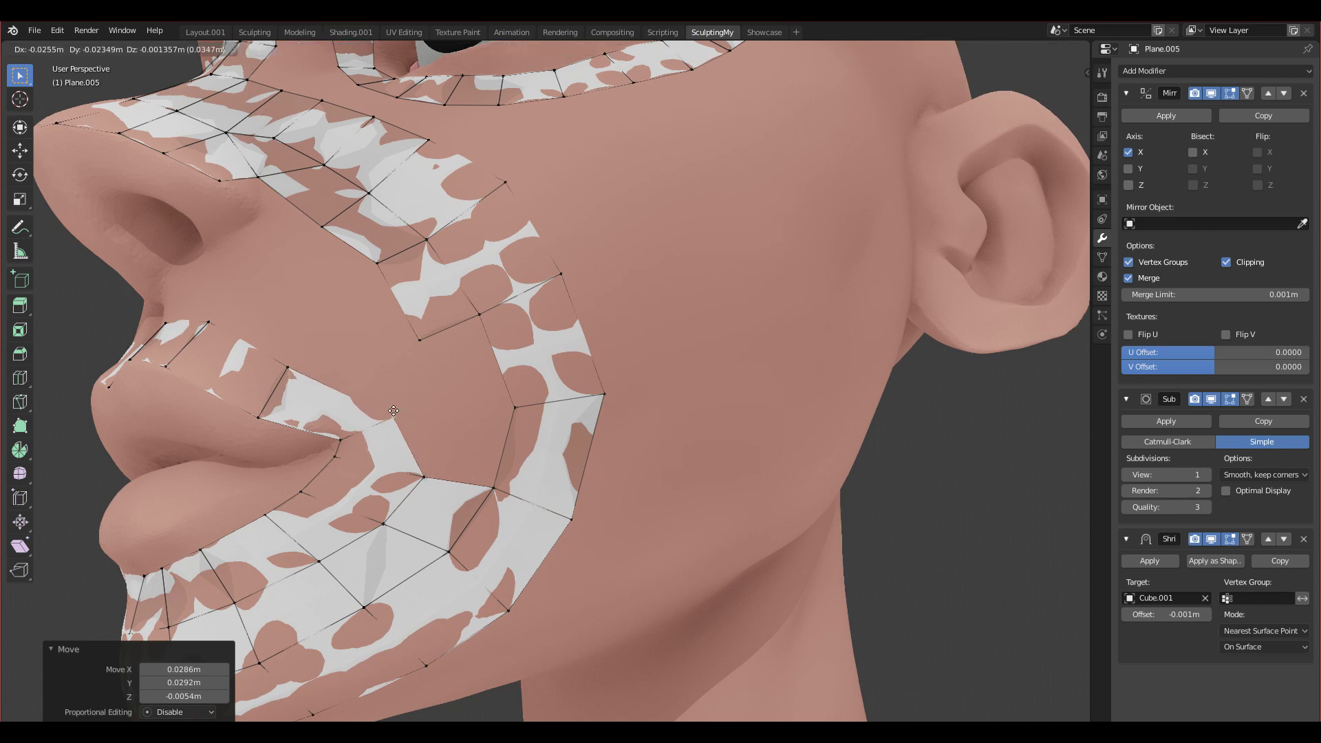
click(378, 417)
Step: Extrude the upper-lip strip's top edge up about 0.06 m toward the base of the nose
mouse_move(421, 465)
middle_down()
mouse_move(405, 471)
mouse_move(423, 450)
middle_up()
middle_drag(373, 382, 439, 428)
scroll(360, 358, up, 1)
shift+middle_drag(300, 383, 370, 424)
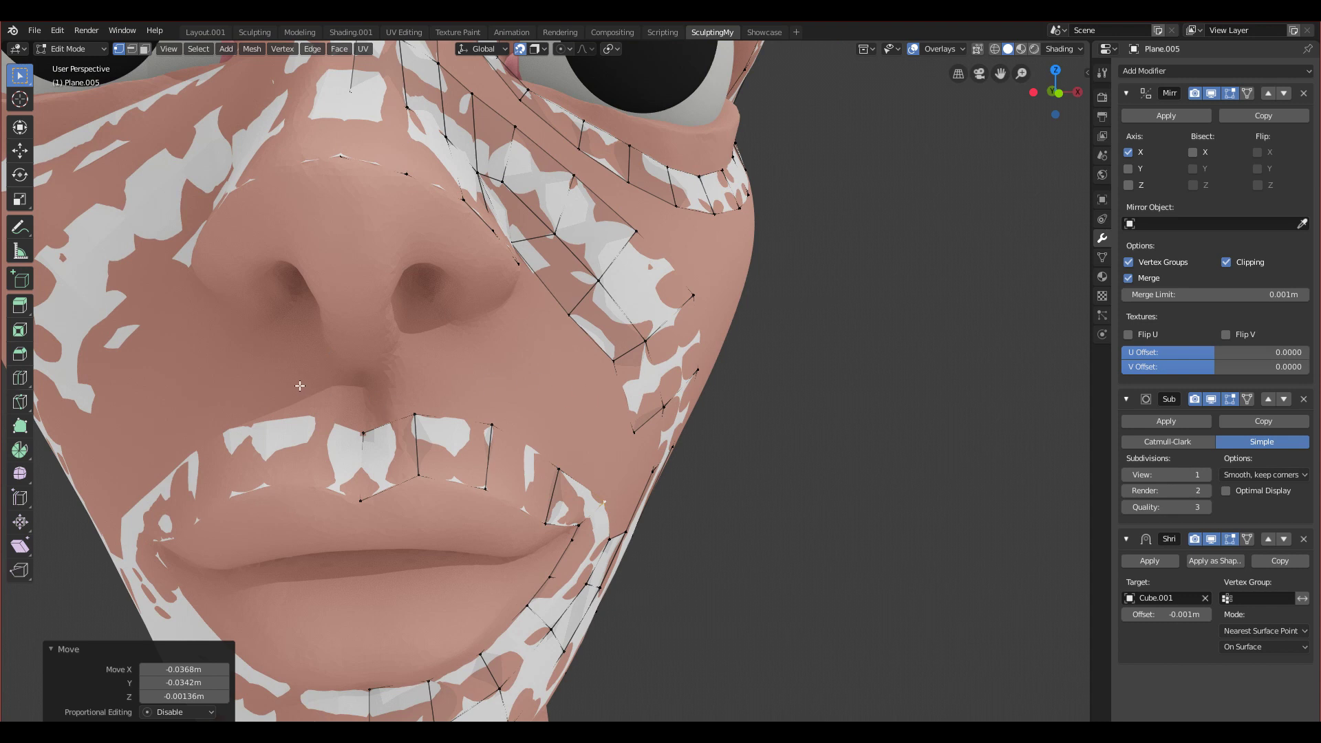
click(411, 424)
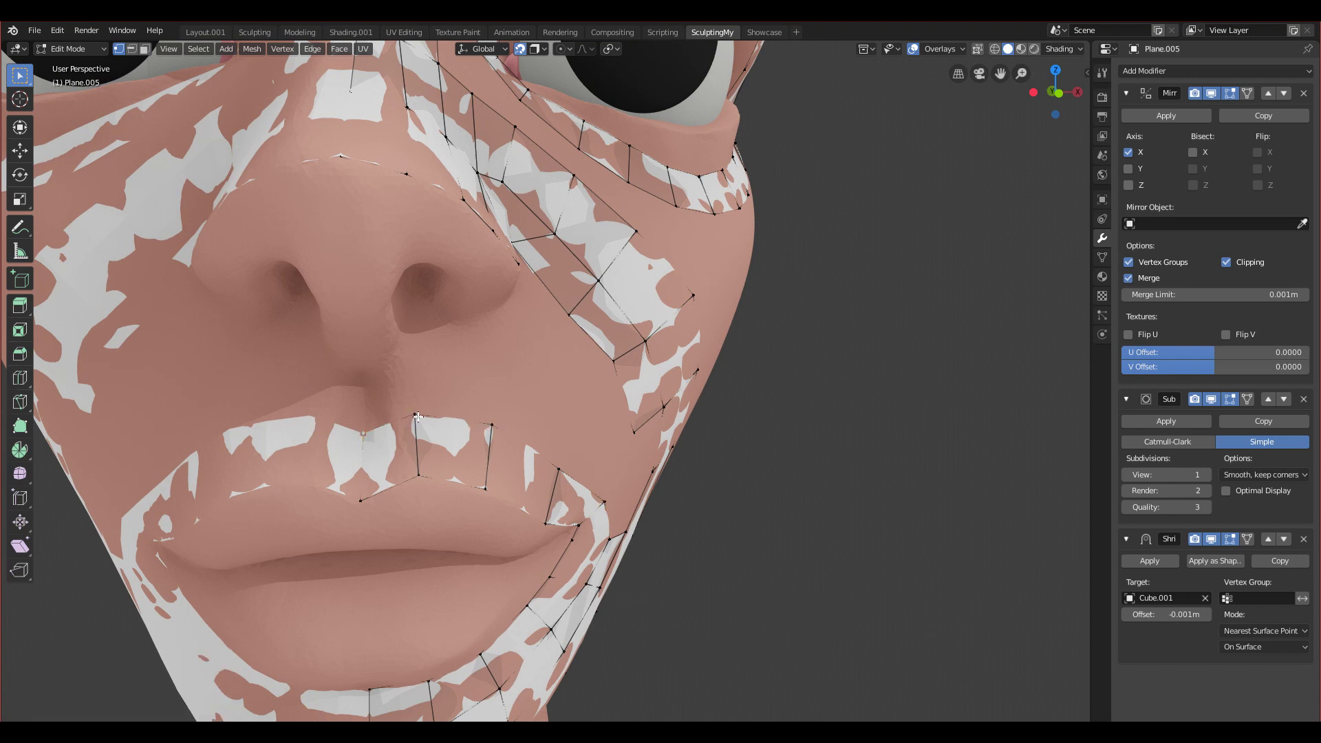
ctrl+click(485, 426)
key(e)
click(423, 359)
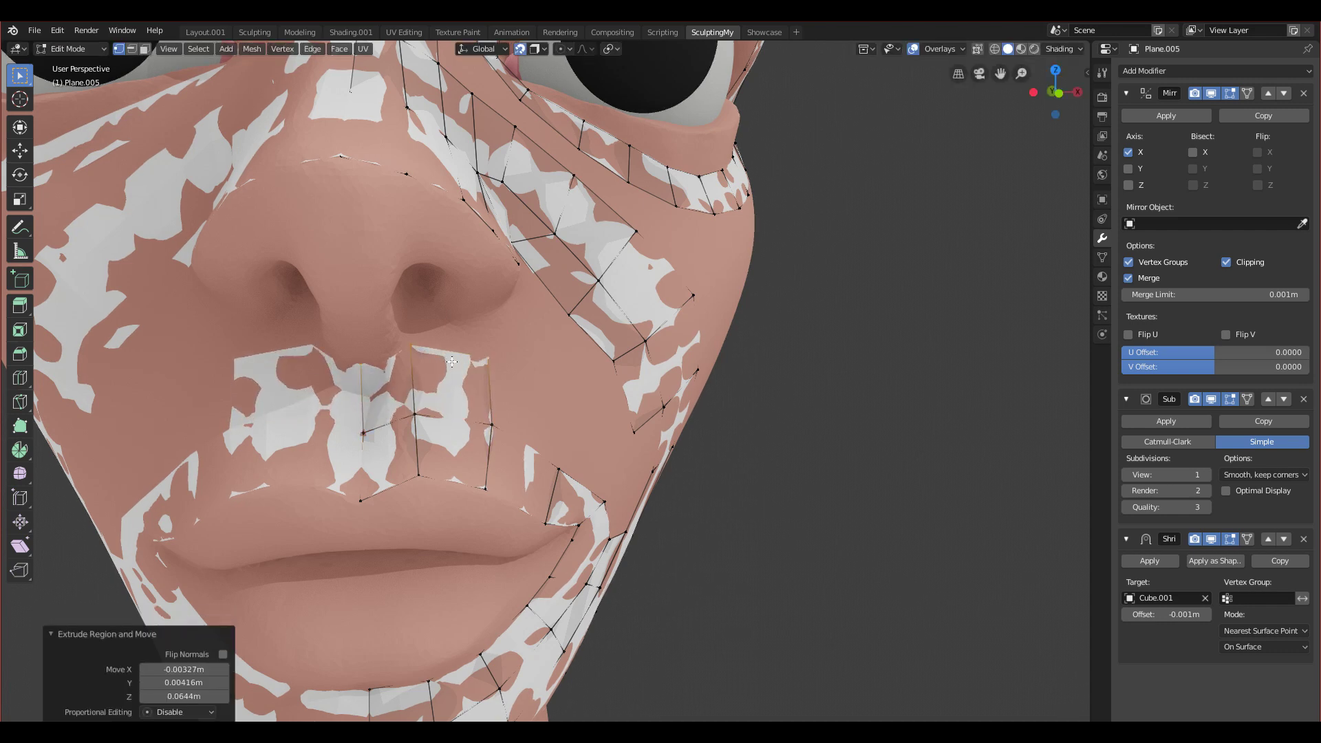
Step: Reposition the extruded upper-lip vertices, moving the outer one outward and down
click(411, 345)
key(g)
click(413, 348)
middle_drag(452, 372, 328, 359)
click(317, 346)
key(g)
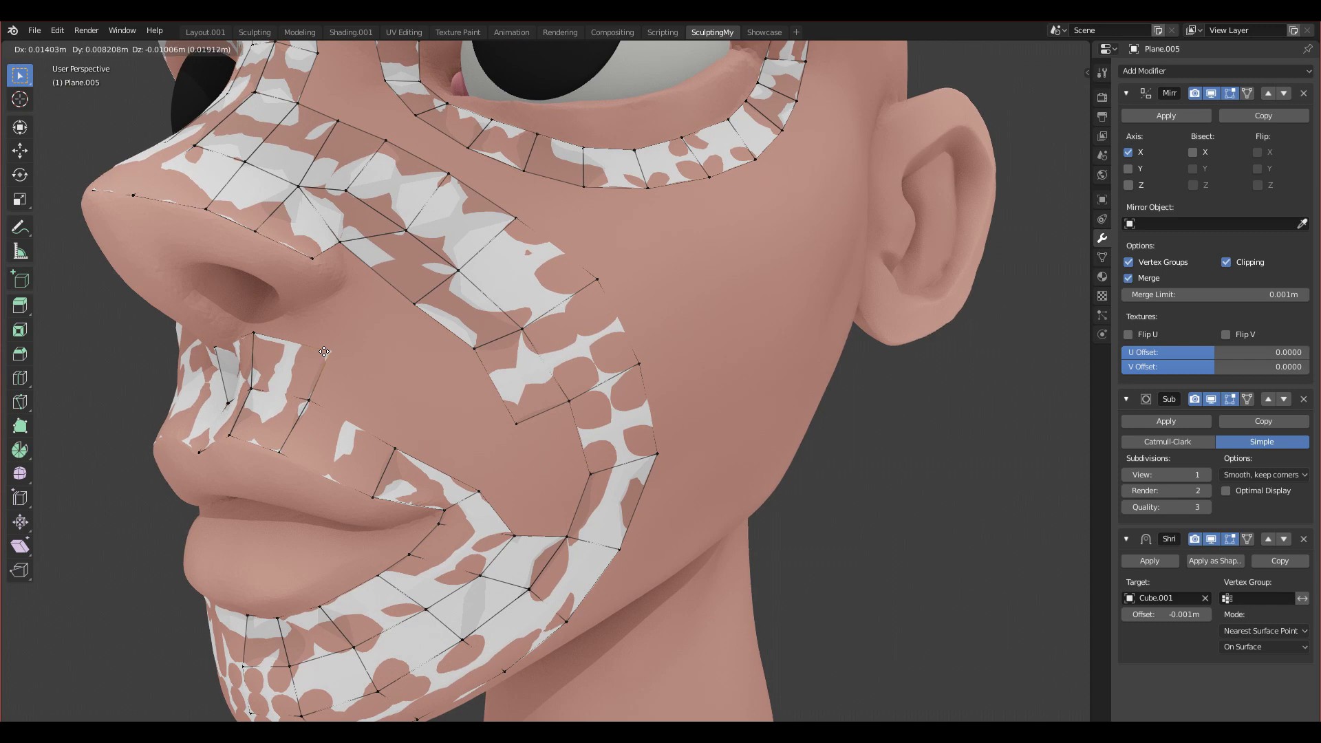
click(341, 359)
Step: Extrude the outer upper-lip vertex about 0.11 m toward the cheek and fill the face above the upper lip
key(e)
click(411, 402)
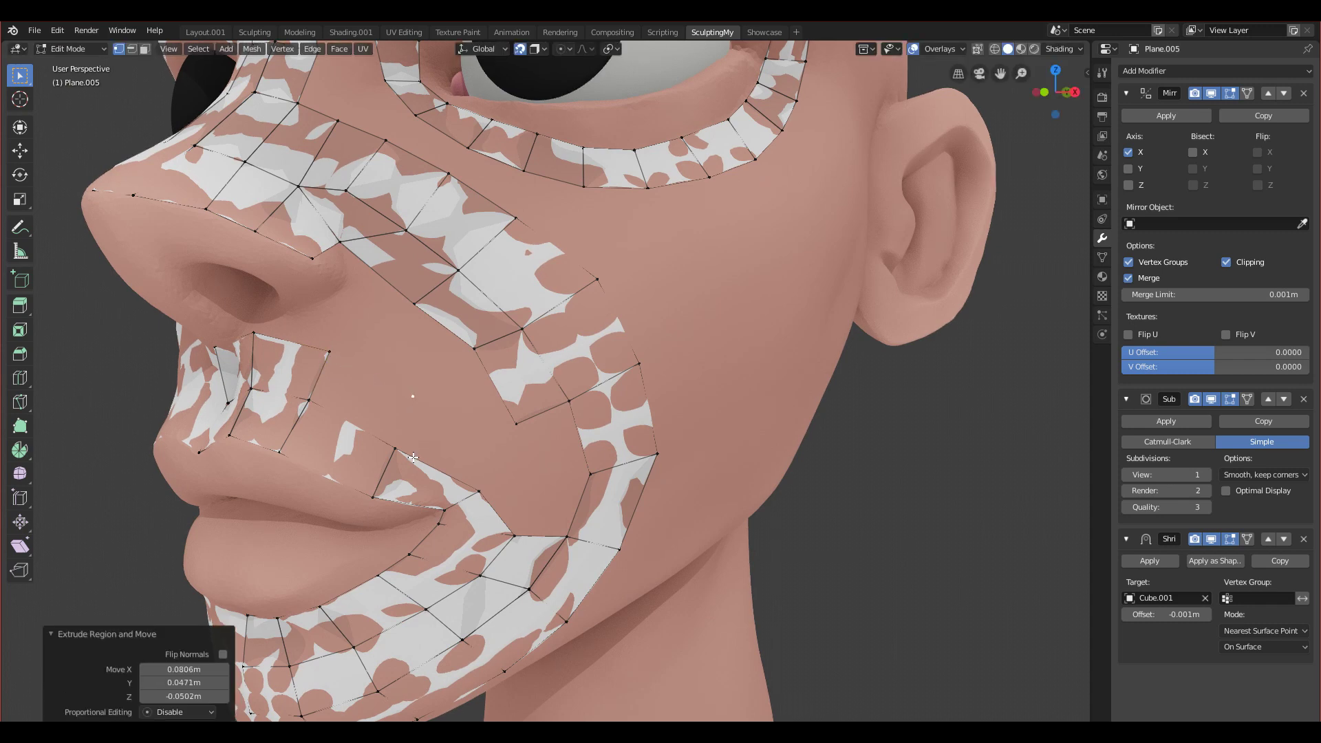
middle_drag(436, 458, 419, 415)
shift+click(389, 429)
shift+click(305, 378)
shift+click(330, 331)
key(f)
click(380, 372)
Step: Nudge the cheek faces' lowest inner vertex, then extrude the upper-lip row's end vertex cheekward and fill the face above the mouth corner
click(476, 392)
key(g)
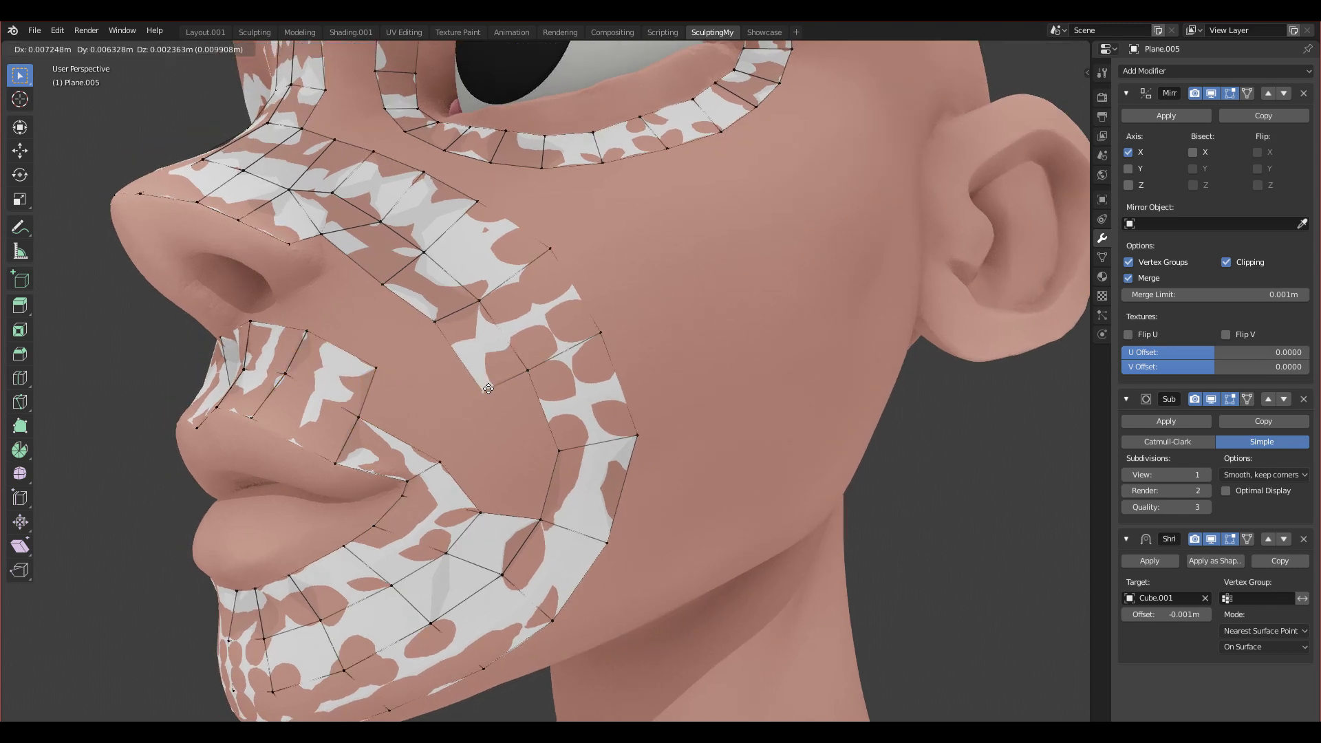
click(484, 391)
key(e)
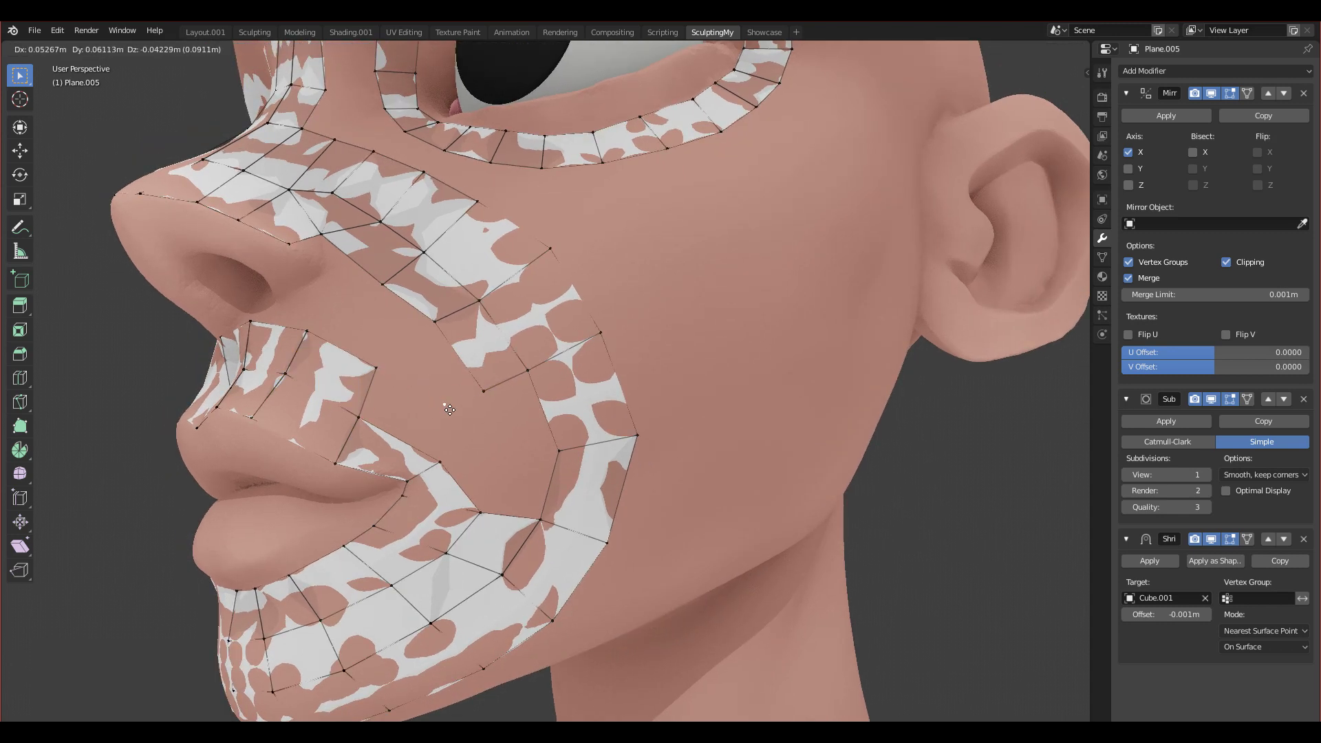
click(463, 415)
click(357, 416)
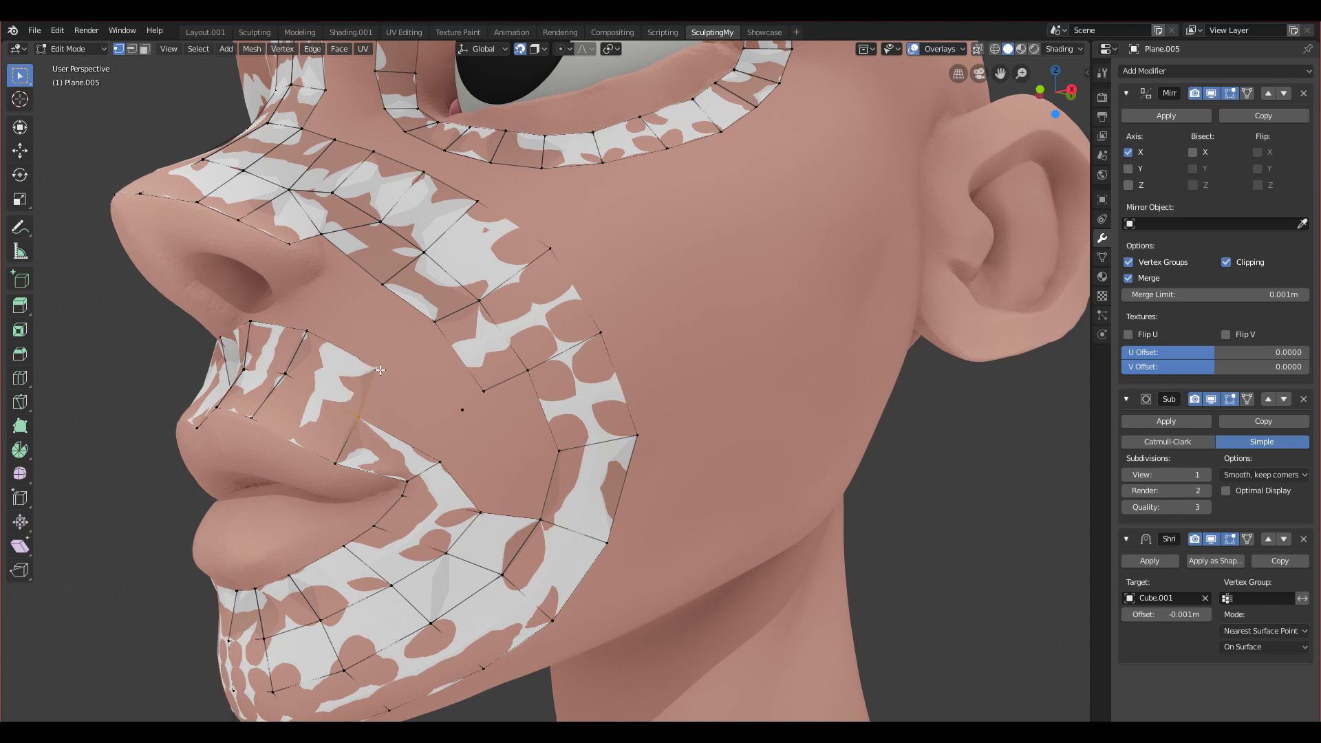
shift+click(441, 461)
key(f)
Step: Reposition the two outer vertices of the new face above the mouth corner
click(458, 412)
key(g)
click(438, 410)
click(439, 465)
key(g)
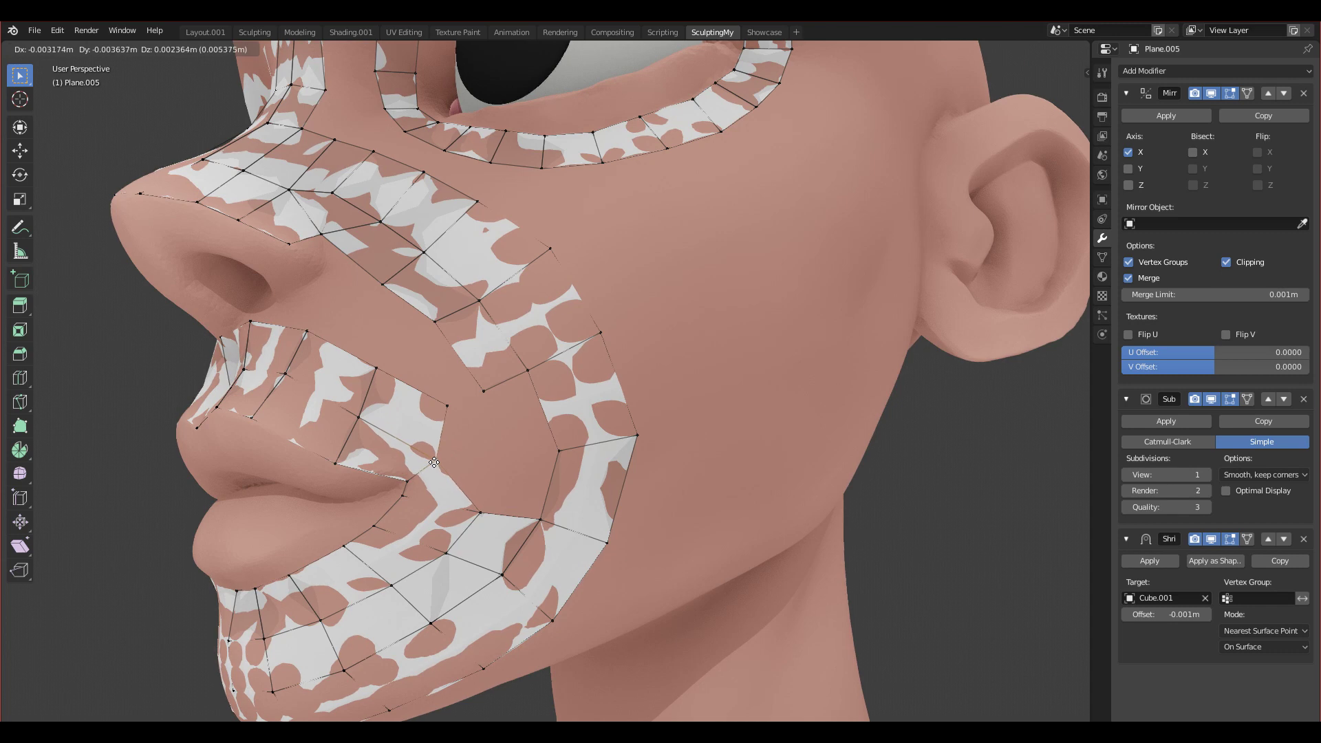
click(444, 468)
scroll(443, 468, down, 4)
middle_drag(444, 468, 483, 435)
scroll(437, 508, up, 2)
scroll(446, 470, up, 3)
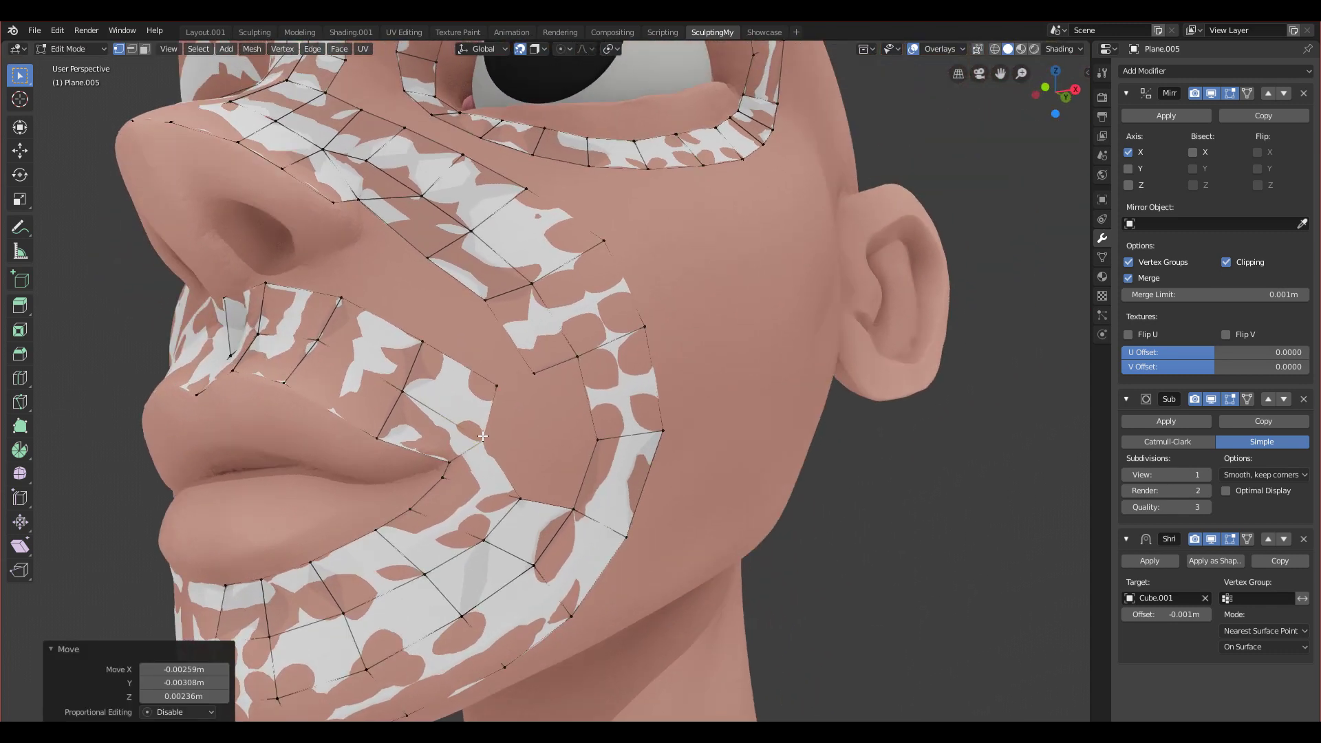
scroll(500, 431, up, 2)
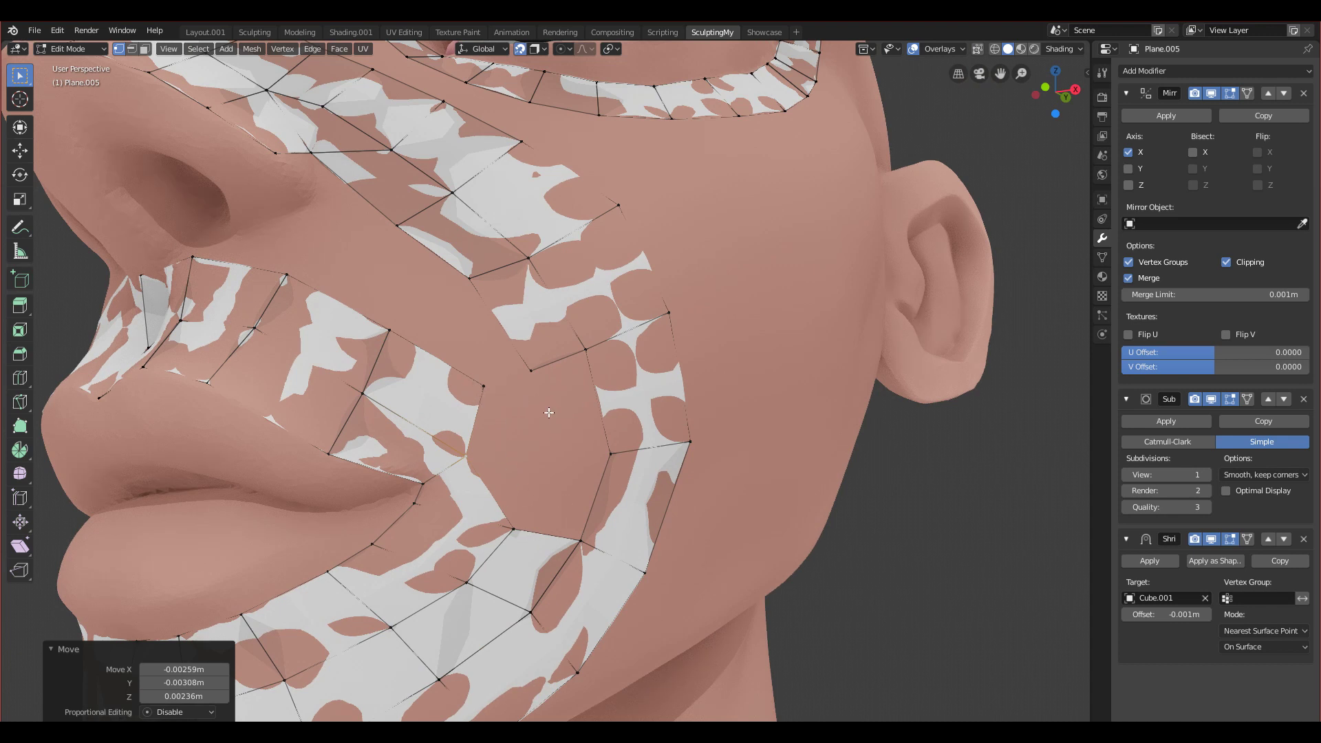
scroll(548, 446, up, 1)
middle_drag(546, 451, 525, 448)
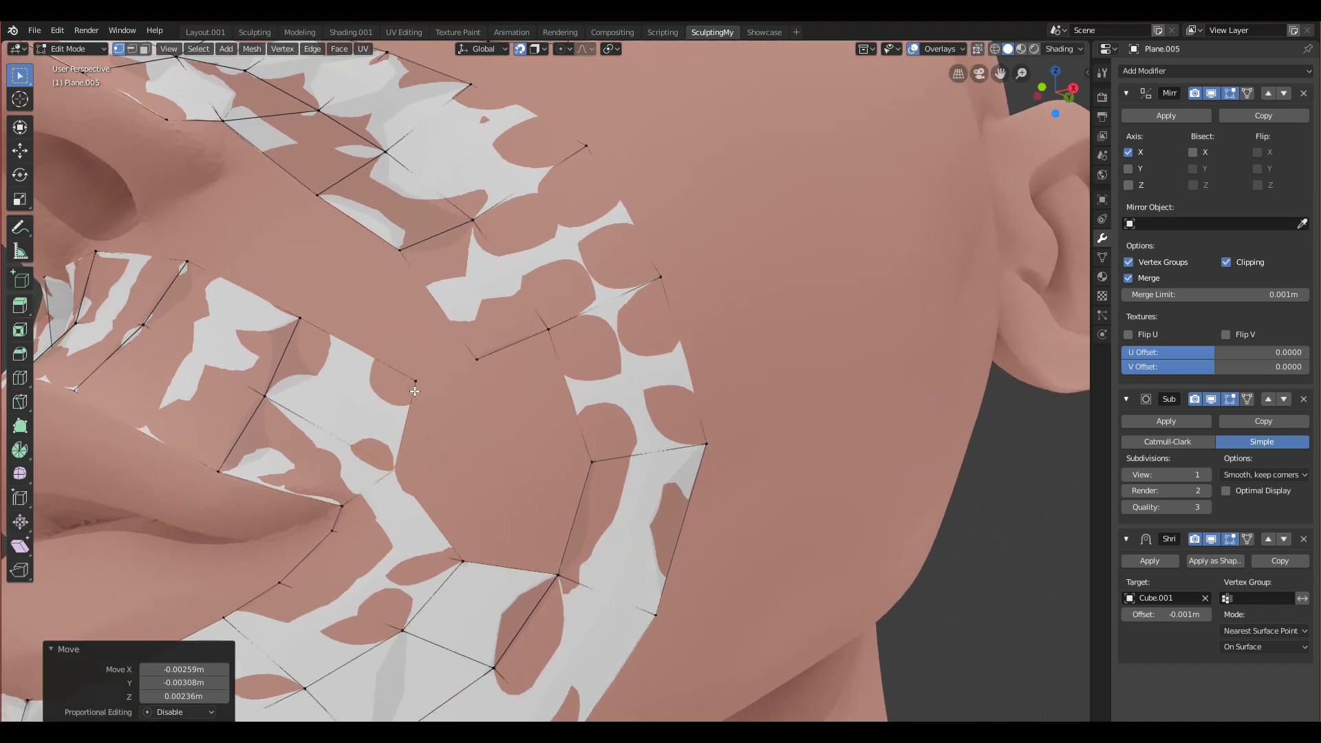
Step: Pull both outer vertices of the face above the mouth corner slightly inward toward the lips
click(409, 380)
key(g)
click(394, 379)
click(395, 475)
key(g)
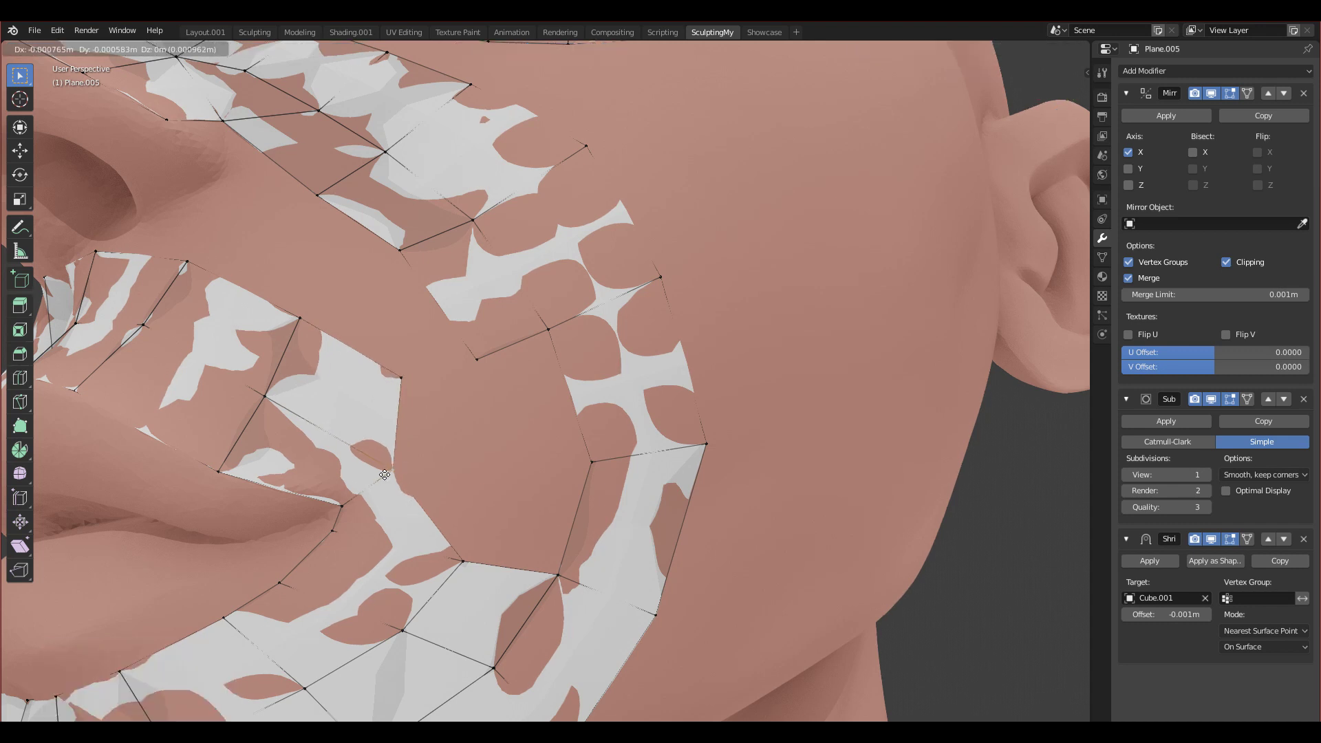
click(380, 475)
Step: Extrude the cheek strip's inner vertex beside the mouth corner about 0.076 m upward and fill the face joining it to the strip
click(465, 556)
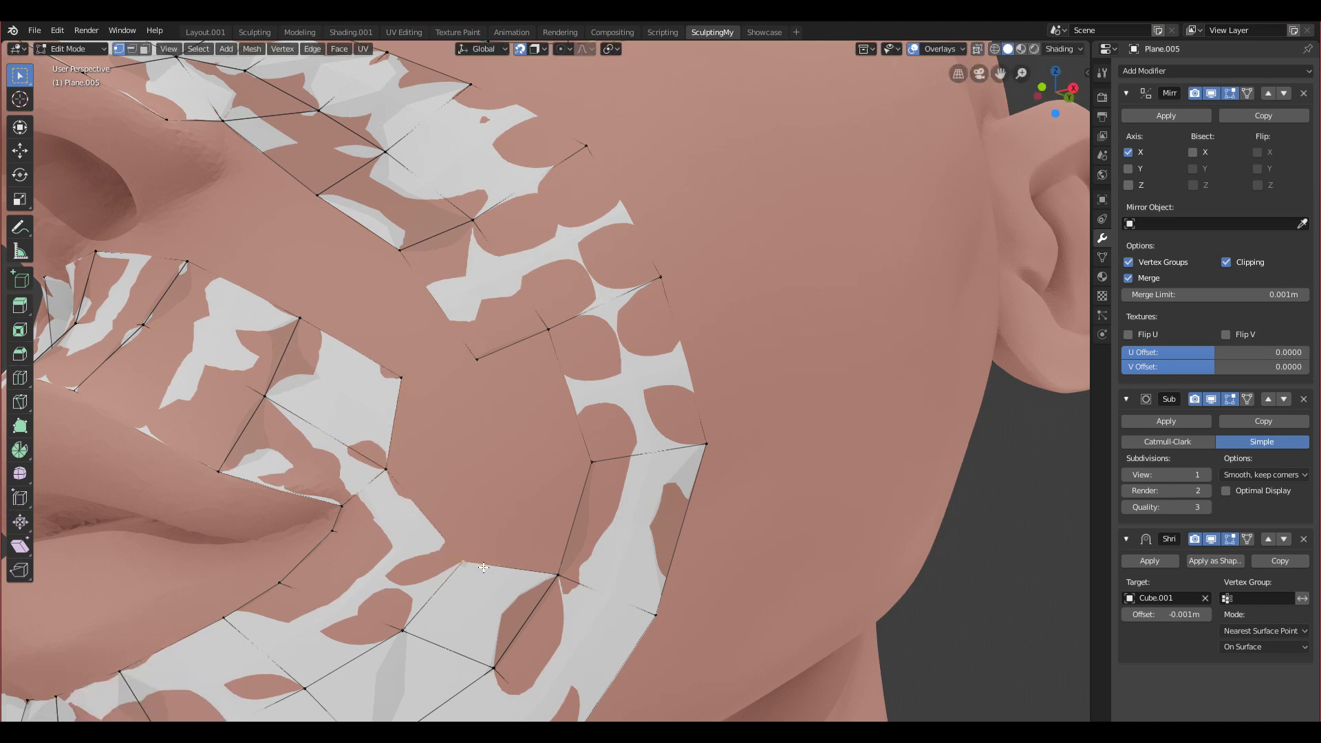
key(g)
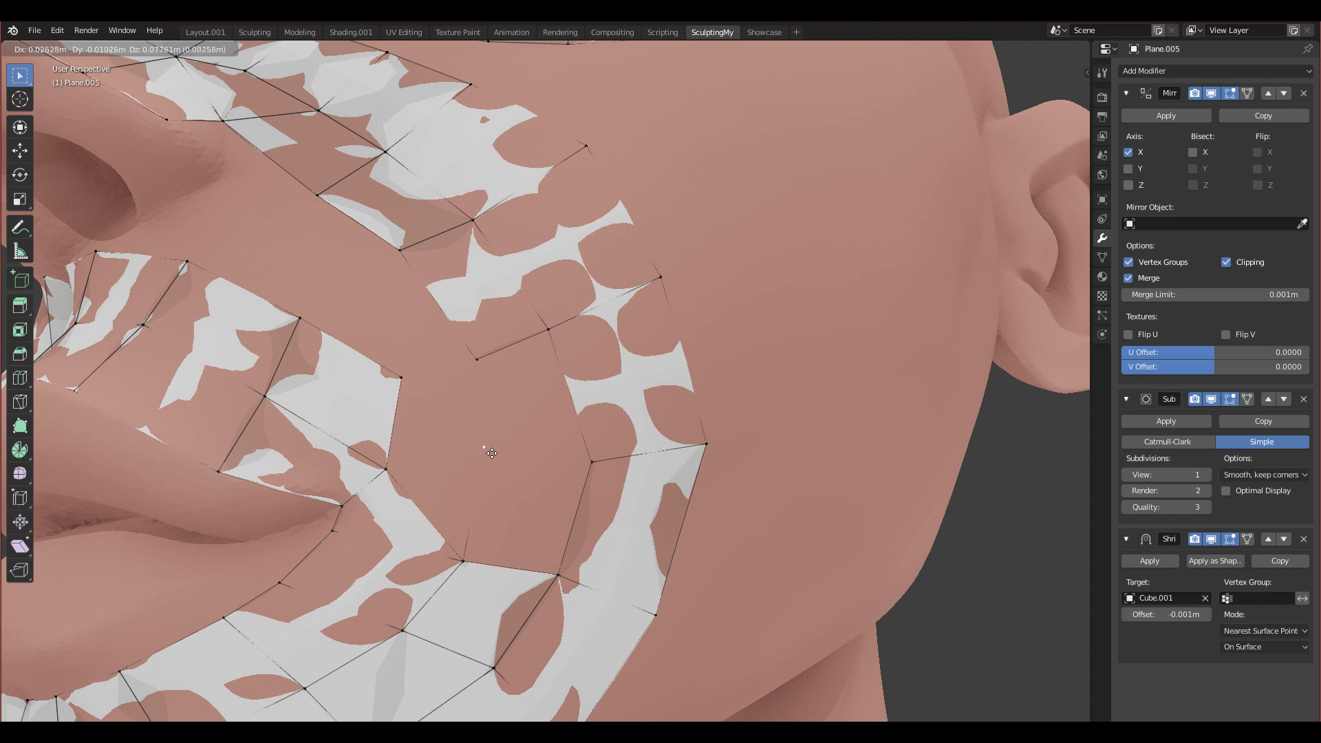
click(490, 458)
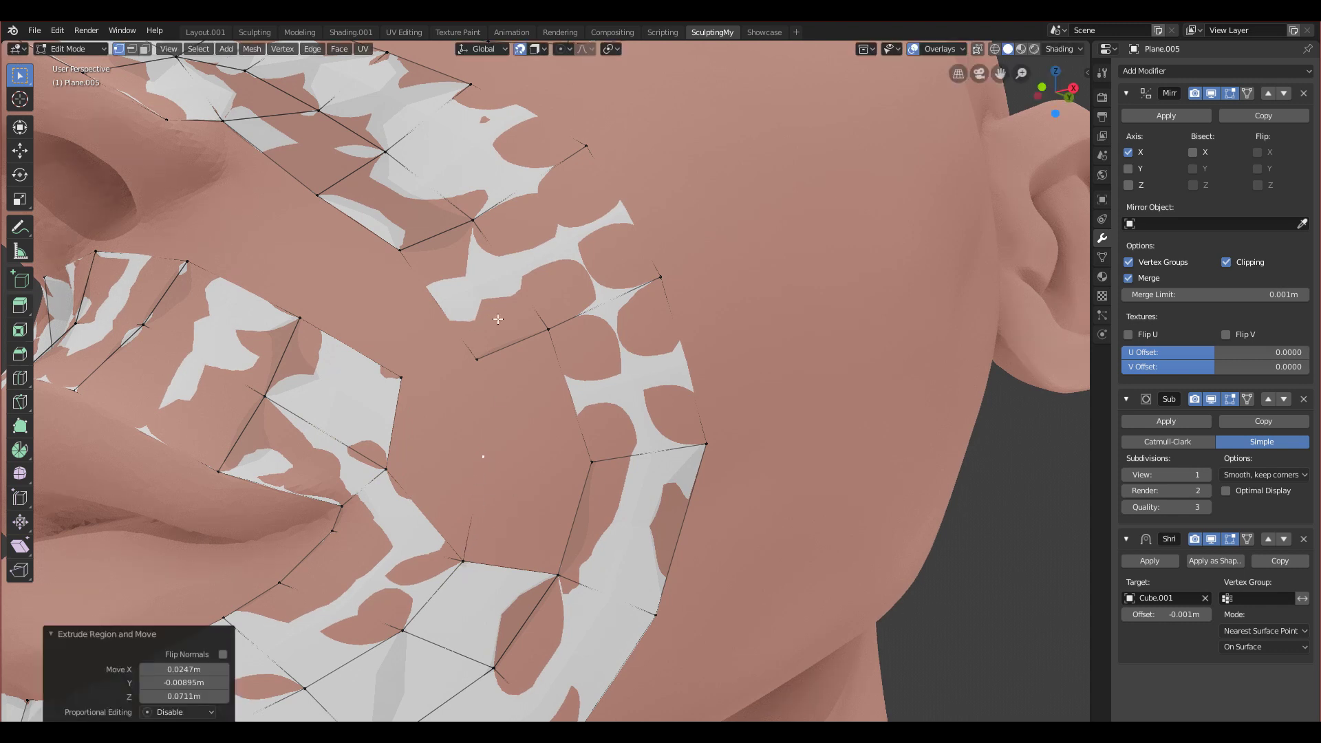
click(463, 562)
shift+click(583, 457)
key(f)
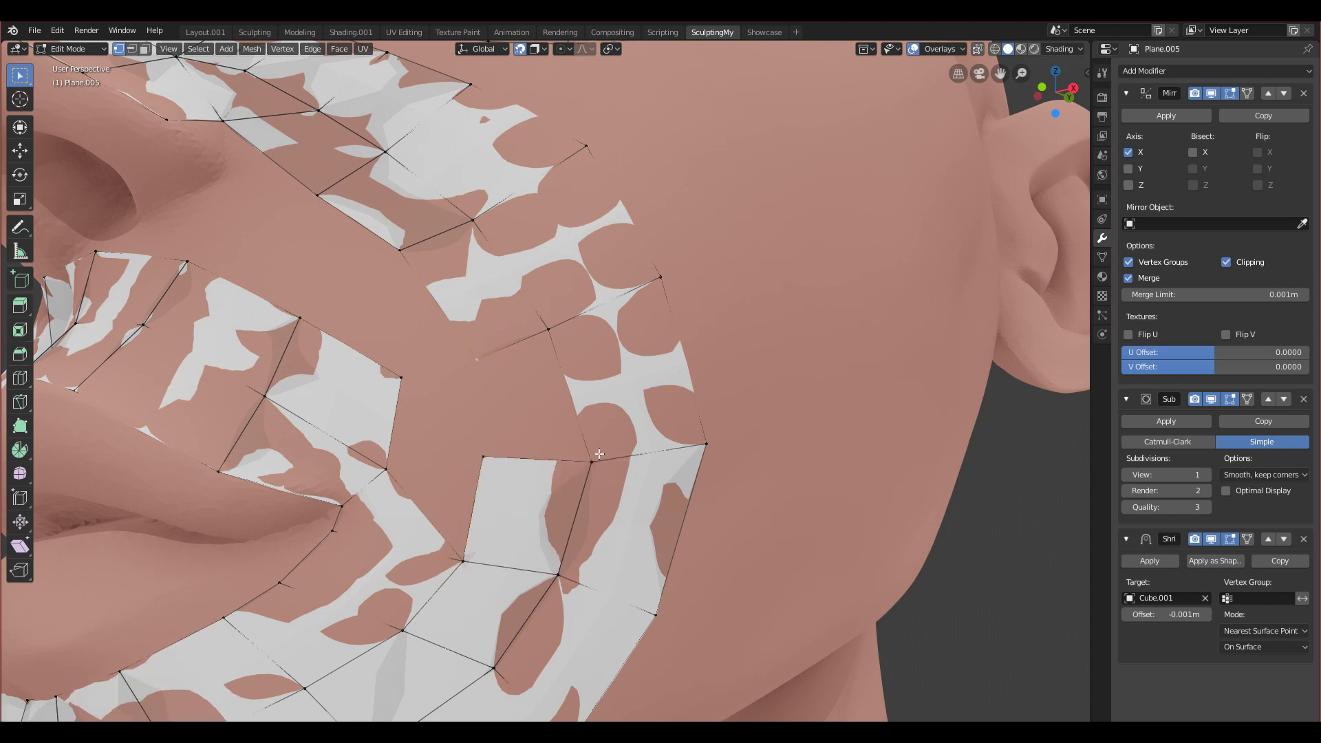
Step: Fill the inner cheek face between the newly filled one and the short edge above it
click(486, 362)
shift+click(589, 463)
key(f)
scroll(588, 462, down, 4)
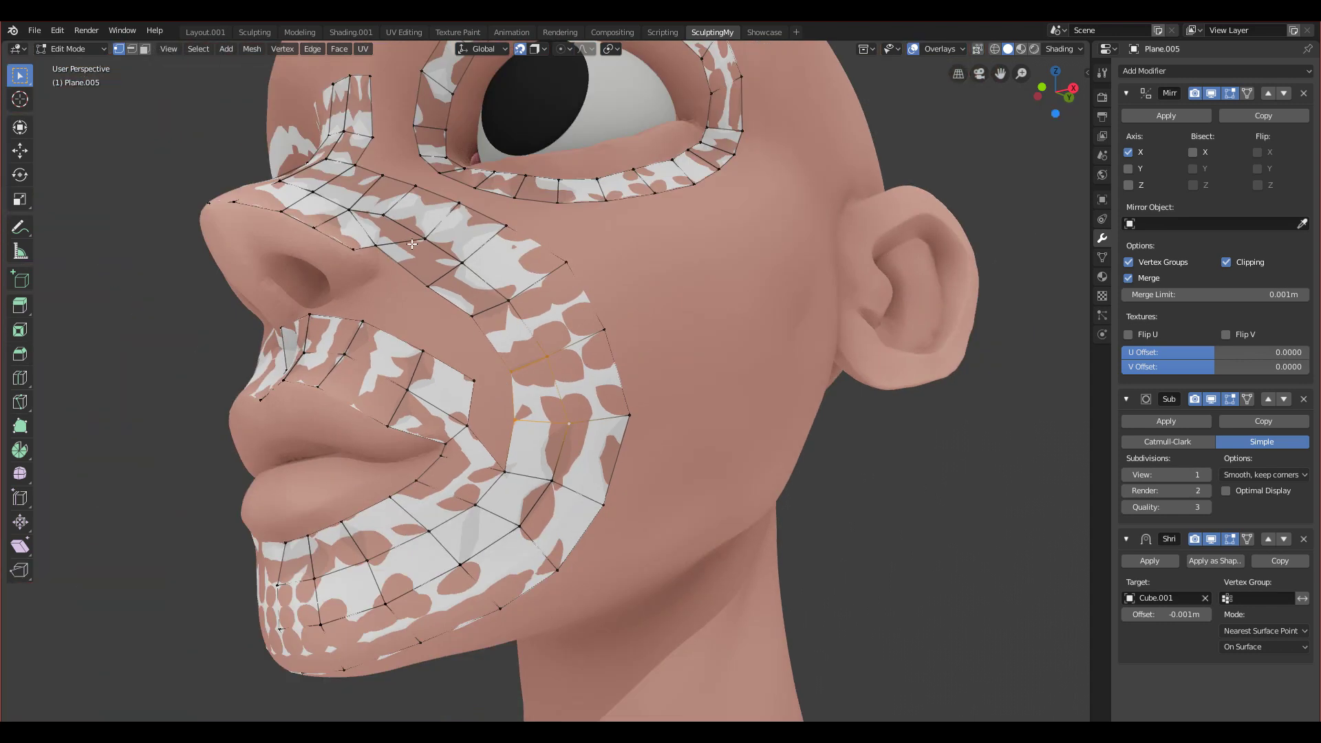
Step: Nudge the upper vertex of the mouth-corner face and fill the gap between that face and the inner cheek strip
middle_drag(467, 580, 474, 487)
scroll(475, 488, up, 3)
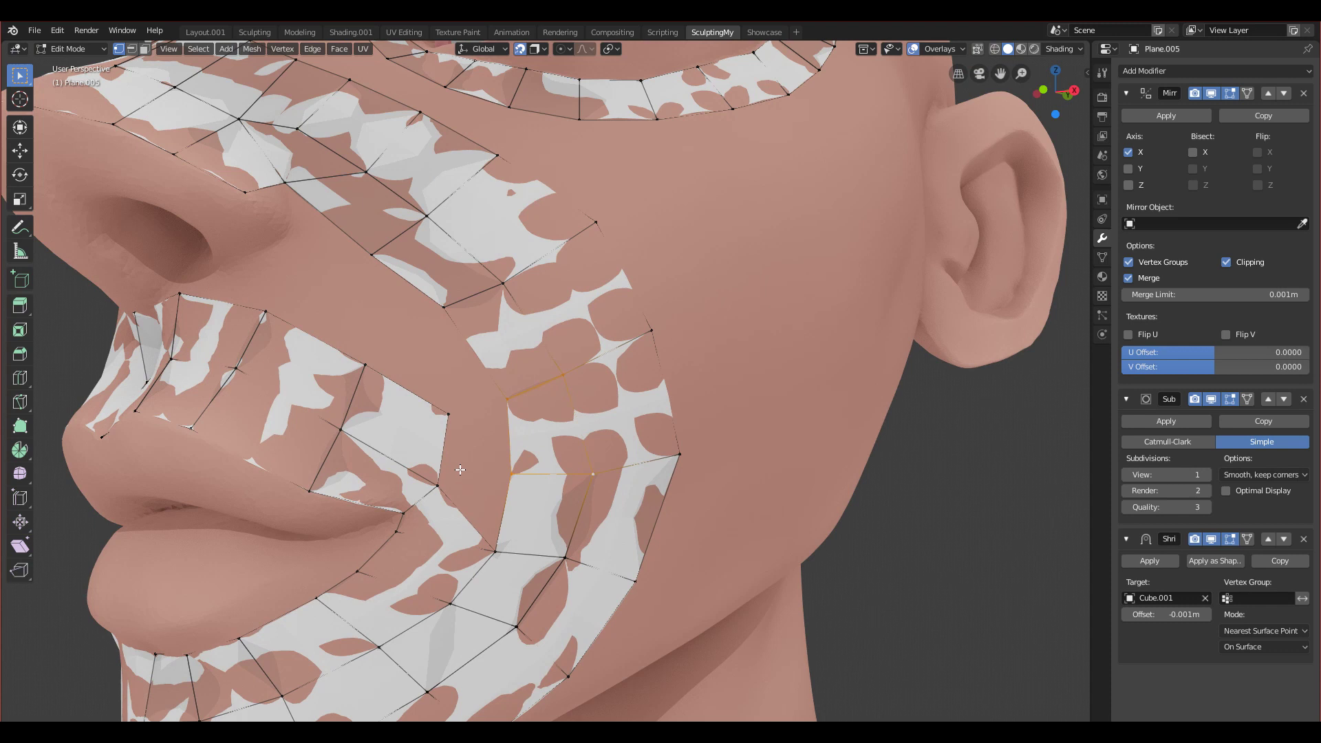
key(alt+a)
drag(443, 420, 445, 427)
click(495, 552)
shift+click(438, 485)
shift+click(445, 427)
shift+click(512, 476)
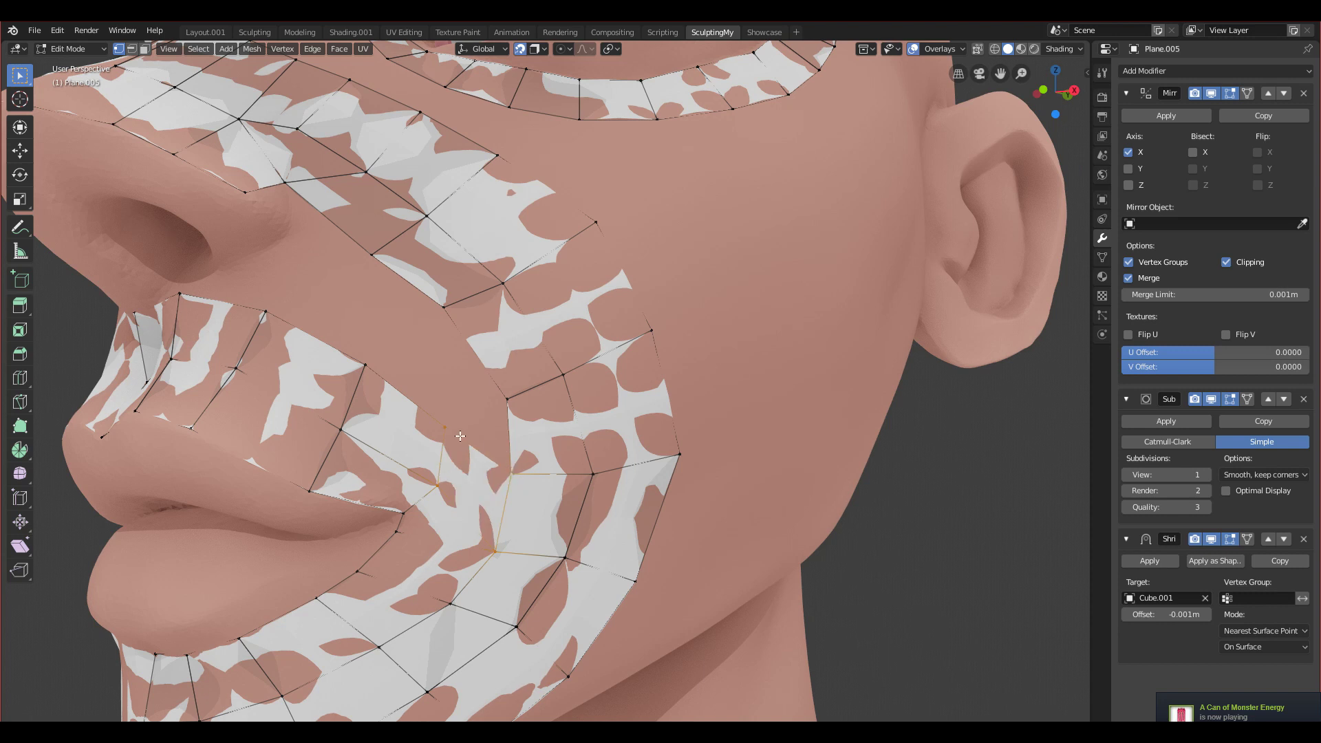
Step: Move the mouth-corner face's upper vertex upward and fill the face connecting it to the cheek strip and the nose-side strip
key(g)
click(430, 393)
click(443, 306)
shift+click(510, 472)
shift+click(508, 399)
shift+click(430, 396)
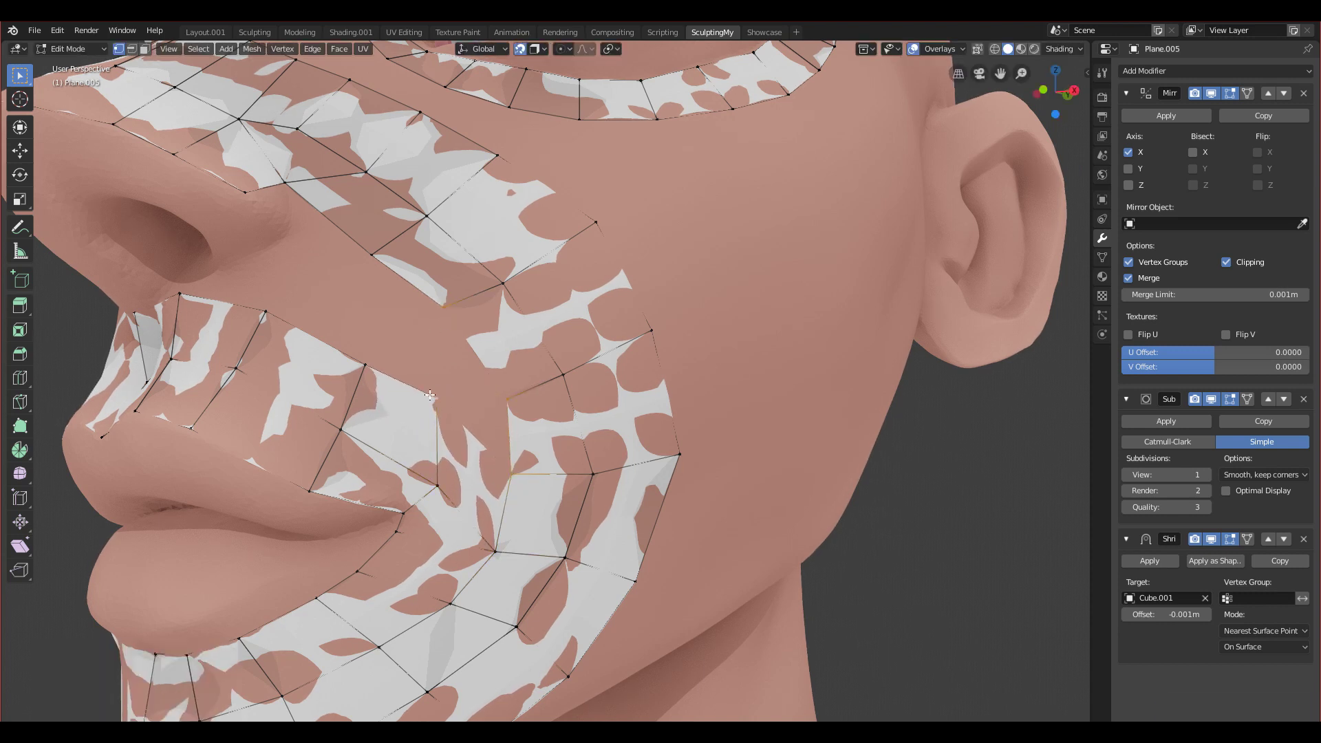
scroll(463, 413, down, 5)
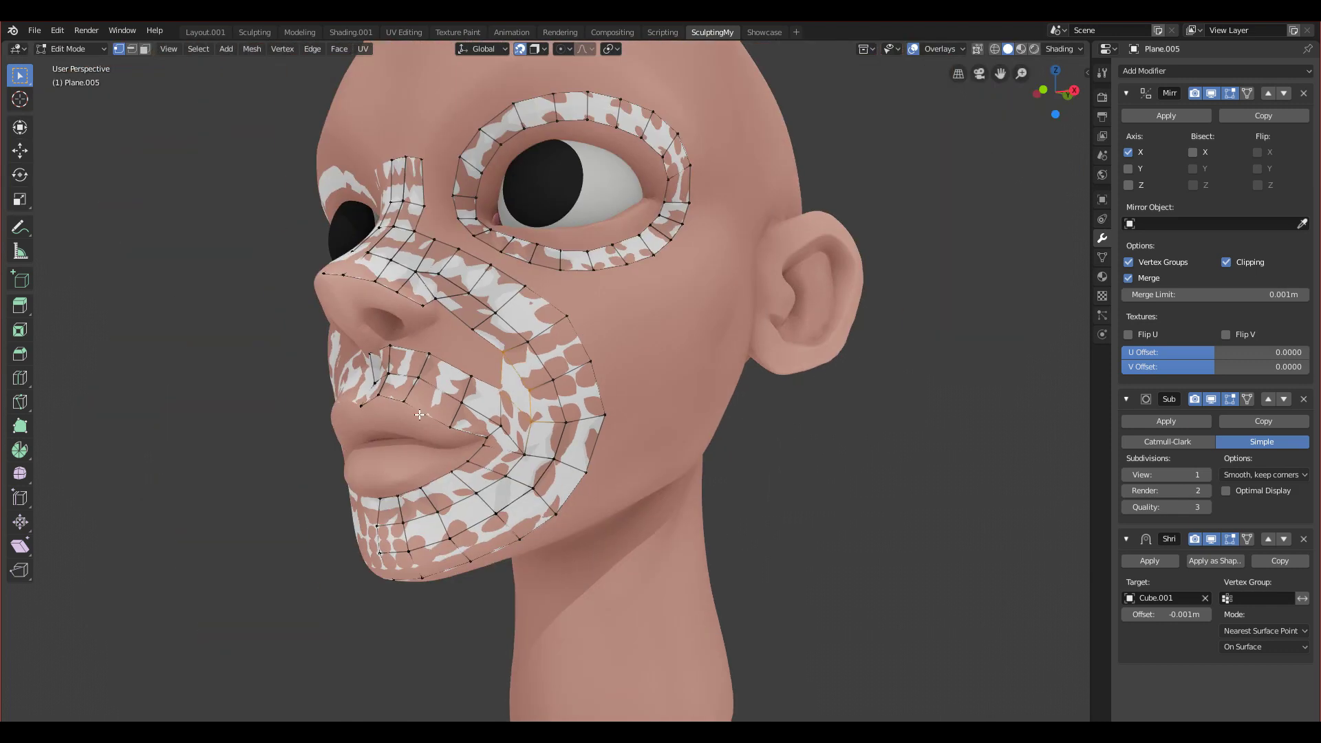
scroll(495, 477, up, 3)
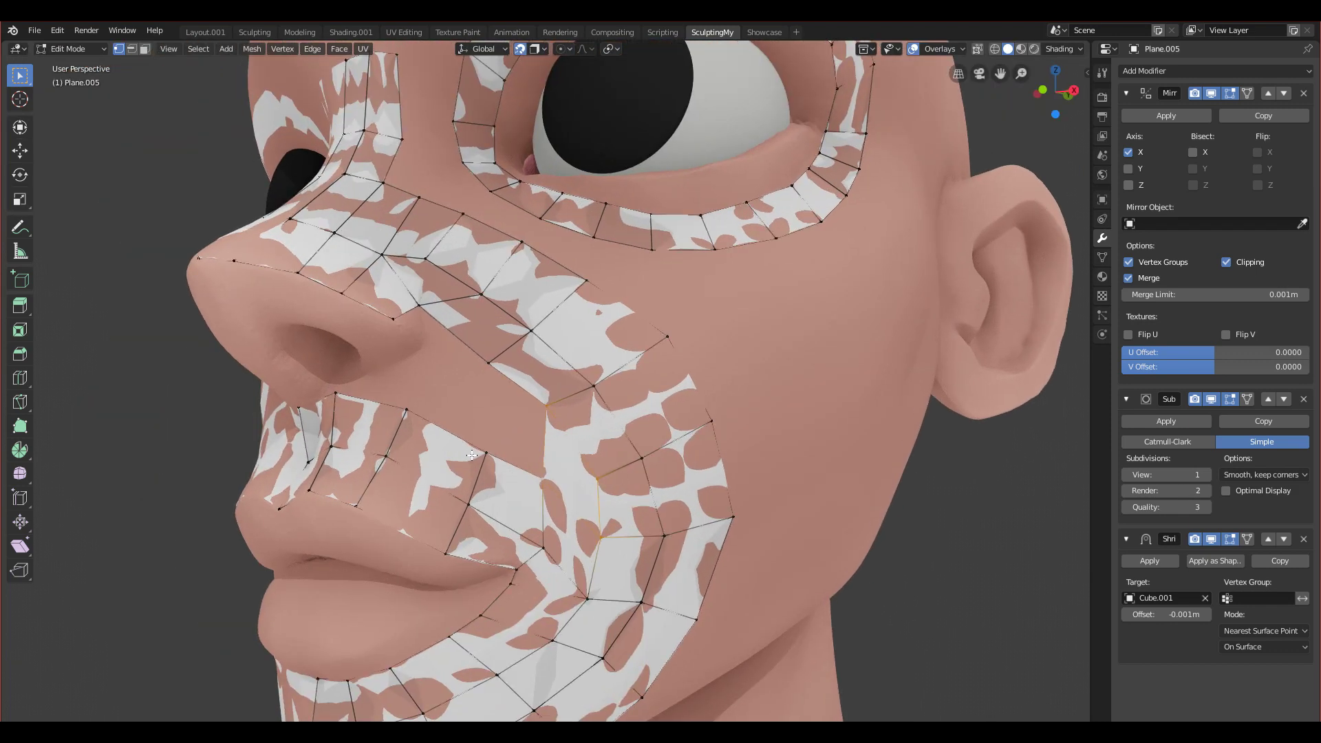
Step: Shift the upper and middle vertices of the upper lip's outer edge loop upward and inward
right_drag(485, 454, 475, 435)
right_drag(468, 505, 457, 491)
middle_drag(430, 407, 503, 426)
scroll(557, 422, up, 2)
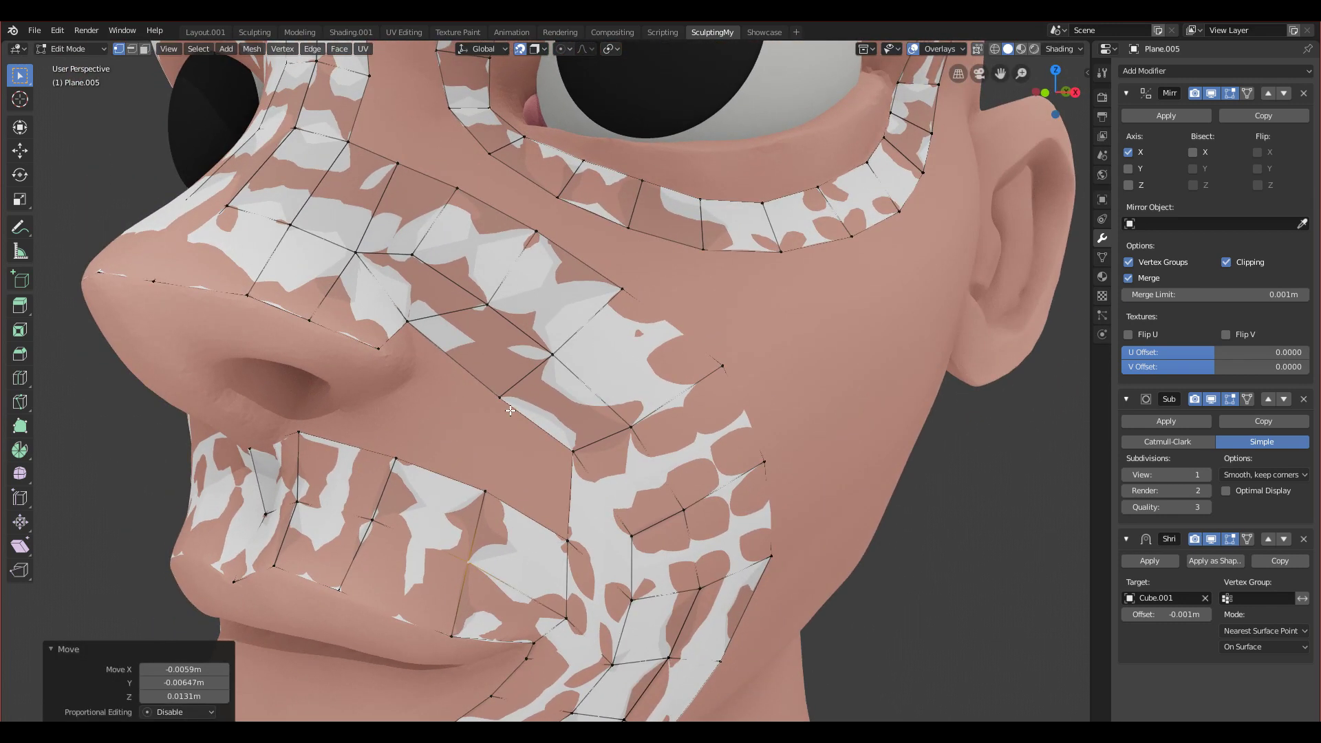
Step: Fill the face bridging the outer upper-lip row and the lower edge of the nose-side strip
shift+click(501, 403)
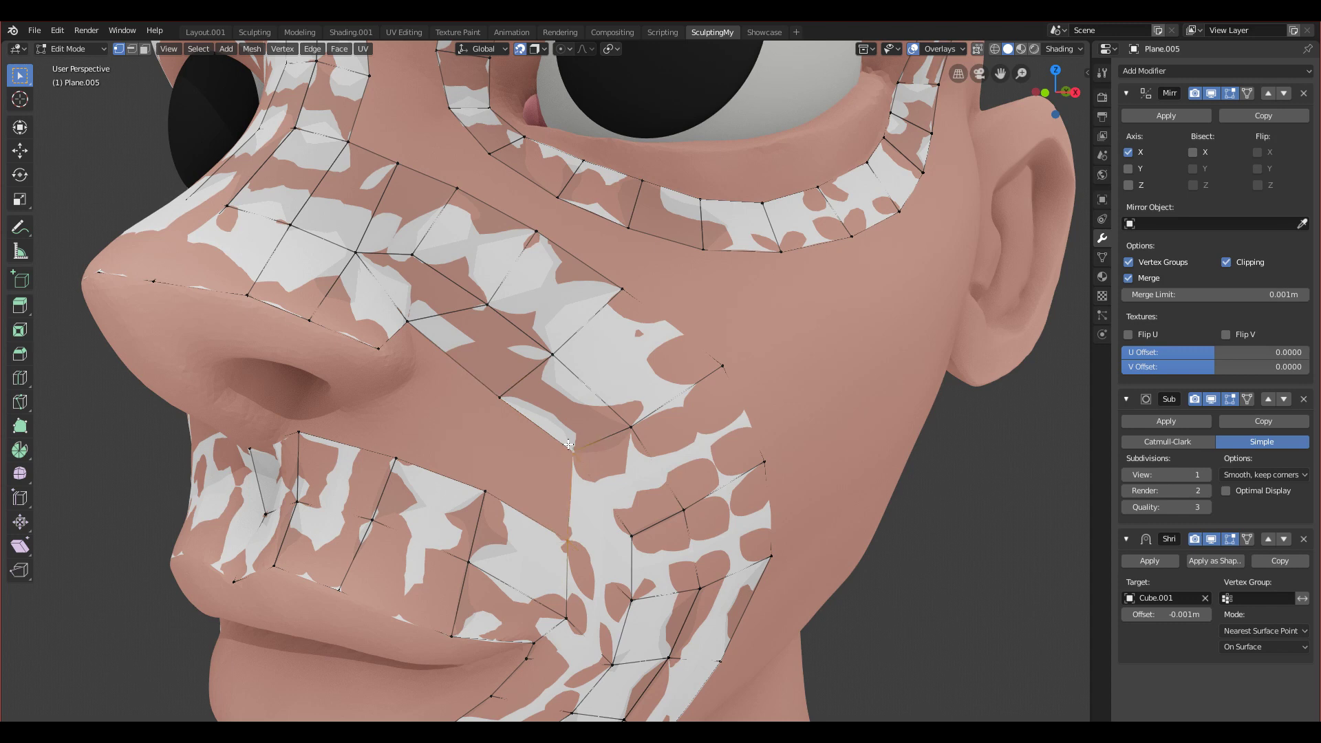
key(j)
middle_drag(478, 470, 427, 350)
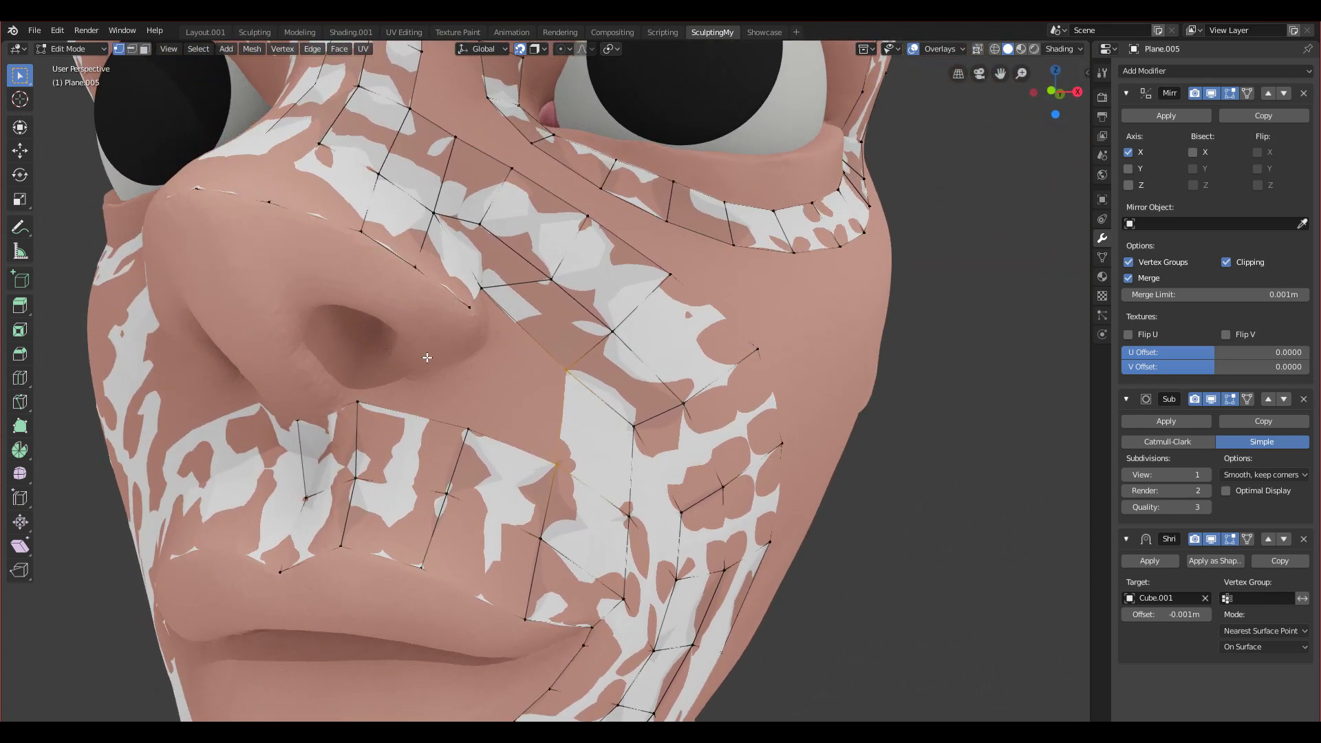
Step: Move the top upper-lip vertex beneath the nostril inward toward the base of the septum
scroll(427, 357, up, 1)
middle_drag(433, 357, 397, 348)
click(362, 255)
middle_drag(364, 282, 279, 308)
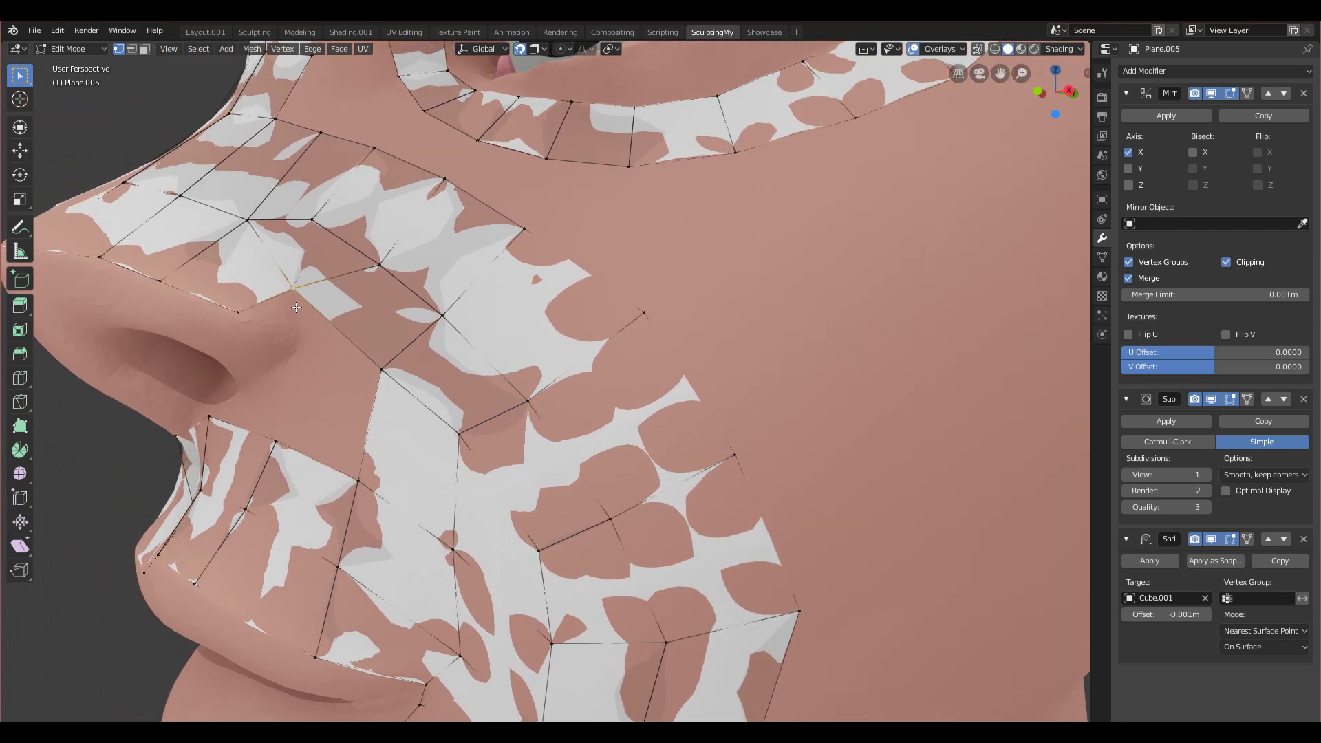
middle_drag(243, 312, 353, 342)
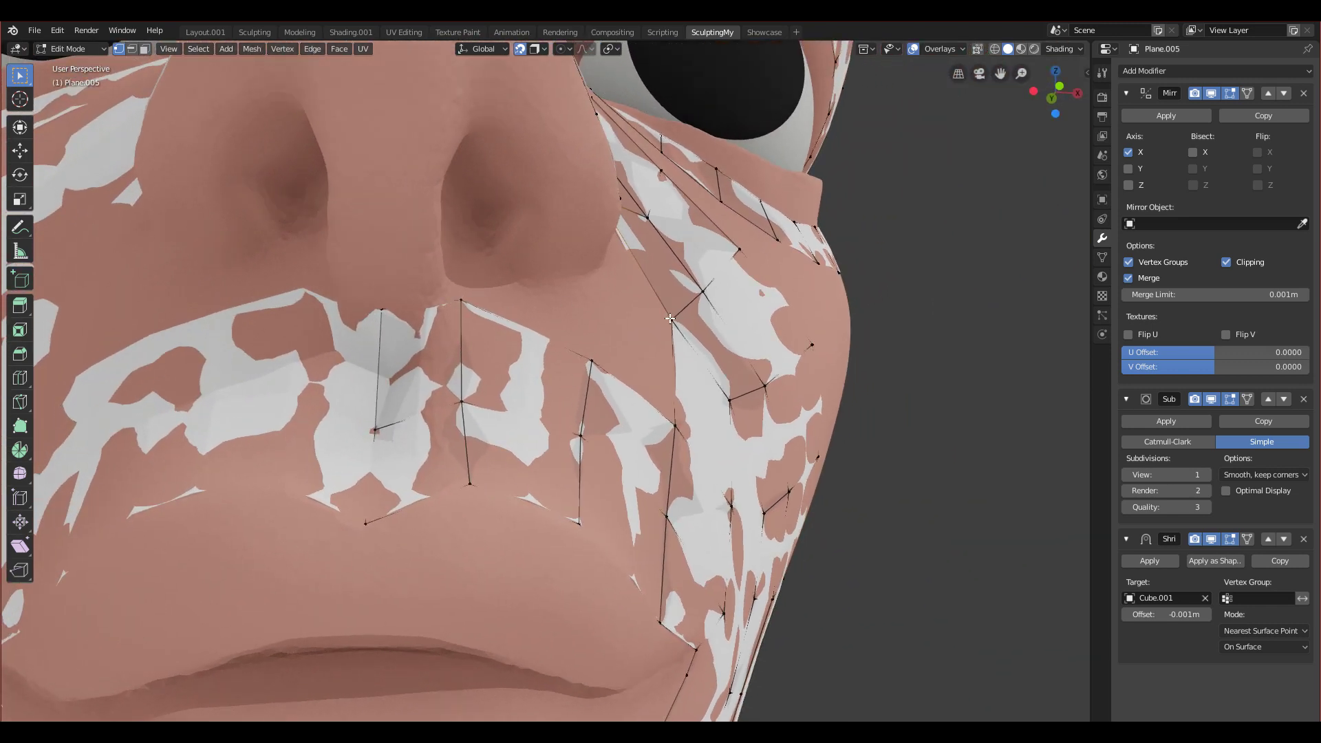
click(459, 301)
key(g)
click(435, 306)
Step: Extrude the upper lip's central top edge twice along the septum toward the nose tip, about 0.06 m each time
click(384, 311)
shift+click(446, 301)
middle_drag(446, 301, 408, 472)
key(g)
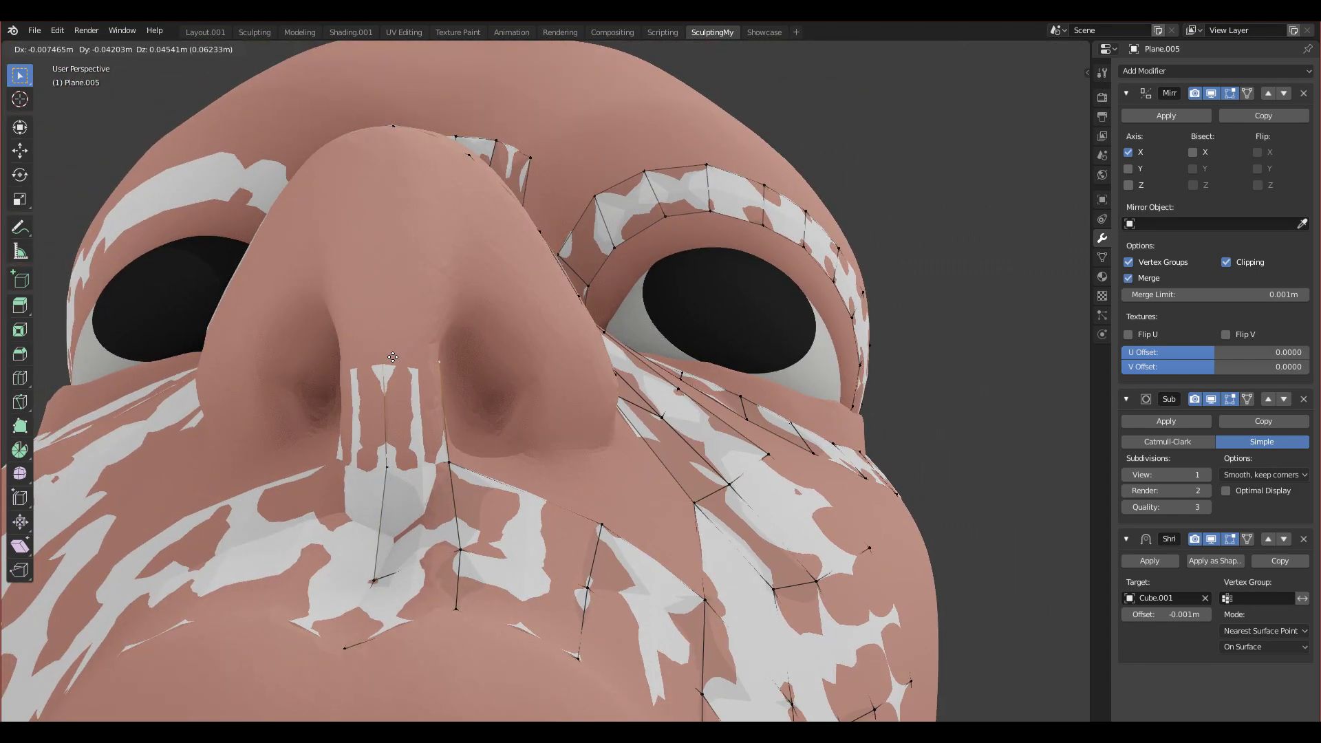
click(387, 357)
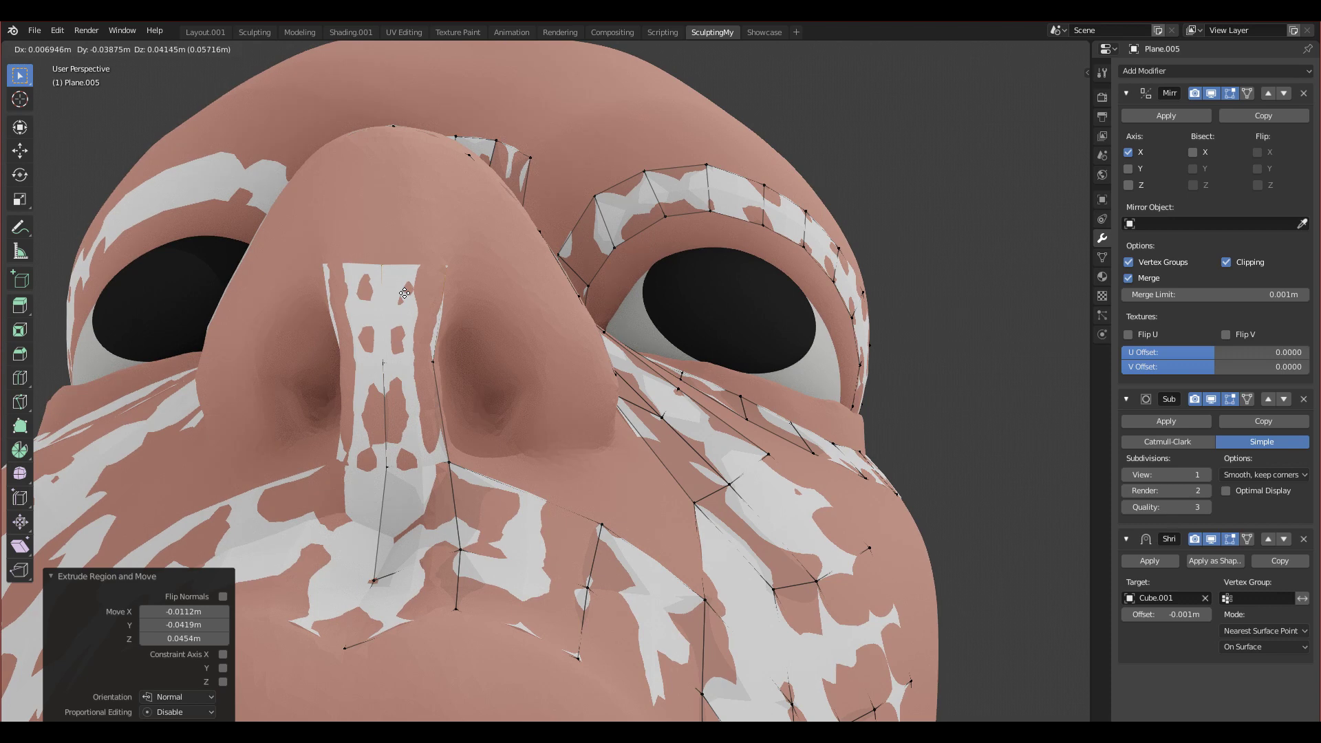
click(408, 299)
Step: Adjust the nose-tip row's vertex and fill the face between the septum strip's end and the nose tip
middle_drag(408, 298, 350, 408)
key(g)
click(386, 424)
click(351, 407)
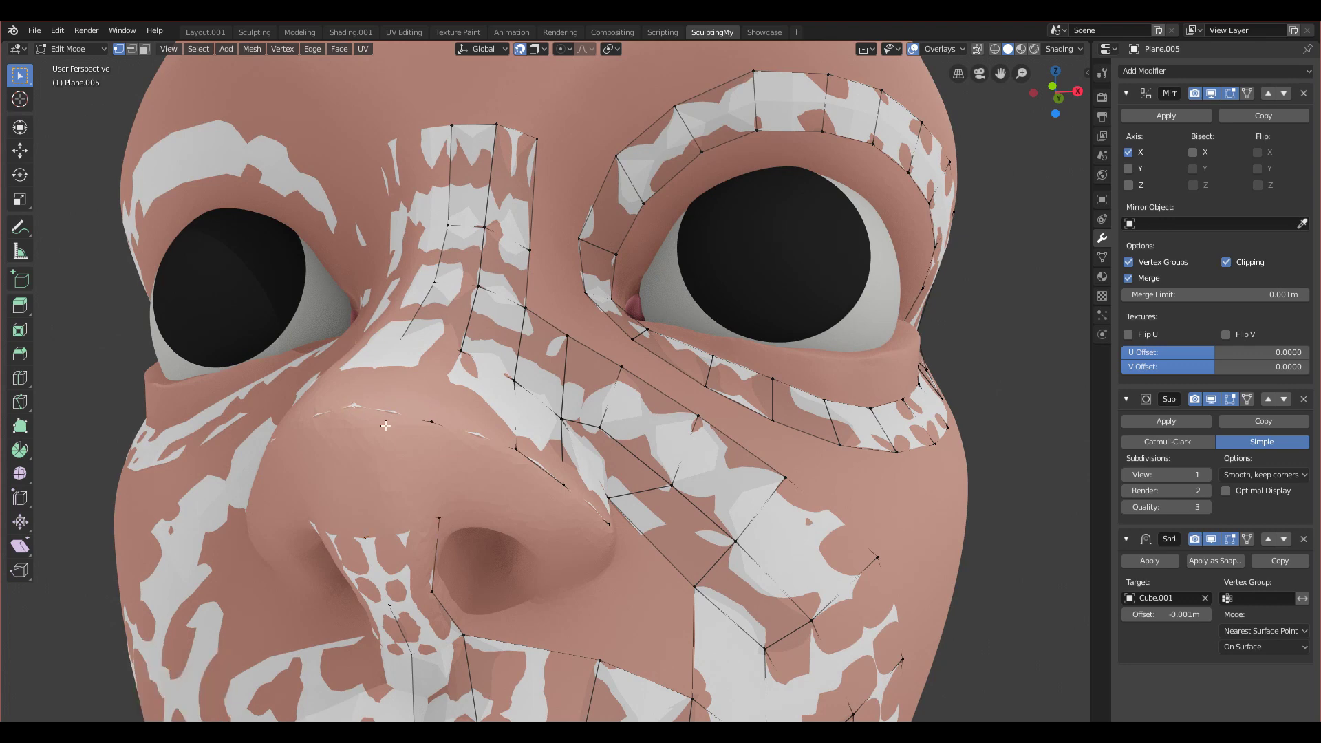
middle_drag(406, 495, 402, 466)
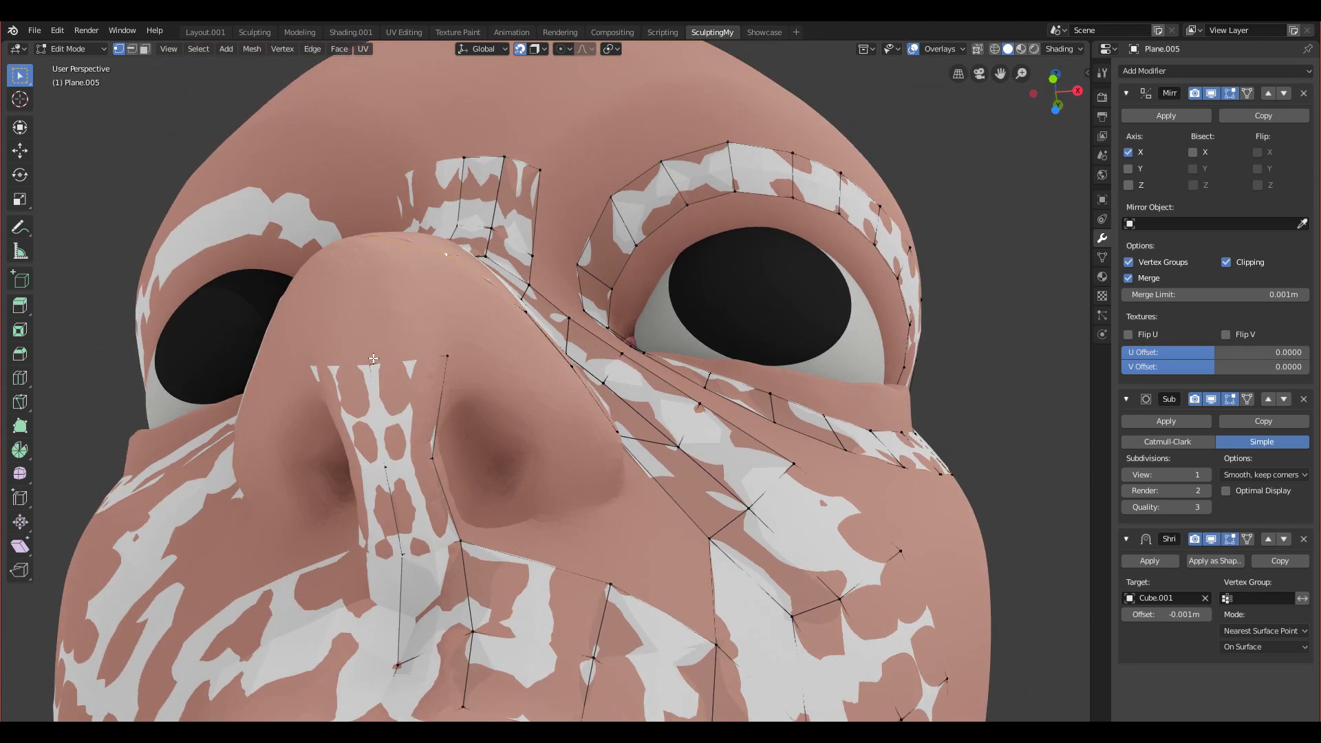
middle_drag(446, 359, 480, 415)
key(g)
click(389, 413)
Step: Extrude the septum strip's outer end vertex twice along the upper nostril rim, about 0.040 m and 0.045 m
key(g)
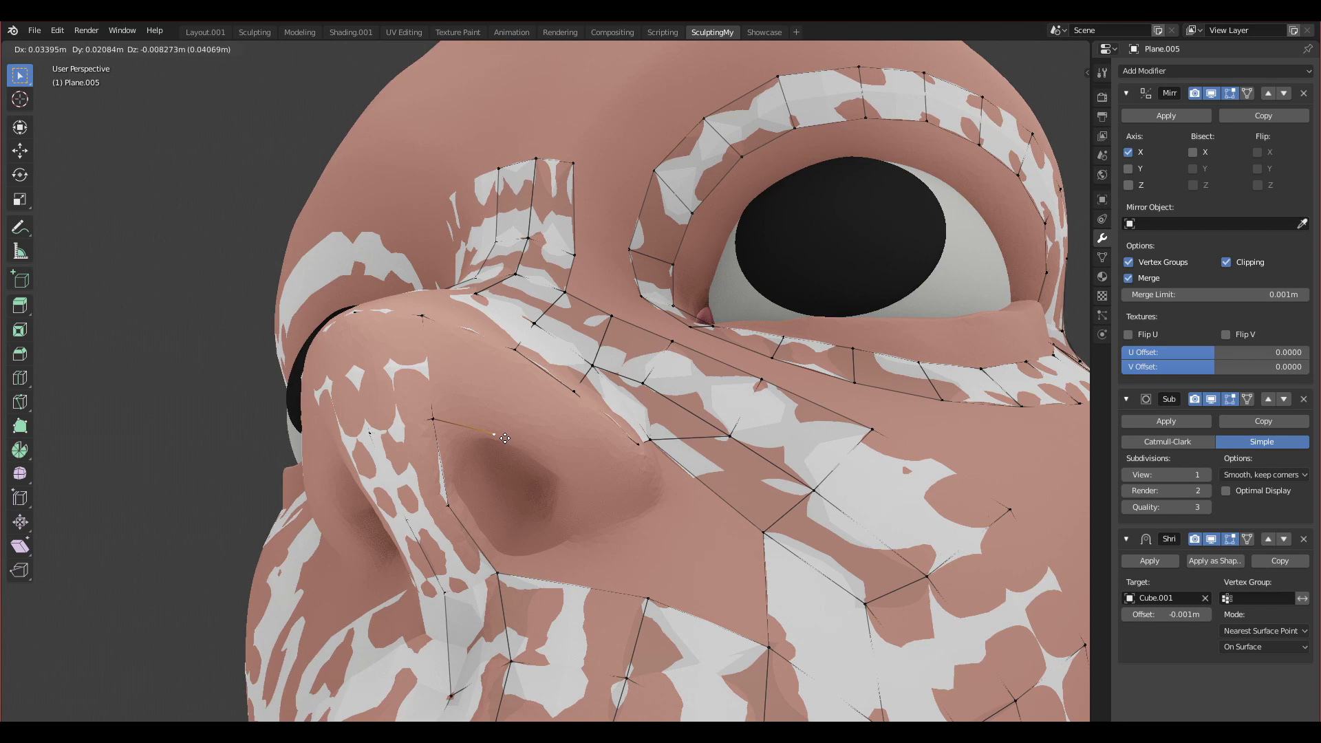
click(503, 438)
key(e)
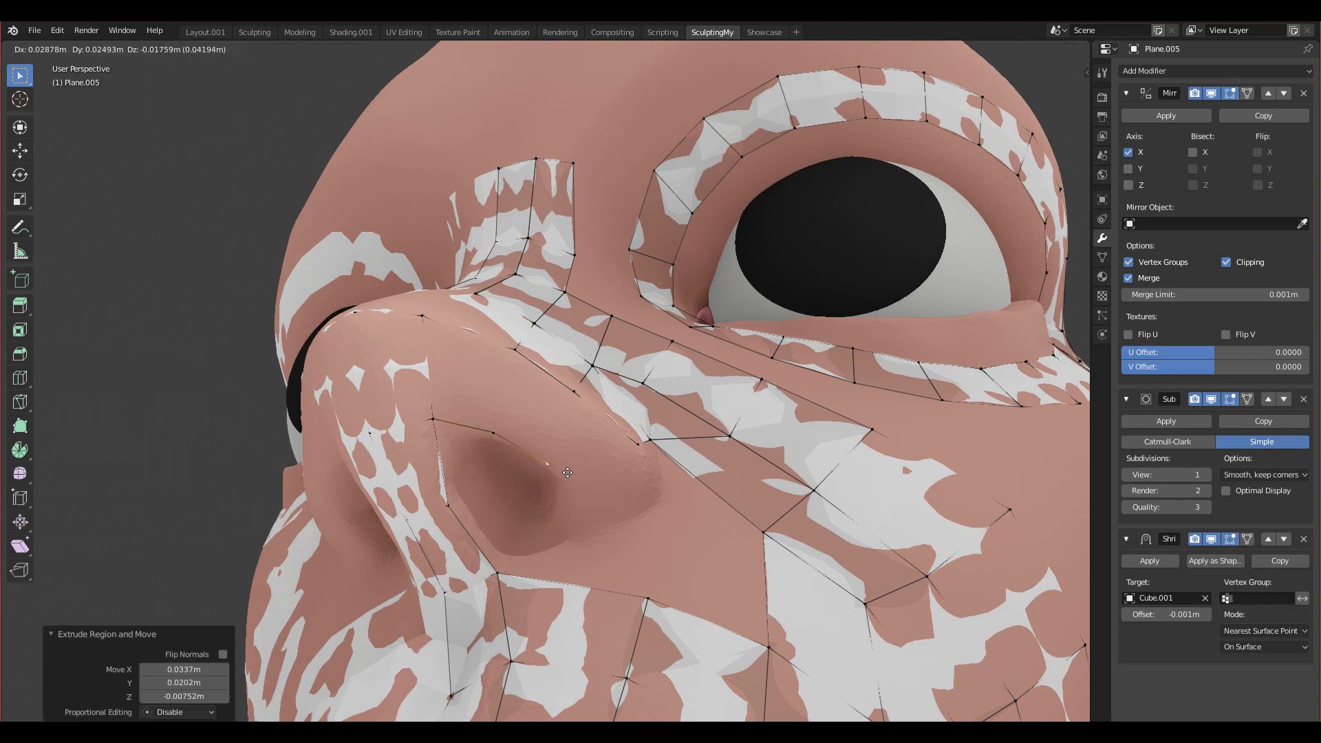
click(570, 474)
Step: Fill the two faces between the upper nostril rim and the row along the side of the nose
middle_drag(570, 475, 533, 418)
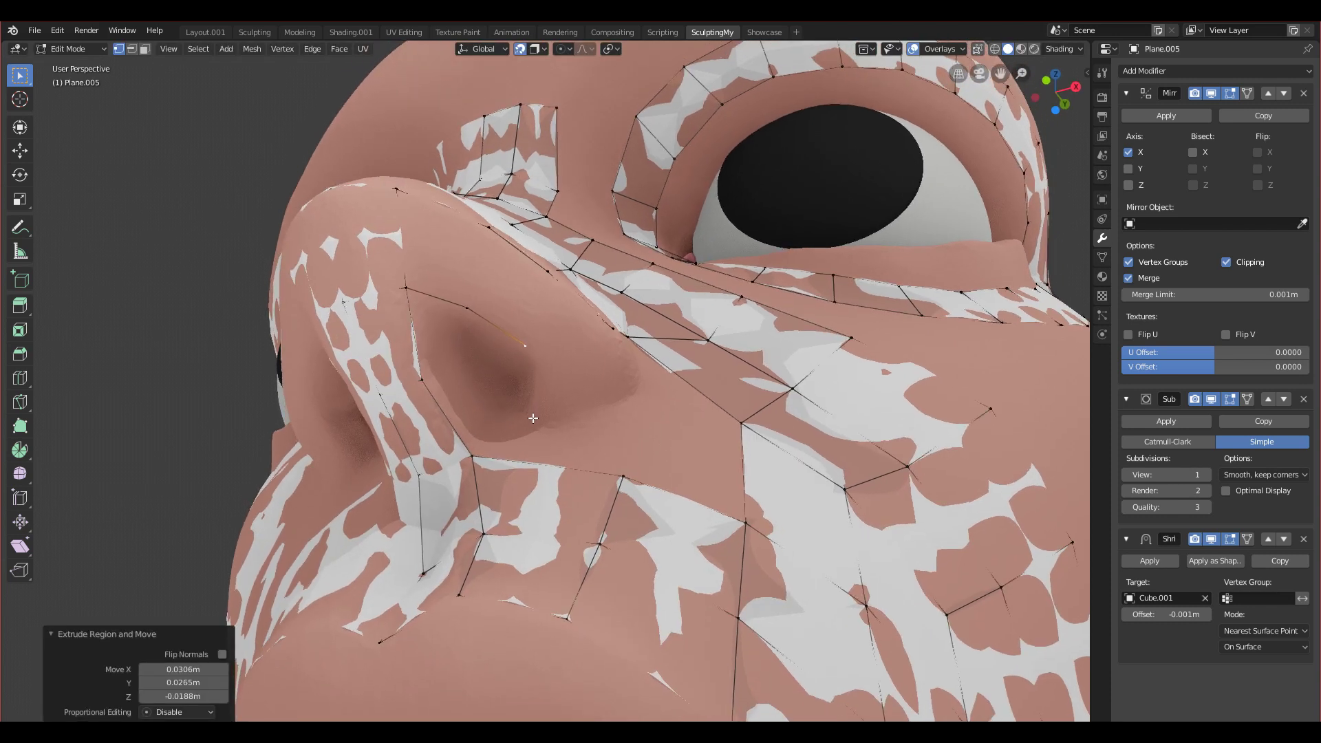
click(399, 273)
middle_drag(395, 184, 445, 310)
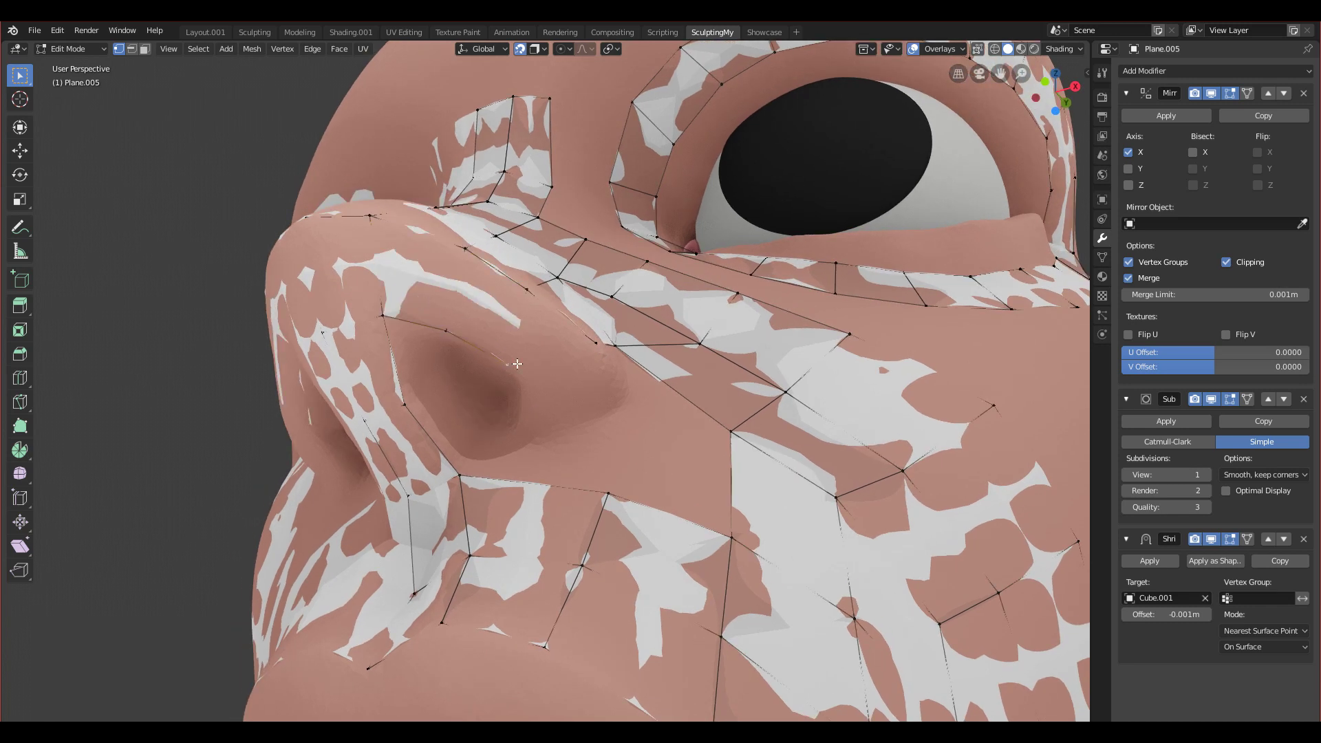
Step: Slide the nose-side row's vertex toward the cheek and move the nostril rim's end vertex back toward the nose tip
scroll(517, 363, up, 3)
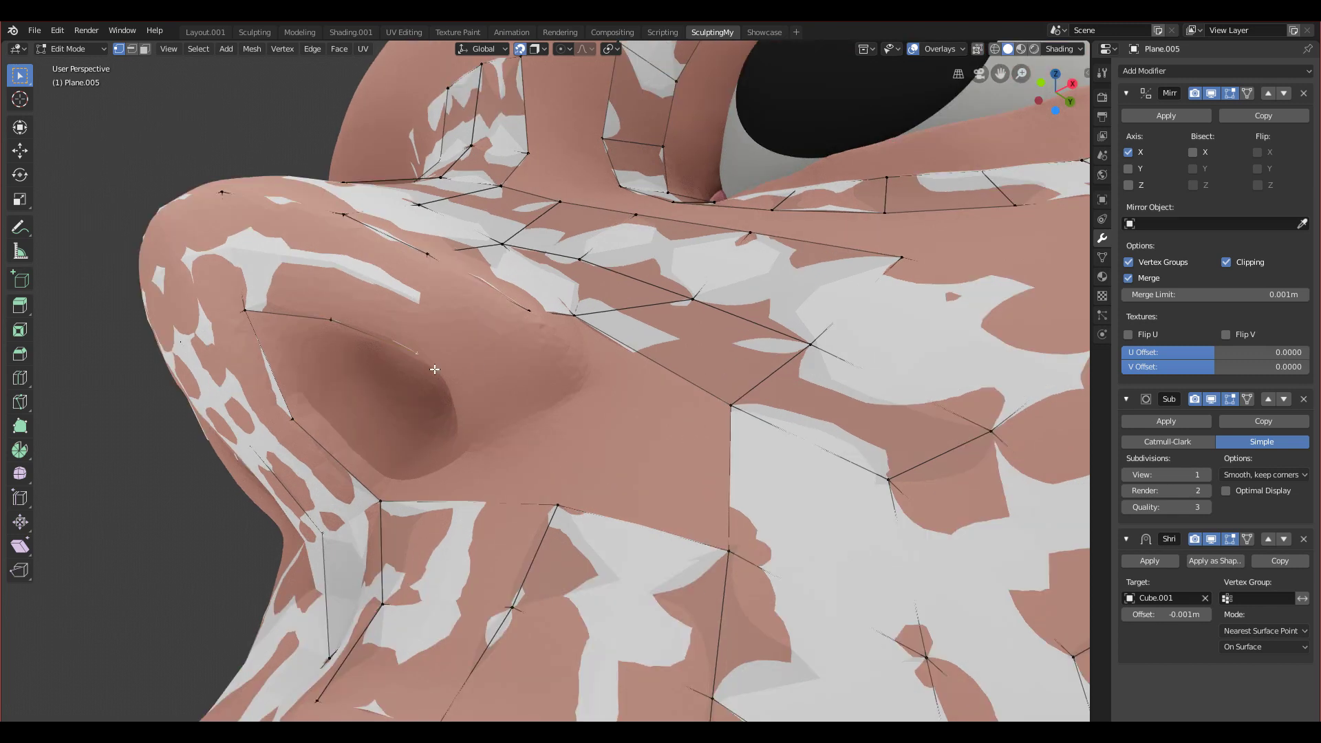
key(g)
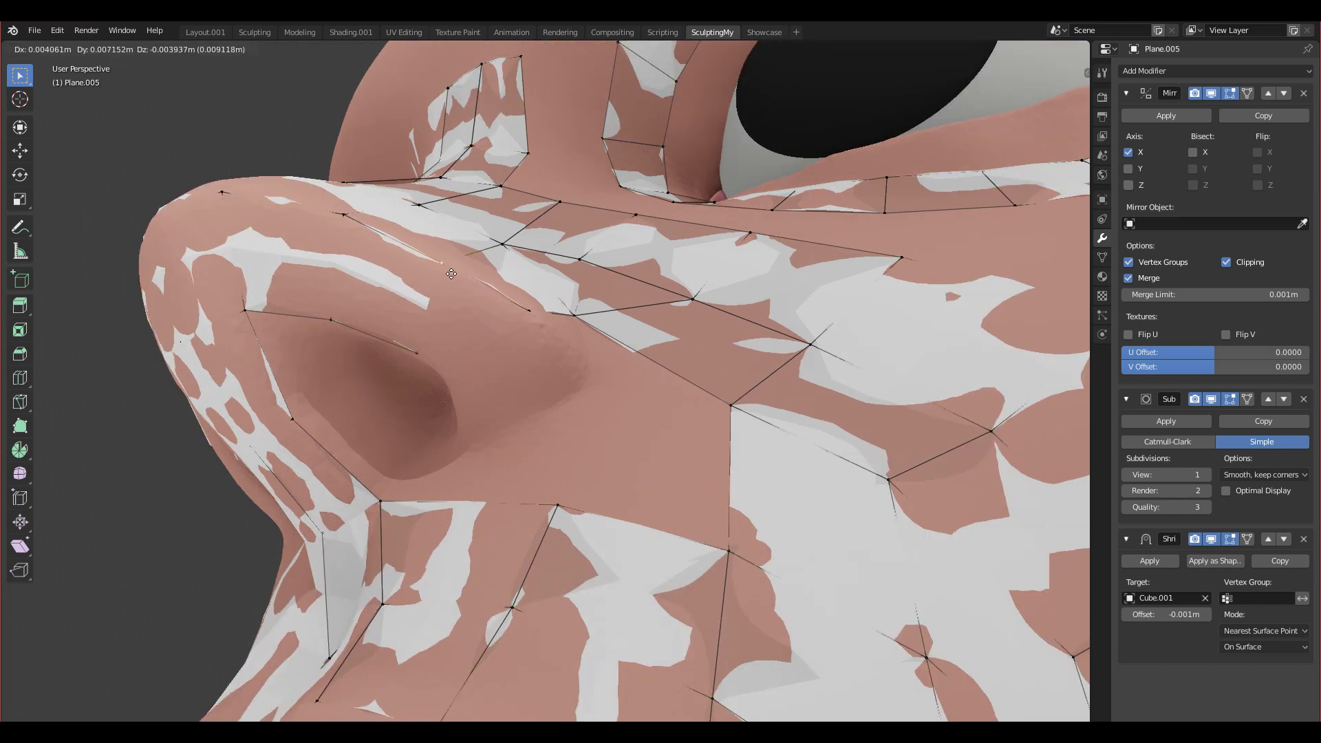
click(532, 315)
click(416, 357)
key(g)
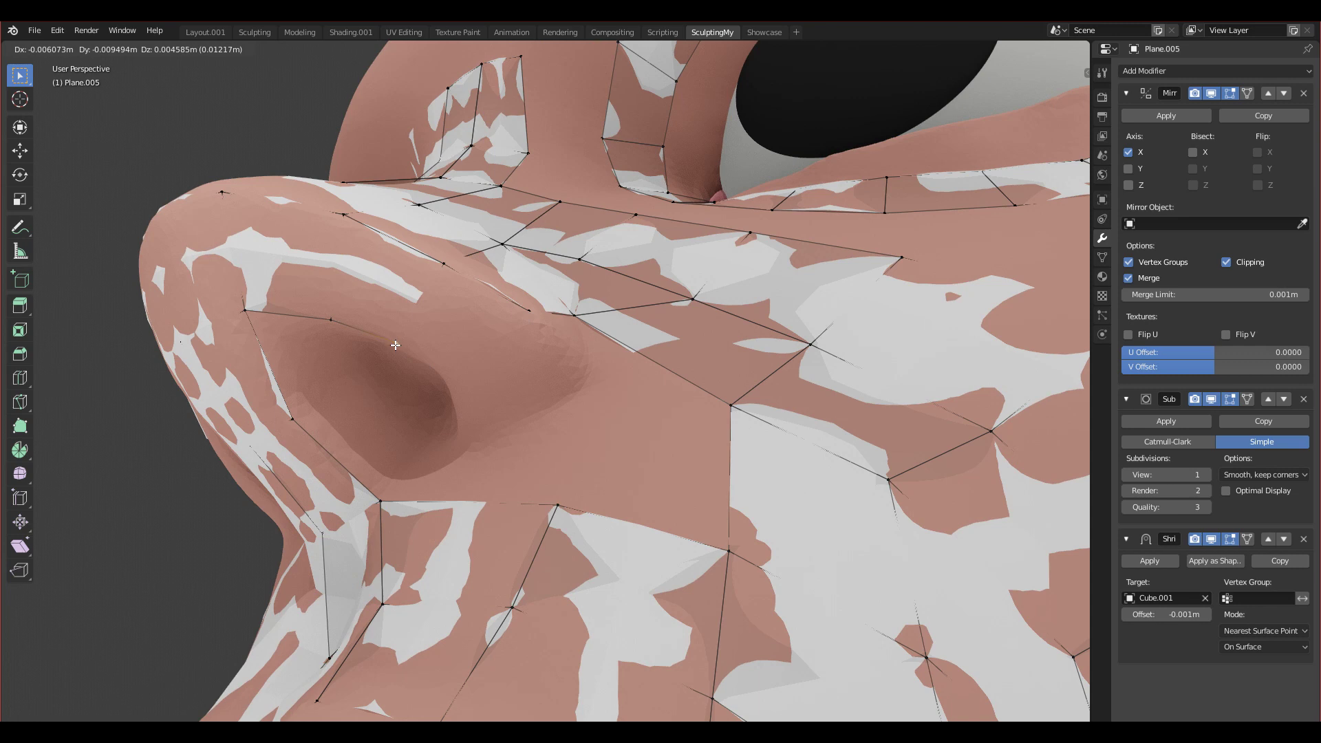
click(396, 348)
Step: Extrude the nostril rim's end vertex about 0.035 m and fill the face joining it to the nose-side row
key(e)
click(449, 382)
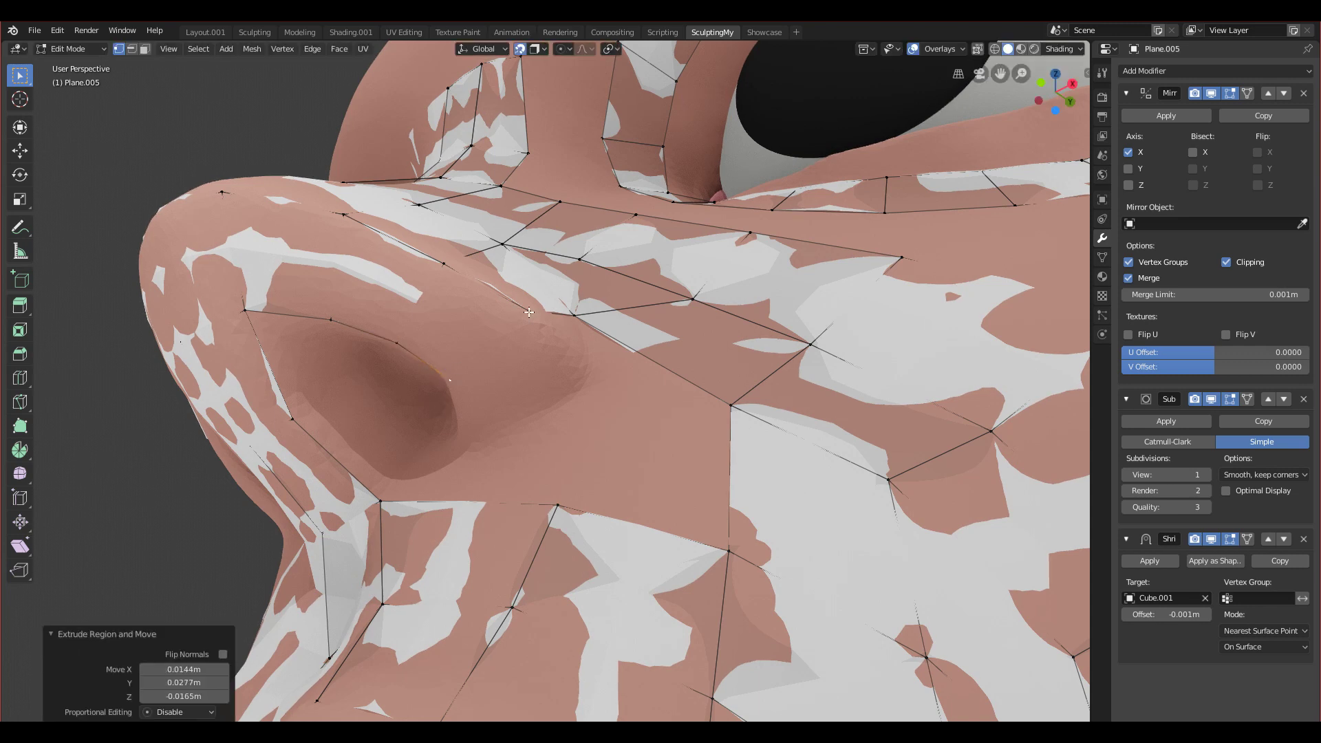
click(528, 311)
shift+click(397, 352)
key(f)
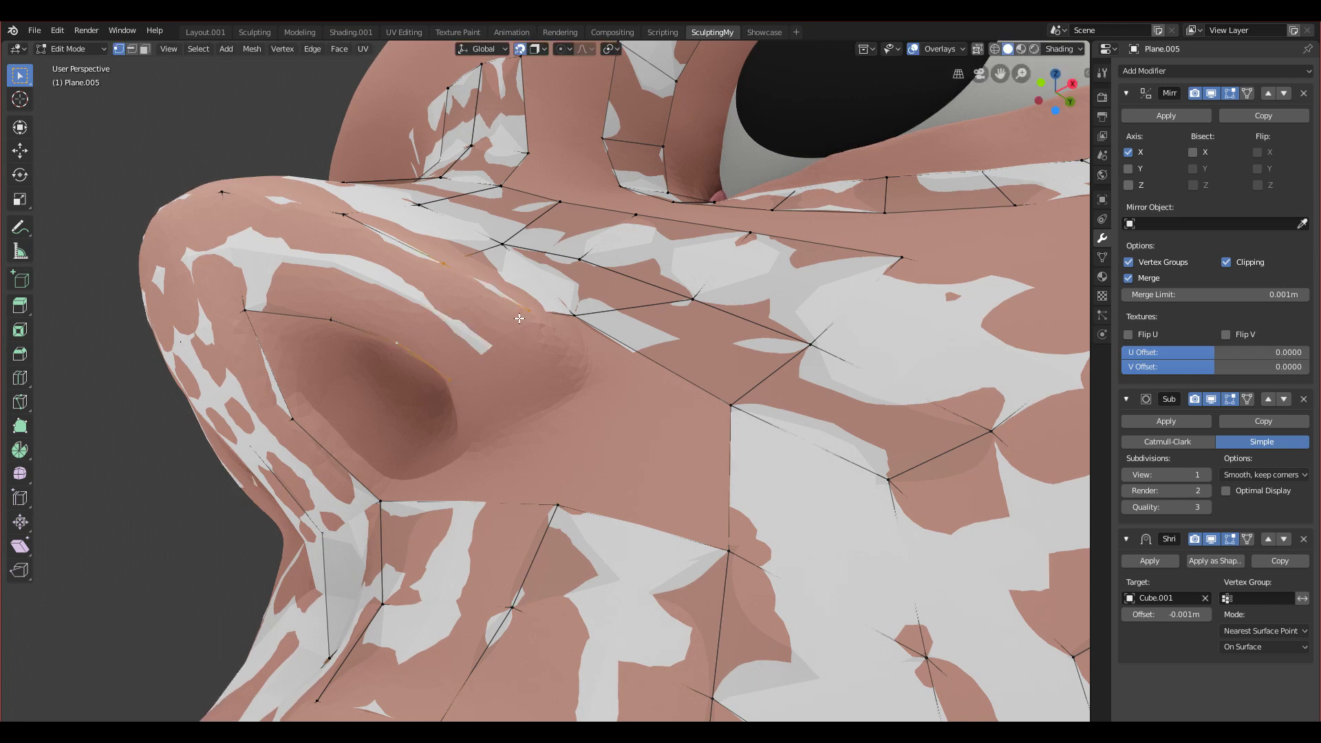
Step: Nudge the end vertex of the nostril rim to follow the nostril opening
middle_drag(526, 331, 538, 325)
key(g)
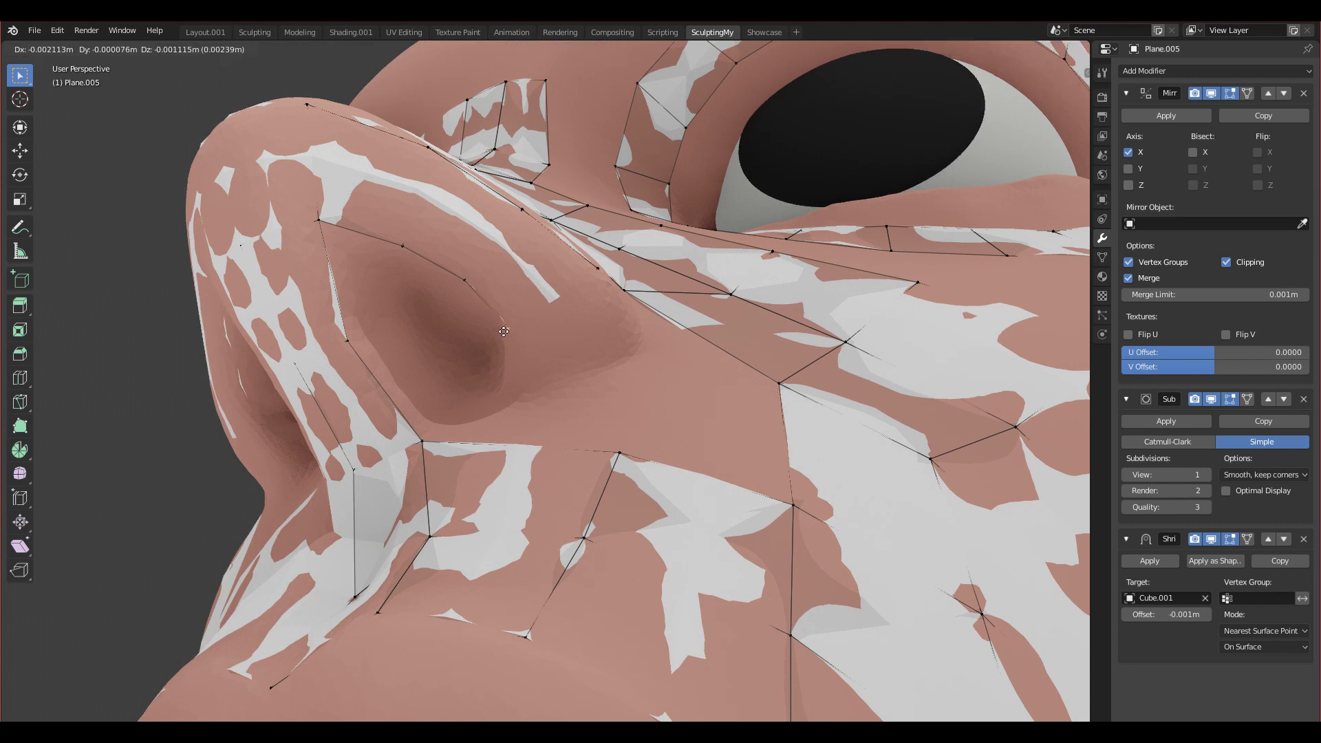
click(537, 336)
Step: Extrude the end edge of the nostril faces down around the nose wing, scale it by 1.292 and reposition its outer vertex
shift+click(597, 272)
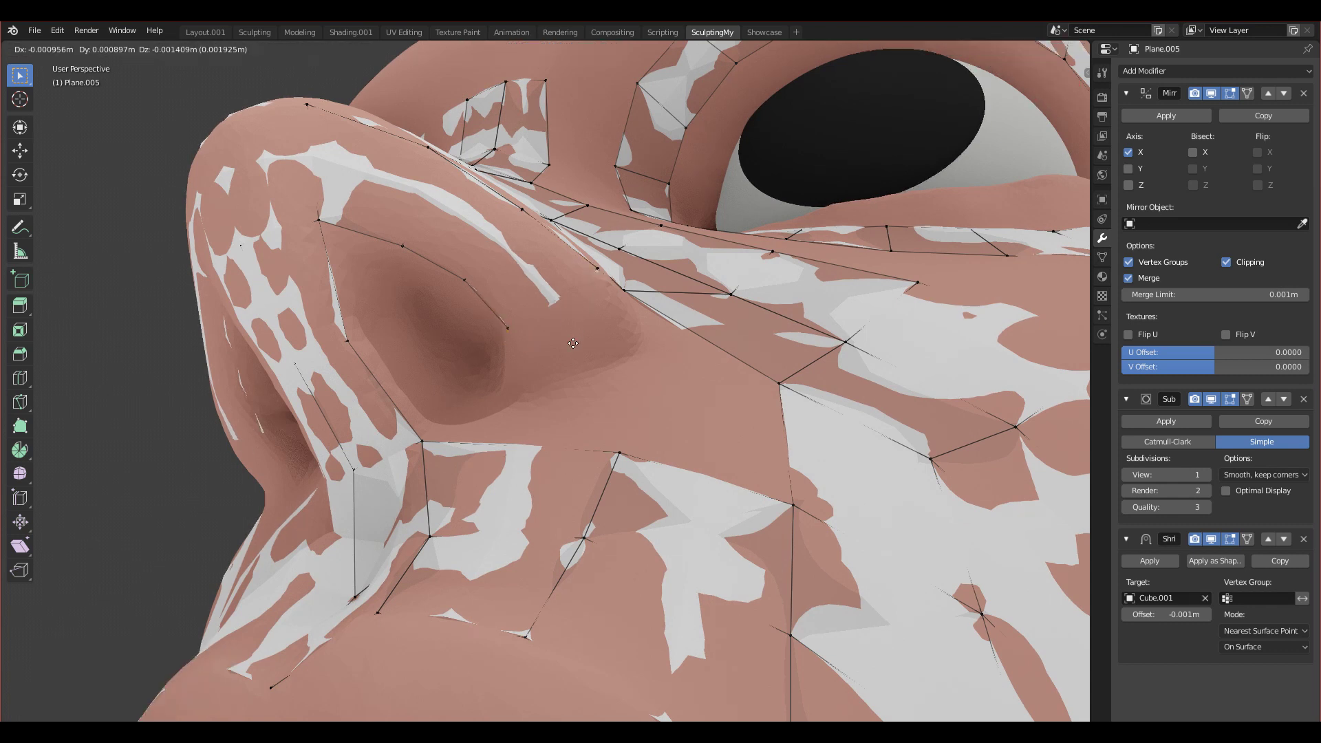
key(e)
click(608, 333)
key(s)
click(668, 316)
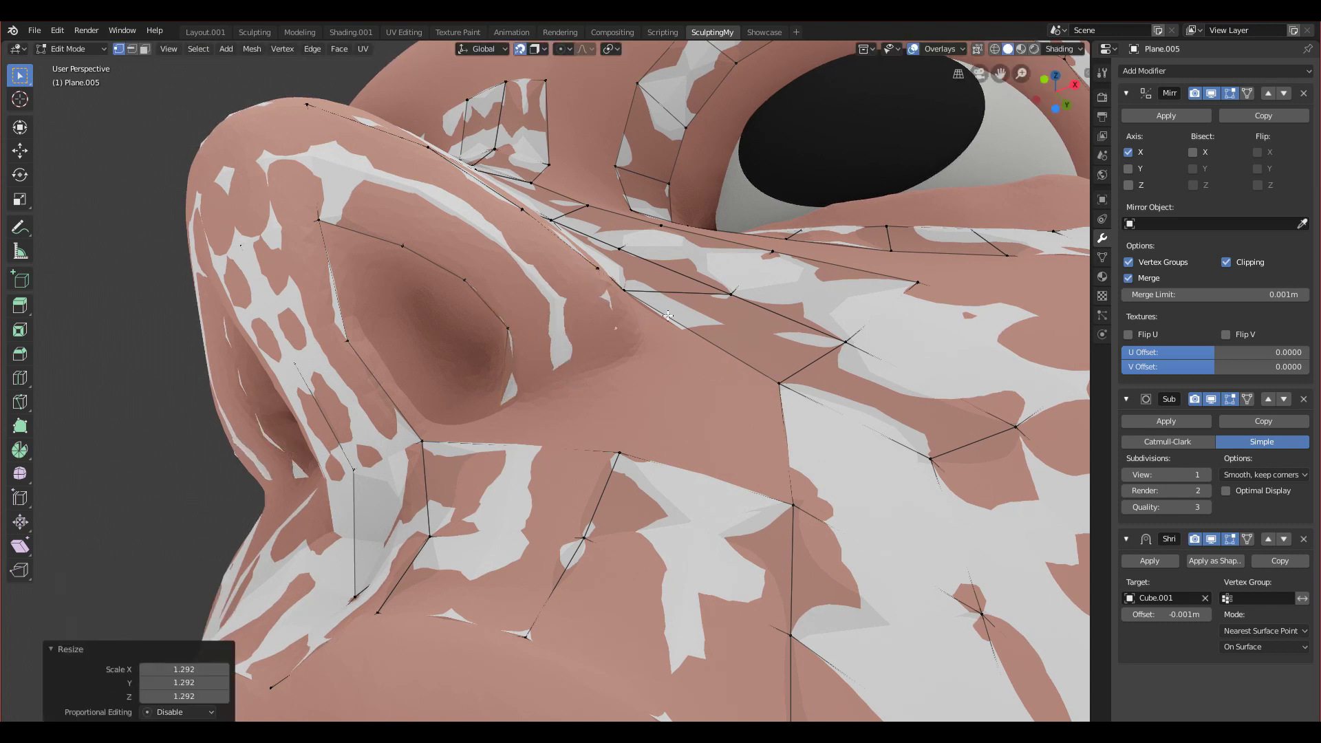
click(620, 335)
key(g)
click(631, 353)
Step: Fill the face between the nose wing's lower edge and the top edge of the upper-lip row
middle_drag(620, 363, 607, 478)
click(448, 489)
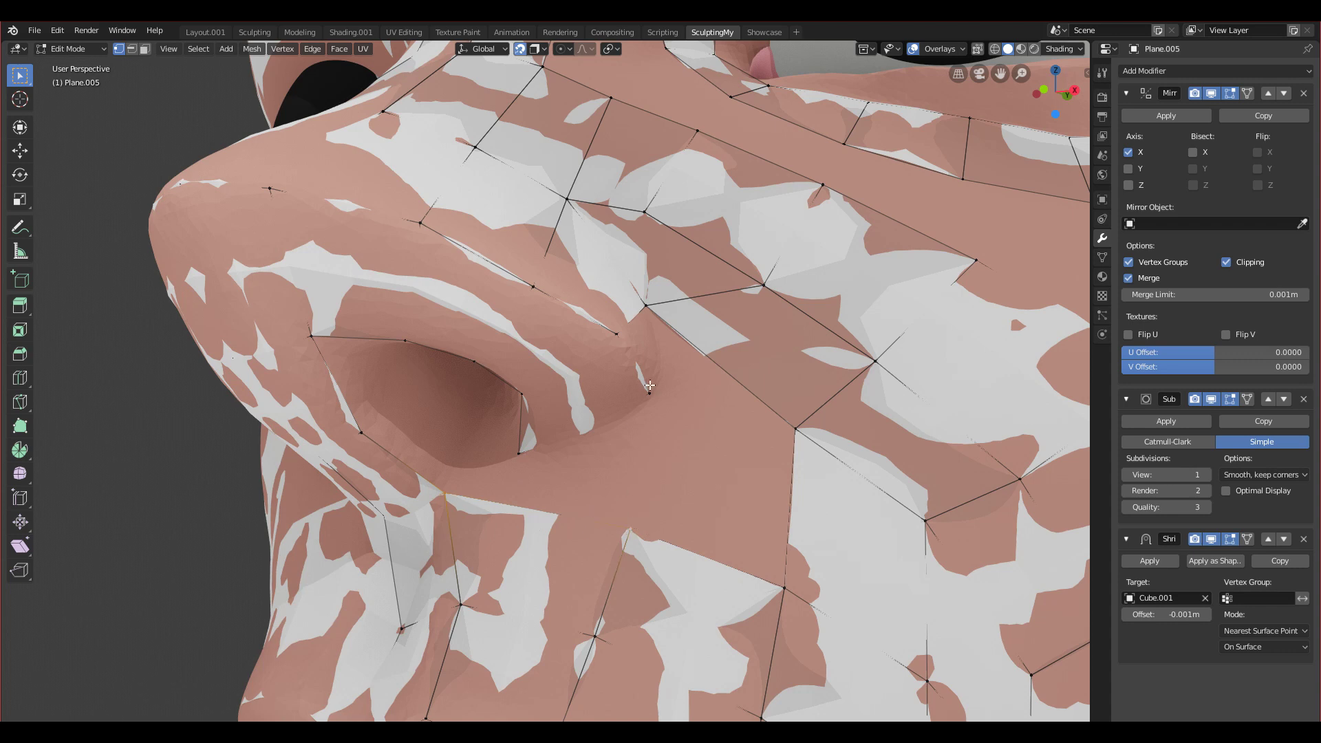
key(f)
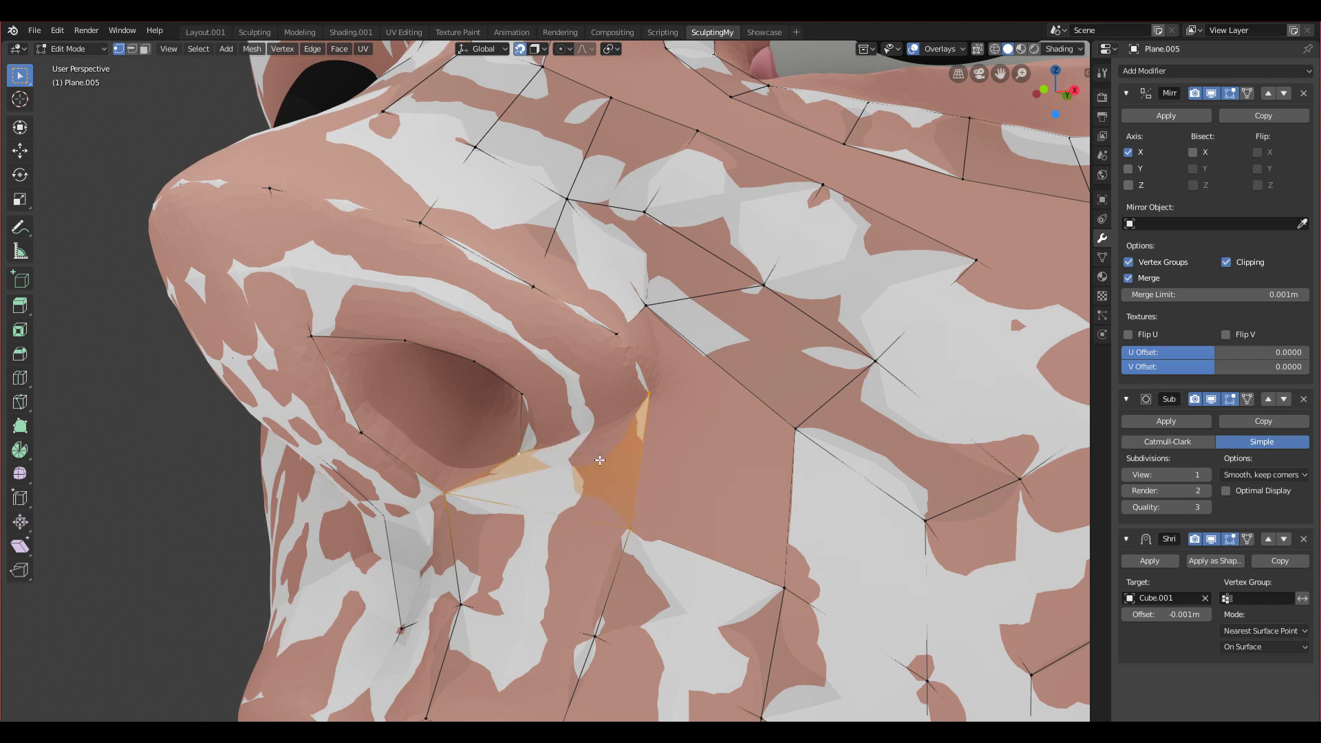
Step: Reposition the end vertex of the face row running along the side of the nose wing
scroll(600, 460, down, 2)
middle_drag(569, 456, 539, 446)
scroll(539, 446, up, 1)
click(537, 372)
key(g)
click(541, 390)
middle_drag(541, 390, 561, 427)
Step: Fill the gap between the nose wing's outer edge and the adjoining cheek row with faces
click(624, 448)
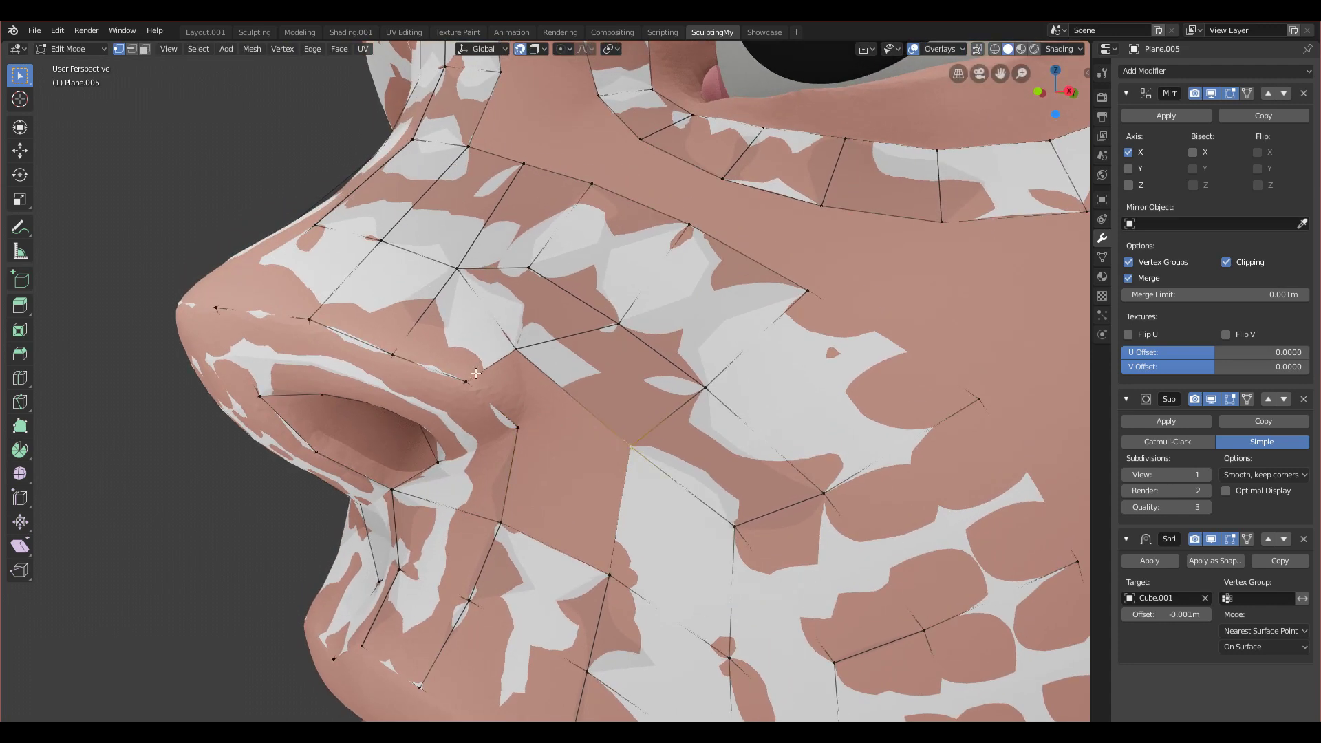
middle_drag(525, 422, 511, 482)
click(510, 481)
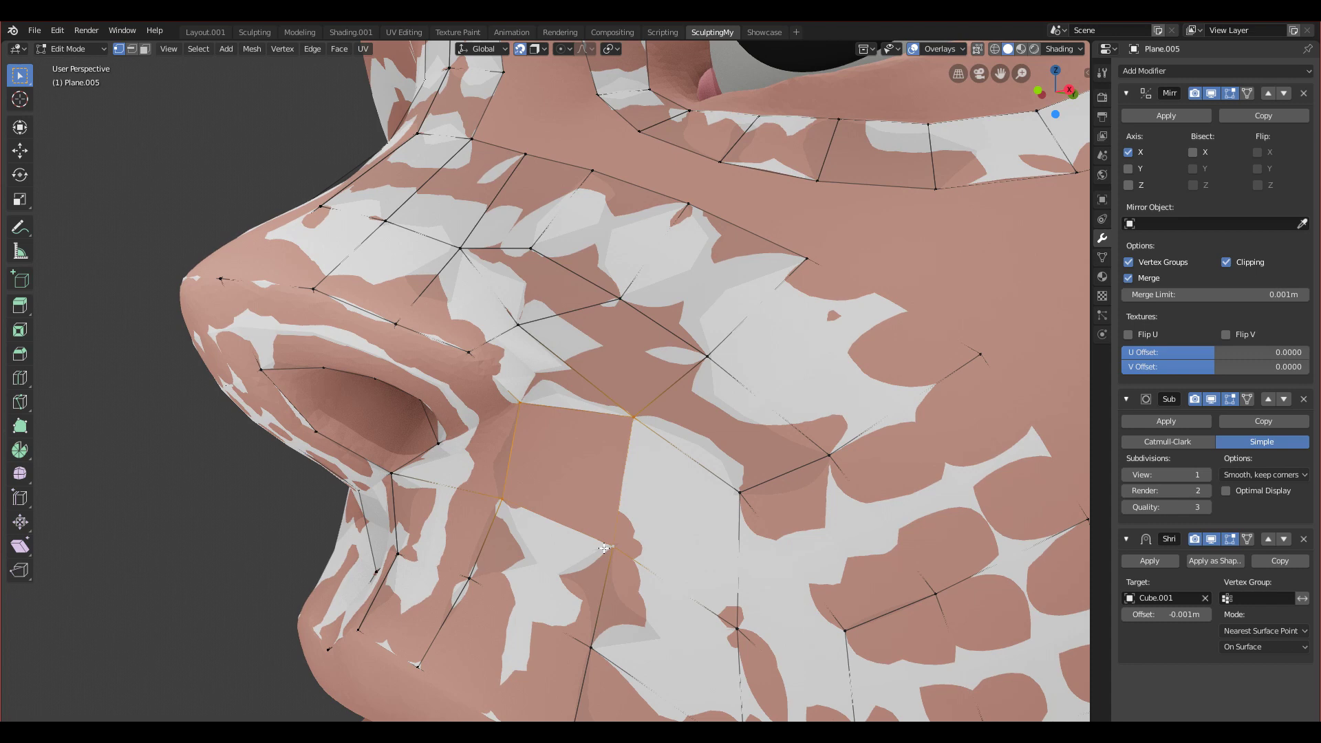
scroll(604, 540, down, 4)
key(KP_1)
scroll(615, 506, up, 4)
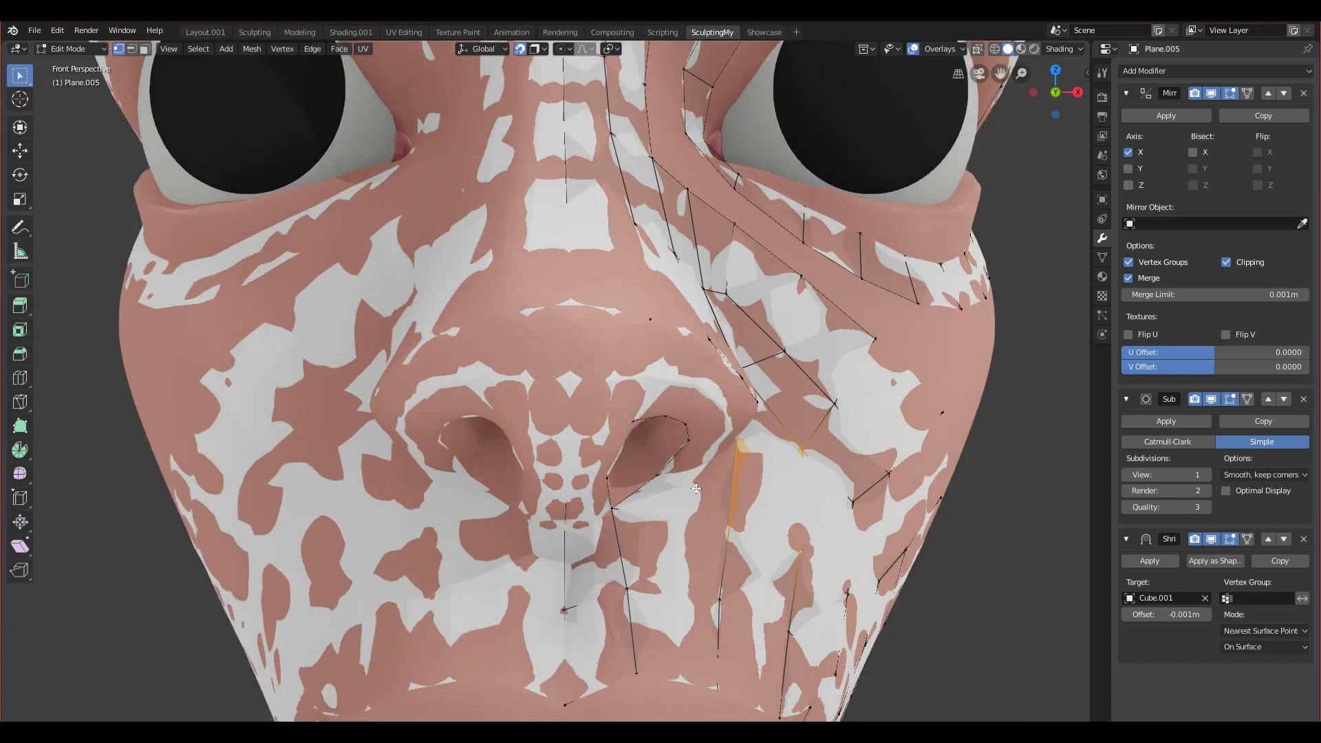
Step: Reposition the vertices around the nose wing and the upper-lip rows to even out the new faces
middle_drag(696, 488, 571, 512)
key(g)
click(563, 512)
key(g)
click(567, 509)
mouse_move(567, 509)
middle_down()
mouse_move(615, 357)
mouse_move(550, 324)
mouse_move(530, 420)
mouse_move(550, 501)
middle_up()
key(g)
click(505, 329)
key(g)
click(610, 541)
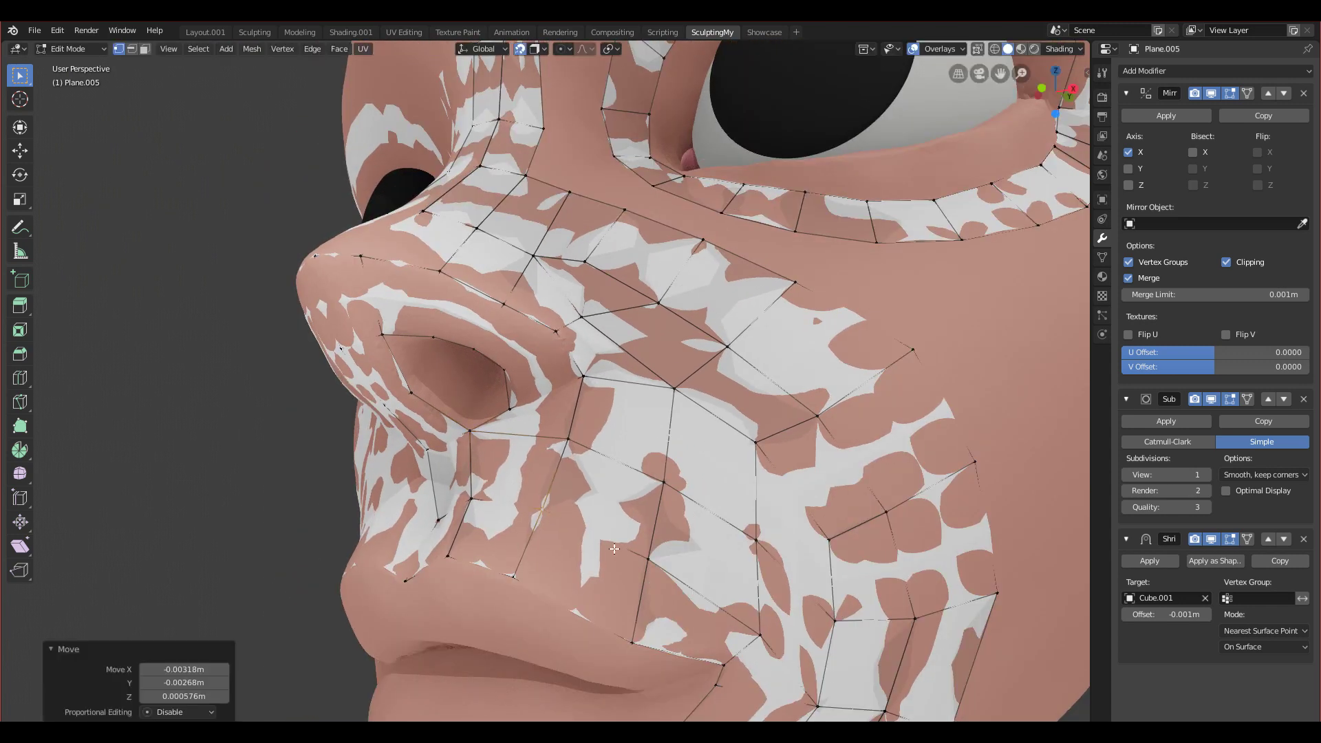
Step: Adjust two vertices above the upper lip, moving the lowest by -0.0108, -0.0118 and 0.0104 m in X, Y and Z
key(g)
click(638, 562)
key(g)
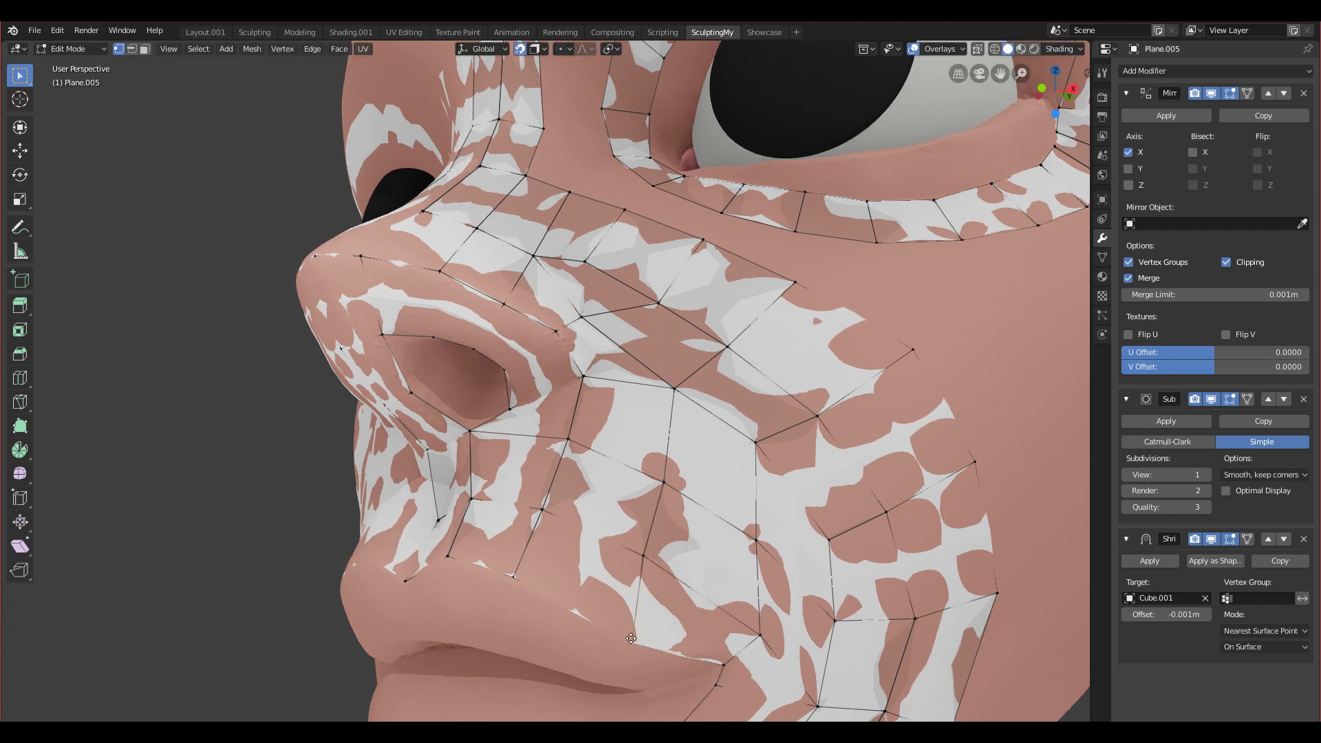
click(615, 628)
scroll(623, 630, down, 1)
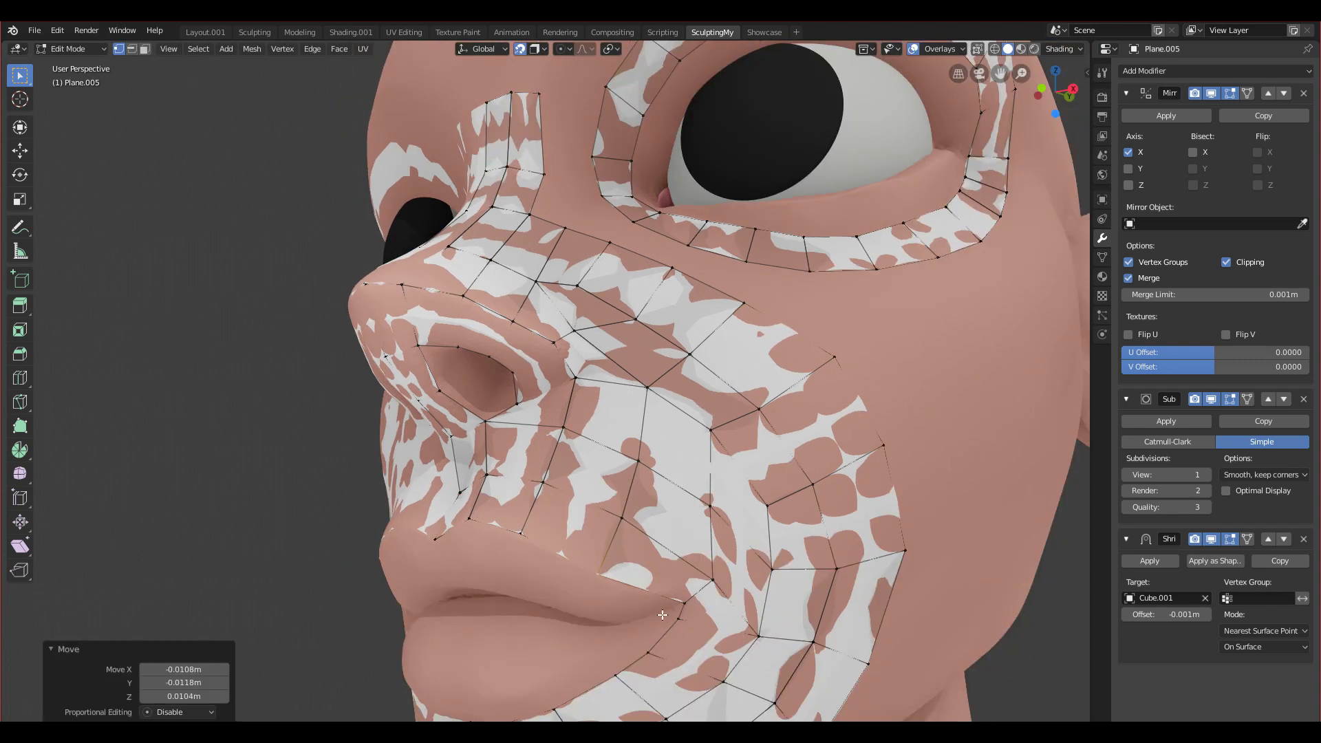
Step: Reposition the vertices at the mouth corner so the face rows follow the edge of the lips
shift+middle_drag(671, 634, 577, 406)
scroll(586, 417, up, 2)
click(593, 420)
key(g)
click(597, 383)
key(g)
click(580, 345)
click(654, 347)
key(g)
click(641, 325)
Step: Adjust the neighbouring vertices beside the mouth corner, raising the last one by about 0.0095 m in Z
scroll(636, 328, down, 3)
key(g)
click(623, 337)
click(635, 428)
key(g)
click(629, 410)
scroll(612, 389, down, 1)
middle_drag(590, 371, 593, 412)
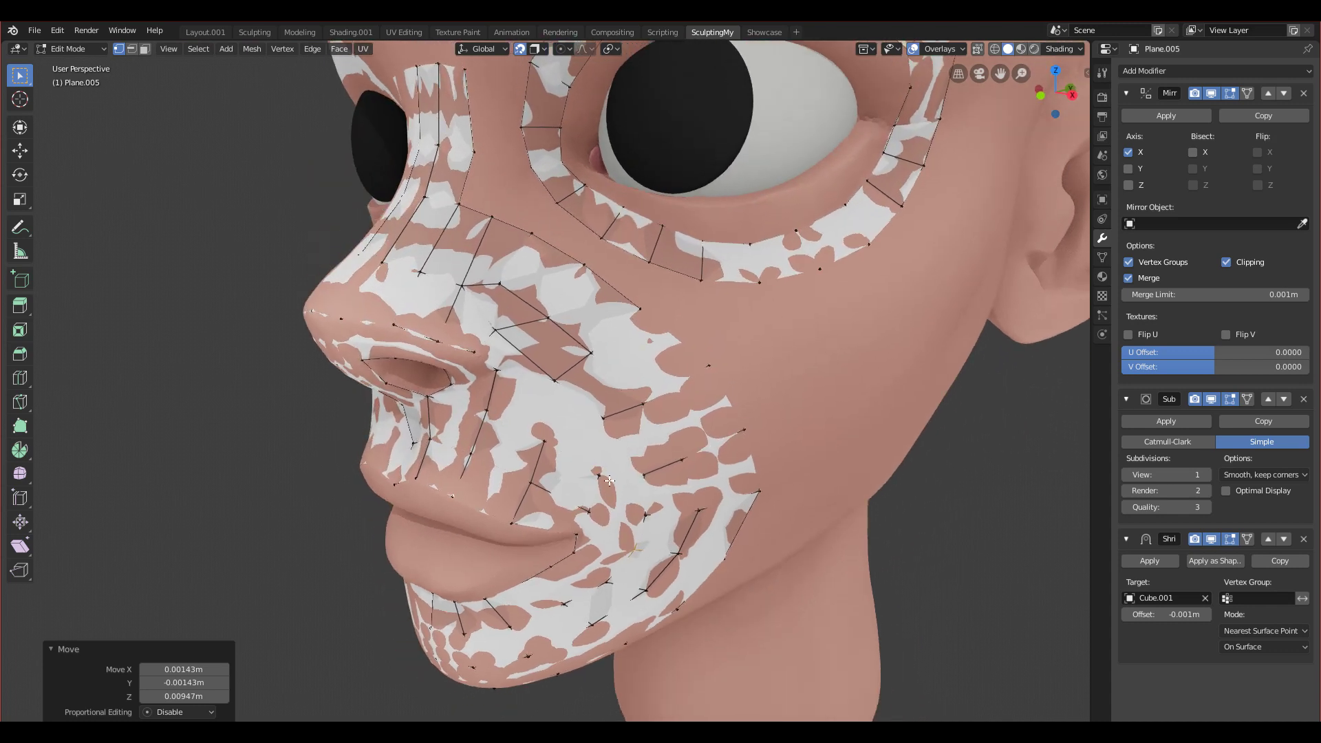
Step: Move the cheek-row vertex beside the nose wing by 0.00235, 0.0087 and 0.00692 m in X, Y and Z
scroll(561, 406, up, 2)
middle_drag(472, 405, 428, 395)
scroll(435, 390, down, 2)
scroll(443, 382, up, 2)
scroll(443, 382, down, 2)
right_click(440, 391)
key(g)
click(445, 385)
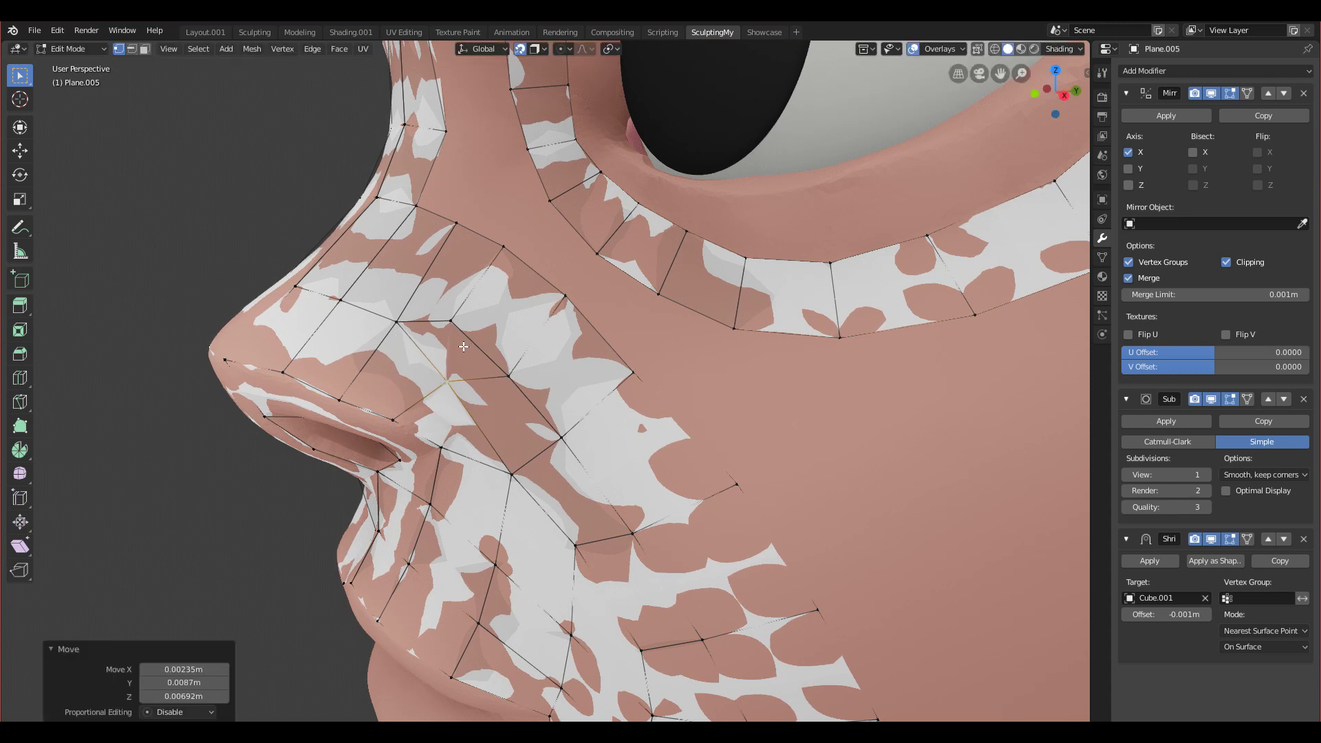
Step: Move the cheek vertex outside the nose wing's lower corner by 0.000828, -0.00133 and 0.0137 m in X, Y and Z
middle_drag(464, 347, 536, 344)
scroll(413, 274, down, 4)
key(KP_1)
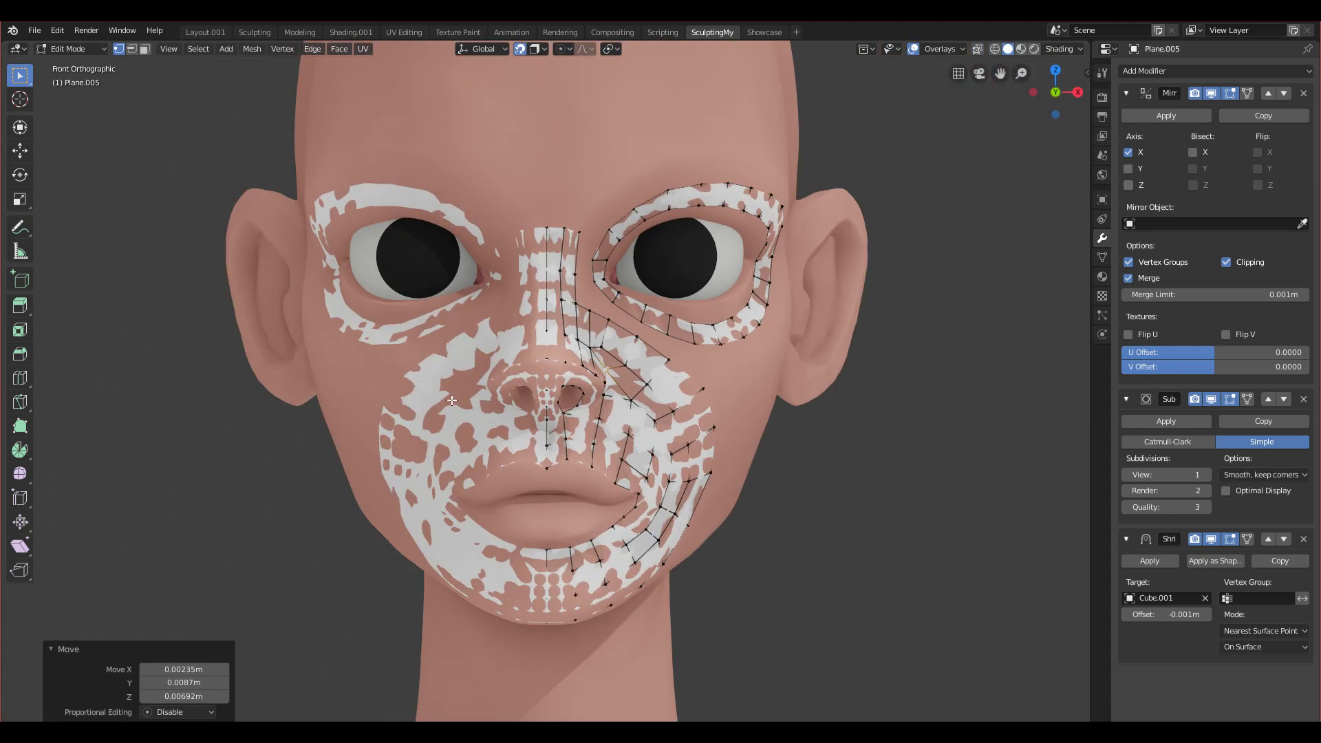
scroll(465, 405, up, 4)
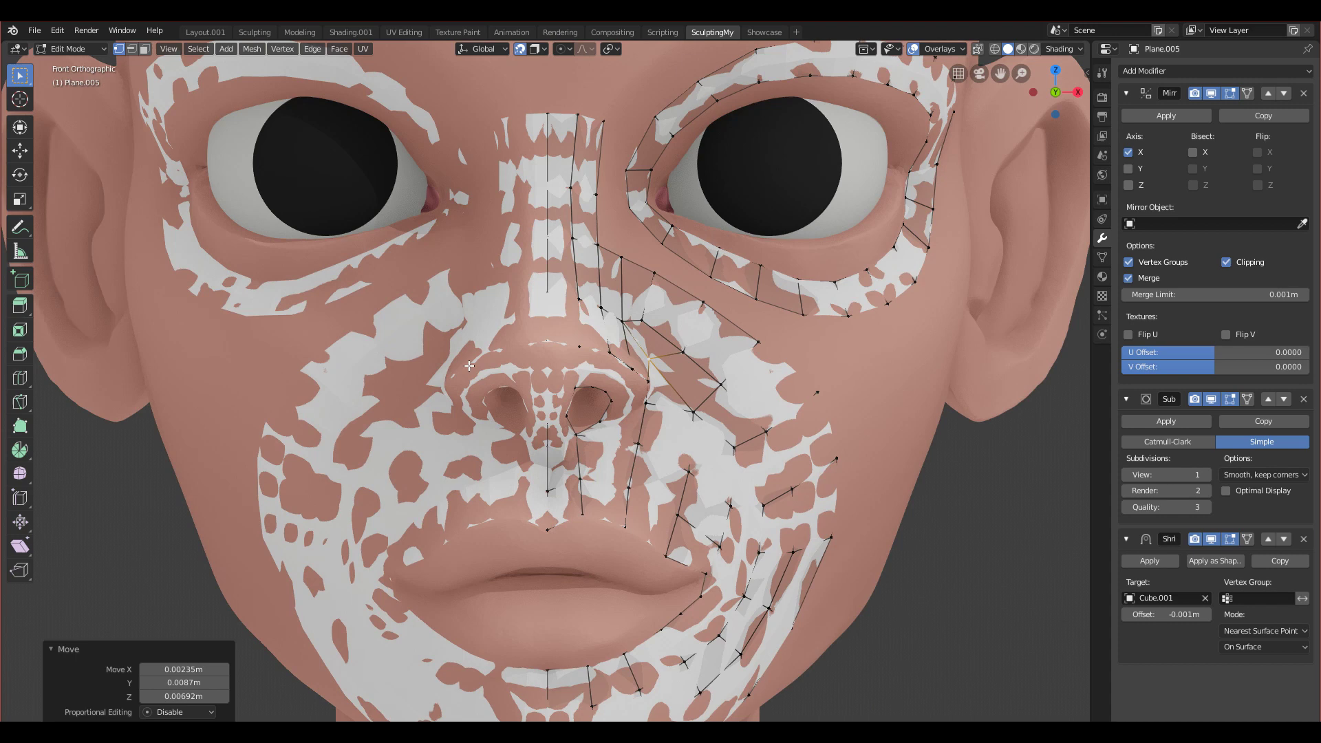
middle_drag(464, 405, 512, 452)
click(566, 500)
key(g)
click(566, 475)
Step: Examine the face flow around the mouth, cheeks, nose bridge and eye from the front, side and above
scroll(546, 563, down, 6)
key(KP_1)
middle_drag(576, 523, 481, 426)
scroll(474, 419, up, 5)
middle_drag(552, 467, 638, 461)
middle_drag(639, 527, 707, 454)
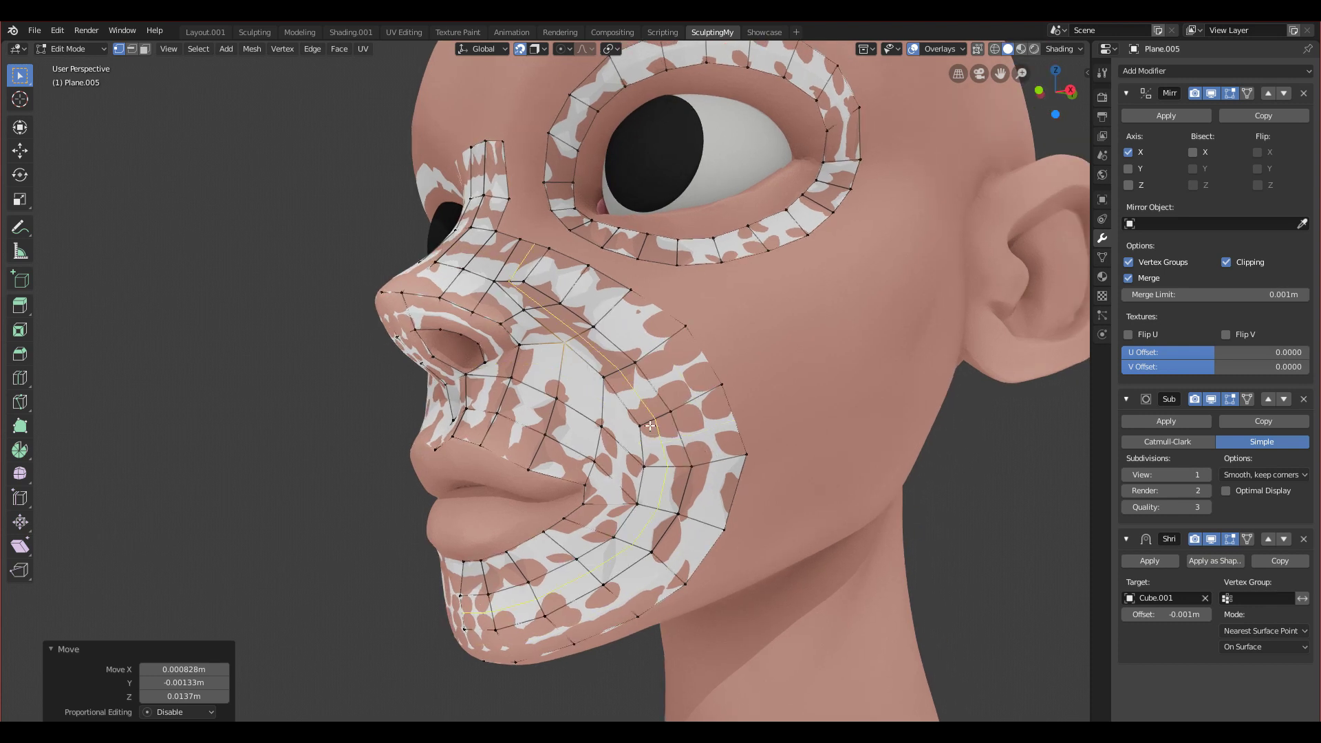
middle_drag(617, 431, 613, 469)
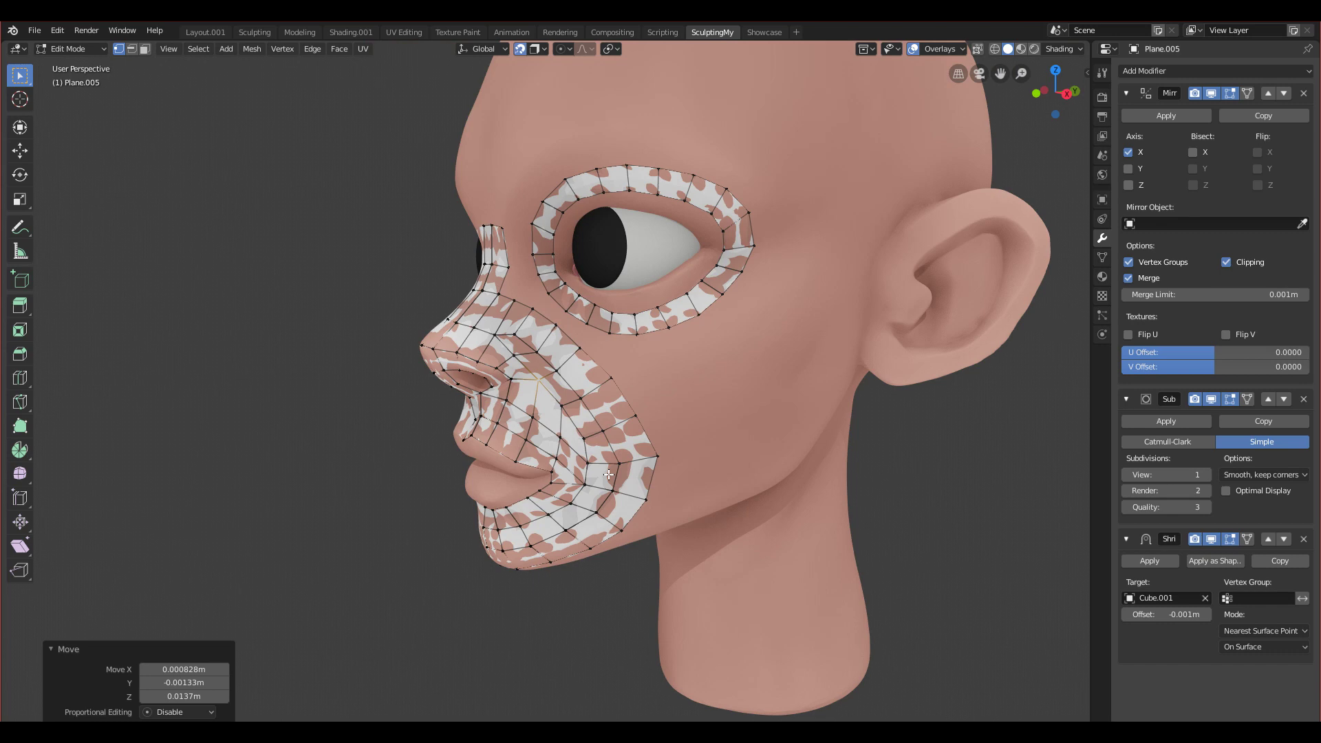
key(KP_1)
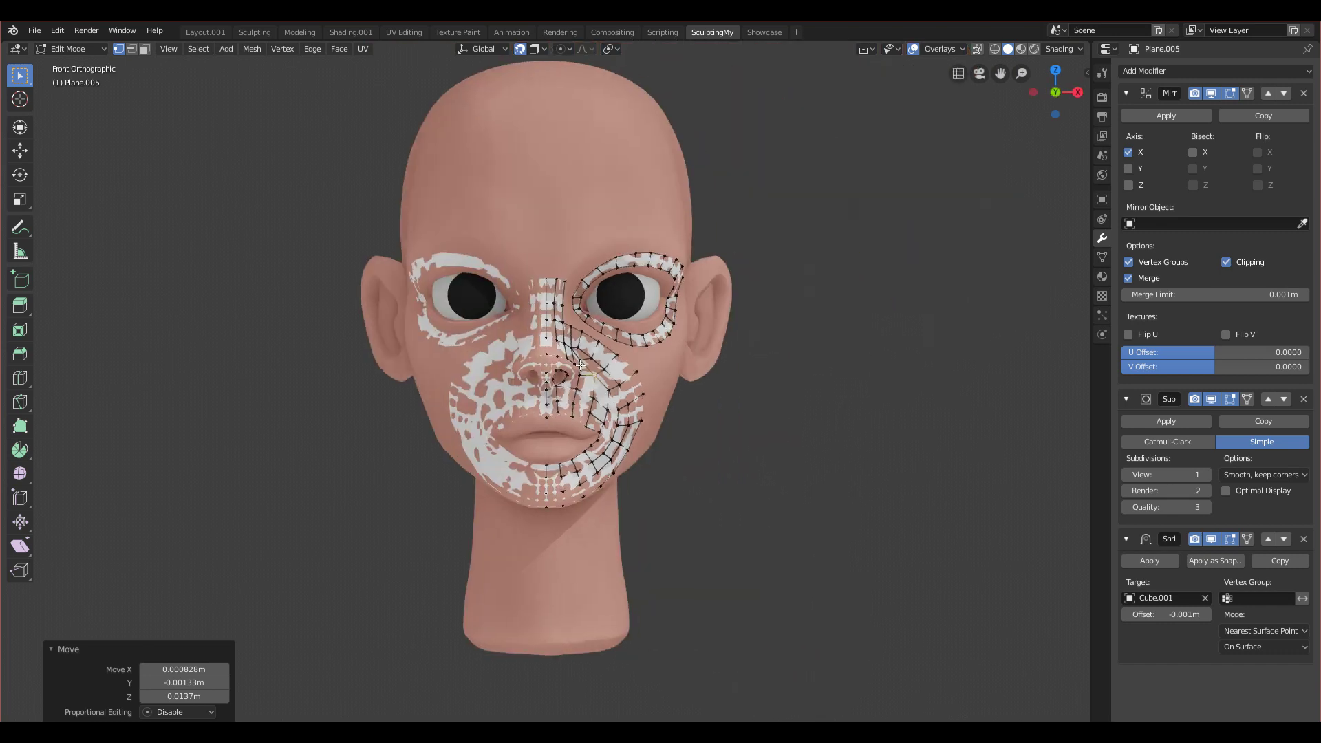
middle_drag(620, 423, 624, 401)
scroll(624, 400, up, 3)
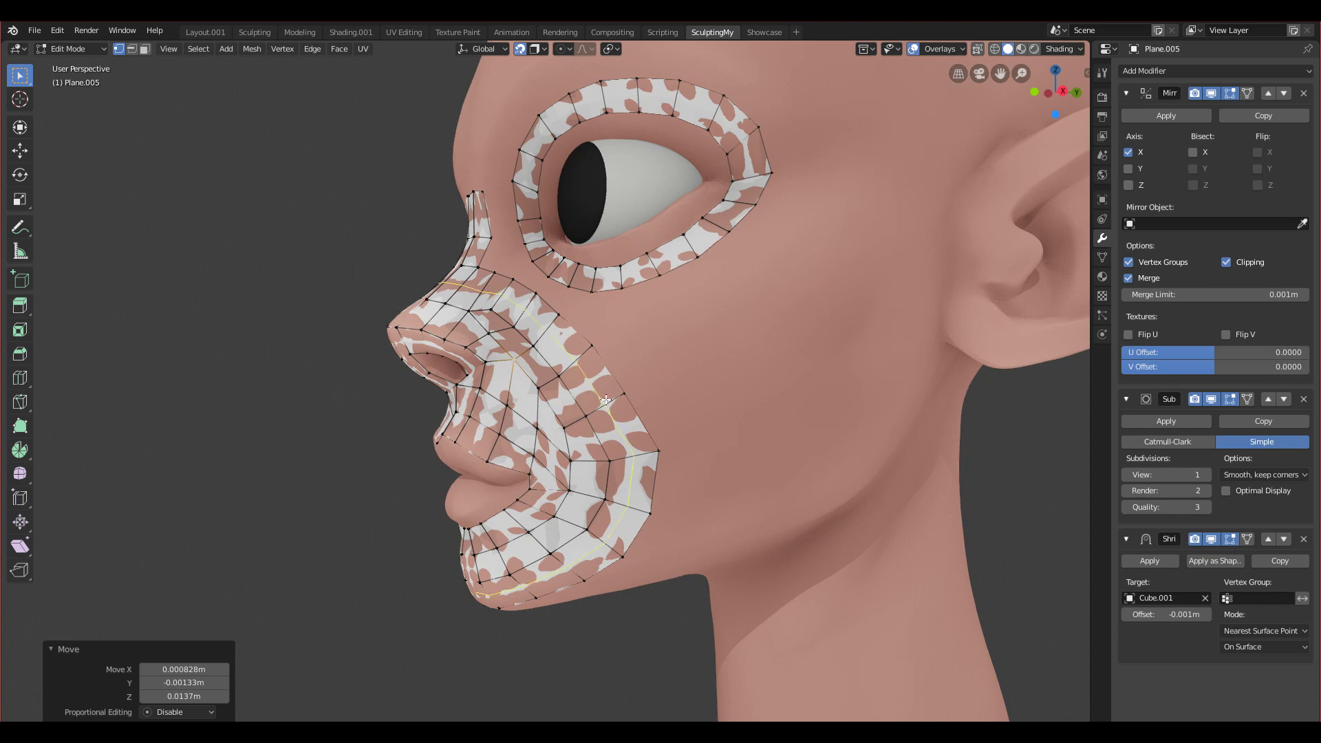
middle_drag(612, 411, 603, 488)
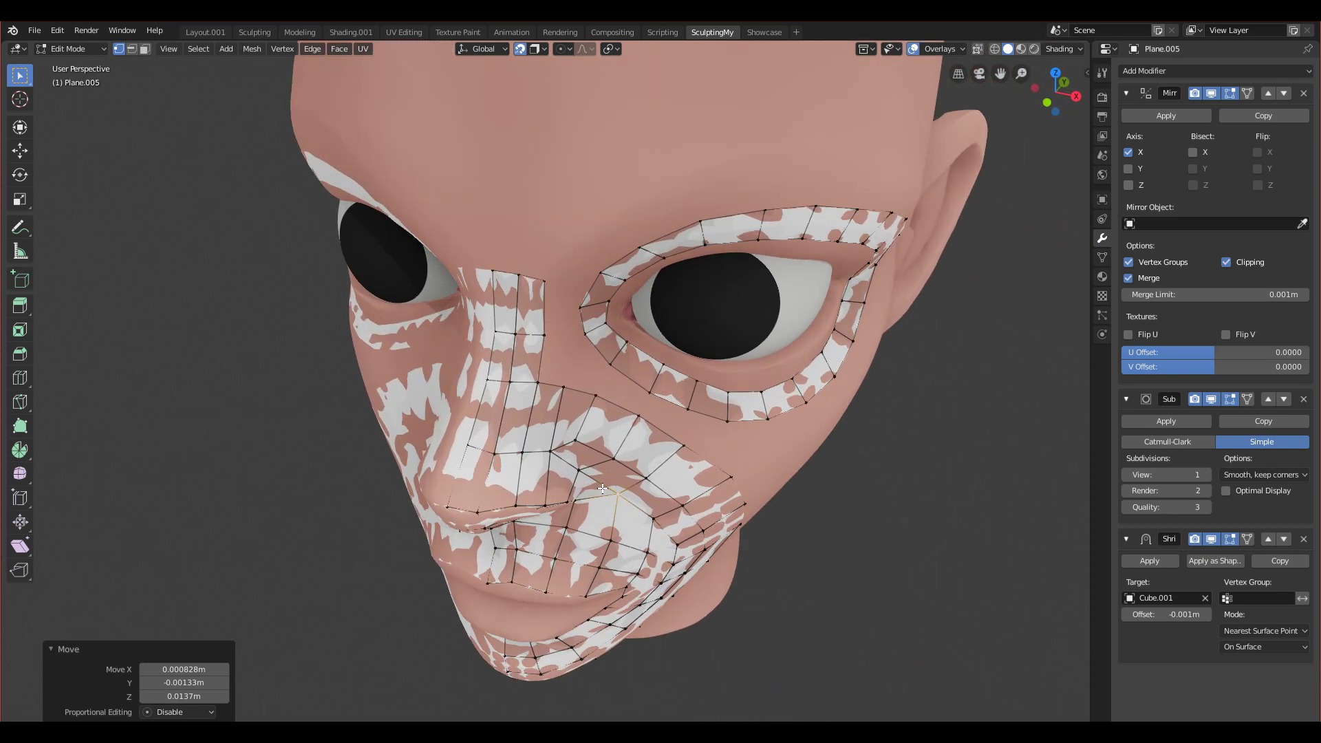
scroll(603, 488, up, 3)
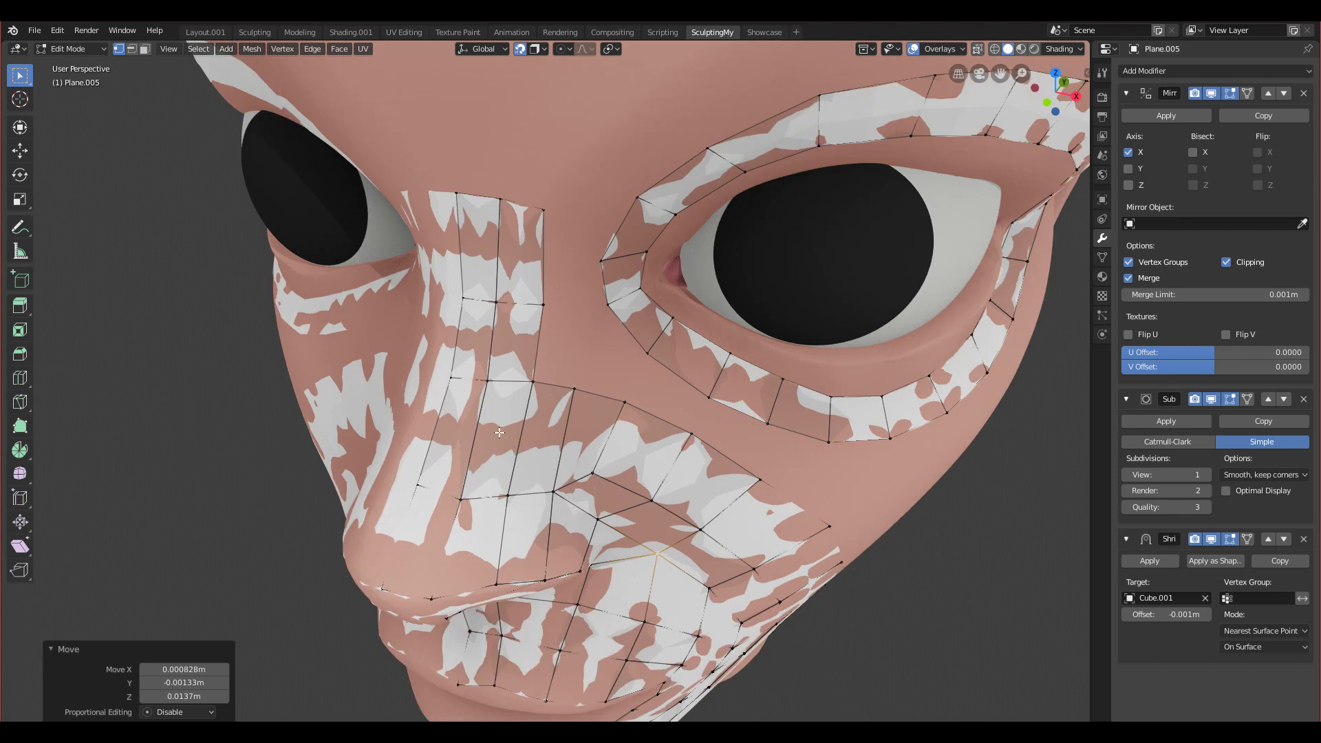
scroll(497, 421, up, 3)
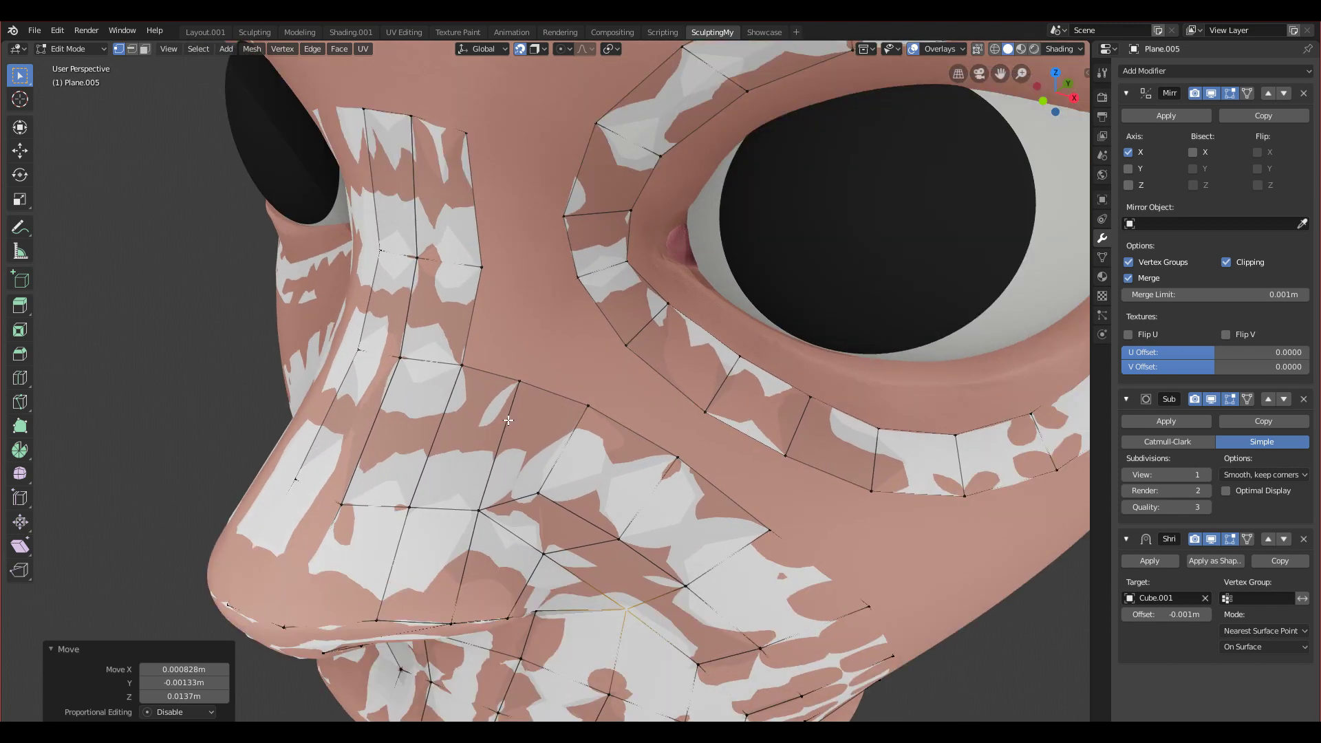
shift+middle_drag(587, 402, 589, 459)
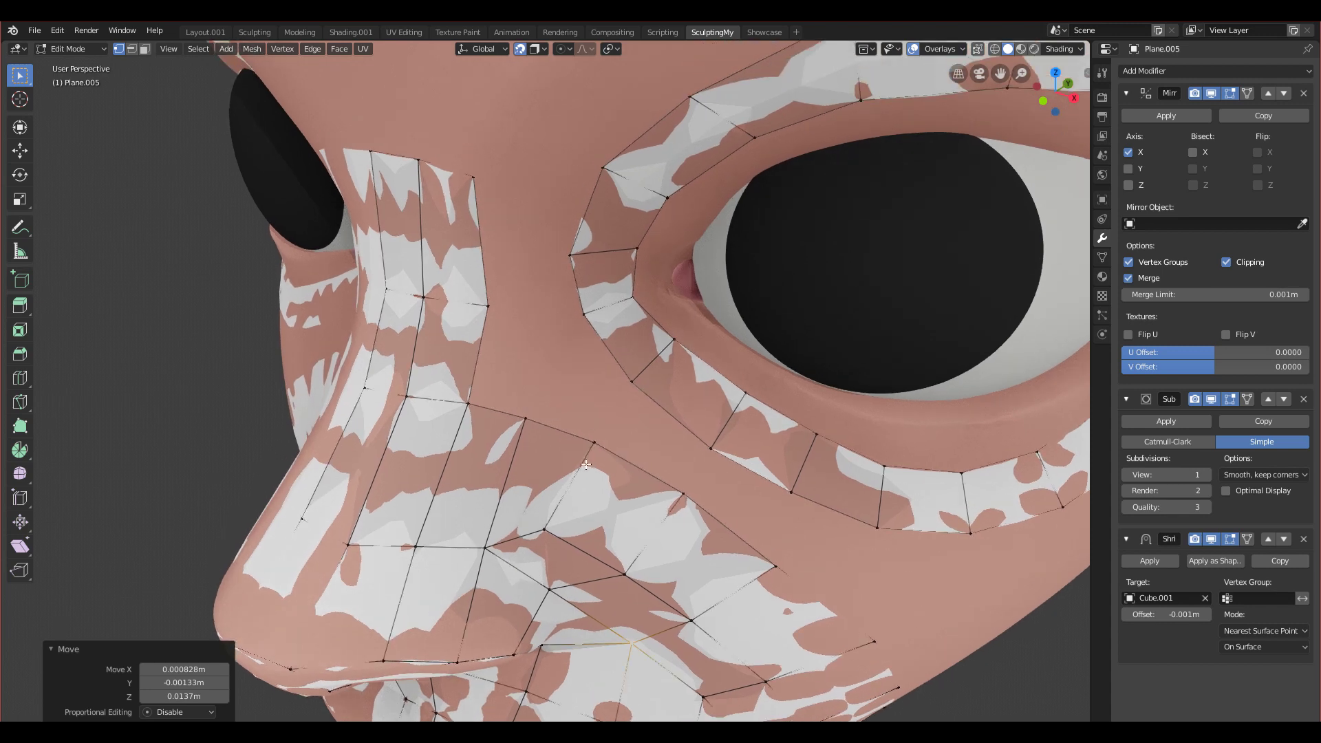
scroll(588, 463, down, 6)
middle_drag(582, 529, 575, 475)
key(grave)
click(499, 413)
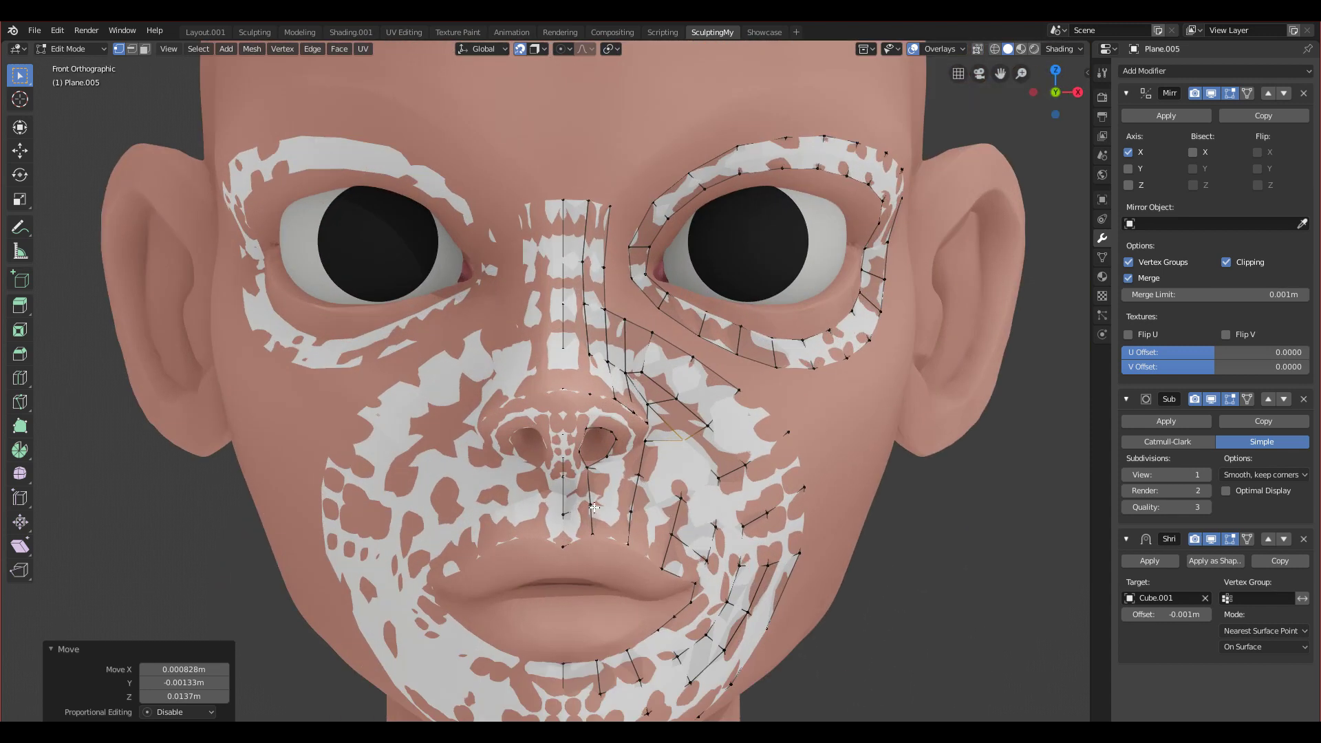
shift+middle_drag(592, 520, 522, 337)
shift+middle_drag(600, 319, 541, 526)
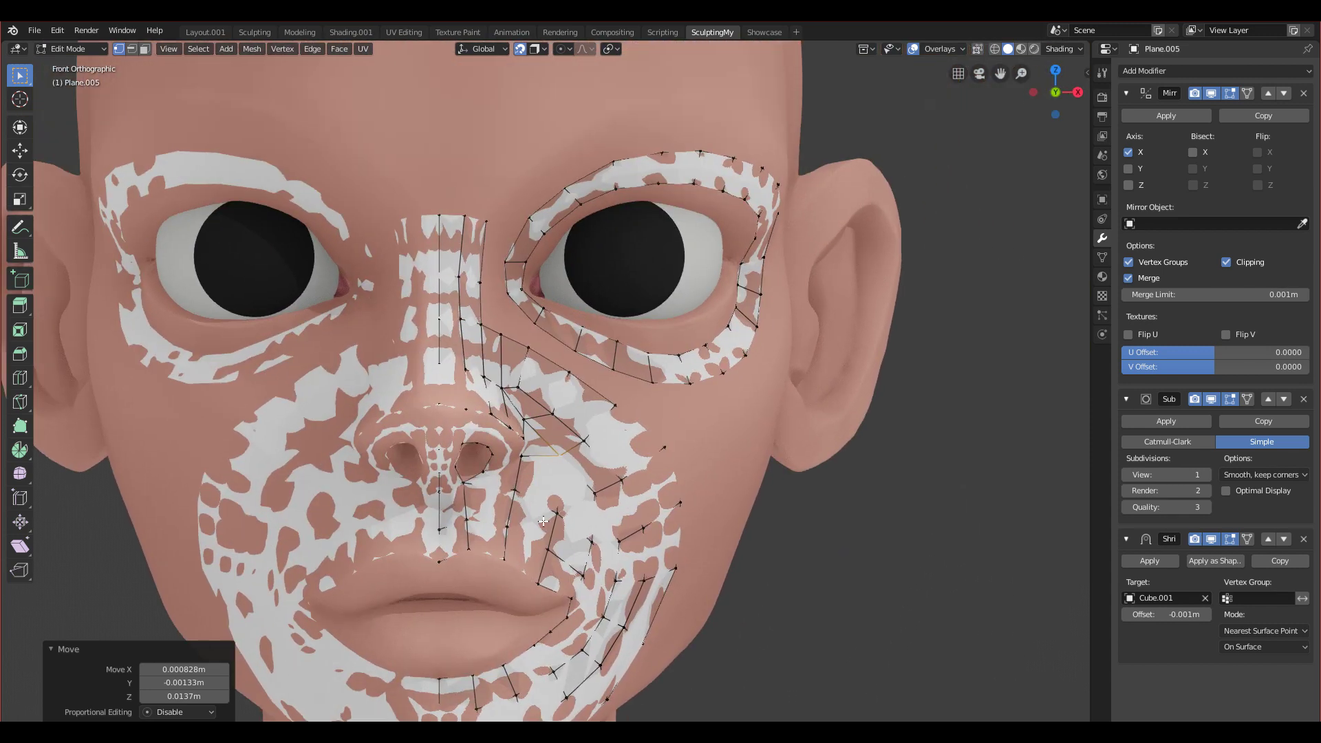
middle_drag(479, 278, 504, 457)
middle_drag(432, 341, 463, 325)
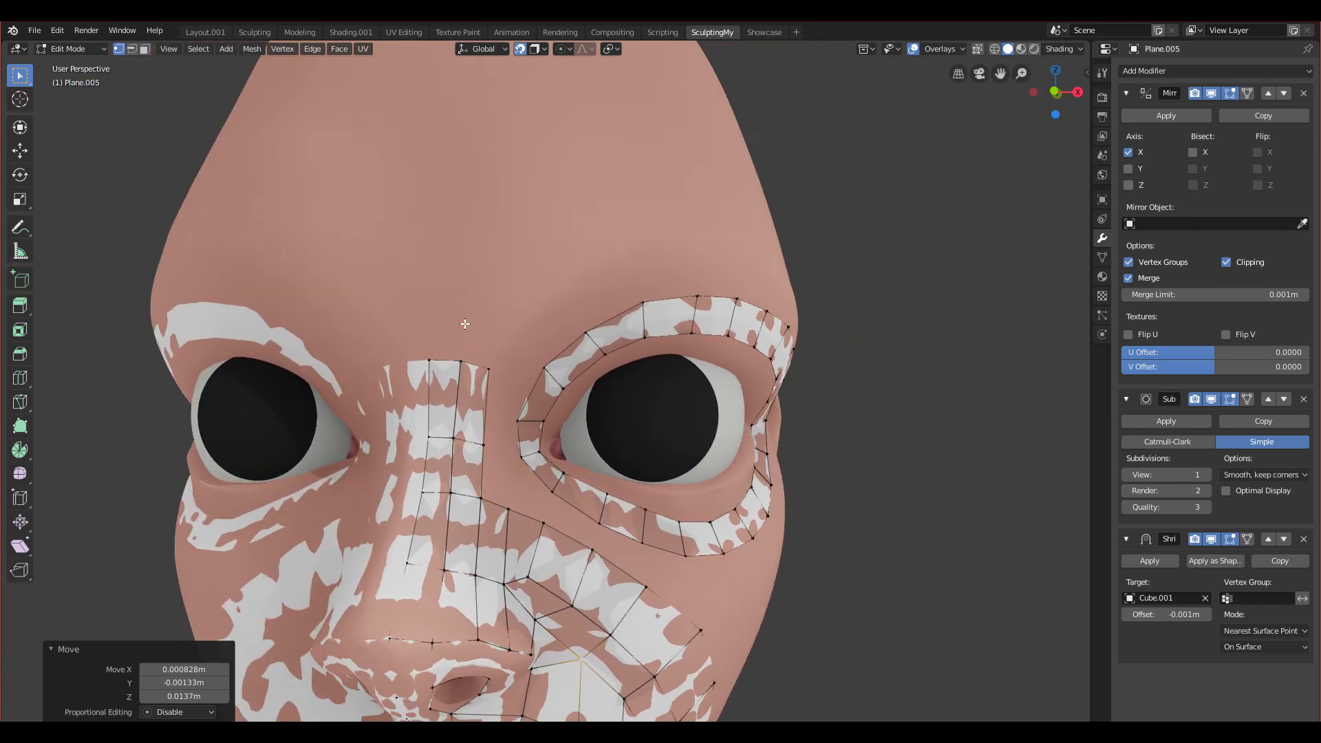
Step: Extrude the top edges of the nose-bridge strip up by about 0.091 m between the brows and rotate them
scroll(466, 326, down, 1)
key(grave)
click(381, 215)
scroll(521, 350, up, 2)
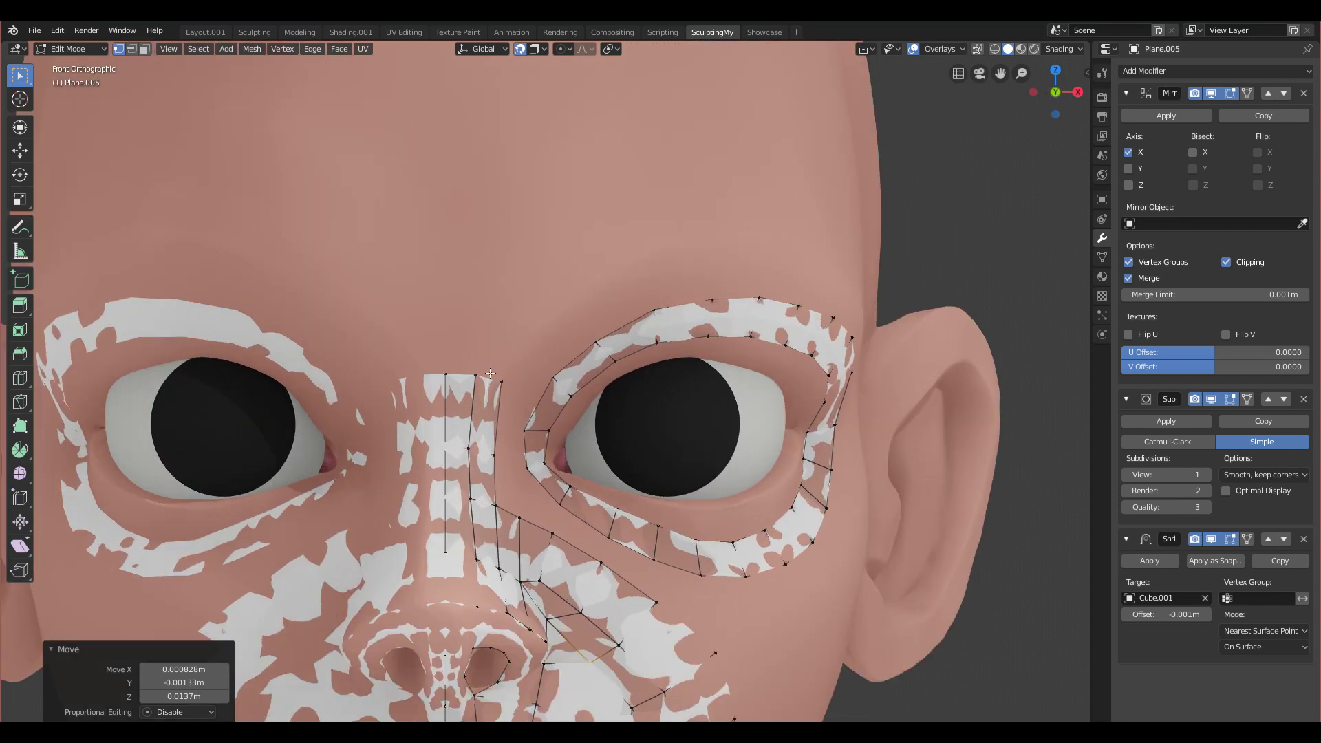
click(440, 373)
ctrl+click(503, 387)
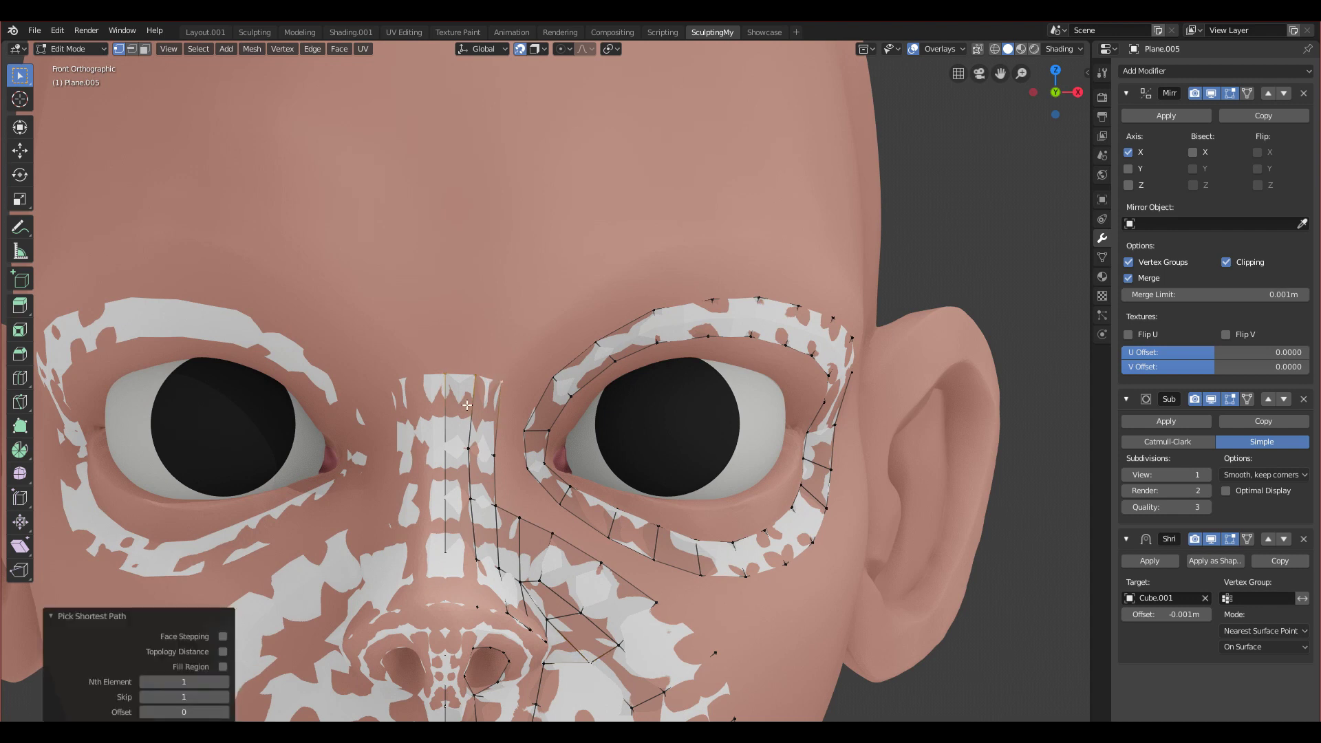
scroll(467, 405, up, 1)
key(e)
click(475, 330)
key(r)
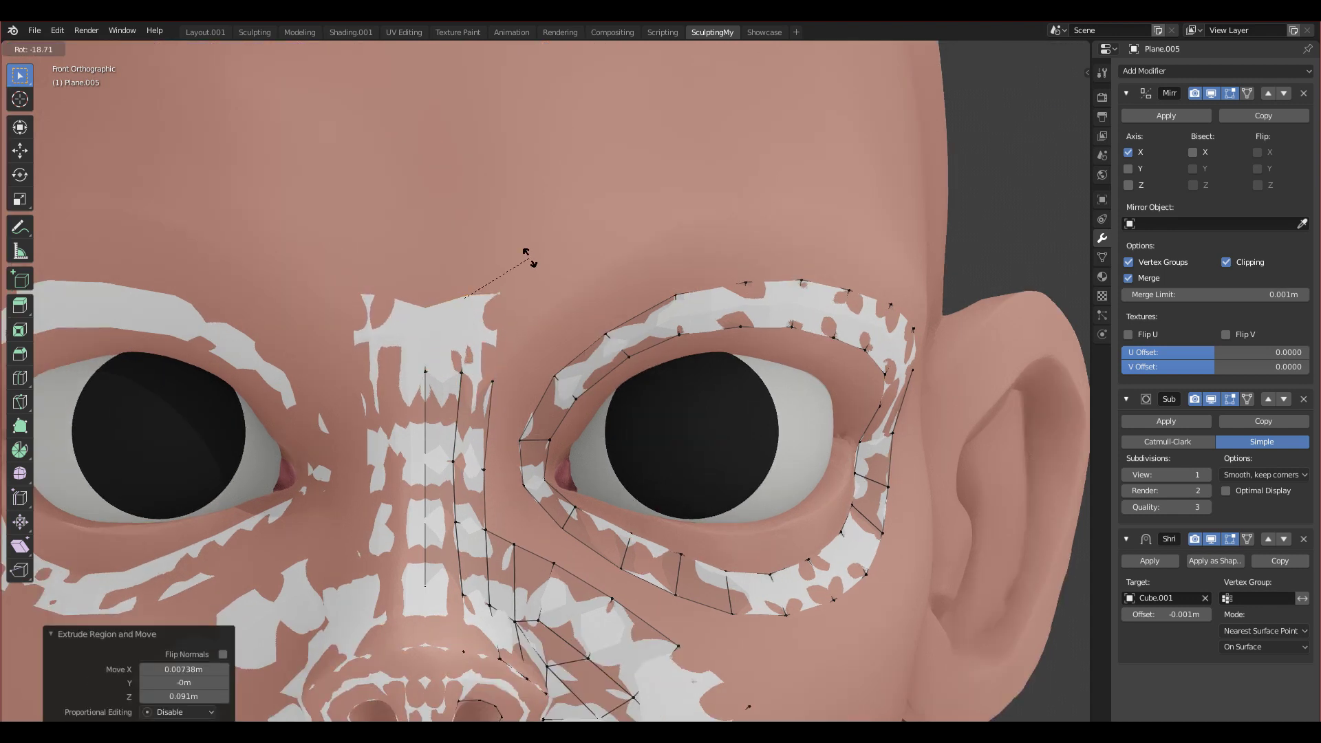
click(525, 251)
Step: Reposition the outer and middle vertices of the old bridge top and the upper outer corner of the new faces
click(494, 381)
key(g)
click(500, 354)
click(463, 375)
key(g)
click(461, 366)
click(493, 292)
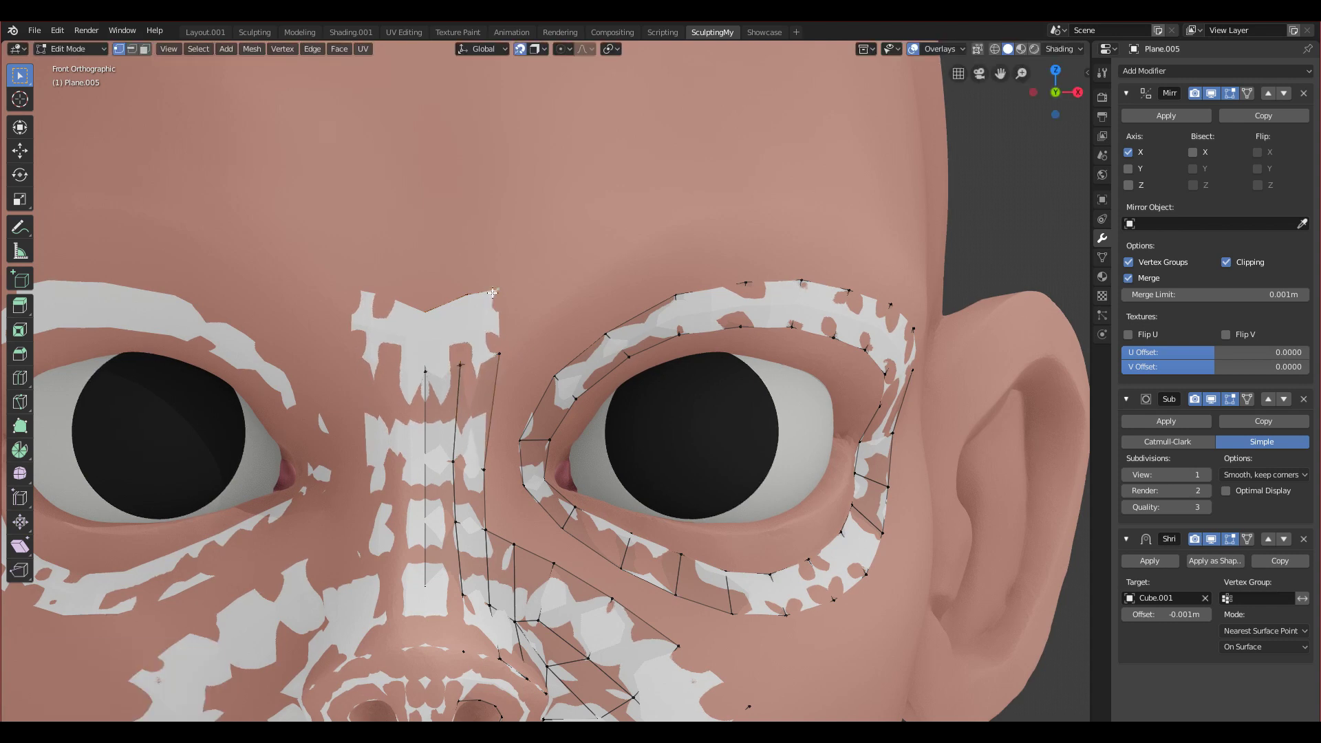
key(g)
click(498, 300)
Step: Extrude the side edge of the new bridge face 0.0813, 0.0203, 0.0867 m toward the brow, reposition it and rotate it -20.4°
click(498, 350)
middle_drag(550, 406, 393, 322)
scroll(485, 349, down, 1)
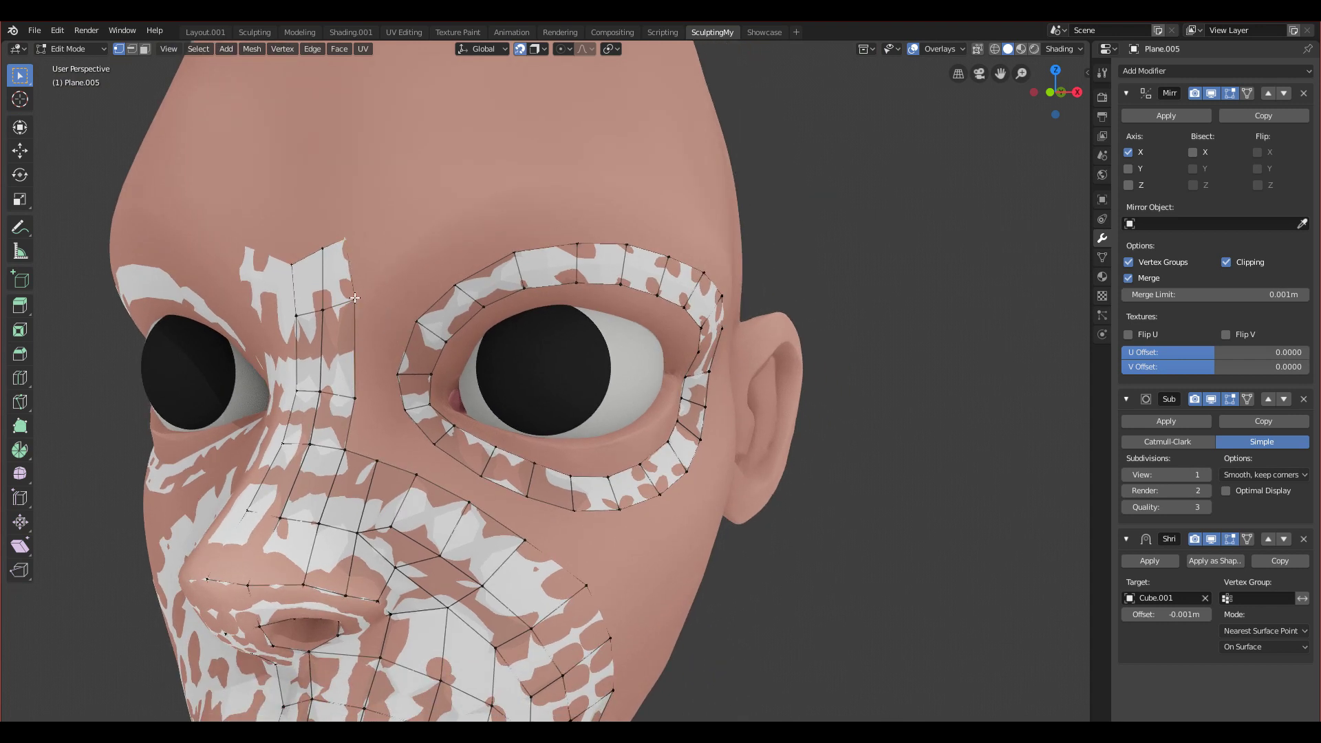
key(e)
click(444, 194)
key(g)
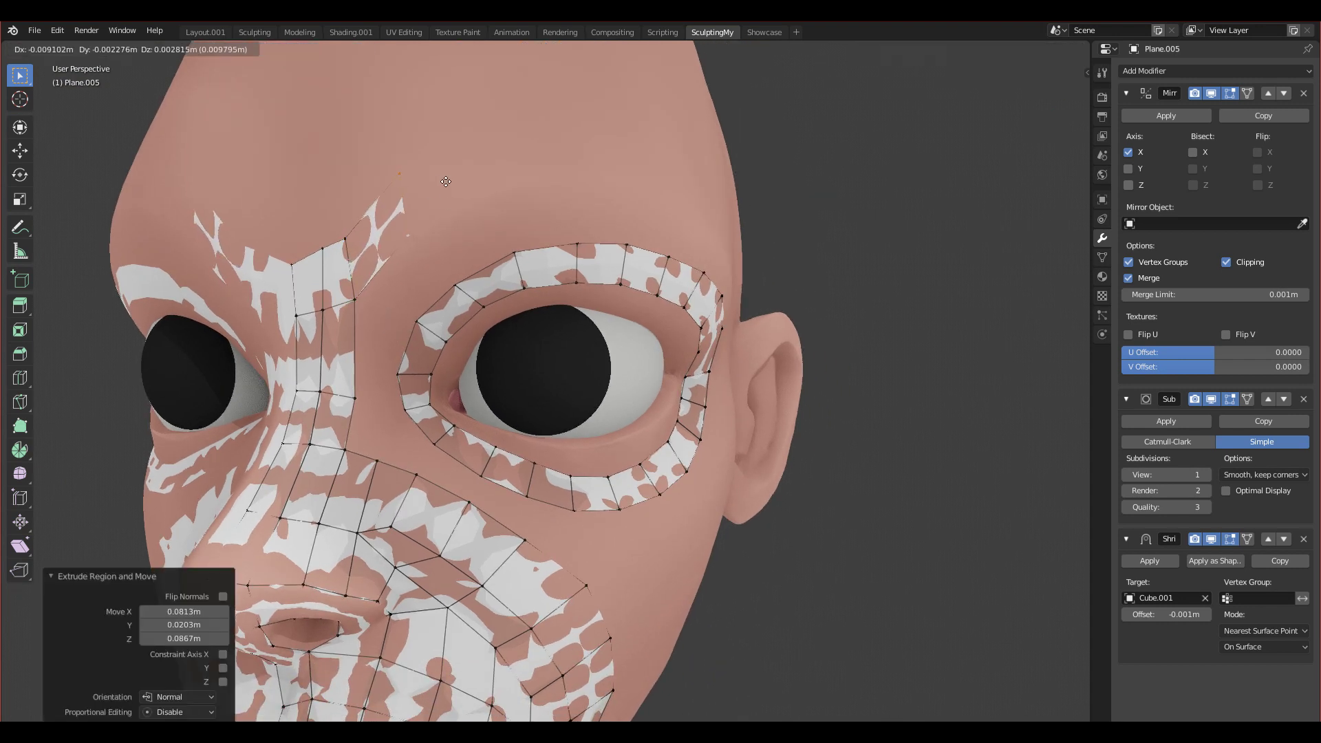
click(445, 198)
key(r)
click(428, 180)
Step: Extrude the brow strip's end edge once more along the inner brow, rotate it and pull it into place
key(e)
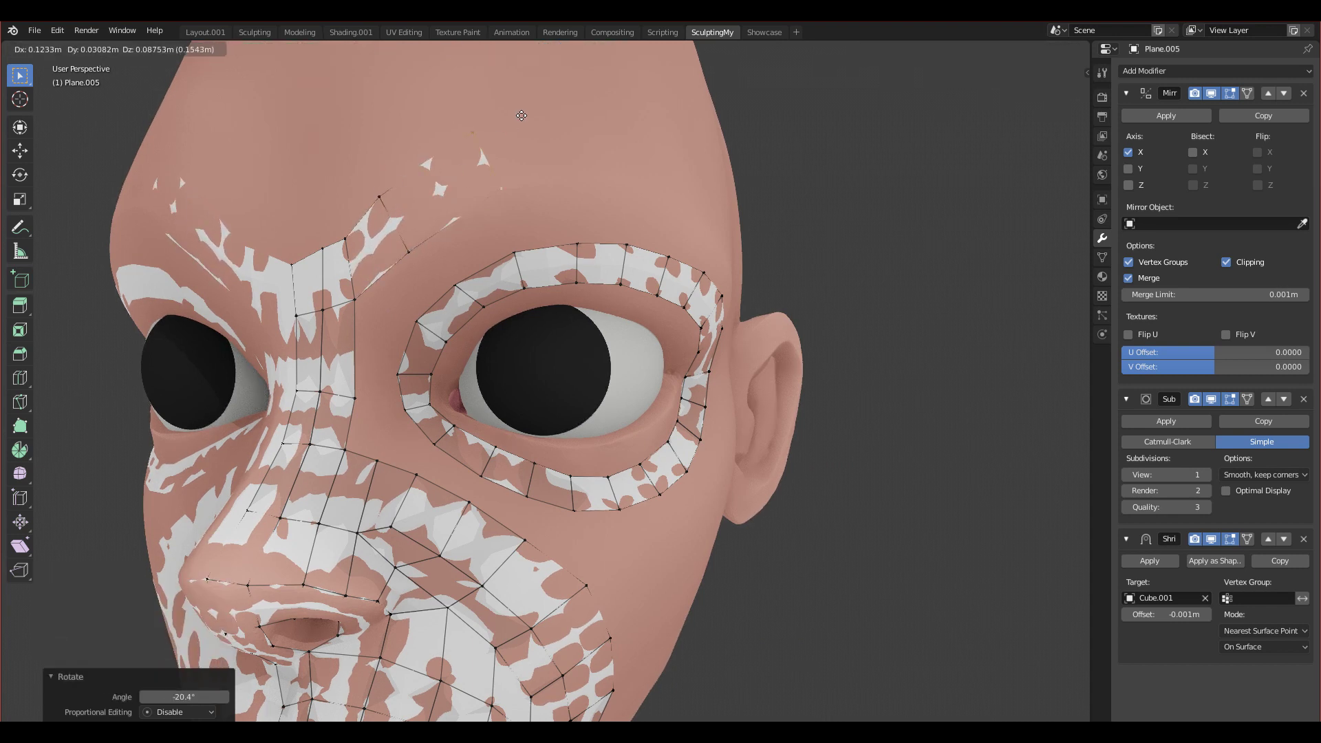
click(433, 180)
key(r)
click(461, 216)
key(g)
click(385, 258)
Step: Extrude the brow strip's end edge twice to above the eye and rotate the new end 15.7°
middle_drag(438, 209, 381, 309)
key(e)
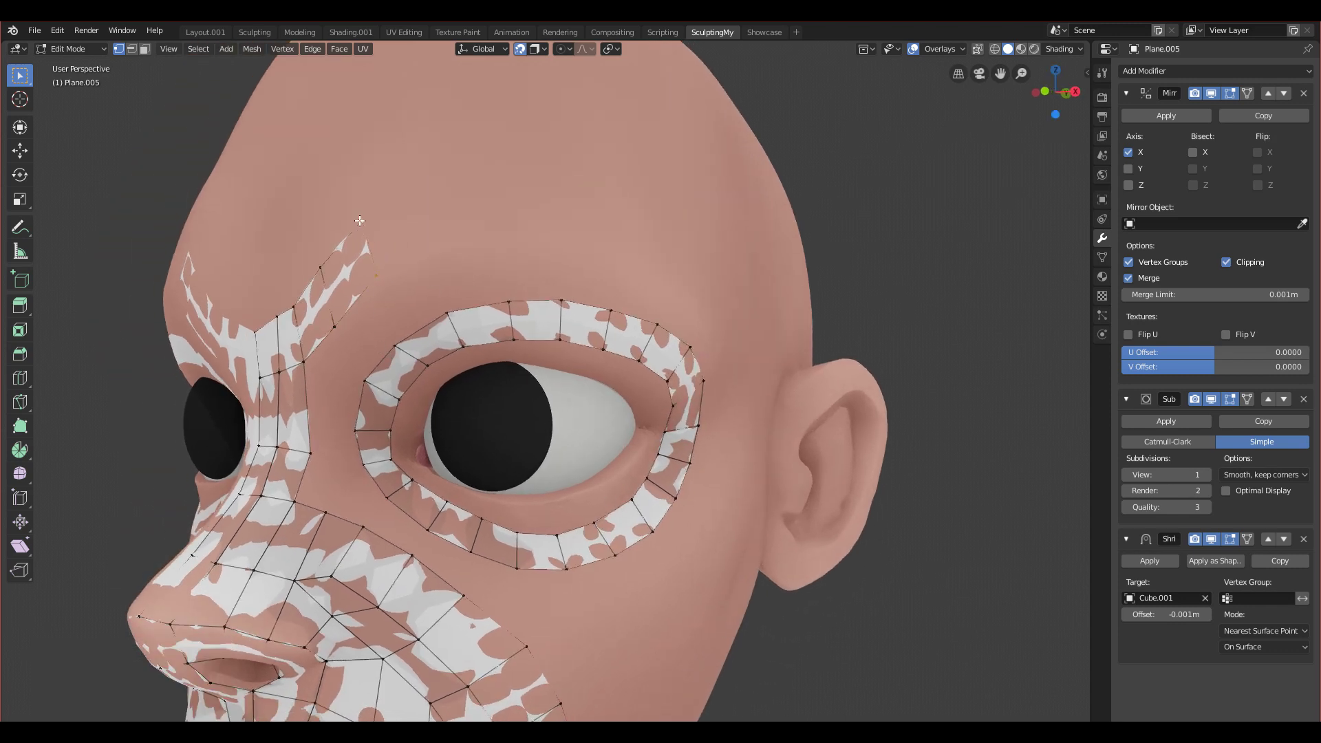
click(468, 211)
key(r)
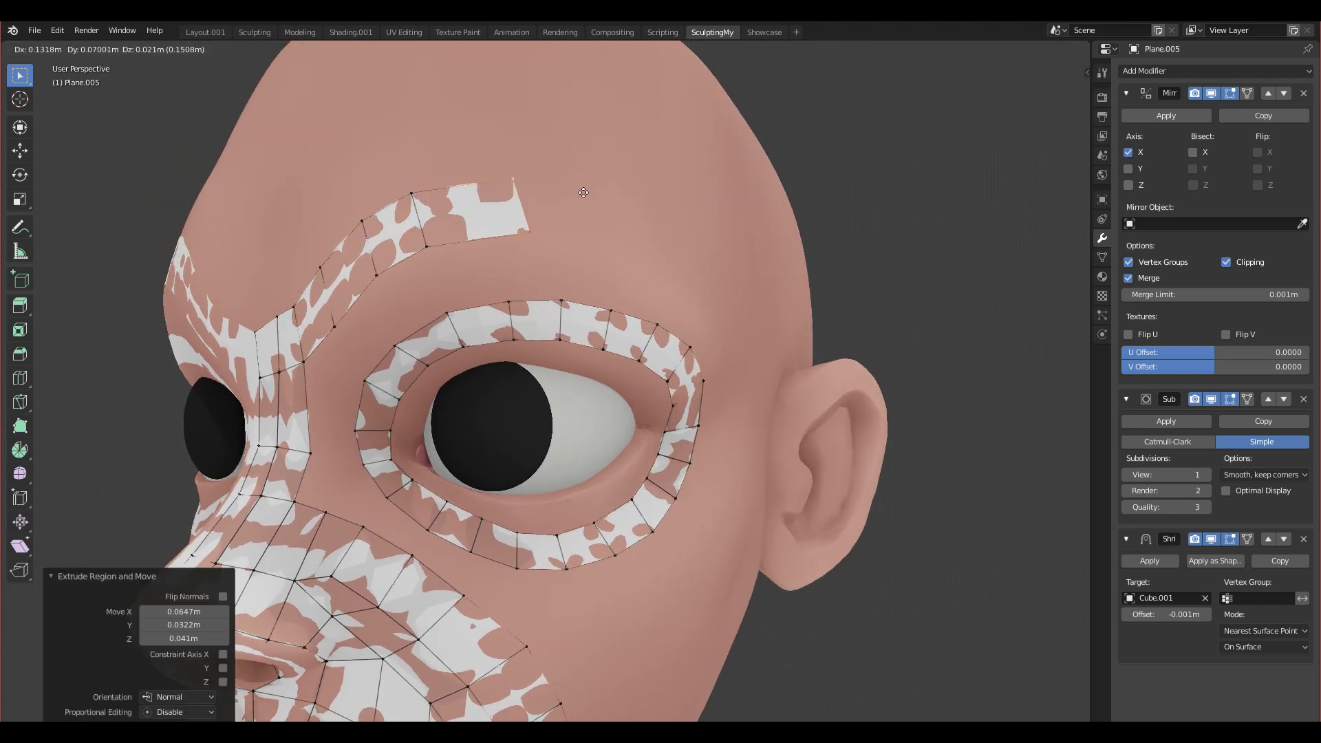
click(594, 225)
Step: Move the cross edge before the brow strip's end outward by 0.00717, 0.0036 and 0.004 m in X, Y and Z
shift+middle_drag(595, 224, 458, 244)
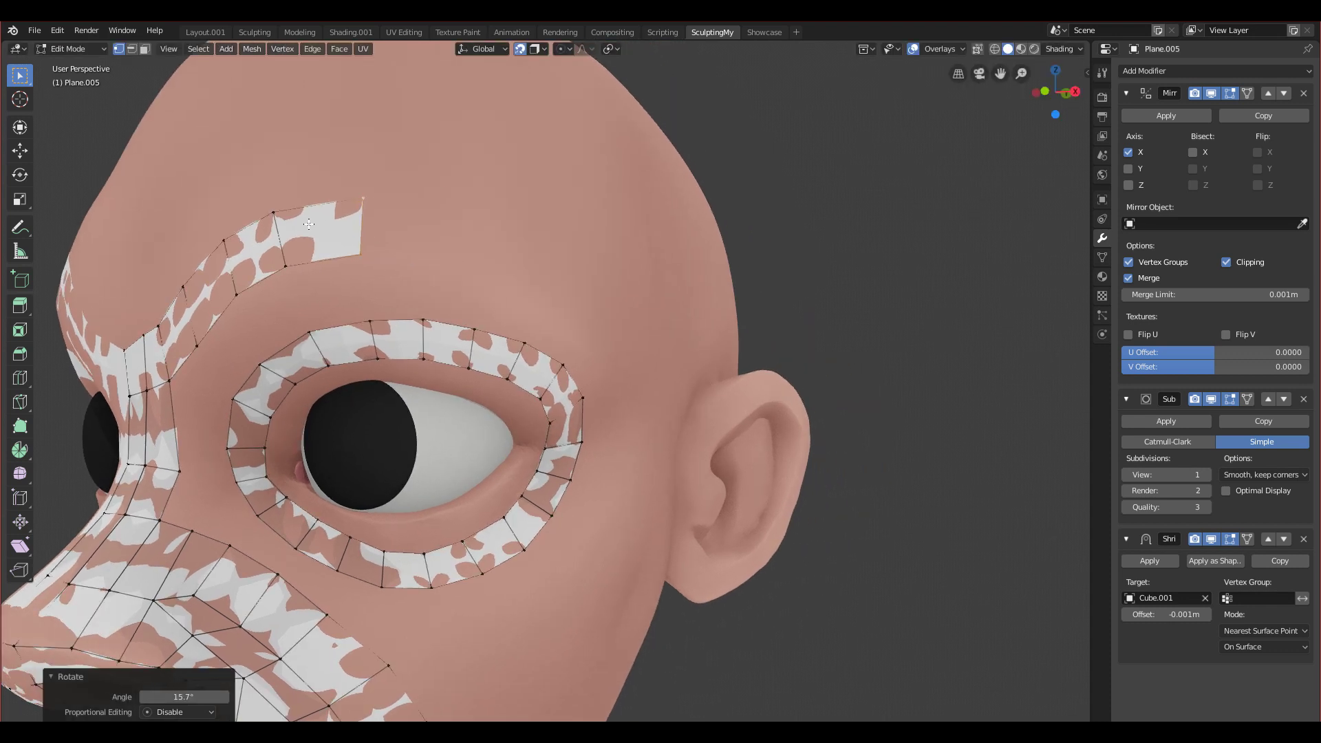
click(274, 217)
drag(282, 268, 316, 271)
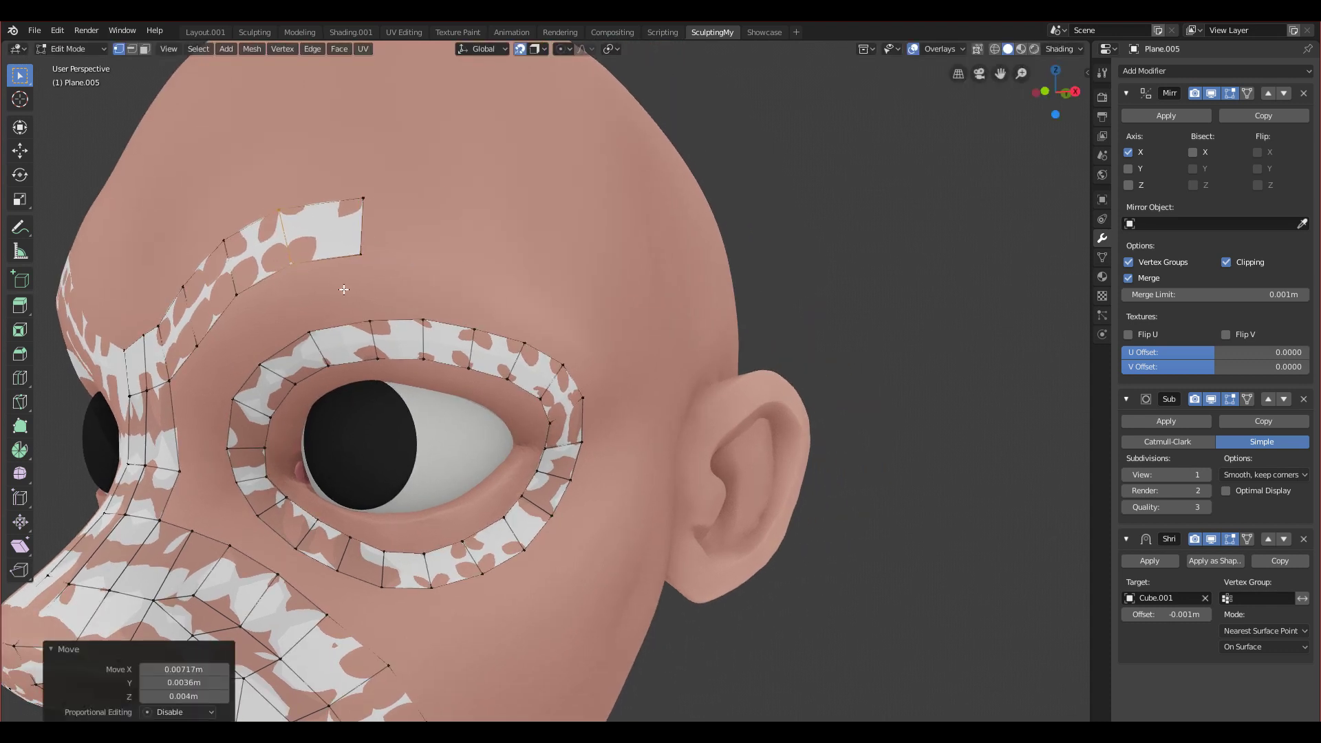
Step: Extrude the brow strip's end edge twice toward the outer brow and rotate the new end downward
click(361, 256)
shift+click(363, 198)
key(e)
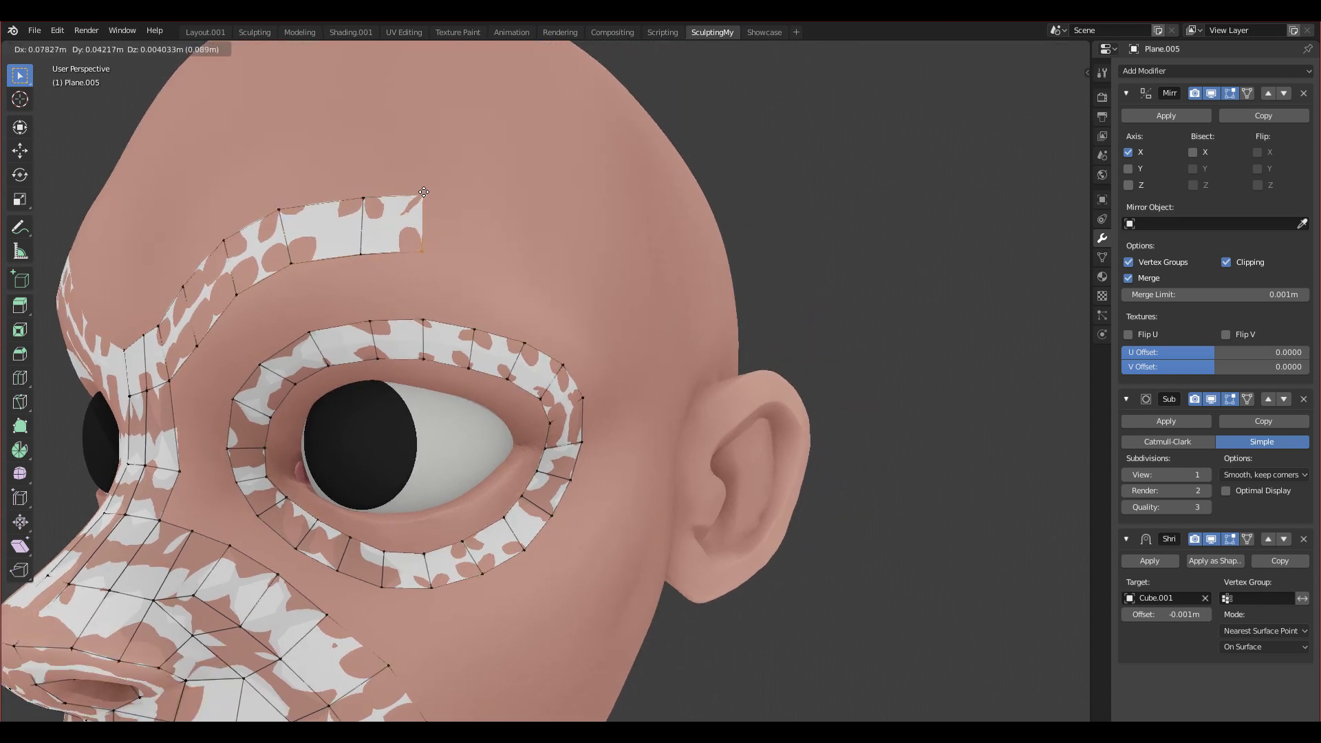
click(435, 195)
key(e)
click(511, 206)
key(r)
click(540, 233)
Step: Reposition the brow strip's end edge, extrude it 0.0759, 0.0555 and -0.041 m toward the temple and rotate the new end
shift+middle_drag(534, 289, 366, 296)
middle_drag(366, 296, 564, 281)
key(g)
click(346, 313)
shift+middle_drag(591, 229, 590, 266)
key(e)
click(631, 271)
key(r)
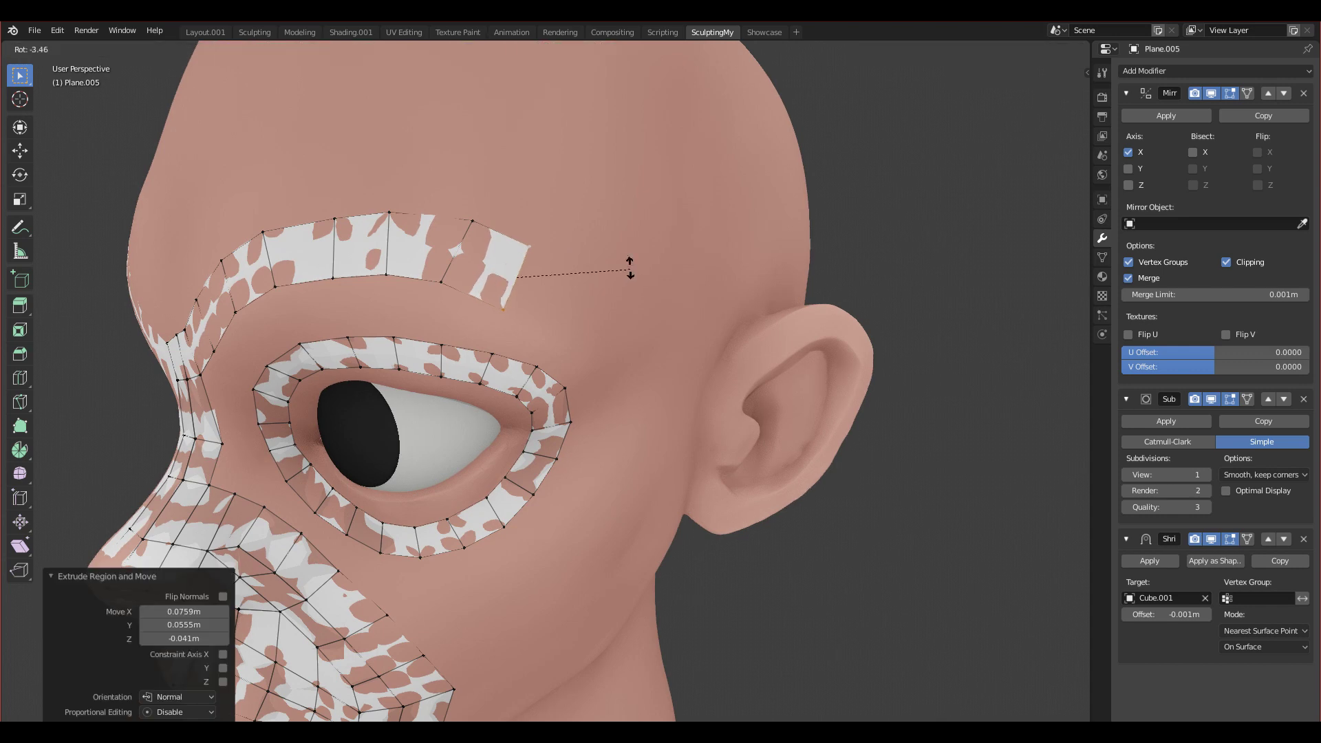
click(631, 281)
Step: Extrude the brow strip's end toward the temple, undo the trial move and extrude again by 0.0283, 0.102 and -0.0564 m
middle_drag(615, 335, 509, 296)
key(e)
click(487, 301)
key(g)
click(526, 316)
key(ctrl+z)
shift+middle_drag(550, 316, 534, 309)
key(e)
click(552, 317)
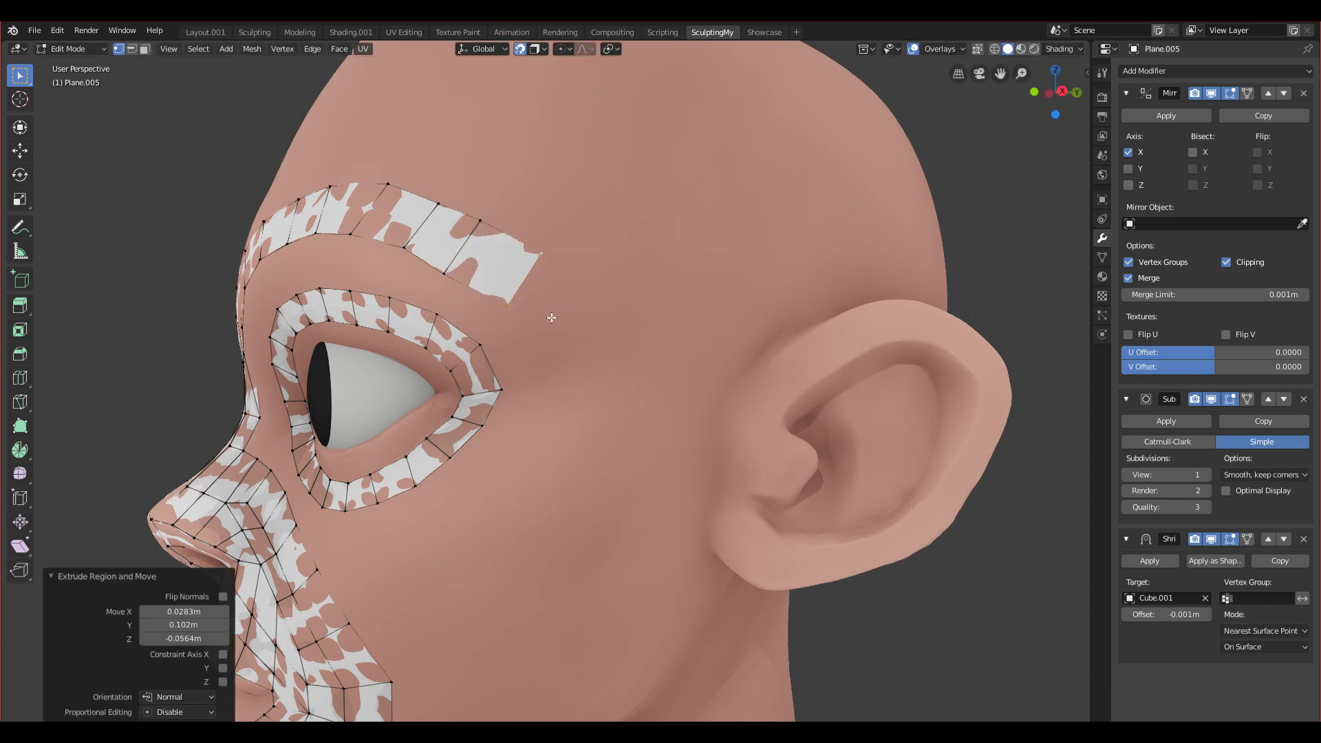
Step: Nudge the lower vertex of the cross edge just before the brow strip's outer end
click(442, 274)
key(g)
click(448, 268)
Step: Extrude the brow strip's end edge down the temple past the outer eye corner and rotate the new end
click(504, 308)
middle_drag(565, 278, 457, 260)
key(e)
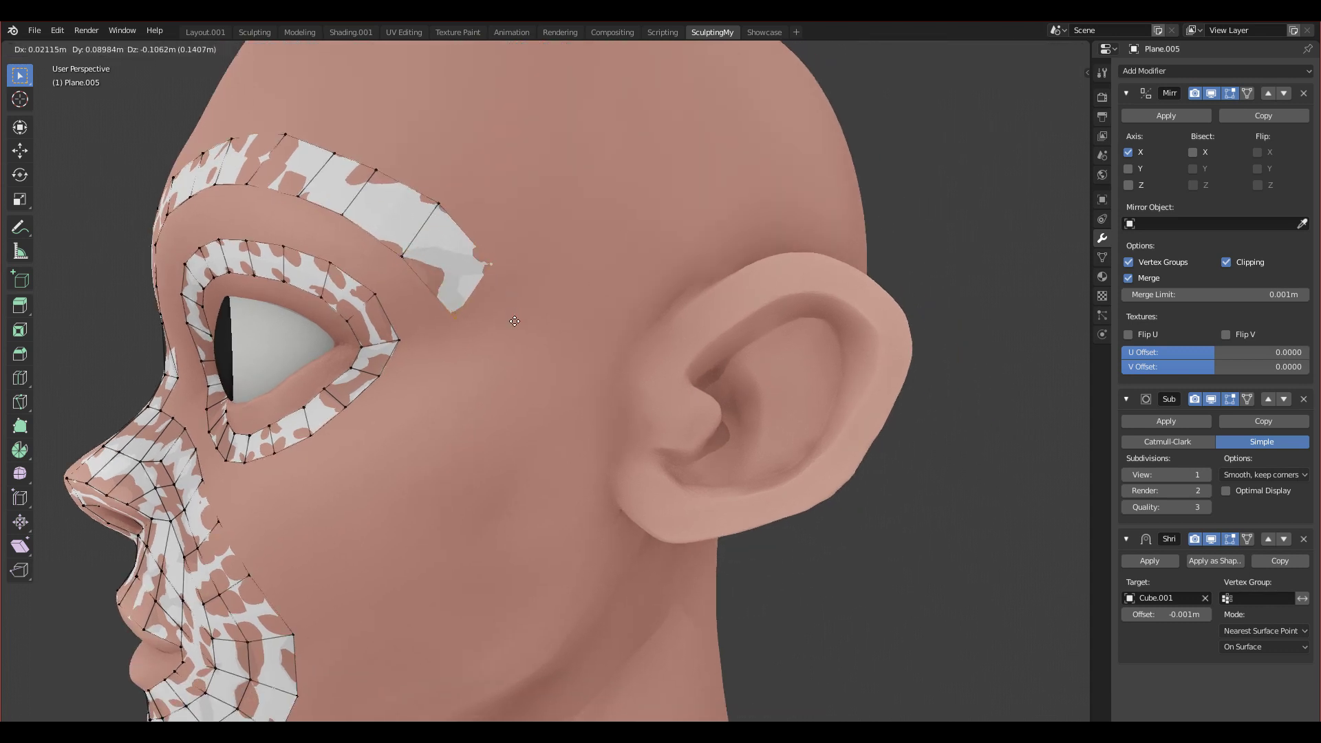
click(510, 286)
key(r)
click(549, 329)
Step: Lower and rotate the brow strip's new end edge, finishing with a move of -0.000736, 0.000231 and -0.0122 m in X, Y and Z
key(g)
click(557, 365)
key(r)
click(567, 366)
key(g)
click(568, 371)
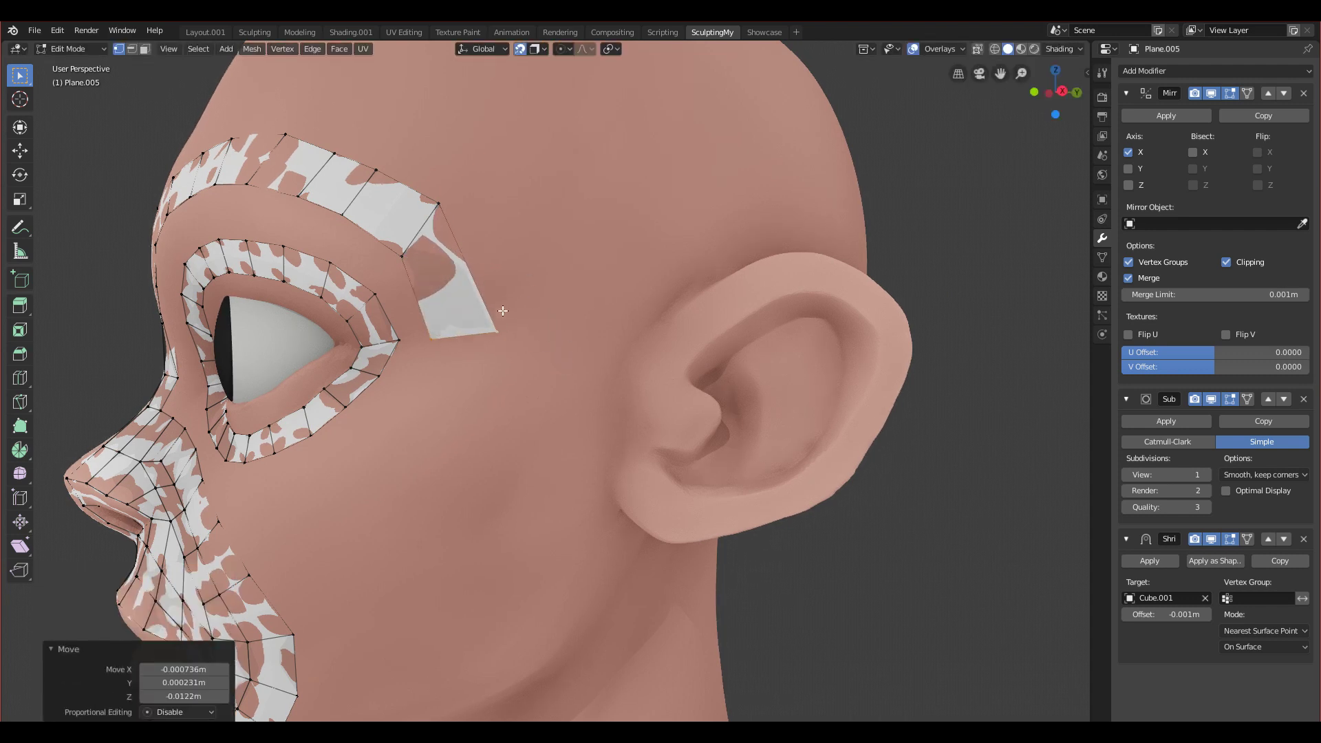
Step: Move the outer vertex of the cross edge above the brow strip's end by 0.0041, 0.0227 and -0.0458 m
click(435, 203)
key(g)
click(454, 237)
Step: Refine the cross edge above the brow strip's end, finally moving its outer vertex by 0.000693, 0.00926 and -0.0196 m
middle_drag(504, 338, 705, 324)
key(grave)
click(823, 319)
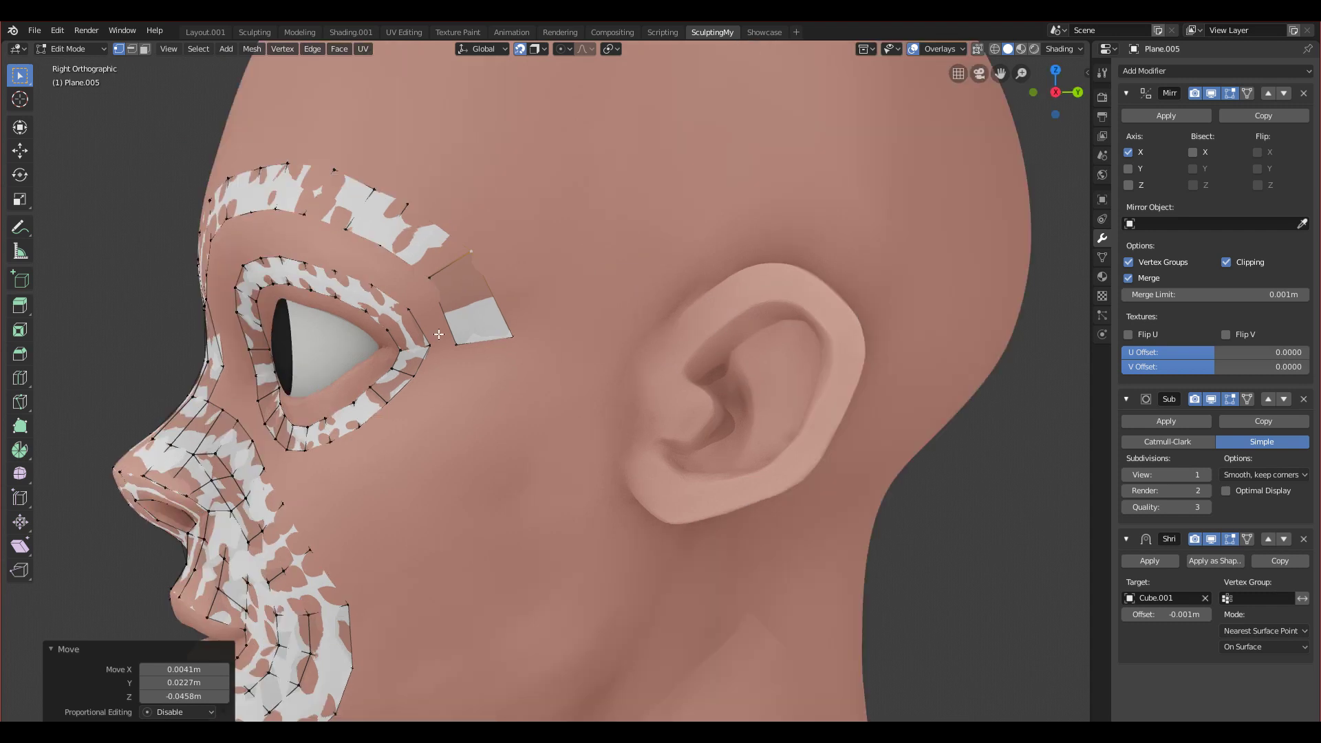
middle_drag(467, 307, 474, 213)
click(474, 168)
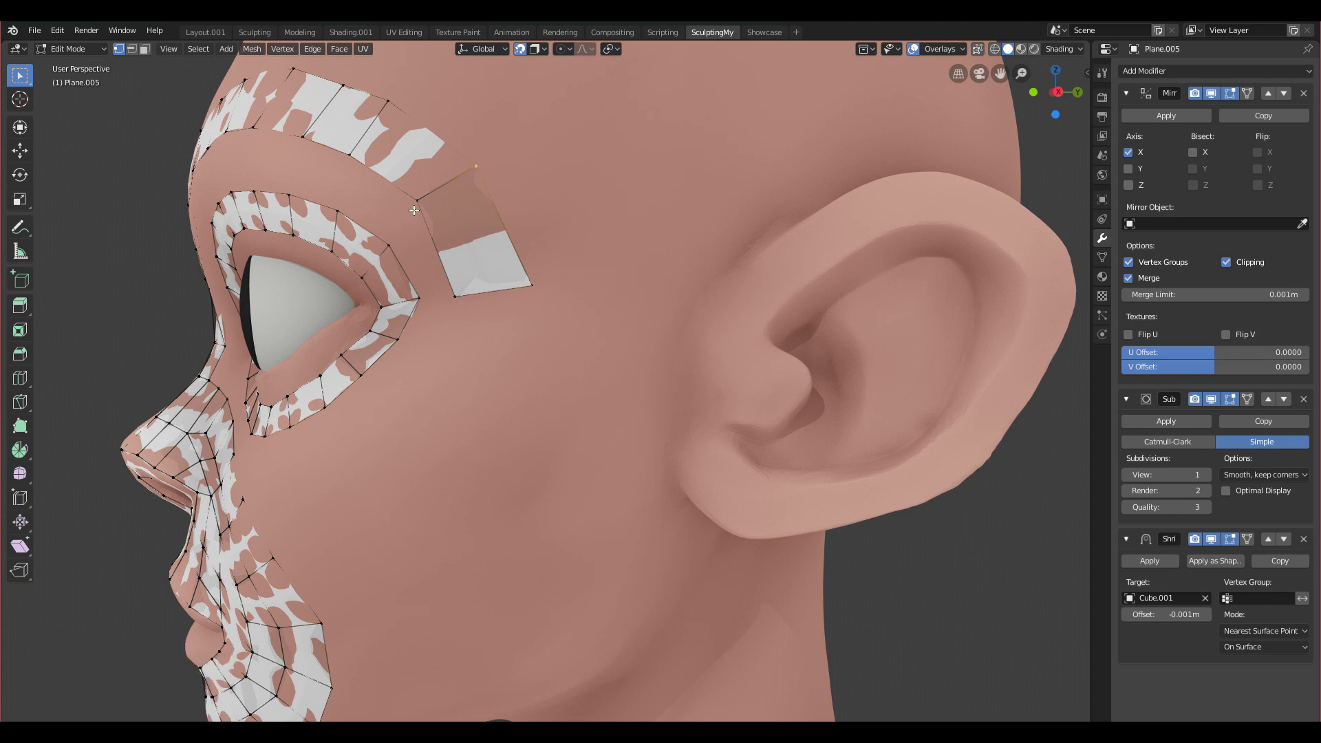
key(g)
click(470, 203)
click(483, 174)
key(g)
click(490, 189)
scroll(332, 430, down, 3)
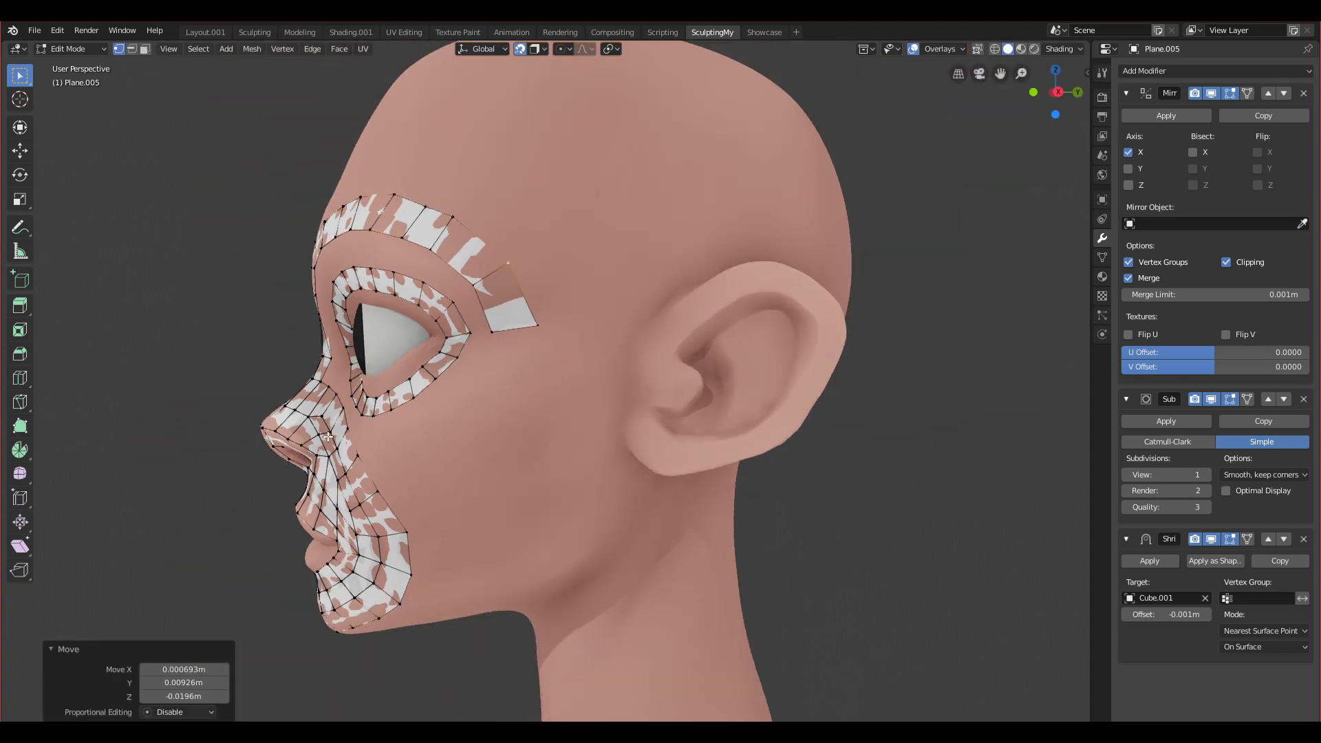
Step: Move two vertices on the outer border of the cheek mesh inward and upward, beside the nose and mouth strips
key(KP_1)
middle_drag(519, 485, 410, 443)
scroll(418, 444, up, 5)
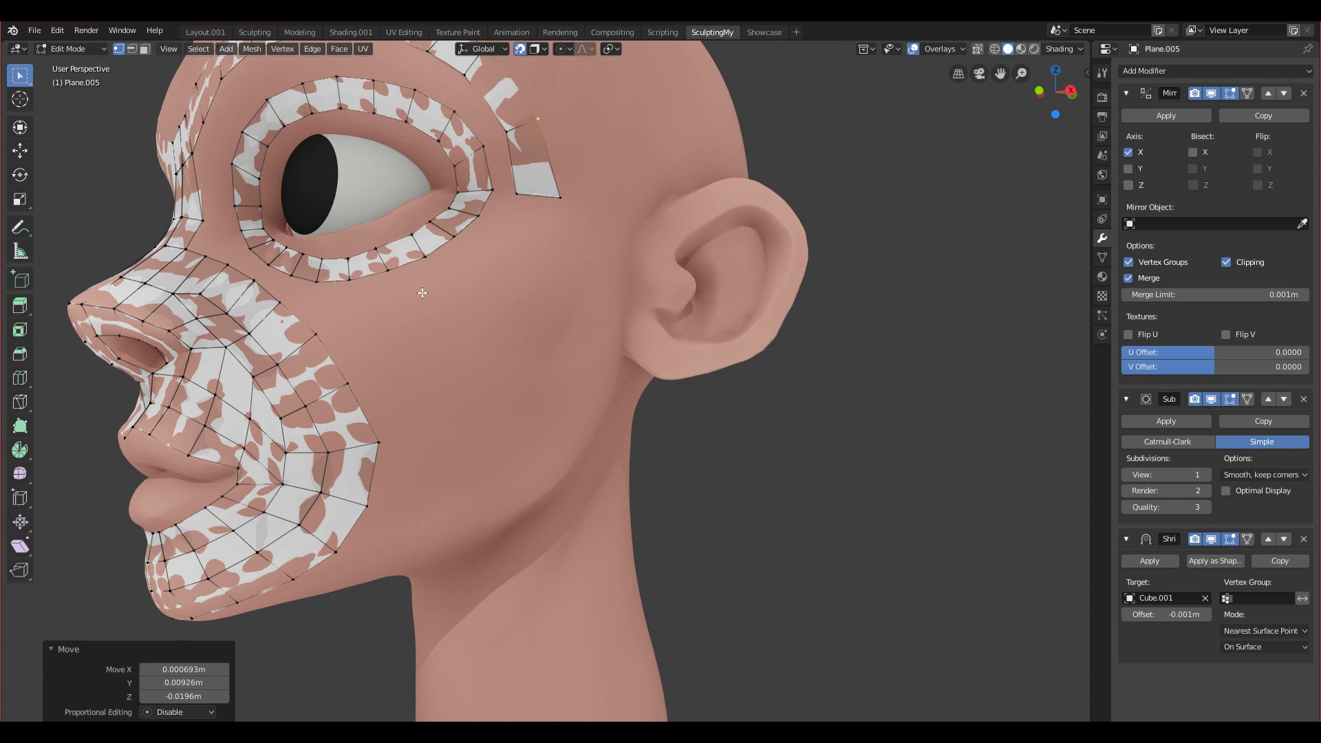
mouse_move(426, 324)
middle_down()
mouse_move(377, 369)
mouse_move(421, 330)
middle_up()
middle_drag(341, 327, 452, 417)
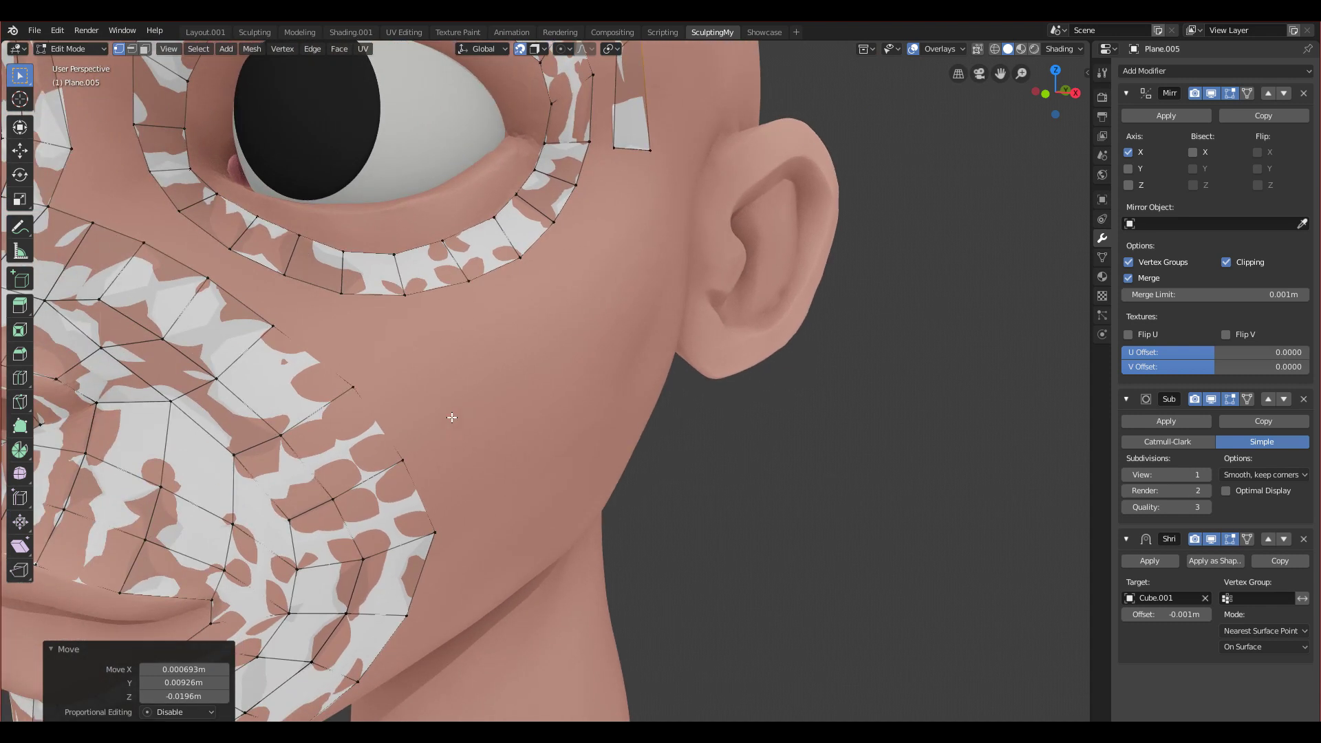
click(350, 388)
key(g)
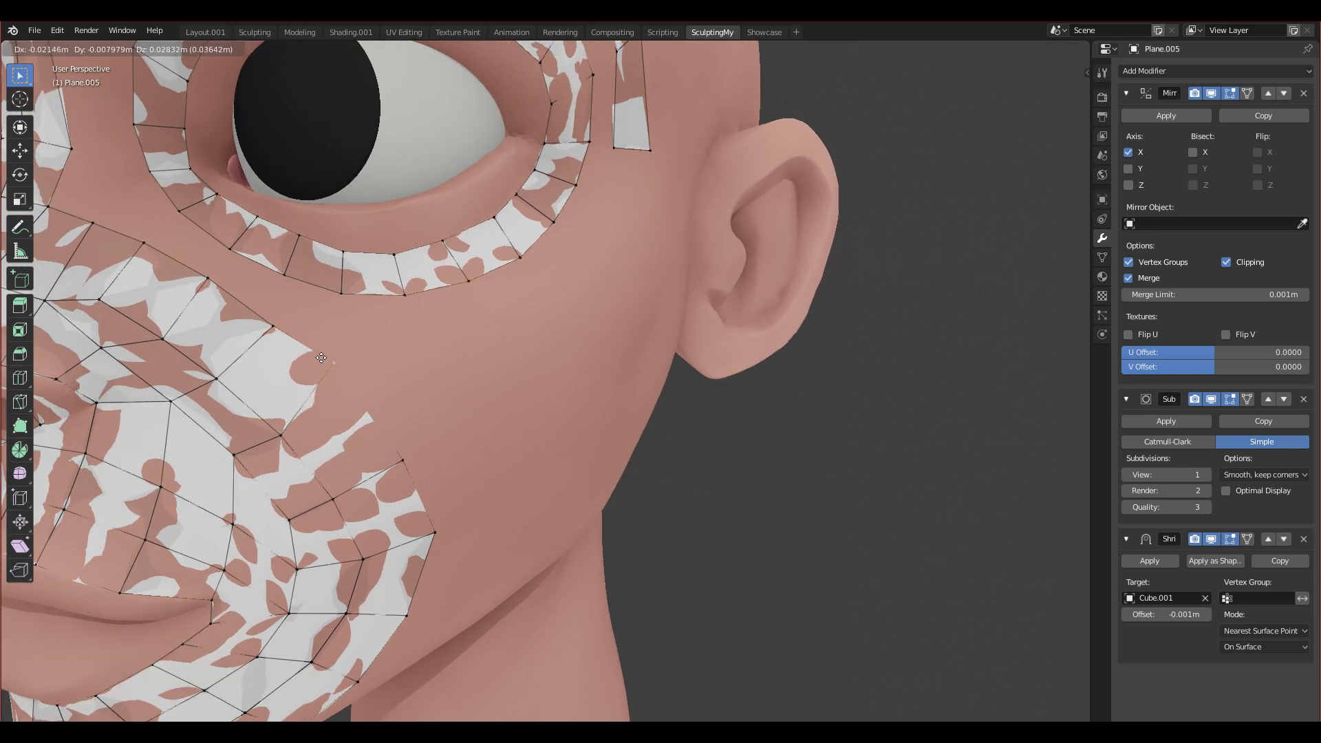
click(332, 373)
key(g)
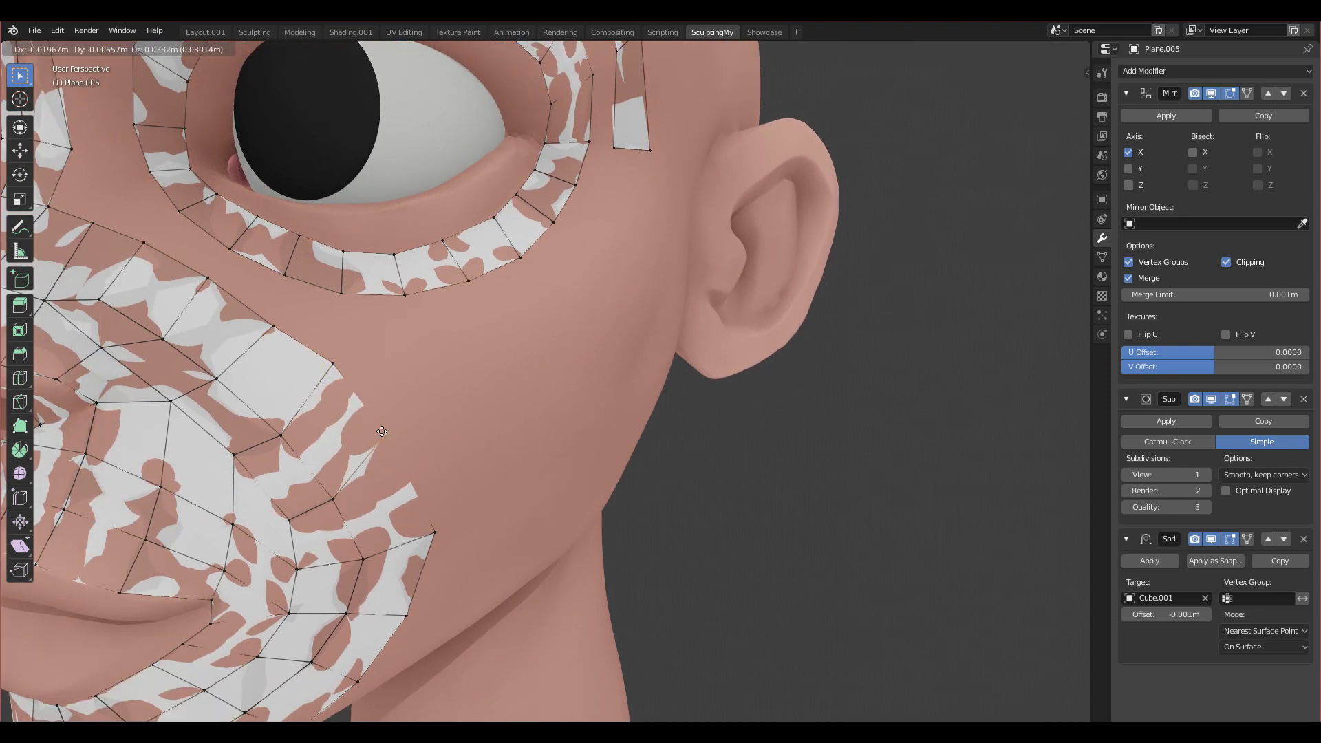
click(389, 426)
Step: Fine-tune the cheek border vertices, including a move of -0.00968, -0.00857 and 0.00581 m for the lower one
middle_drag(390, 427, 353, 388)
key(g)
click(375, 441)
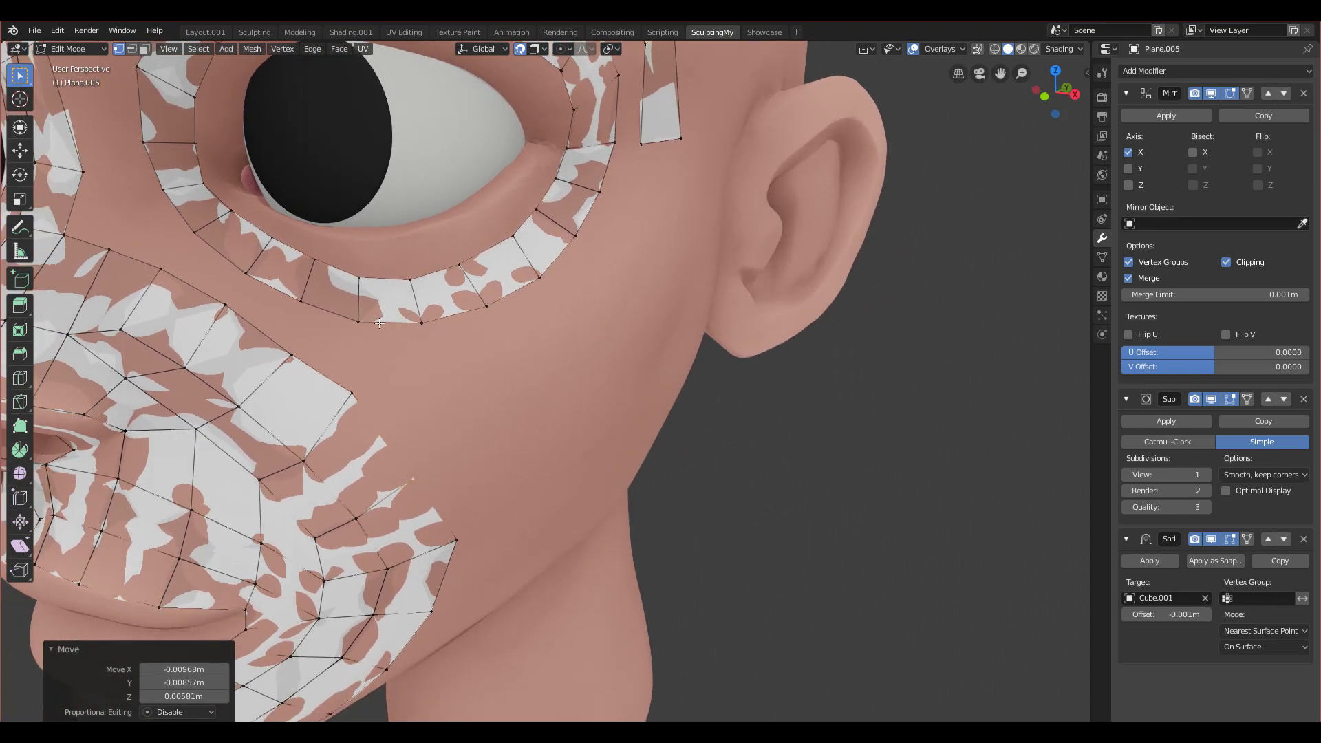
key(g)
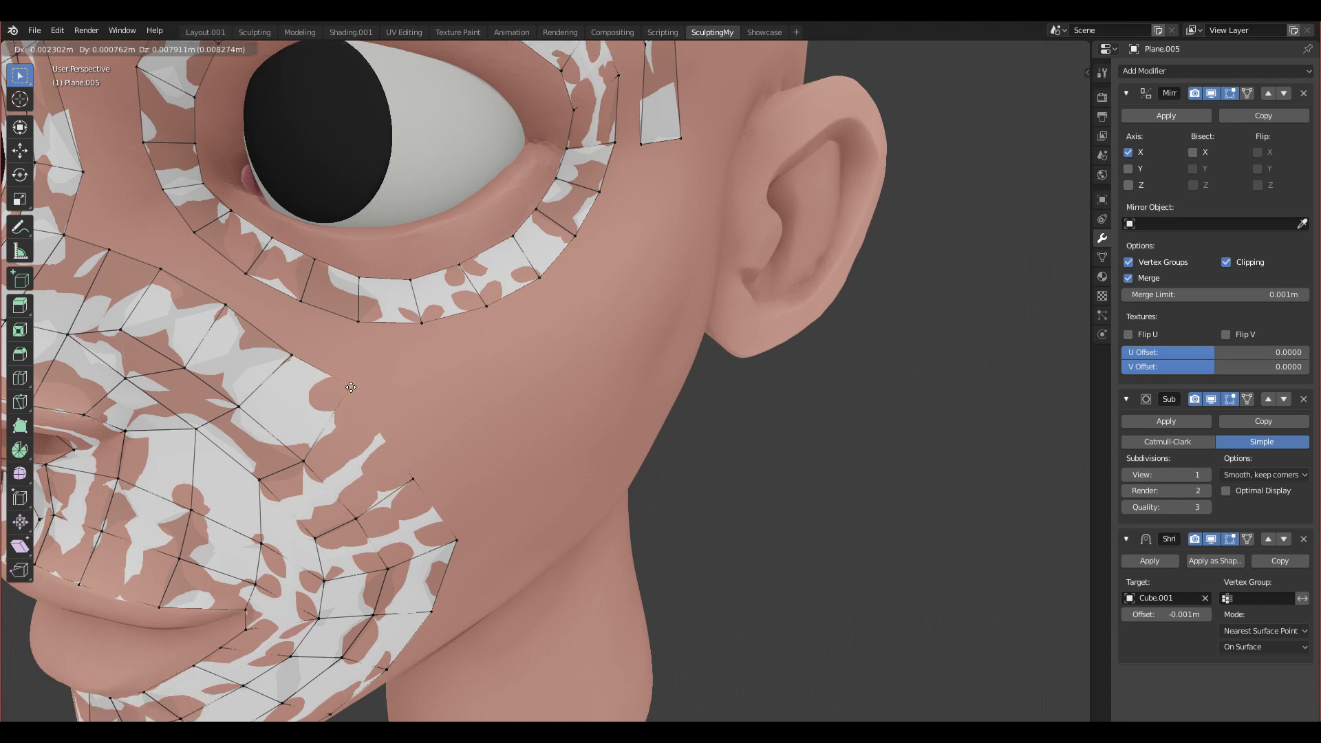
click(372, 411)
key(g)
click(404, 475)
Step: Extrude the upper cheek border edge outward below the eye, rotate the new edge 22.2° and scale it by 0.848
middle_drag(405, 474, 338, 409)
key(e)
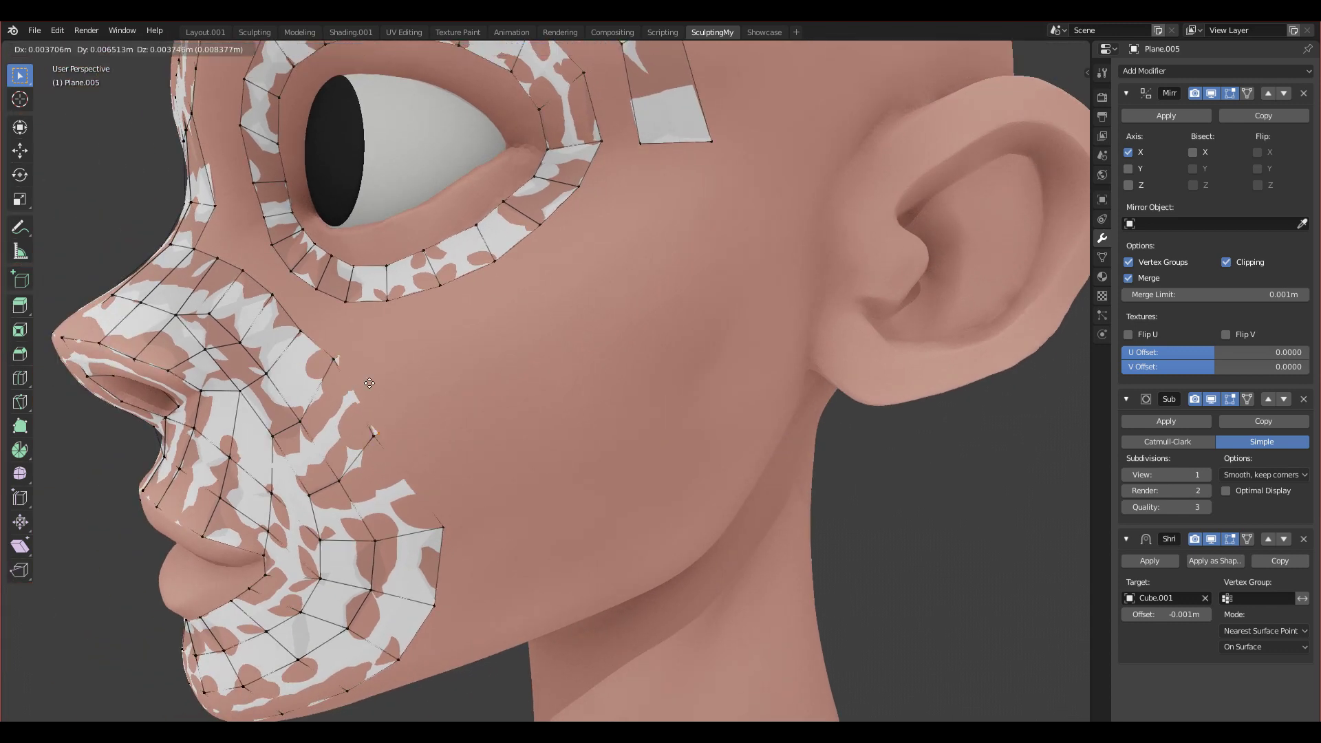
click(458, 353)
key(r)
click(472, 371)
key(s)
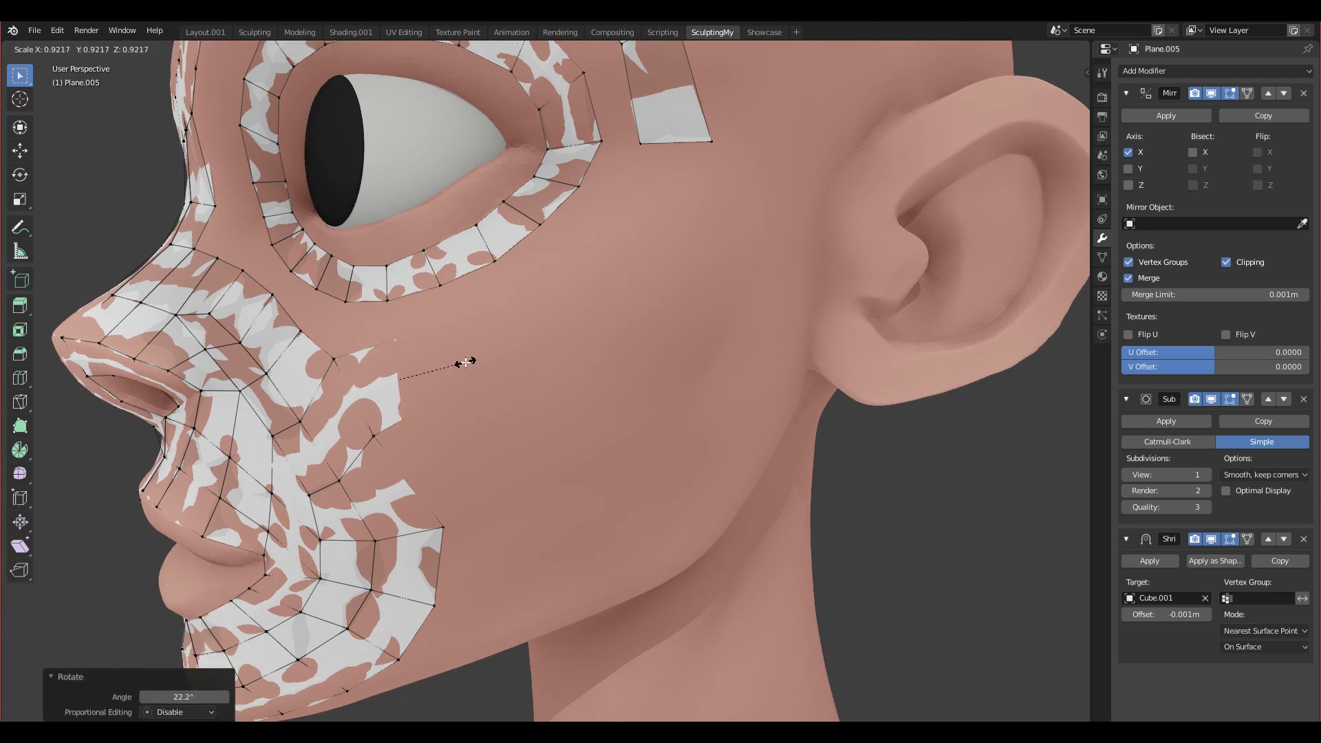
click(468, 359)
key(s)
click(460, 357)
key(r)
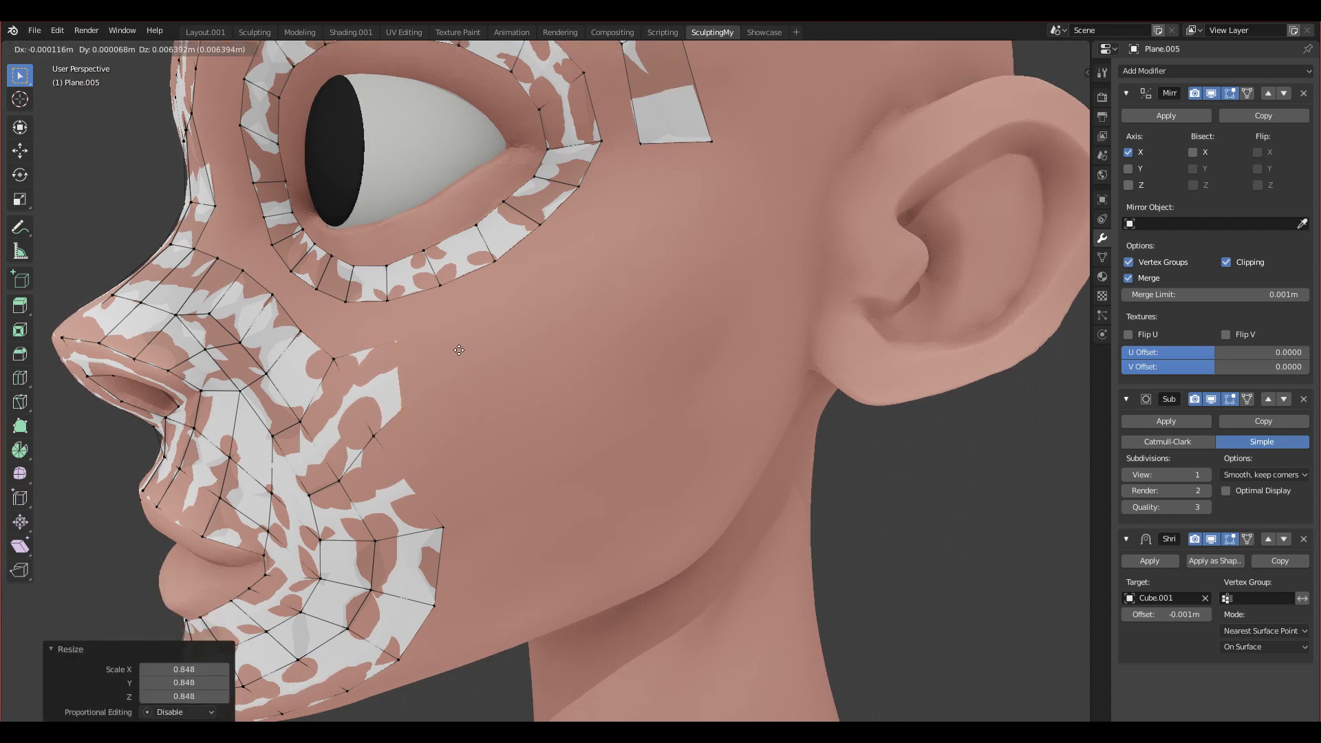
click(463, 348)
Step: Move the cheek strip's end outward below the eye, extrude it further toward the temple and rotate the new end
key(g)
click(522, 322)
shift+middle_drag(523, 323, 403, 359)
key(e)
click(525, 333)
key(r)
click(519, 314)
Step: Extrude the cheek strip again toward the temple, rotate its end by -7.54° and move it 0.00326, 0.00658 and 0.0238 m
key(e)
click(519, 306)
mouse_move(519, 306)
middle_down()
mouse_move(472, 360)
mouse_move(519, 307)
middle_up()
key(r)
click(533, 300)
key(g)
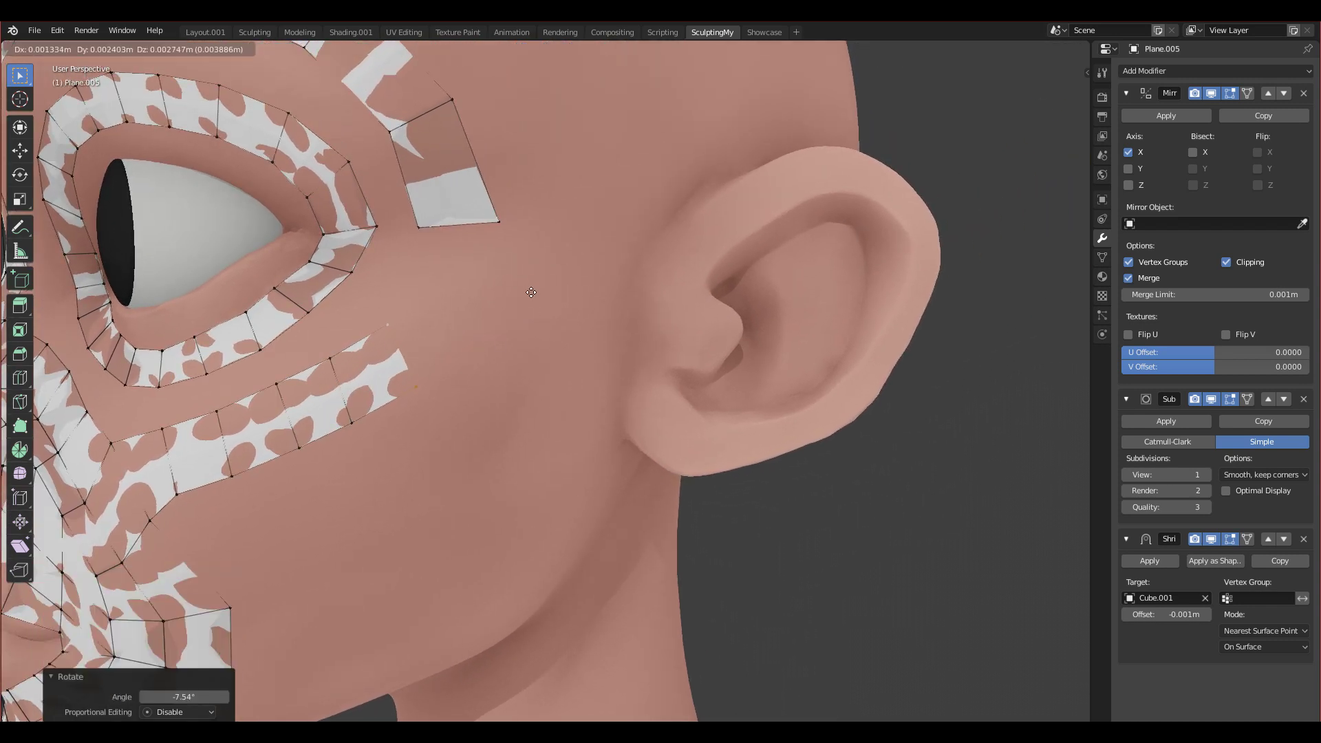
click(531, 280)
scroll(533, 282, up, 1)
shift+middle_drag(533, 282, 477, 353)
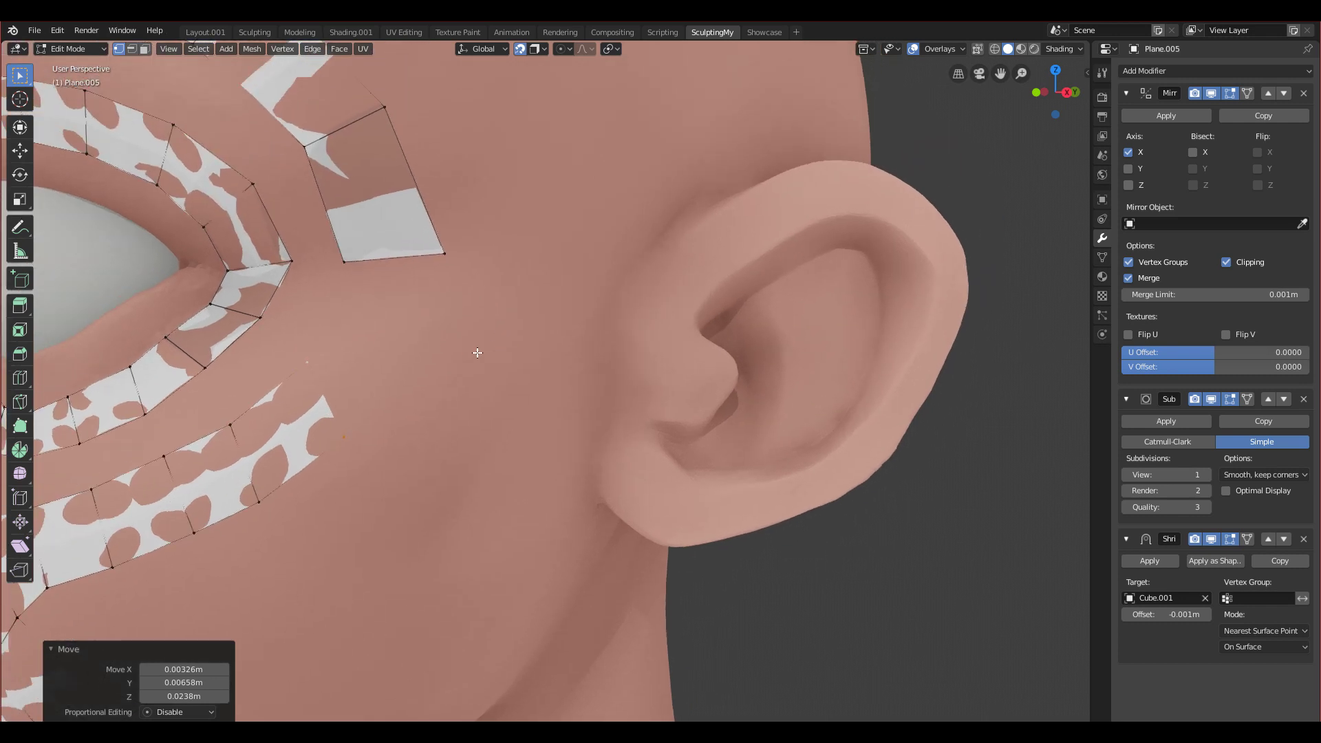
shift+middle_drag(405, 306, 380, 392)
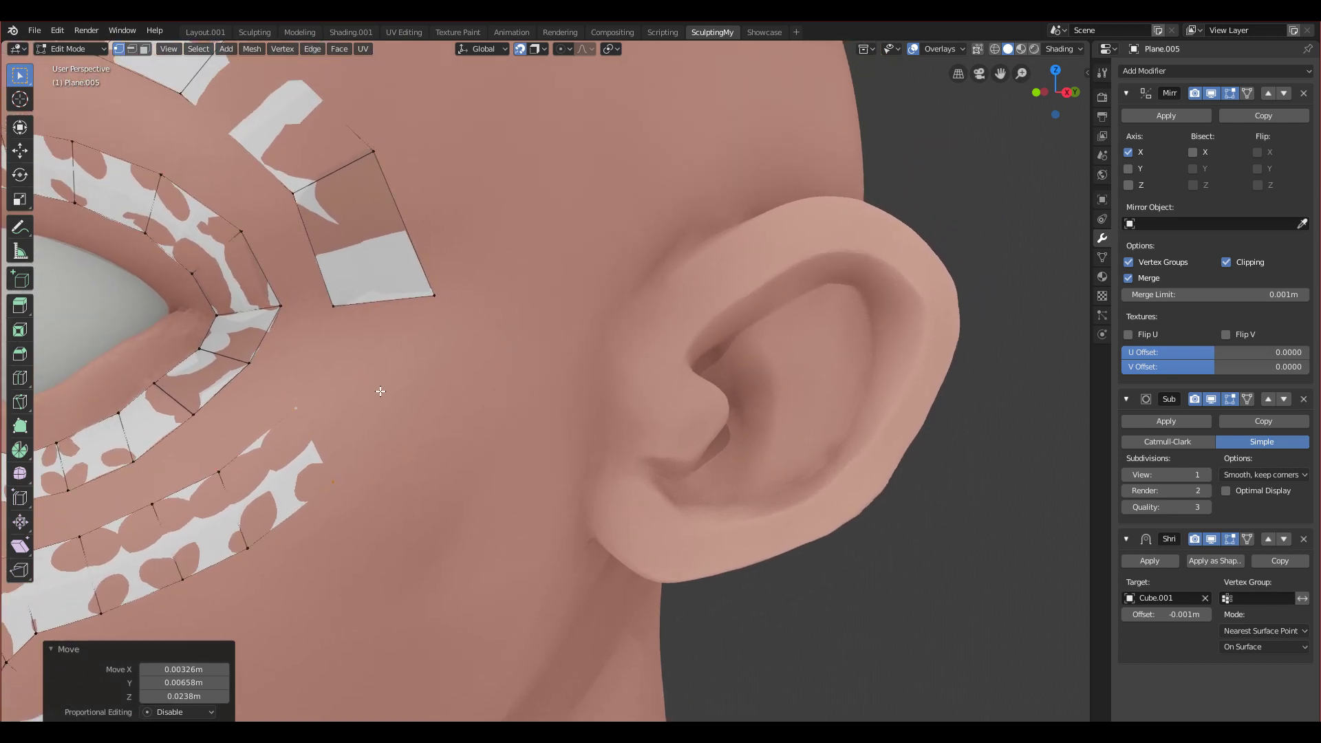
key(g)
right_click(342, 419)
key(e)
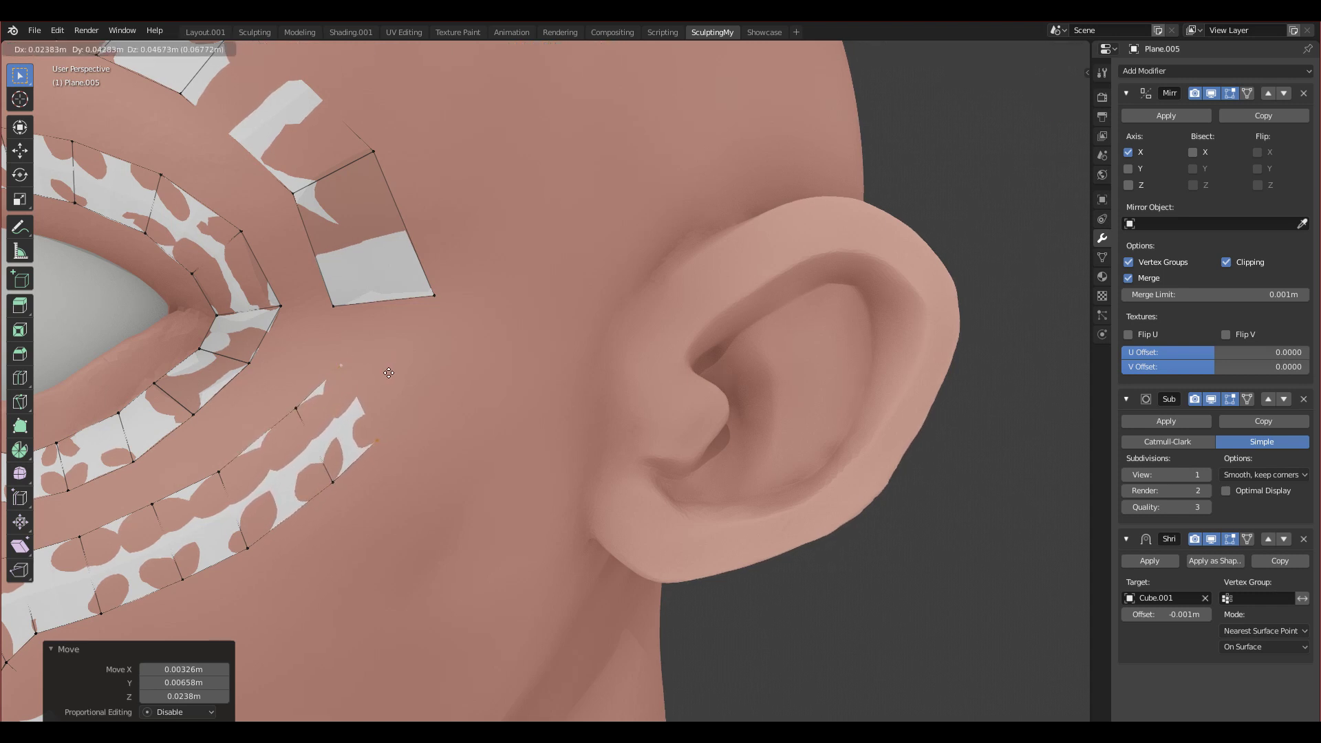
right_click(379, 348)
scroll(376, 363, down, 1)
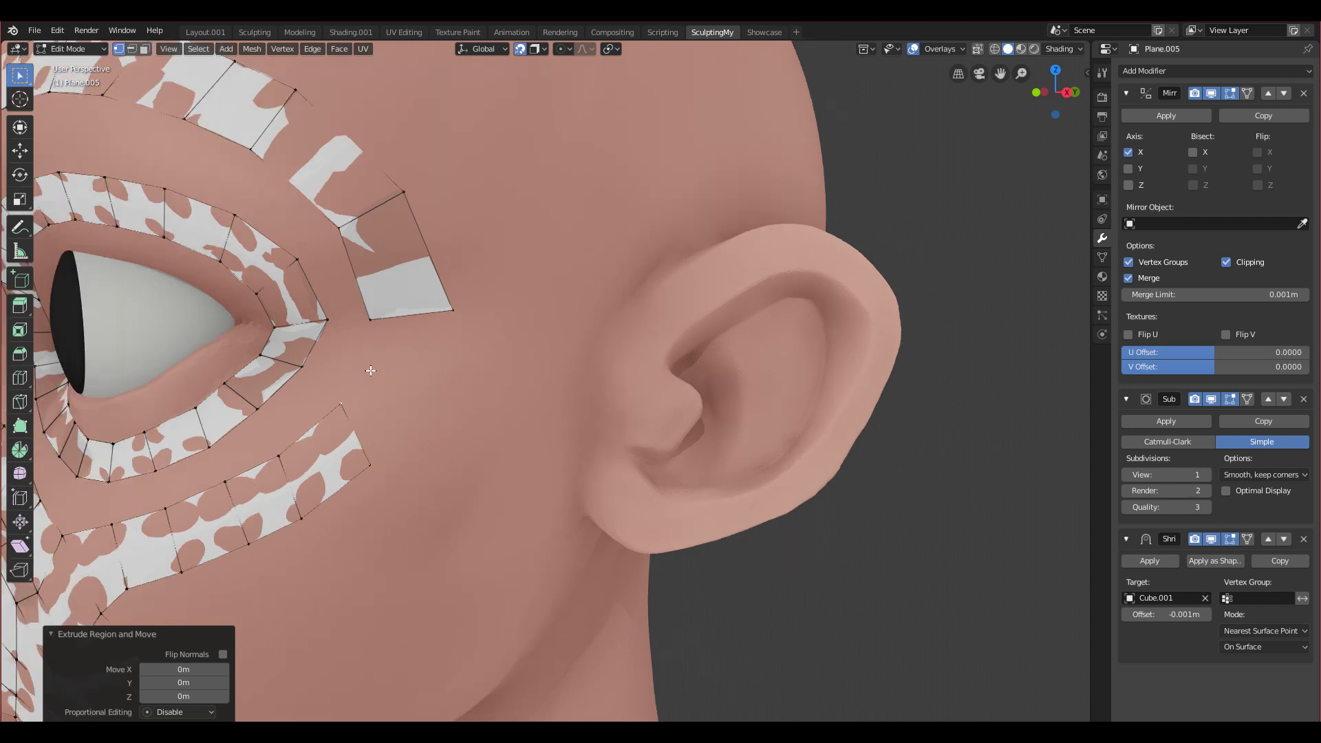
key(ctrl+z)
Step: Extrude the cheek strip's end edge by 0.0218, 0.0394 and 0.0486 m toward the brow strip's lower end
key(e)
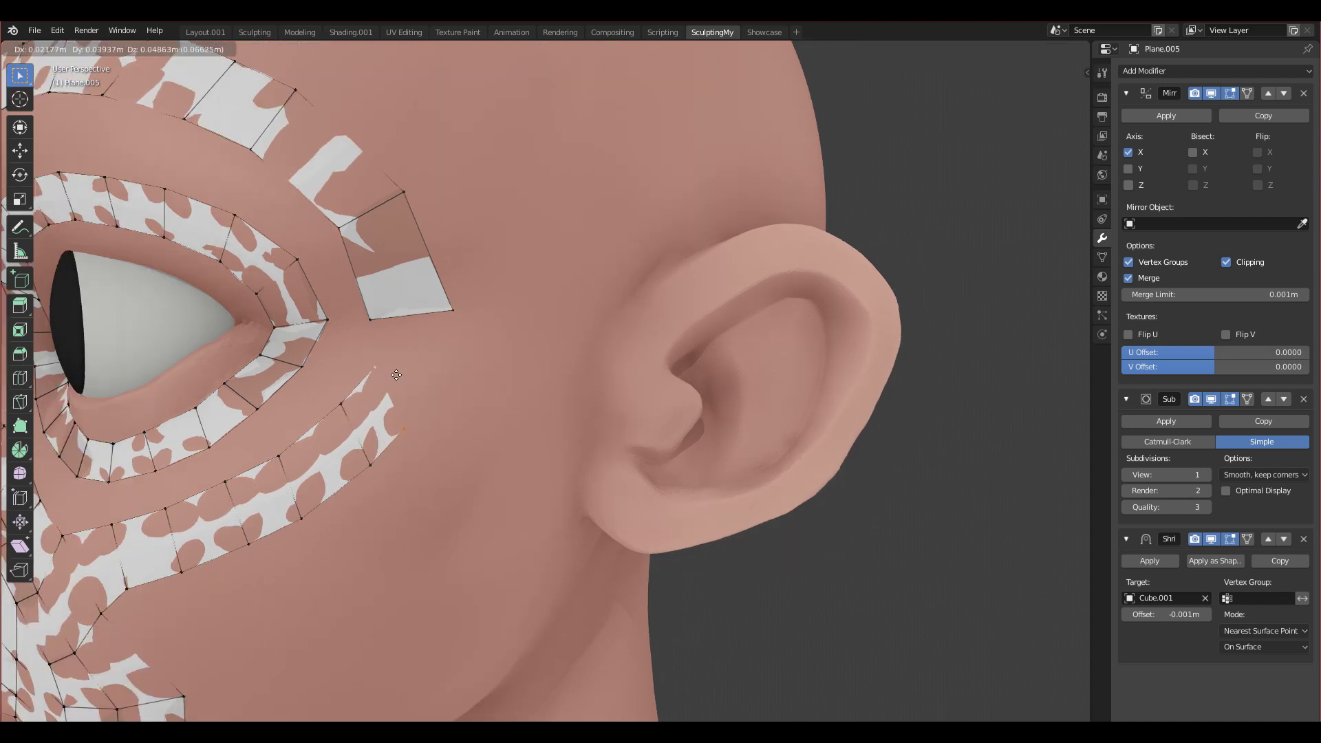
click(395, 374)
scroll(396, 376, down, 3)
middle_drag(407, 419, 438, 437)
scroll(438, 437, up, 4)
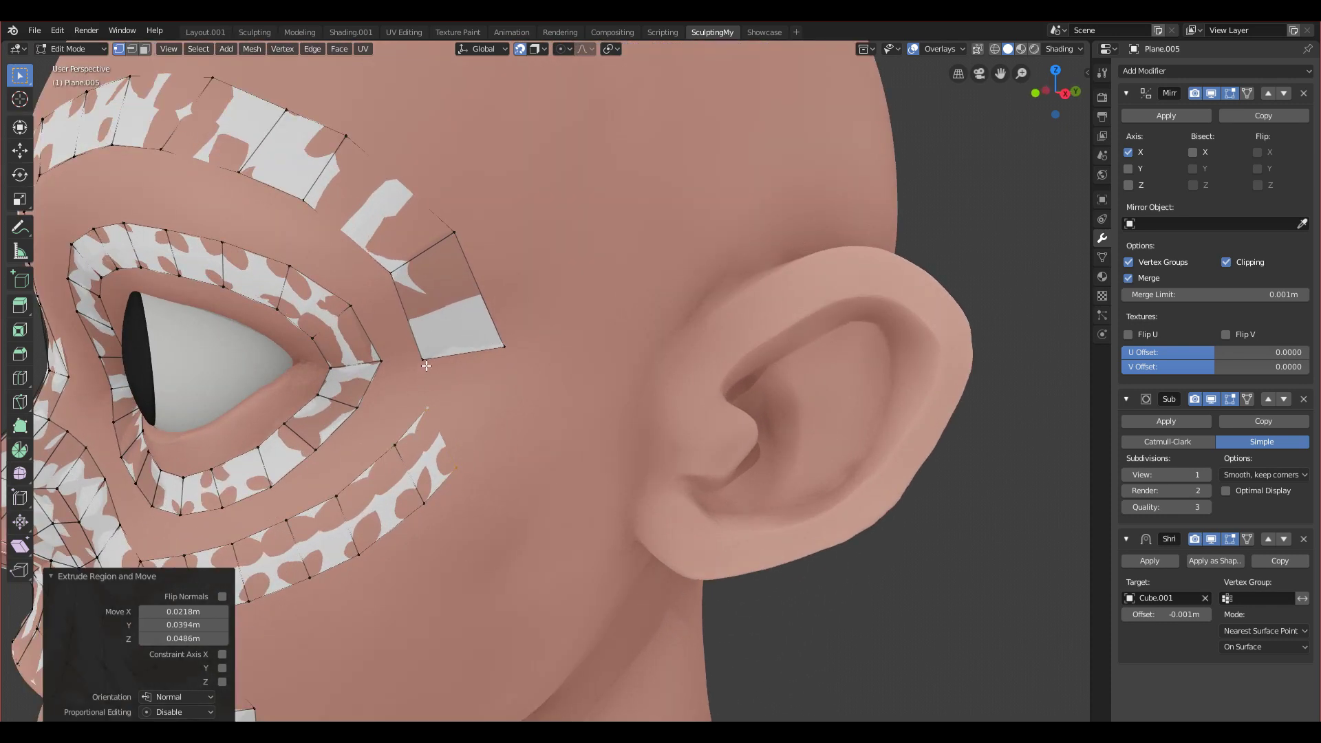
scroll(426, 372, up, 2)
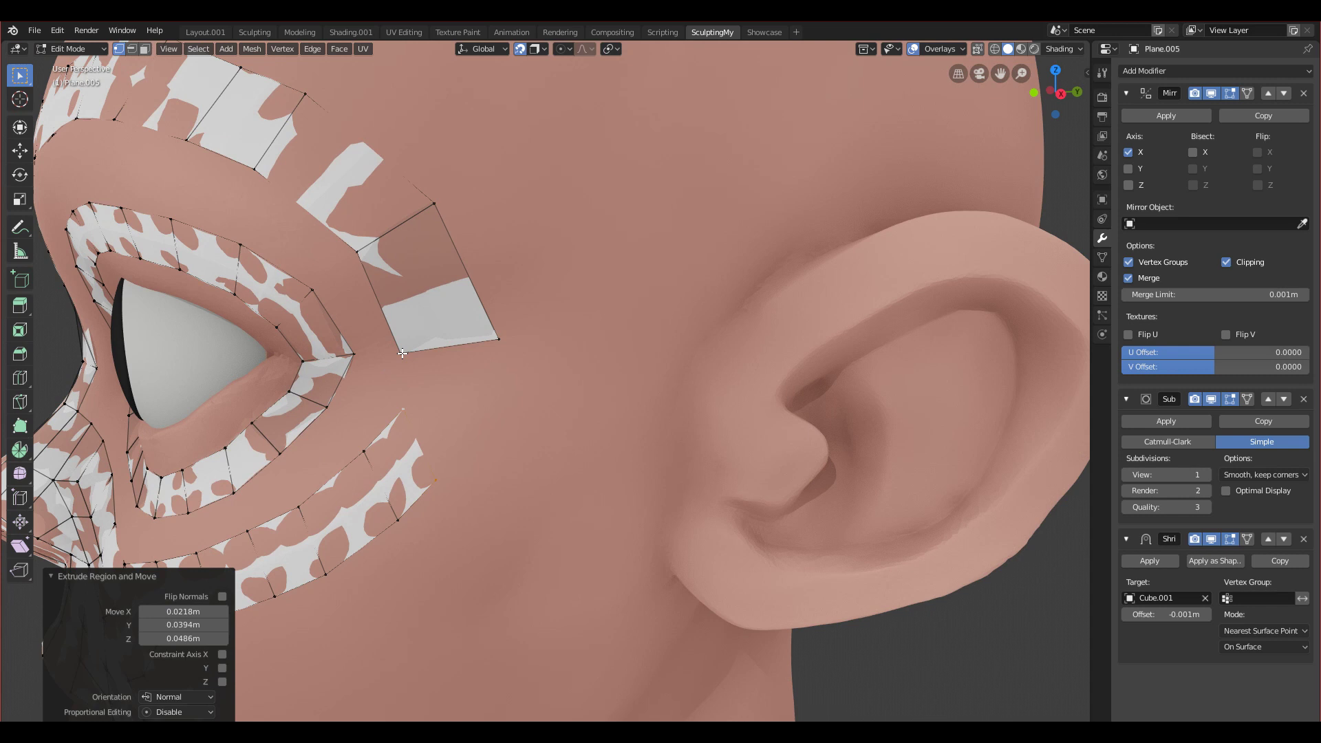
Step: Extrude the brow strip's lower end edge by 0.00388, 0.0107 and -0.0617 m to meet the cheek strip
click(402, 353)
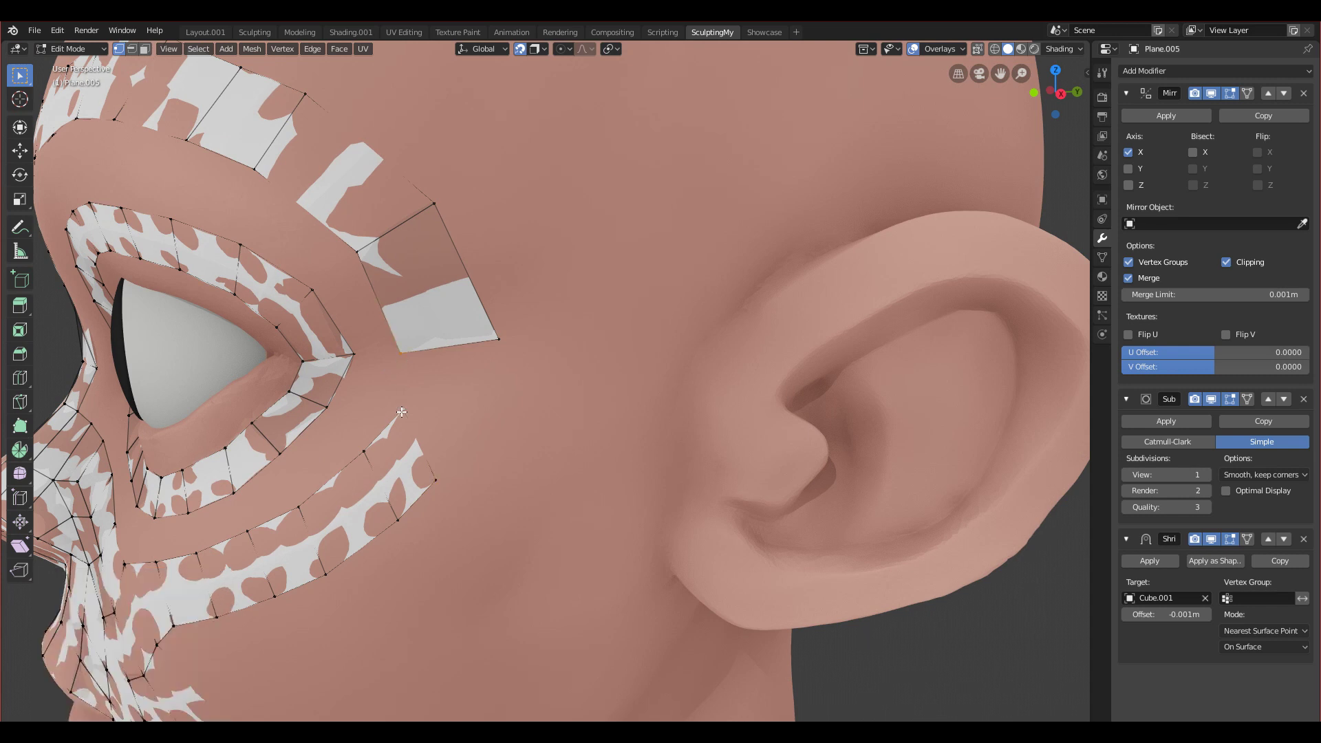
middle_drag(424, 324, 430, 369)
scroll(426, 358, up, 2)
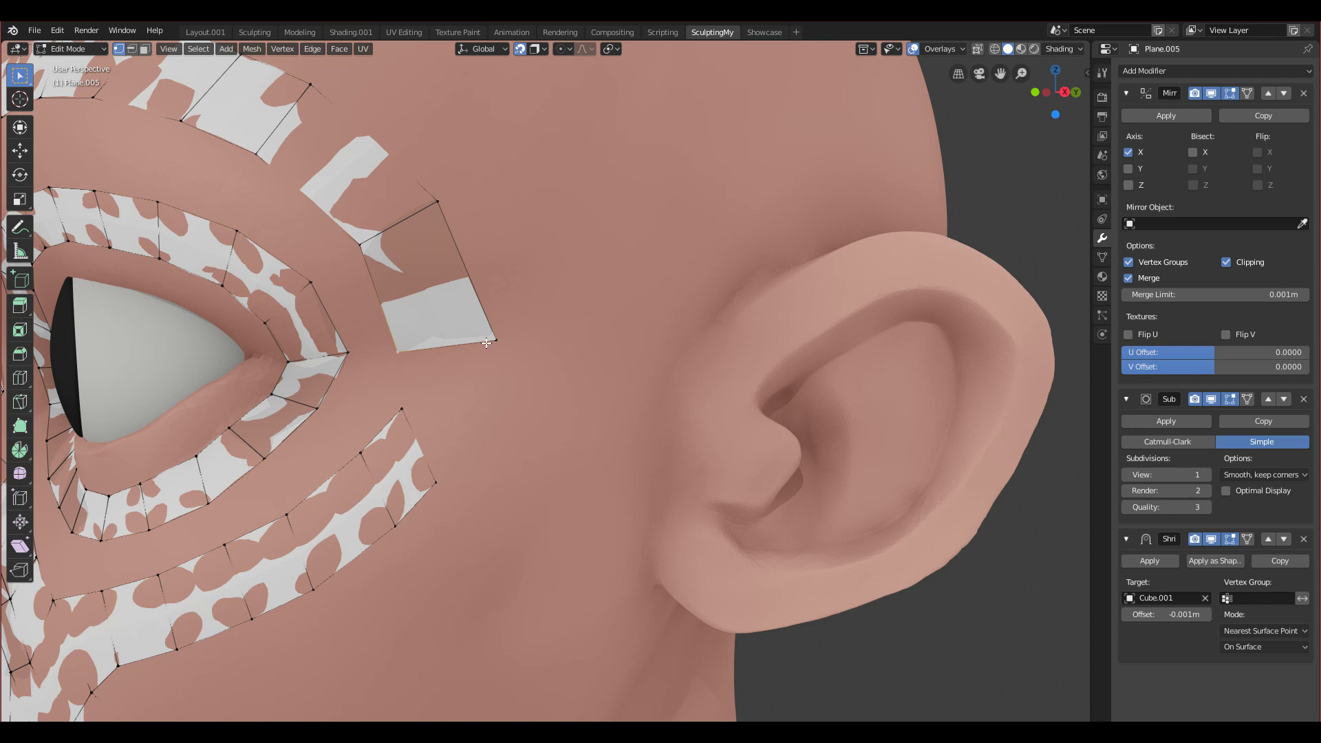
key(e)
click(502, 410)
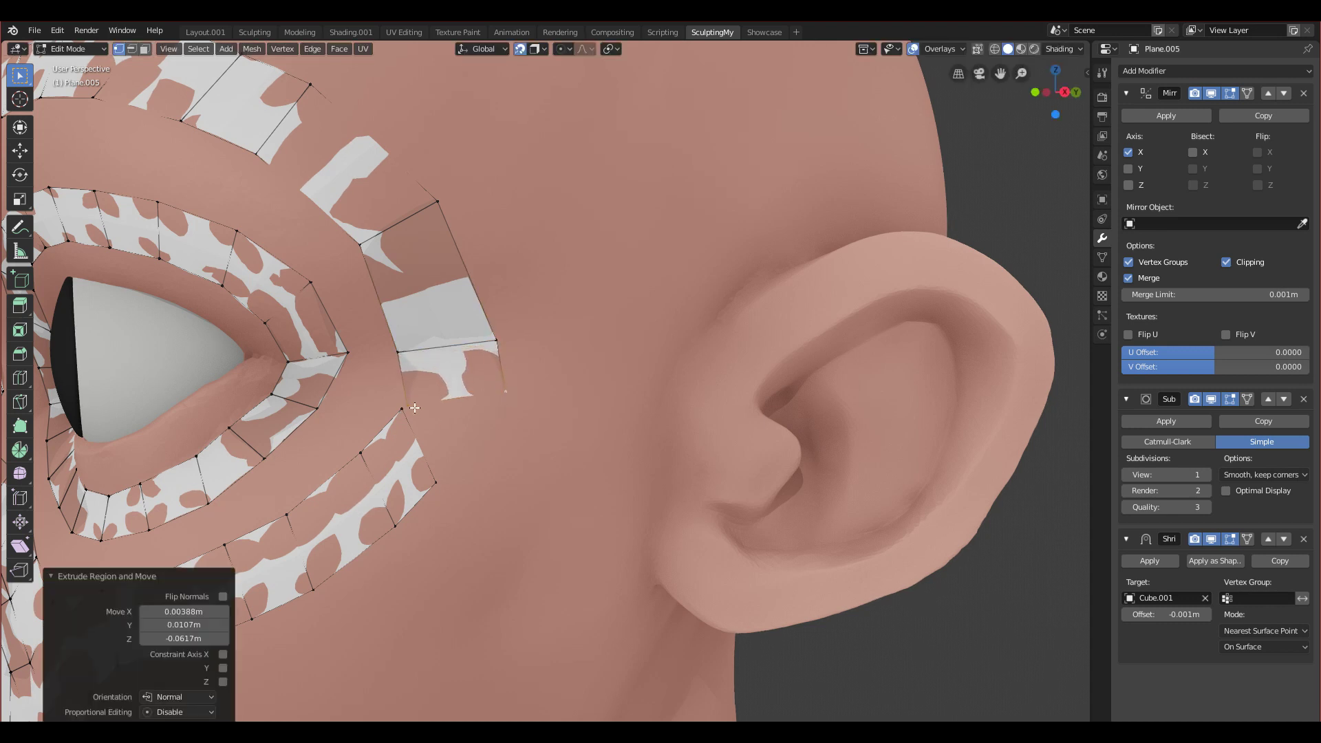
Step: Merge the meeting inner corner vertices of both strips At First and move the cheek strip's outer end vertex by -0.00053, -0.000619 and -0.0164 m
click(406, 410)
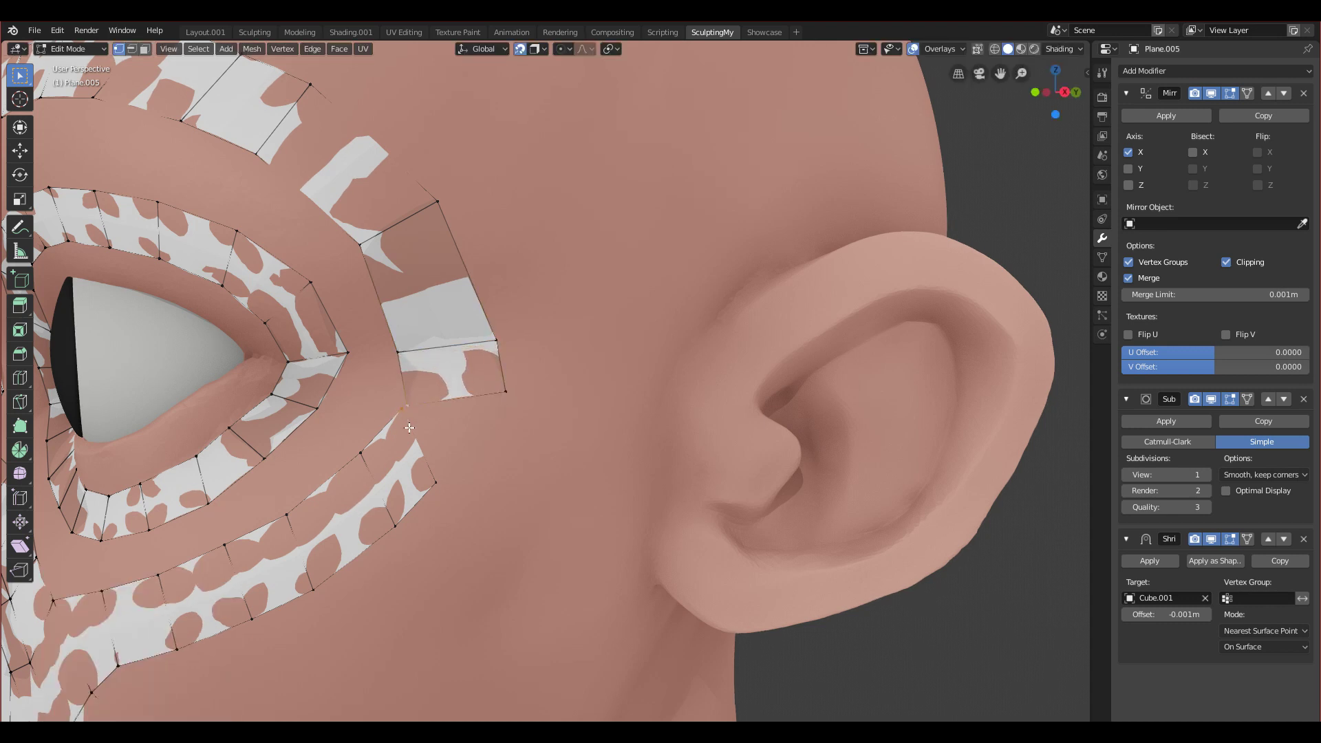
key(m)
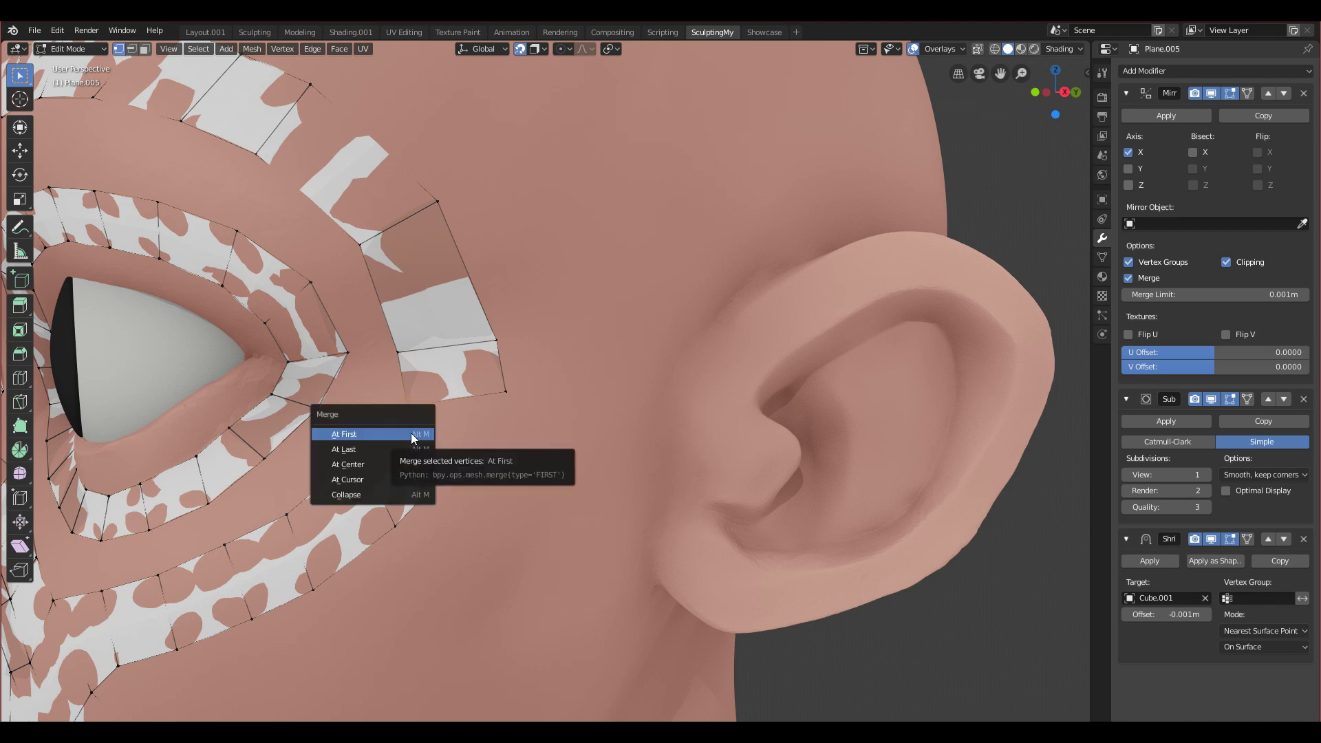
click(411, 432)
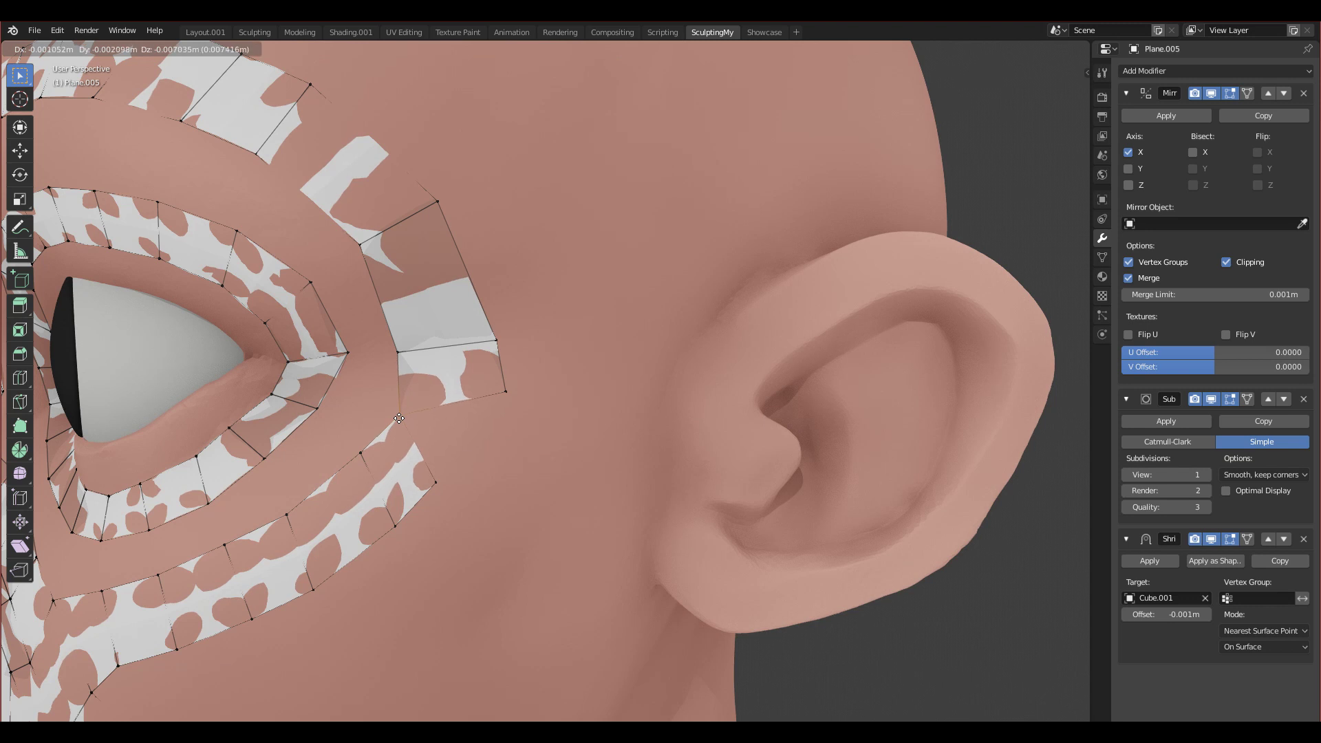
key(g)
click(436, 504)
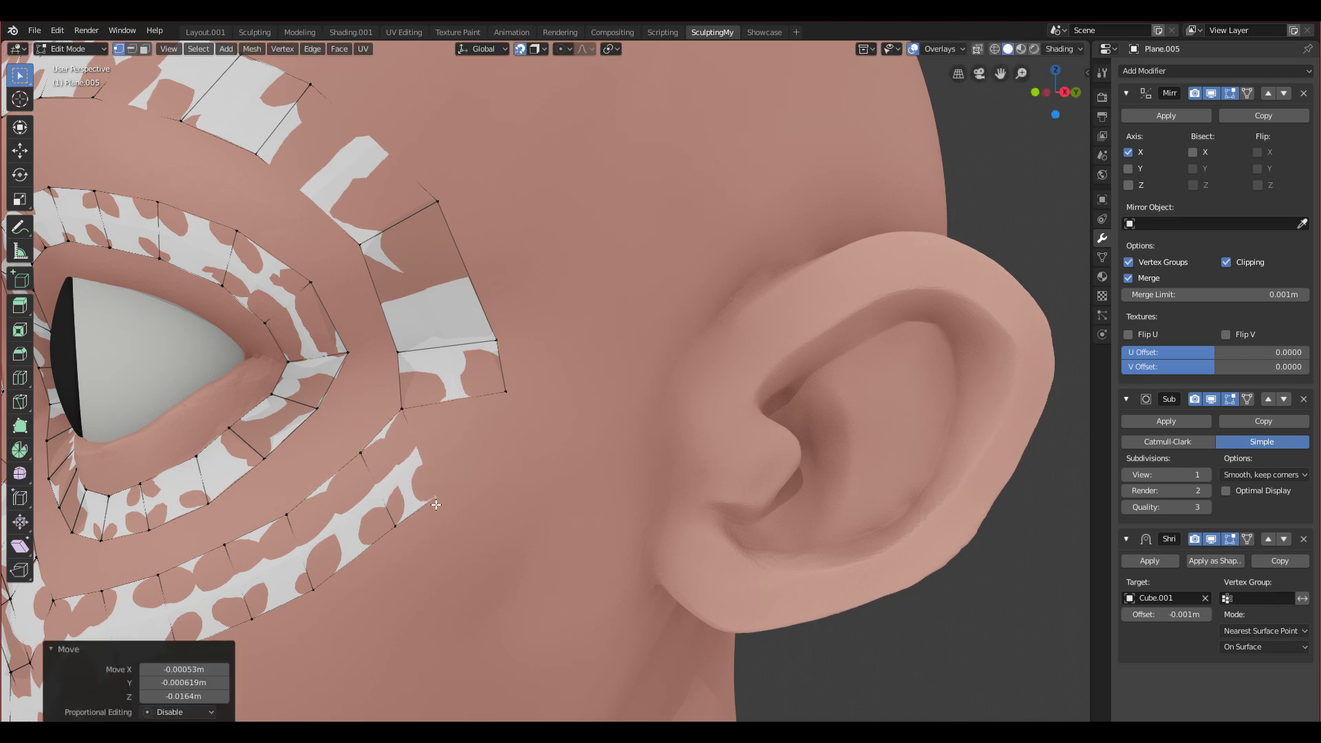
Step: Extrude the brow strip's outer corner vertex by 0.00172, 0.00732 and -0.102 m and fill the gap to the cheek strip with a face
click(501, 388)
key(e)
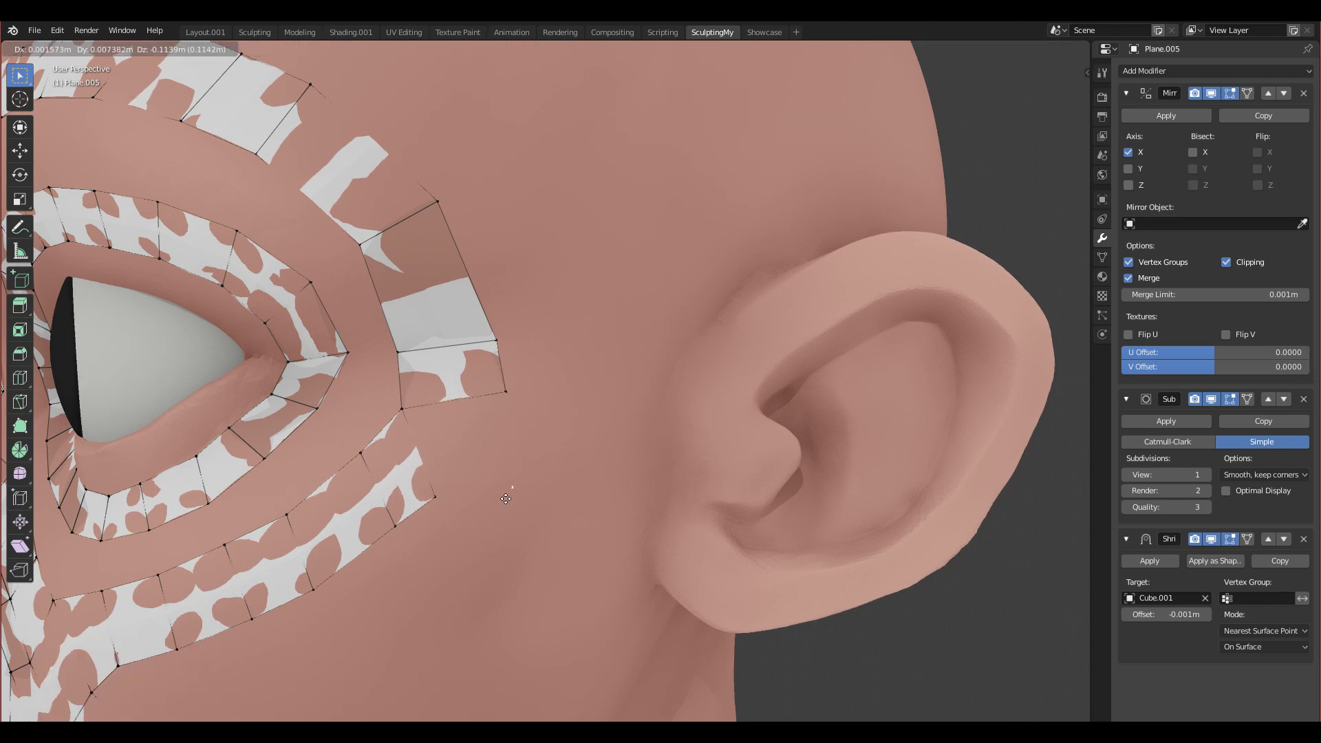
click(500, 435)
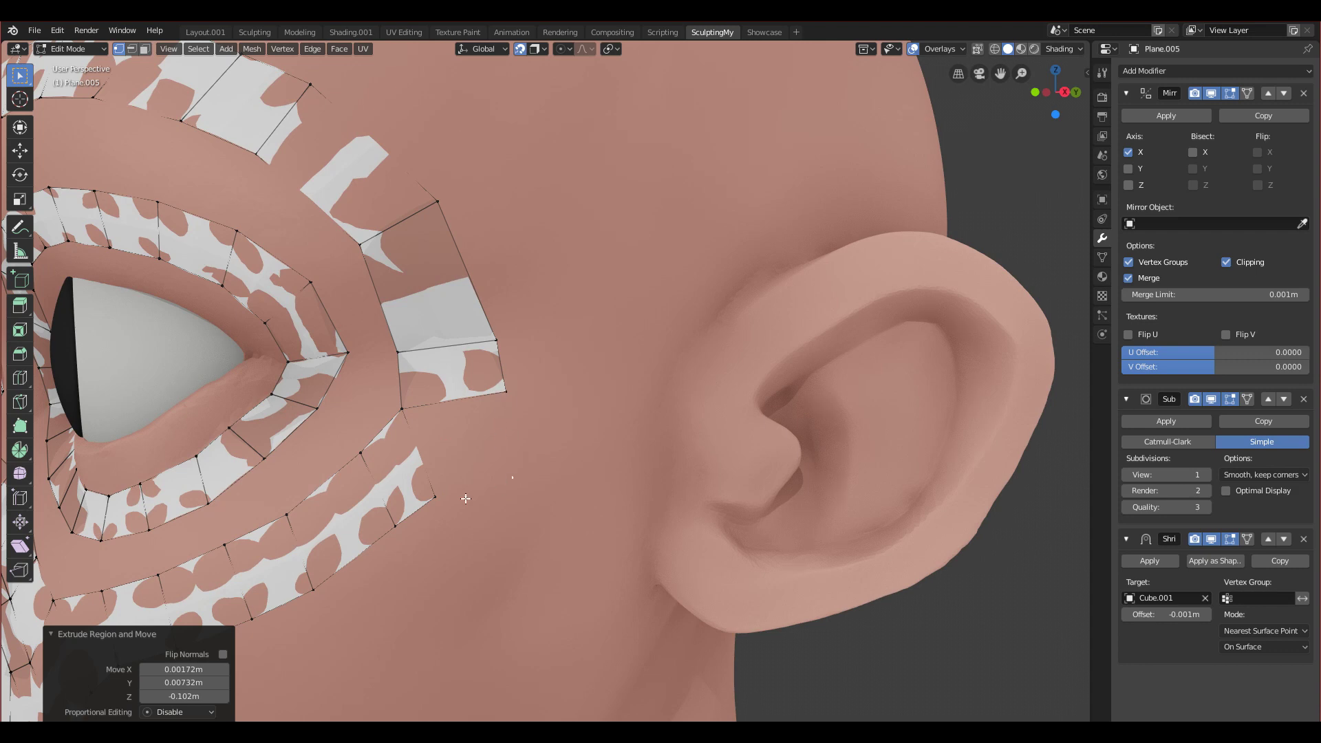
shift+click(432, 486)
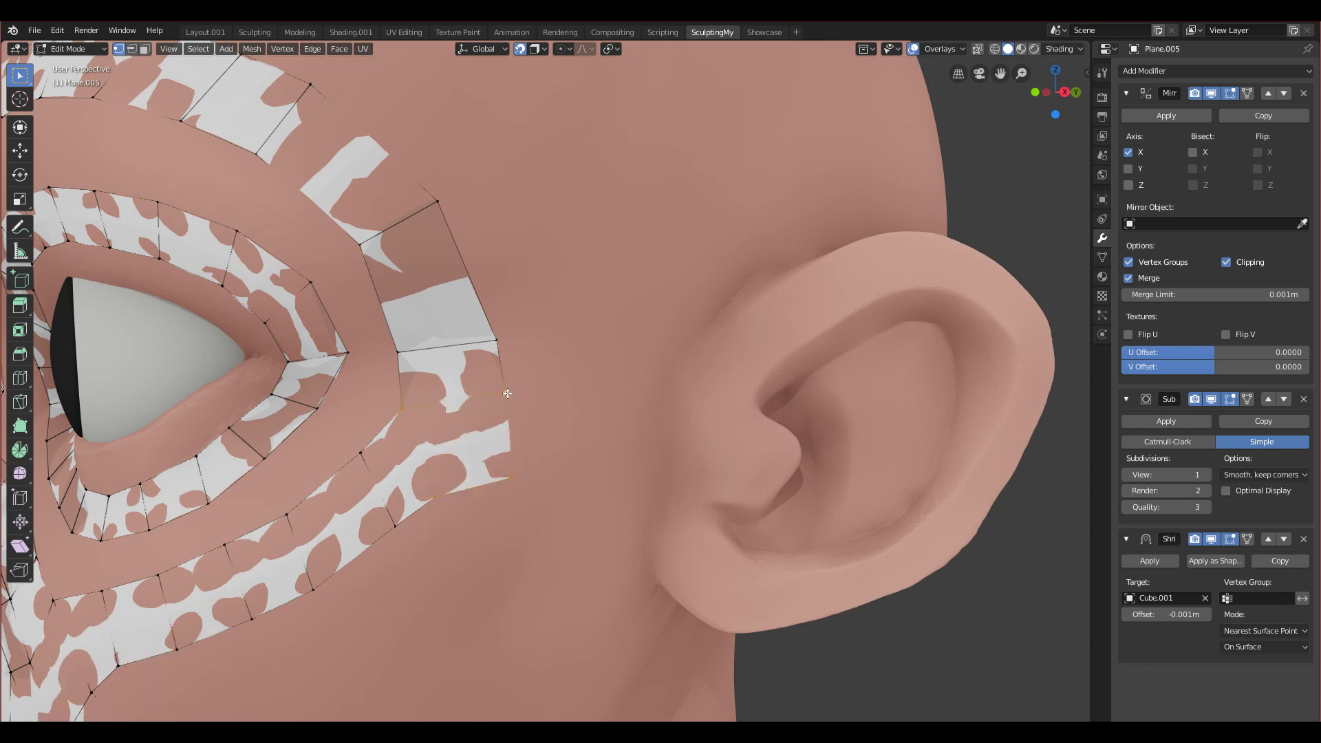
Step: Examine the strip around the eye and the area between the nose bridge and the eye from several angles
scroll(529, 423, down, 4)
scroll(528, 422, up, 1)
scroll(528, 422, down, 5)
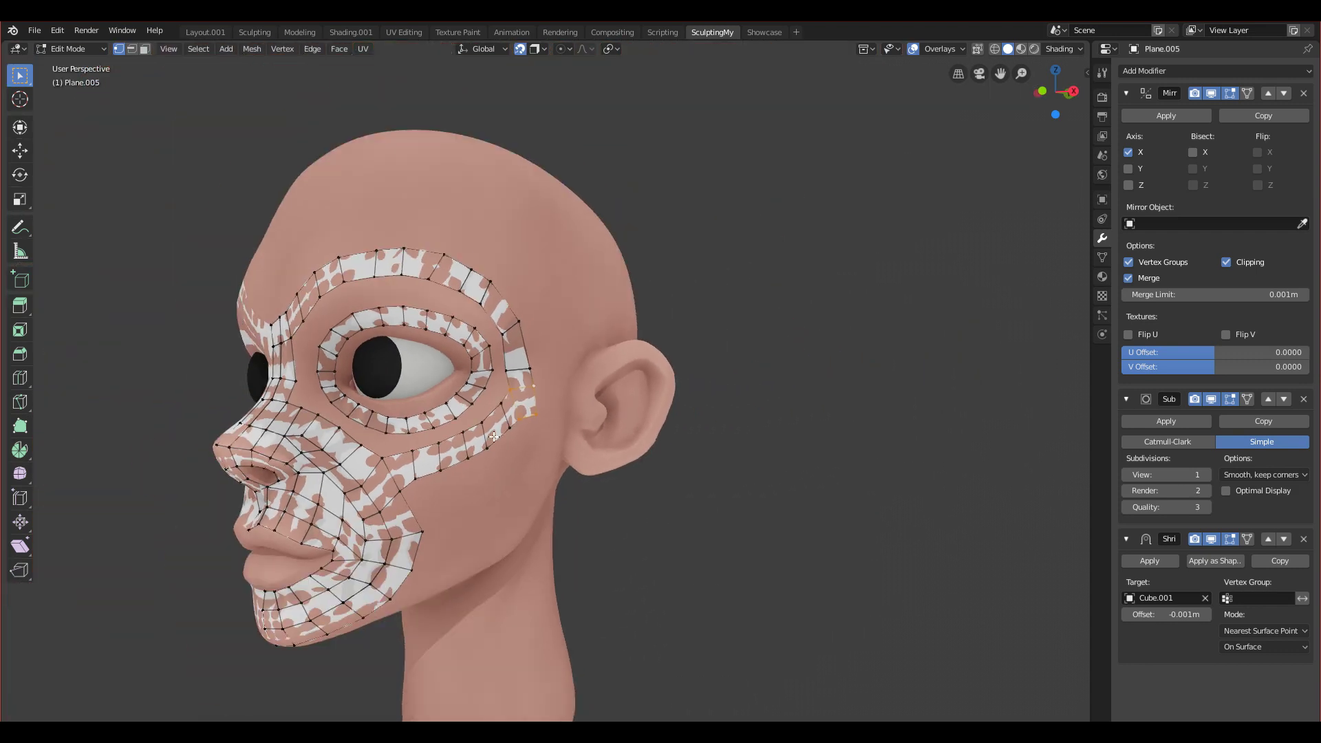
scroll(436, 455, up, 2)
scroll(435, 456, up, 1)
middle_drag(435, 455, 501, 454)
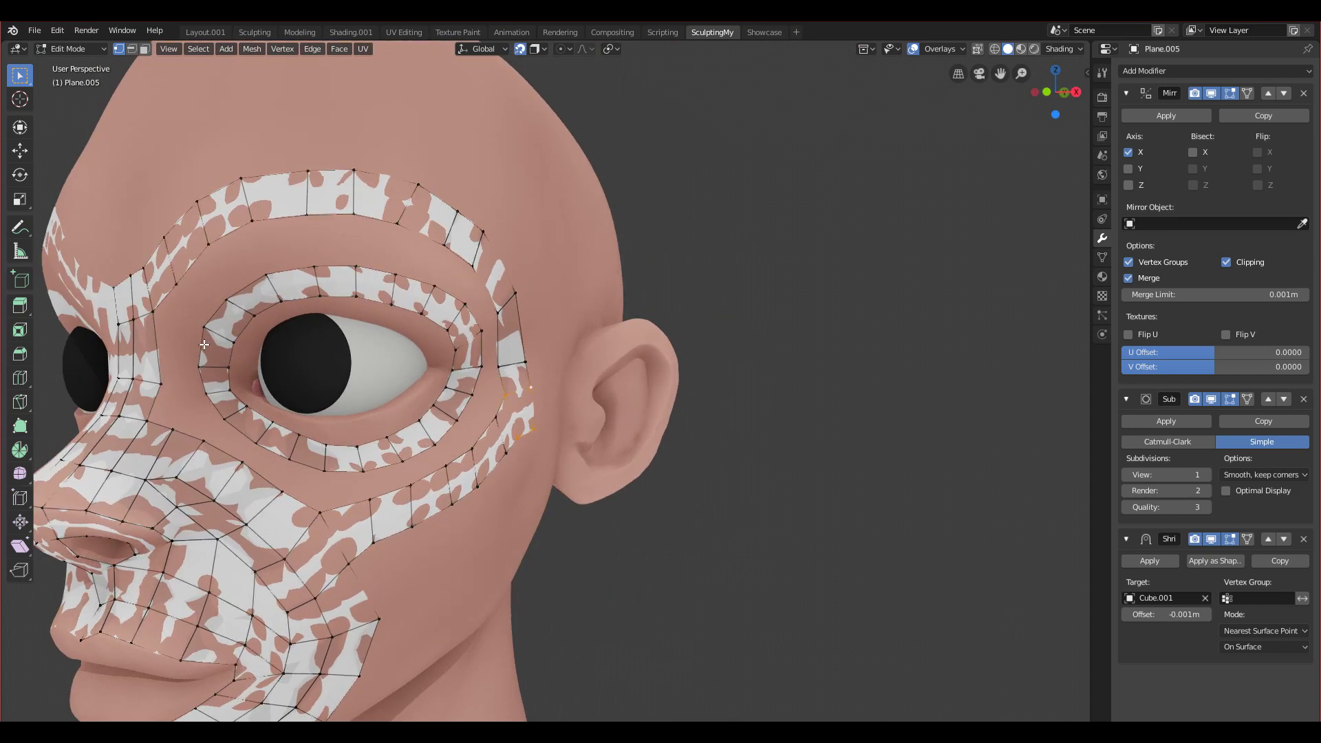
middle_drag(198, 425, 242, 433)
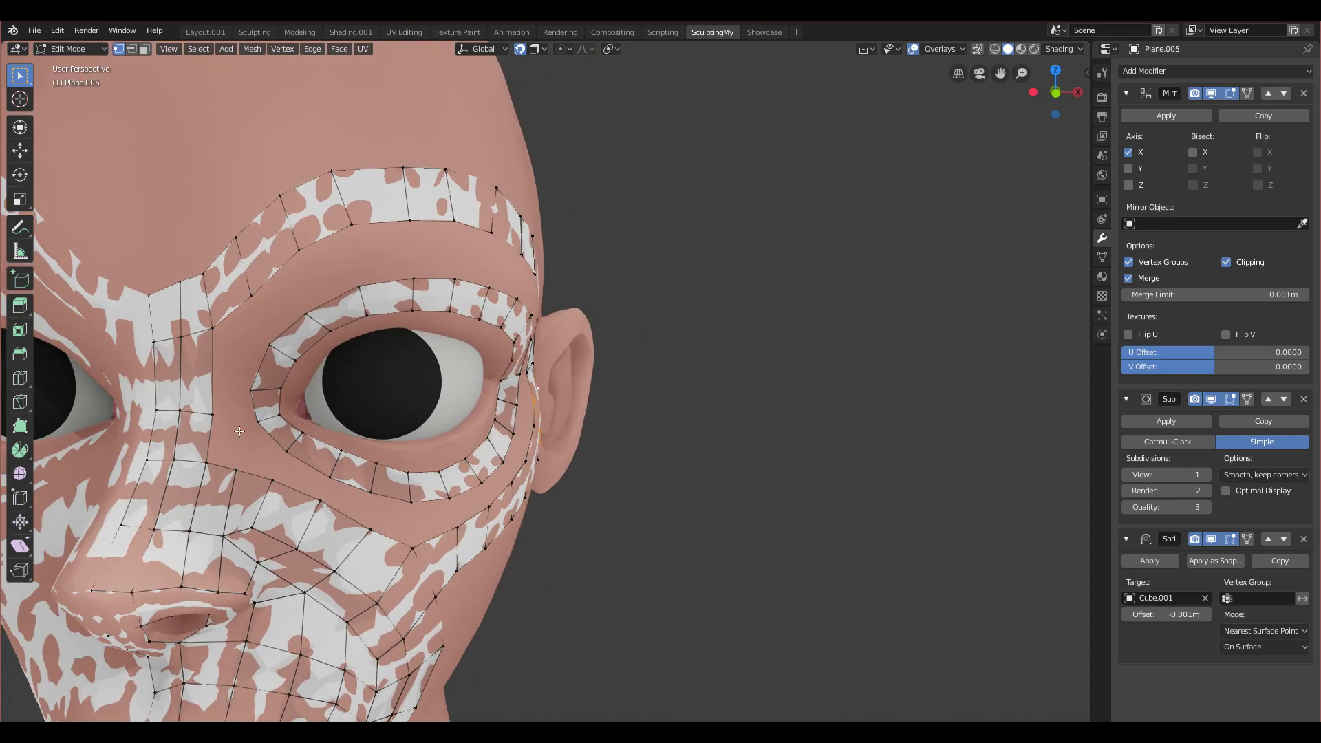
Step: Fill a face between the inner end of the brow strip and the eye ring's inner upper corner, using their four facing vertices
scroll(395, 364, up, 1)
shift+middle_drag(424, 366, 431, 402)
click(158, 340)
shift+click(240, 362)
middle_drag(252, 386, 235, 368)
shift+middle_drag(206, 306, 279, 336)
shift+click(264, 288)
shift+click(329, 312)
key(f)
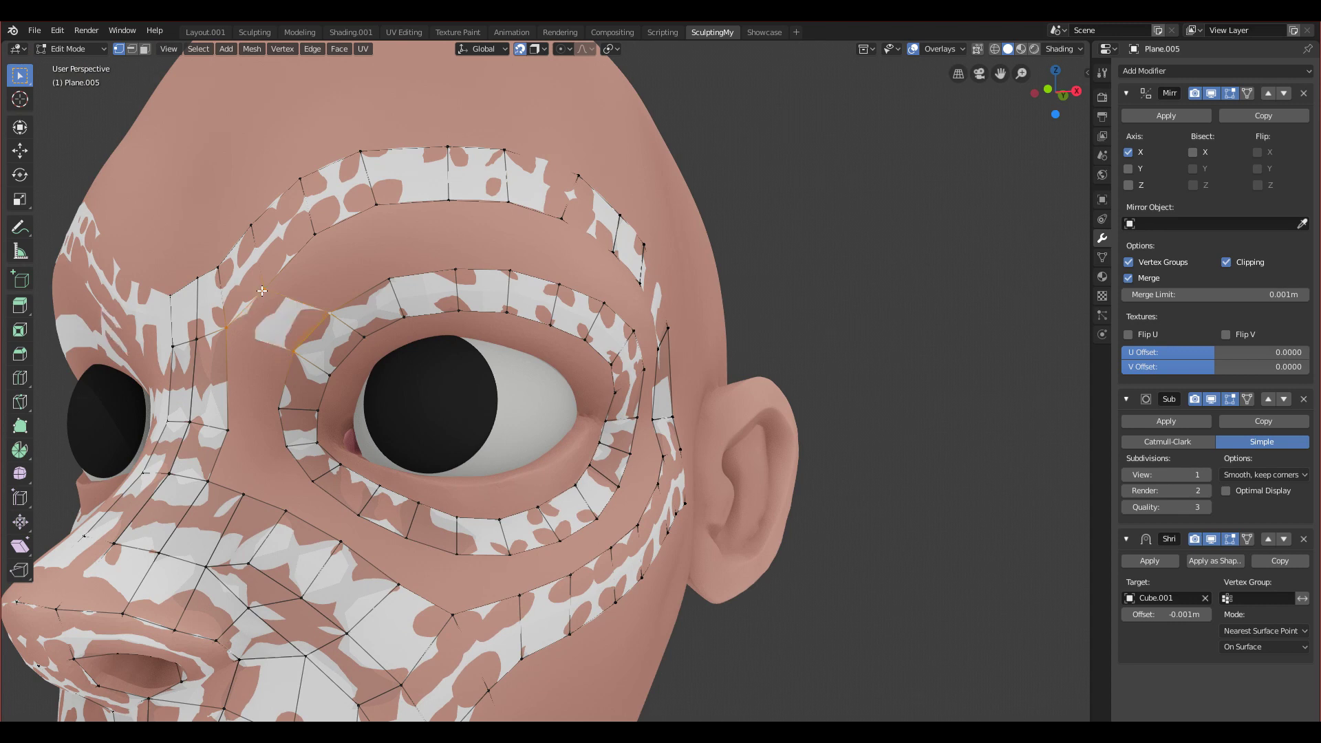
Step: Try to fill the gap between the brow strip and the upper eye ring with a row of faces toward the temple
middle_drag(340, 364, 321, 362)
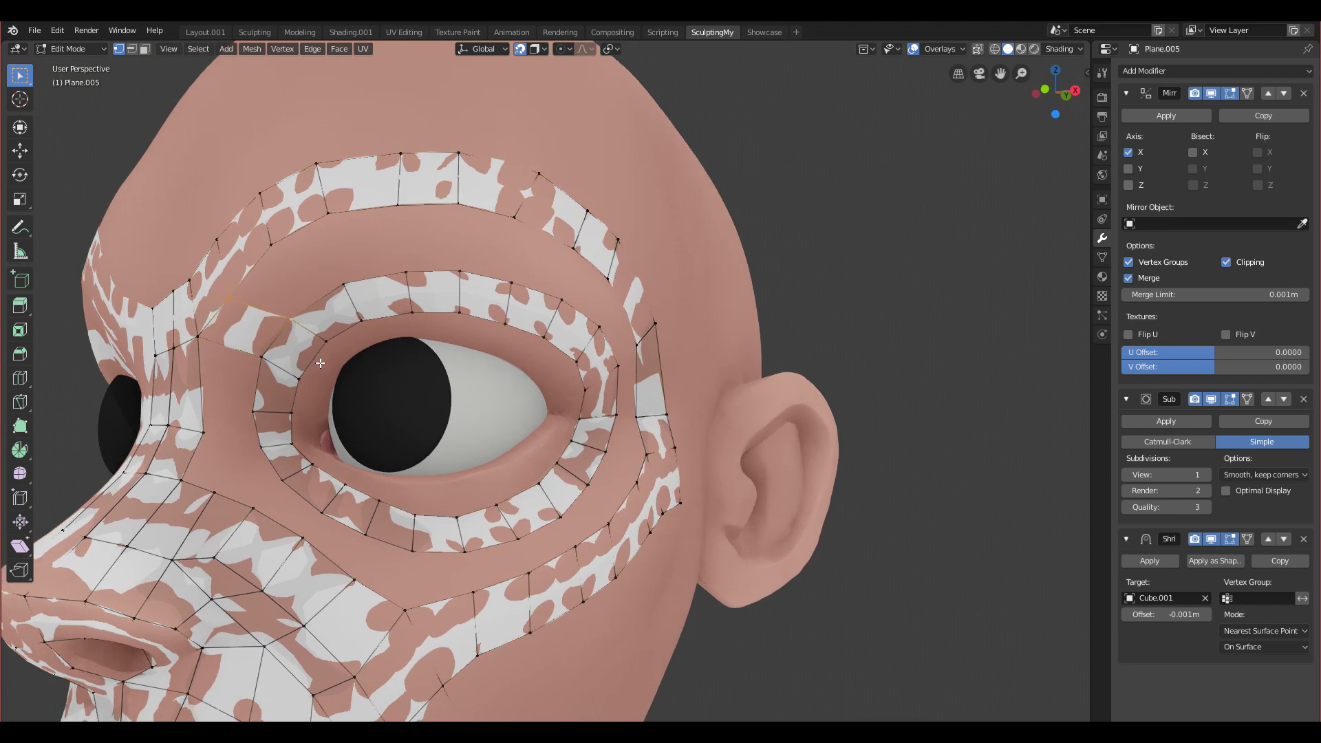
middle_drag(354, 295, 359, 290)
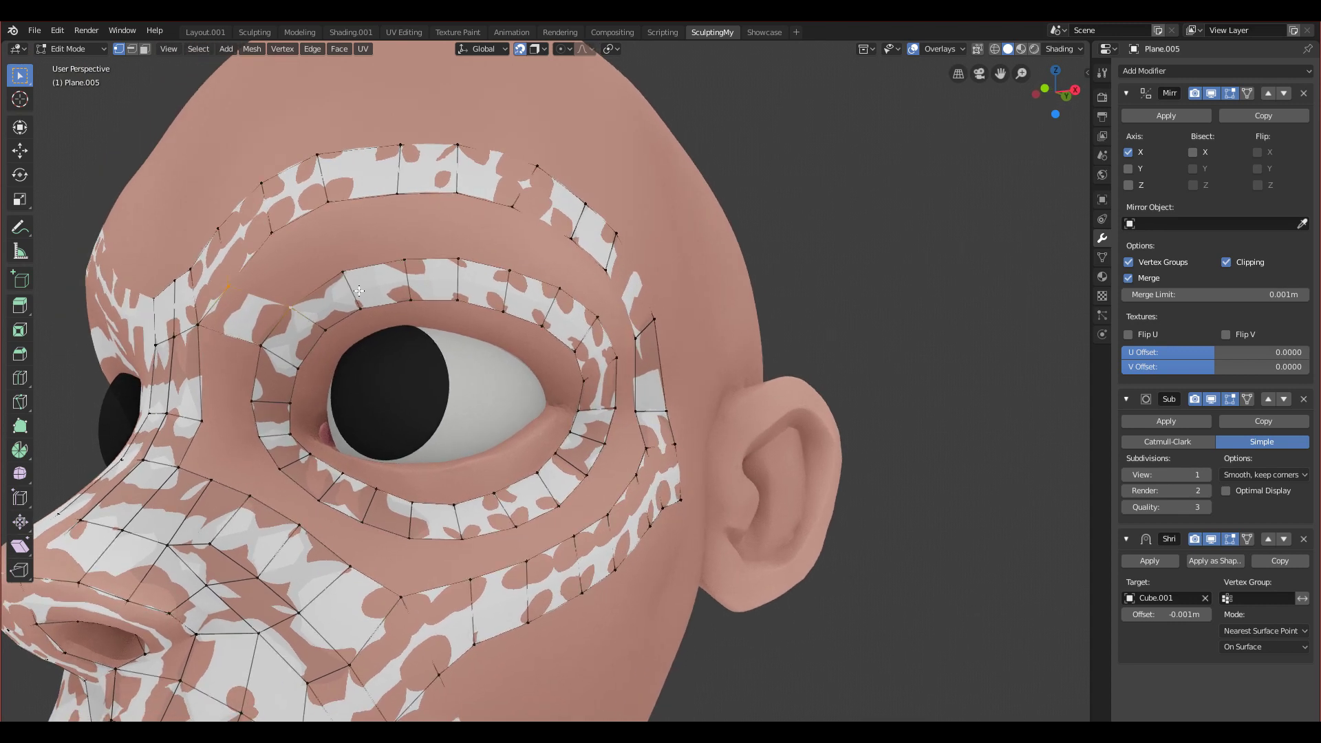
key(f)
key(f)
key(f)
key(f)
key(f)
key(f)
key(f)
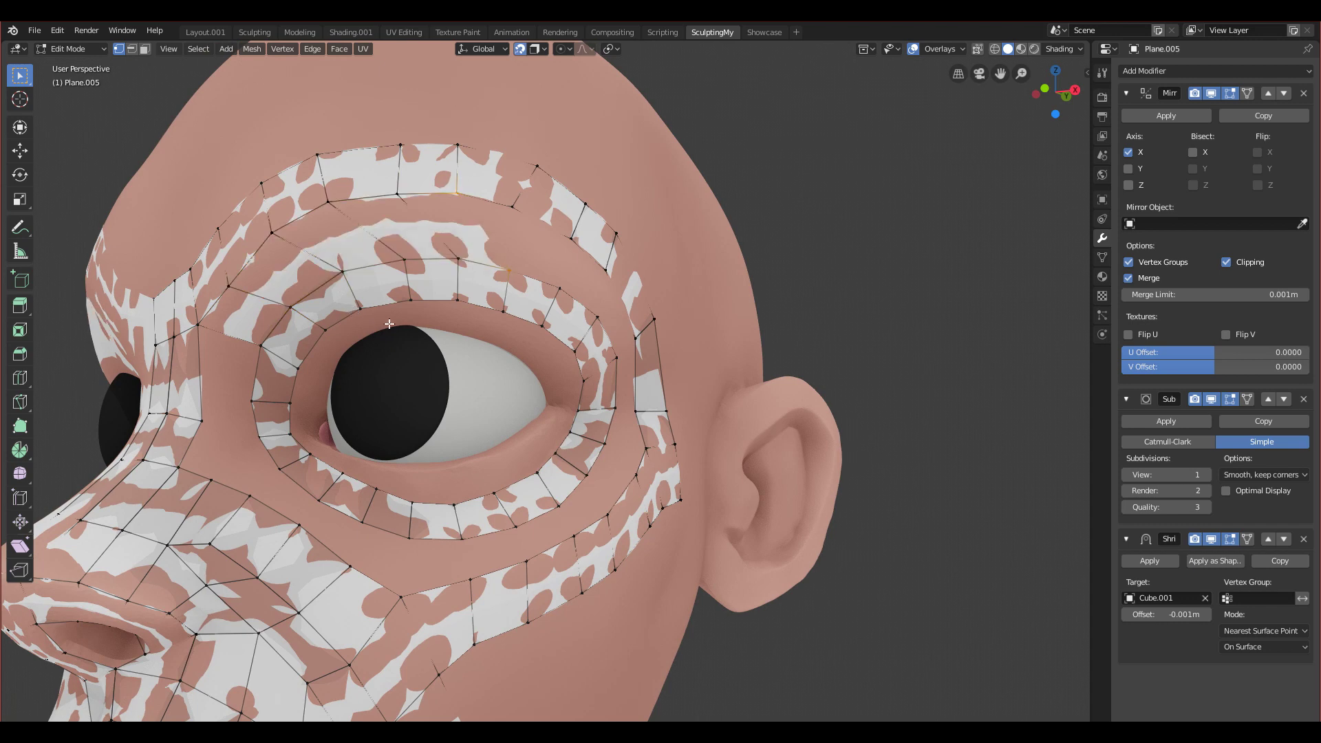
scroll(445, 334, down, 3)
middle_drag(445, 333, 380, 337)
scroll(399, 337, up, 3)
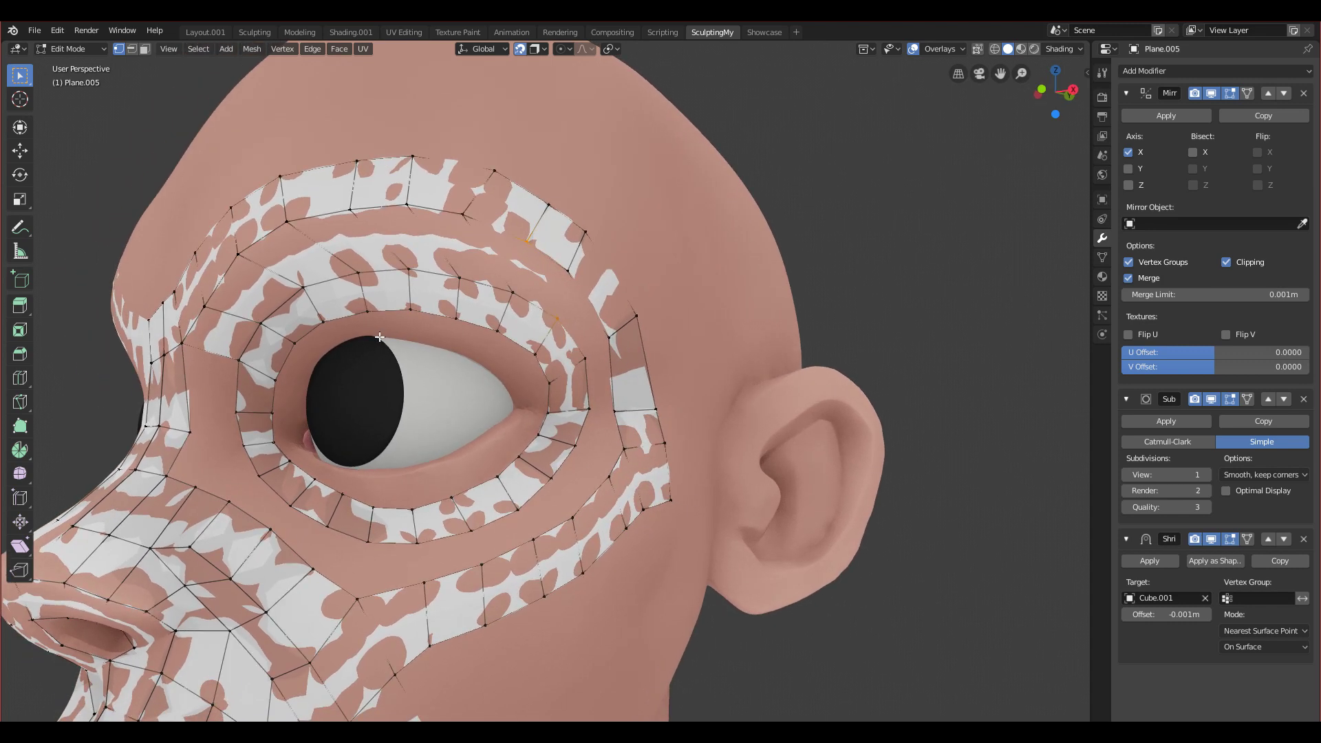
Step: Undo the row of faces filled between the brow strip and the upper eye ring
key(ctrl+z)
key(ctrl+z)
key(ctrl+z)
key(ctrl+z)
key(ctrl+z)
key(ctrl+z)
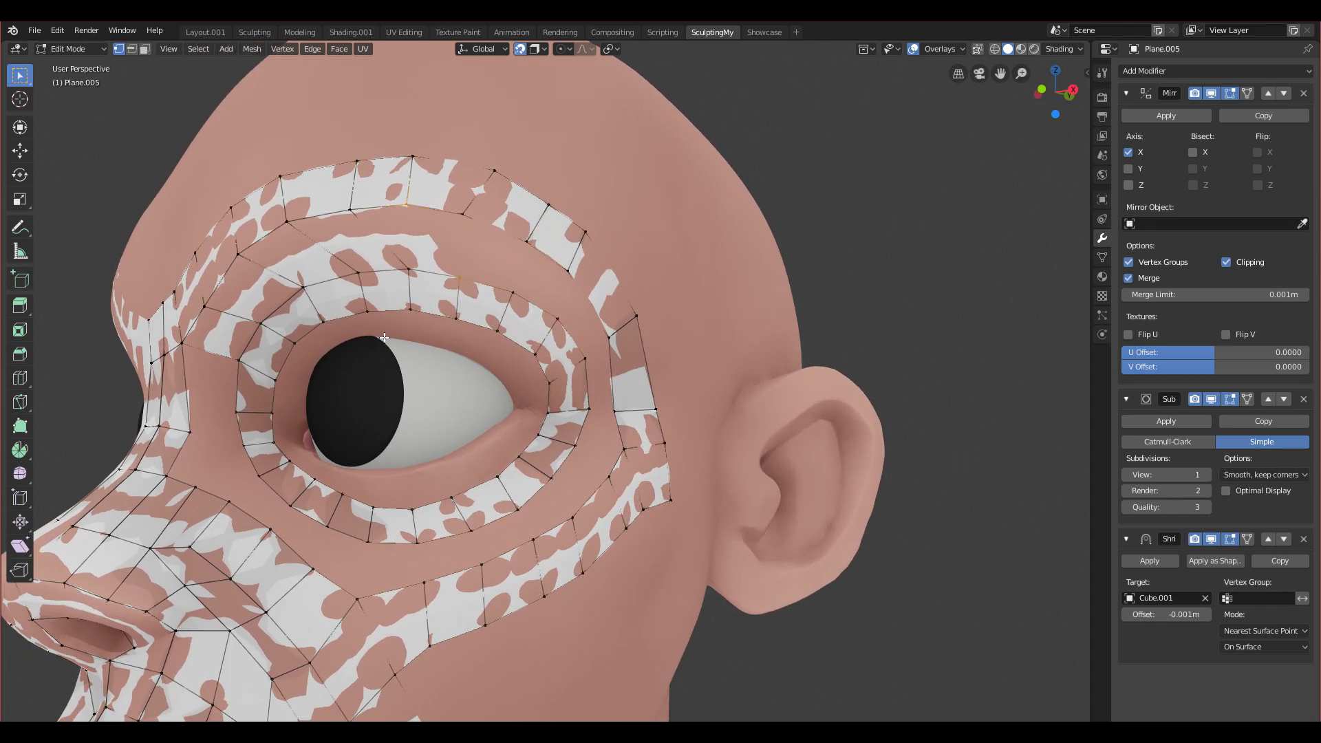
Step: Shift four inner brow strip vertices outward along the strip, the last one on the upper edge by 0.0233, 0.00261 and 0.00533 m
middle_drag(396, 338, 367, 260)
click(340, 274)
key(g)
click(353, 265)
click(324, 205)
key(g)
click(333, 196)
click(389, 219)
key(g)
click(414, 211)
click(385, 163)
key(g)
click(400, 159)
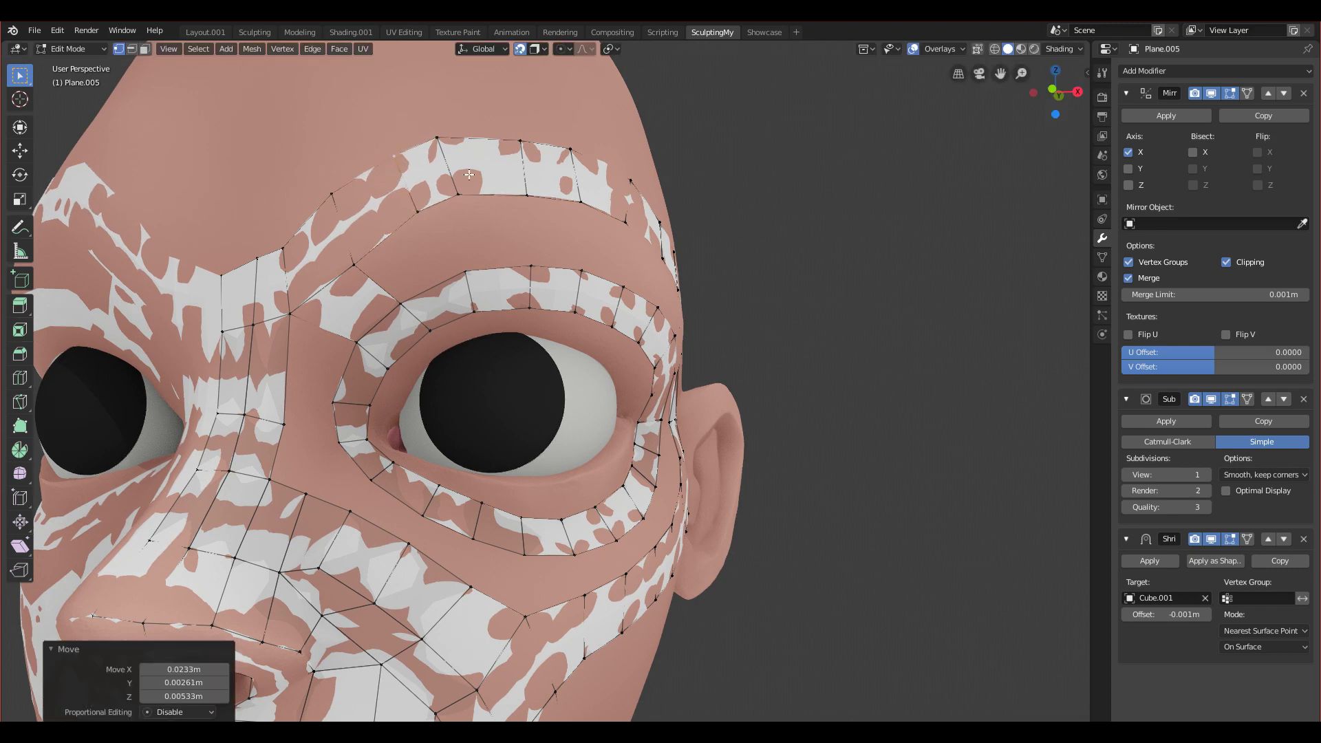
Step: Dissolve the surplus cross edge in the inner part of the brow strip
middle_drag(462, 190, 331, 237)
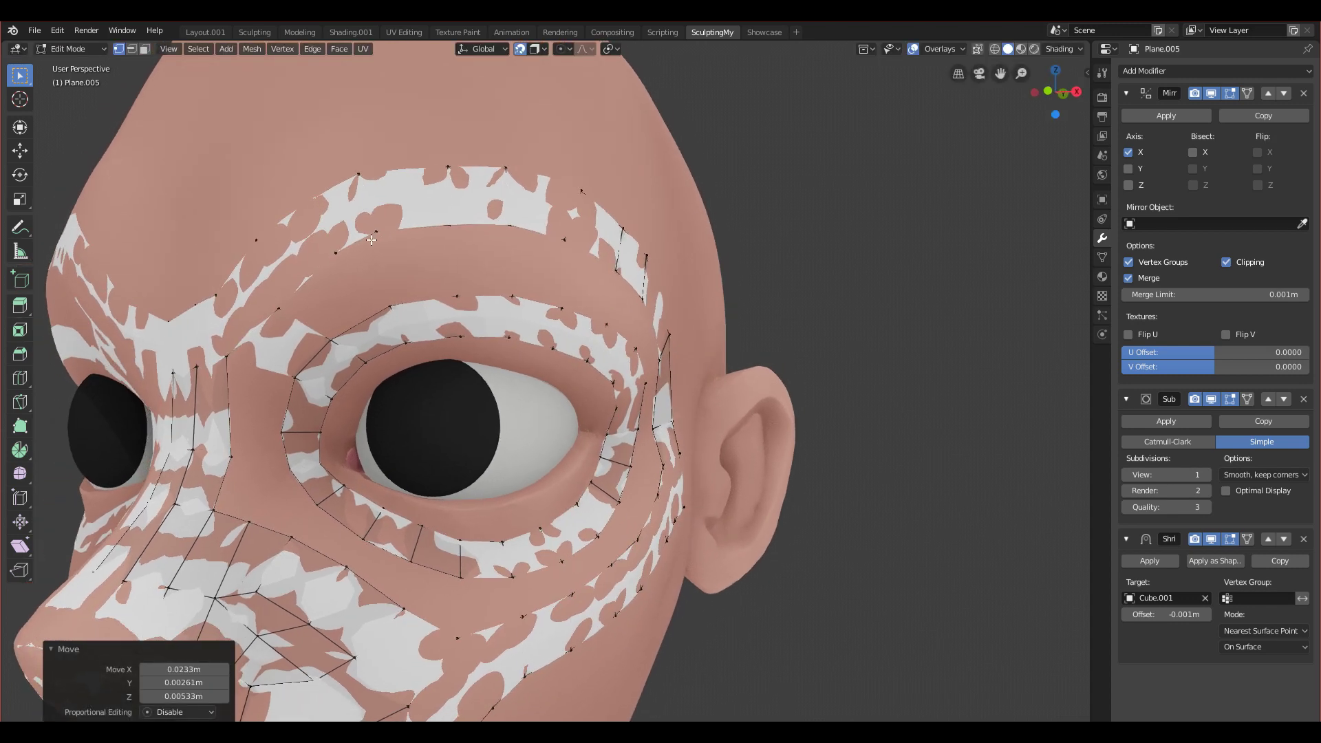
key(x)
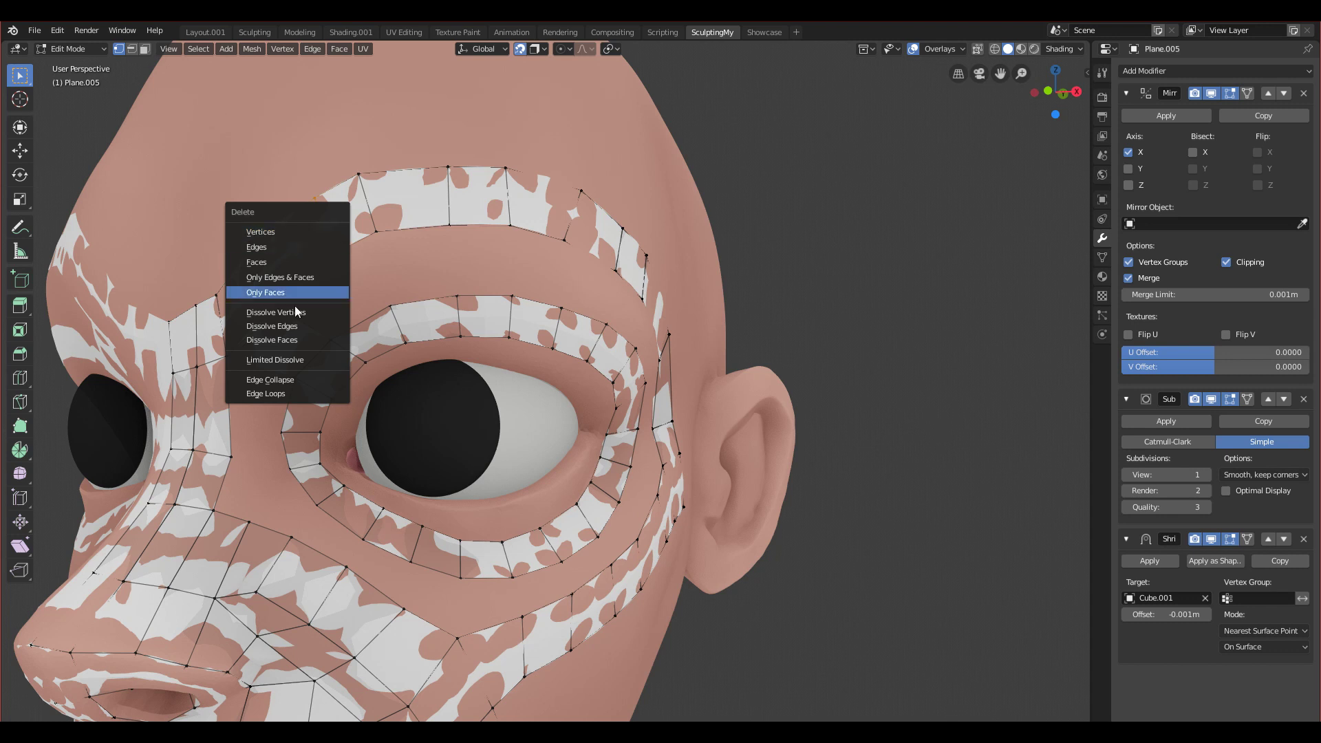
click(269, 293)
key(x)
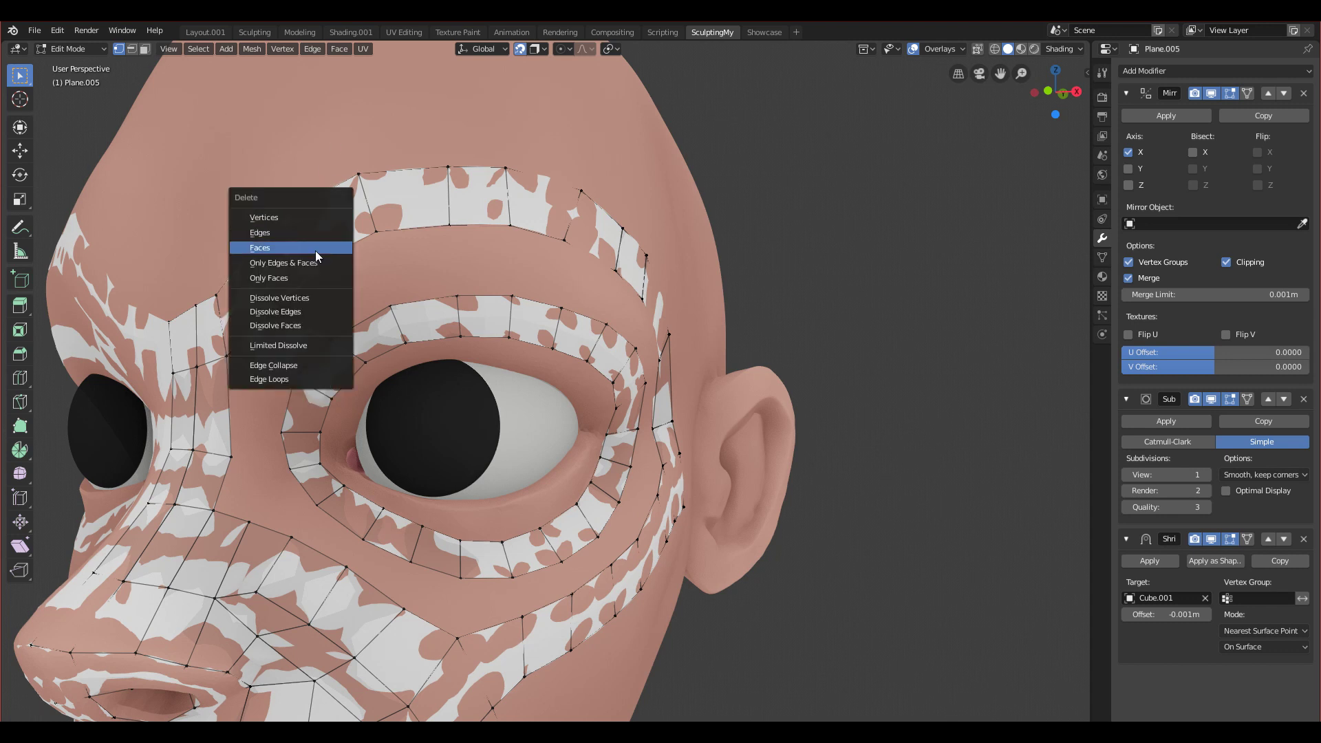
click(292, 305)
Step: Respace the brow strip vertices around the removed edge, moving the inner upper one by 0.0209, 0.00762 and -0.00185 m
drag(274, 303, 289, 292)
drag(257, 237, 274, 239)
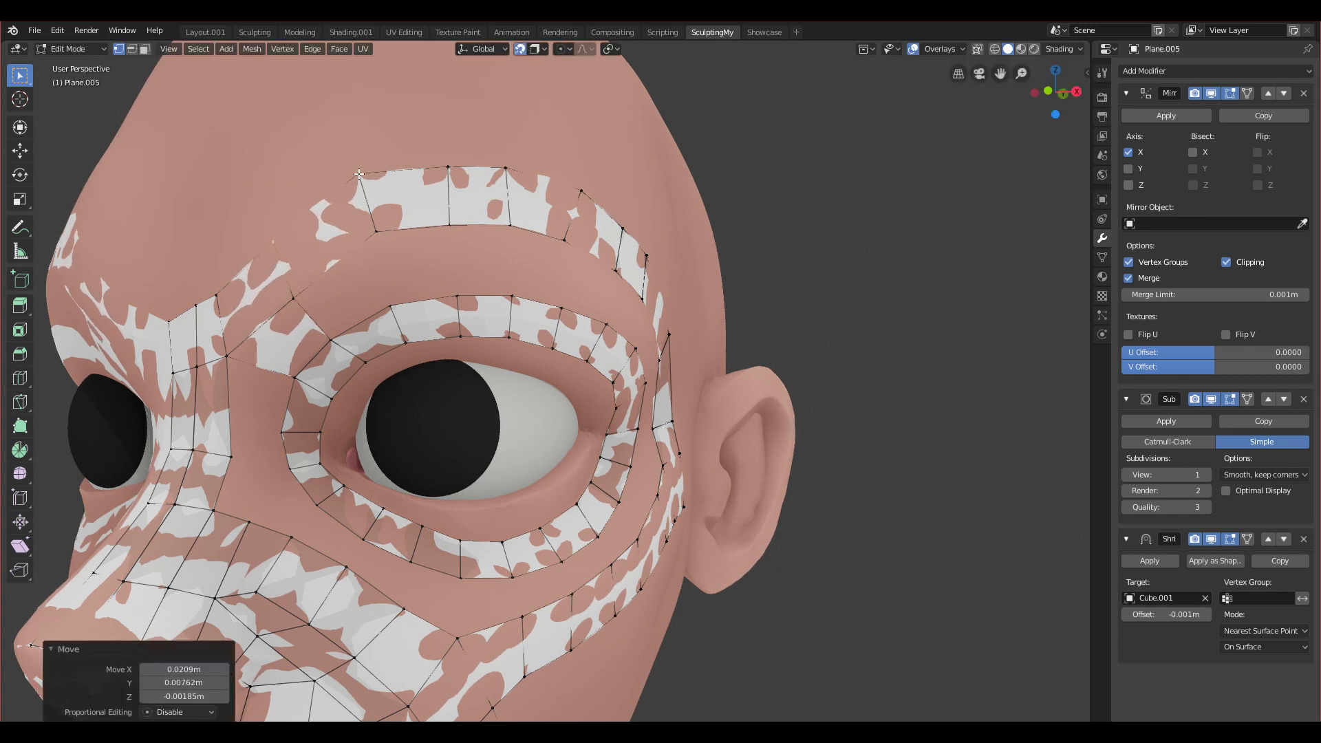
drag(359, 174, 351, 190)
key(g)
right_click(364, 231)
drag(372, 234, 366, 264)
Step: Fill the gap between the brow strip and the upper eye ring with faces, starting from the inner corner face
click(326, 342)
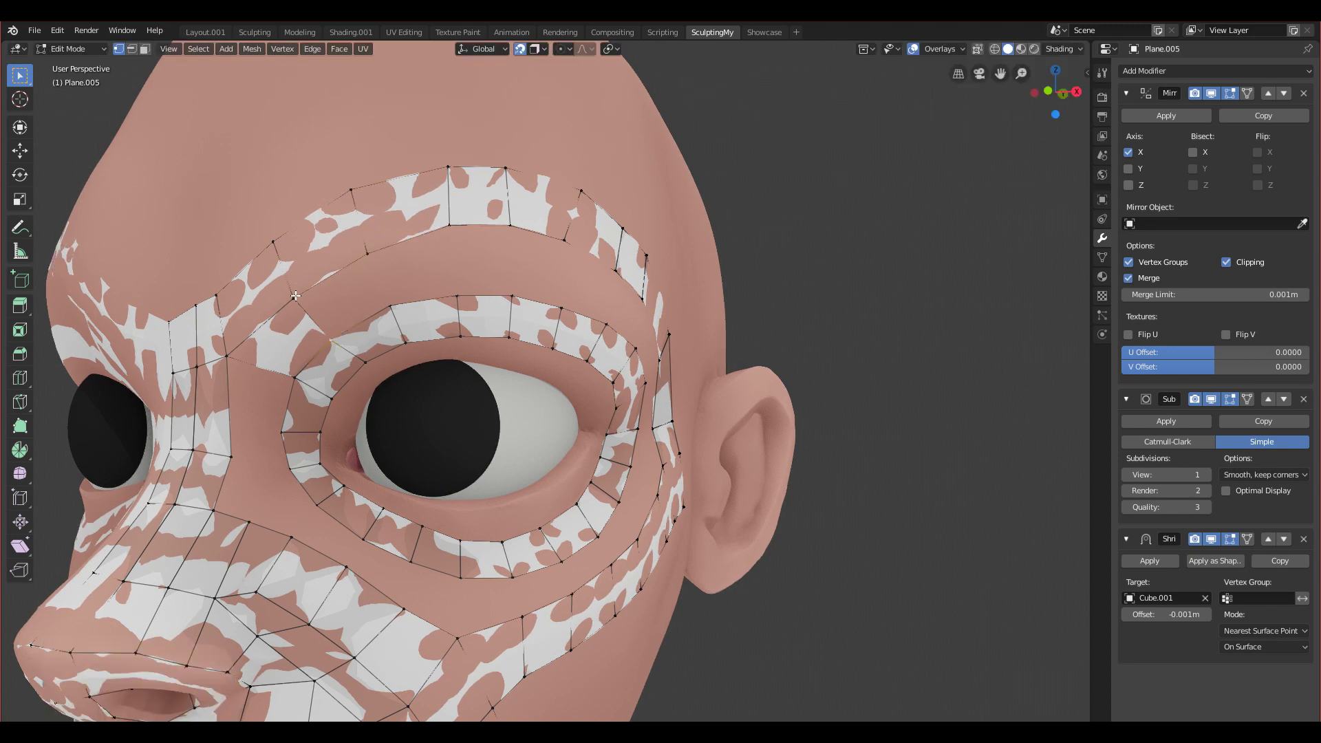
middle_drag(296, 296, 304, 283)
key(f)
key(f)
key(f)
Step: Continue filling faces between the eye ring and the outer strip around the outer eye corner
middle_drag(451, 279, 457, 337)
scroll(470, 354, up, 2)
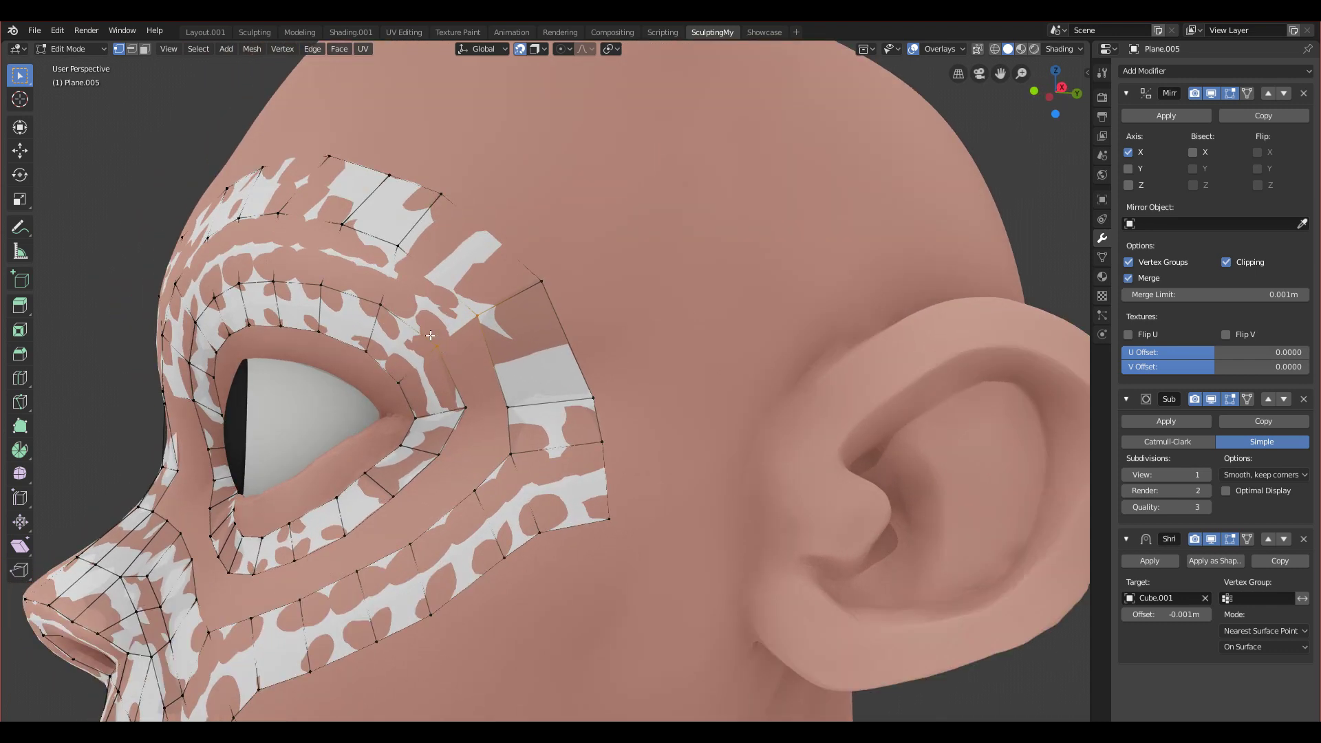
key(f)
middle_drag(509, 431, 499, 397)
key(f)
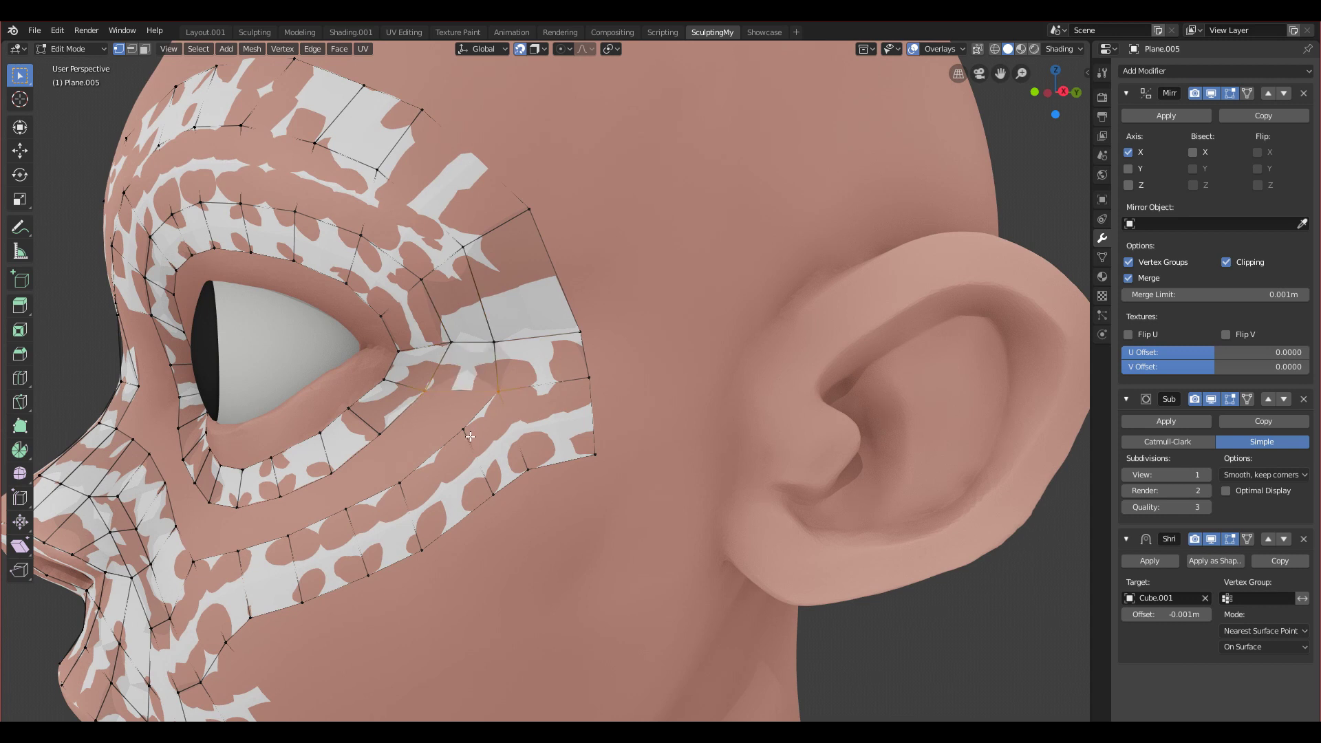
key(f)
Step: Shift four vertices at the outer end of the cheek strip downward and toward the nose to even out its spacing
key(g)
click(425, 475)
click(492, 495)
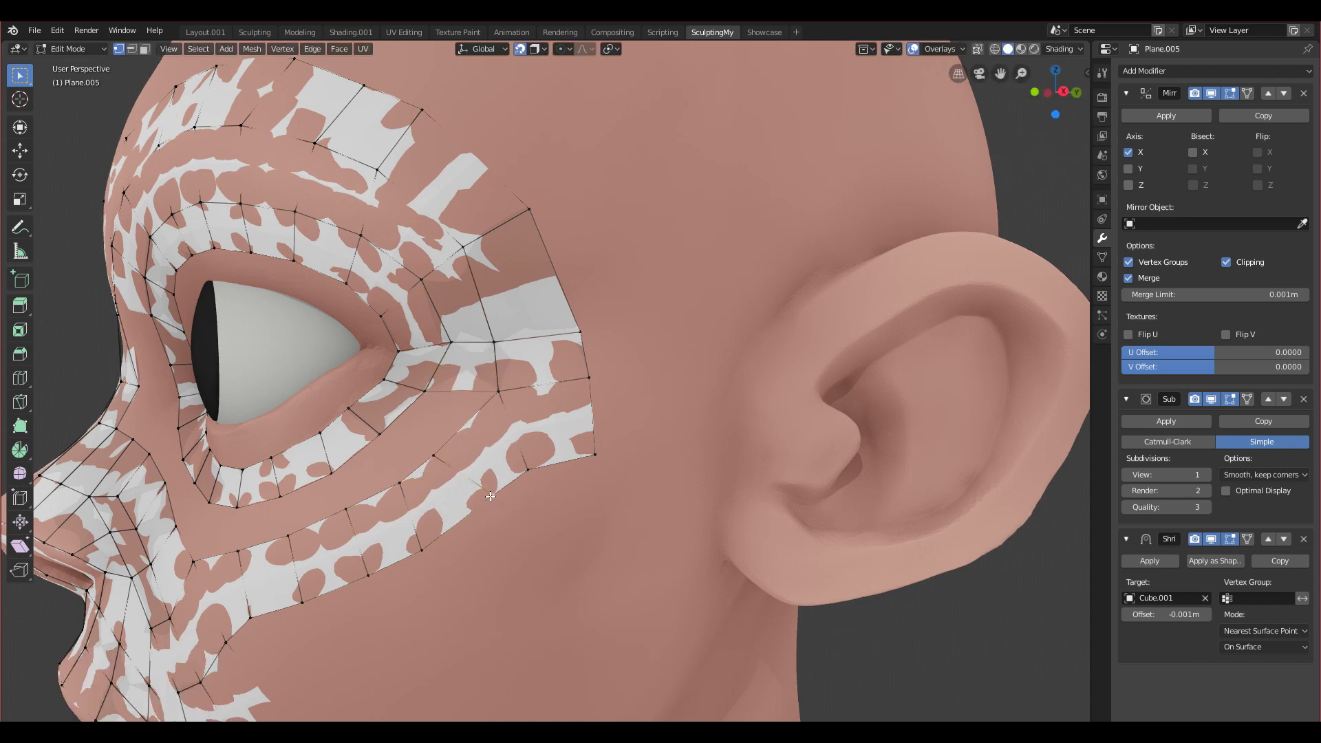
key(g)
click(474, 516)
click(532, 464)
key(g)
click(527, 480)
click(496, 391)
key(g)
click(488, 412)
Step: Fill a face between the eye ring and the cheek strip just below the outer eye corner
click(426, 393)
shift+click(488, 414)
key(f)
Step: Dissolve the surplus cross edge in the cheek strip and shift the neighbouring upper and lower vertices toward the nose
shift+middle_drag(411, 529, 505, 375)
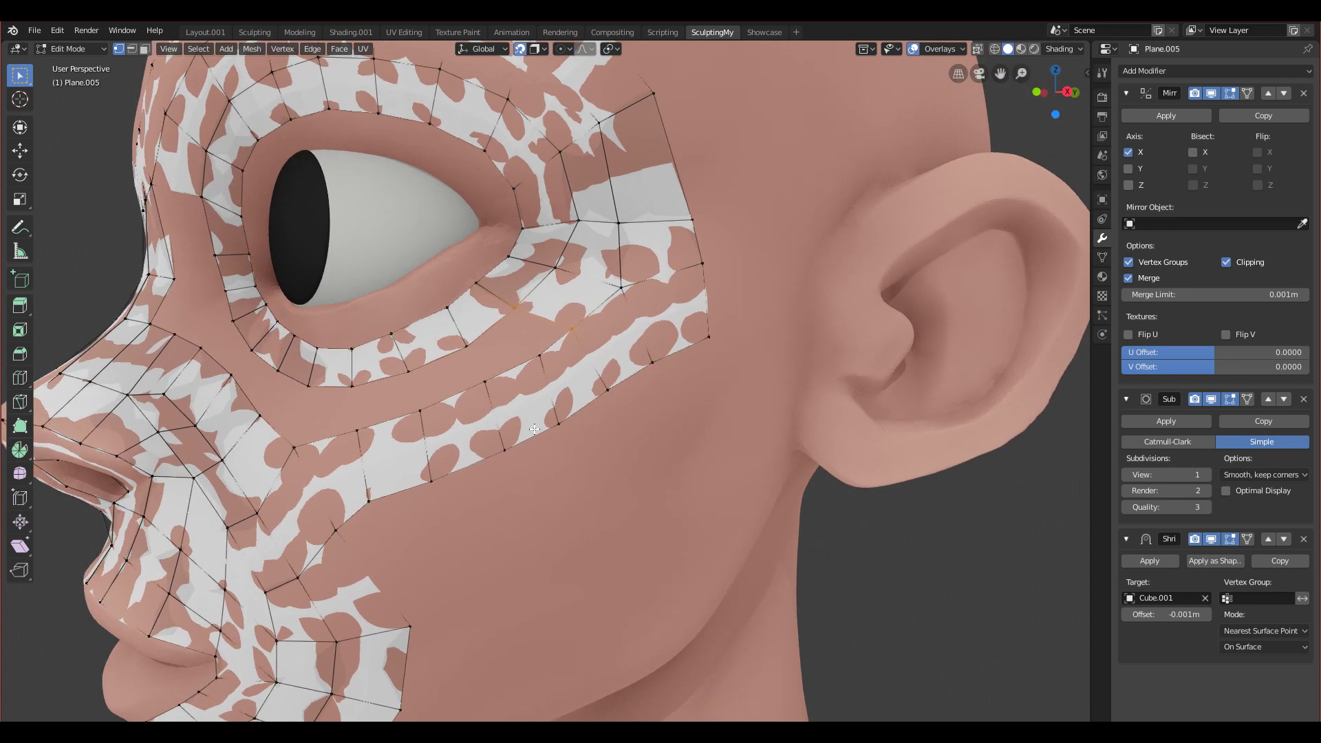
click(547, 393)
key(x)
click(546, 393)
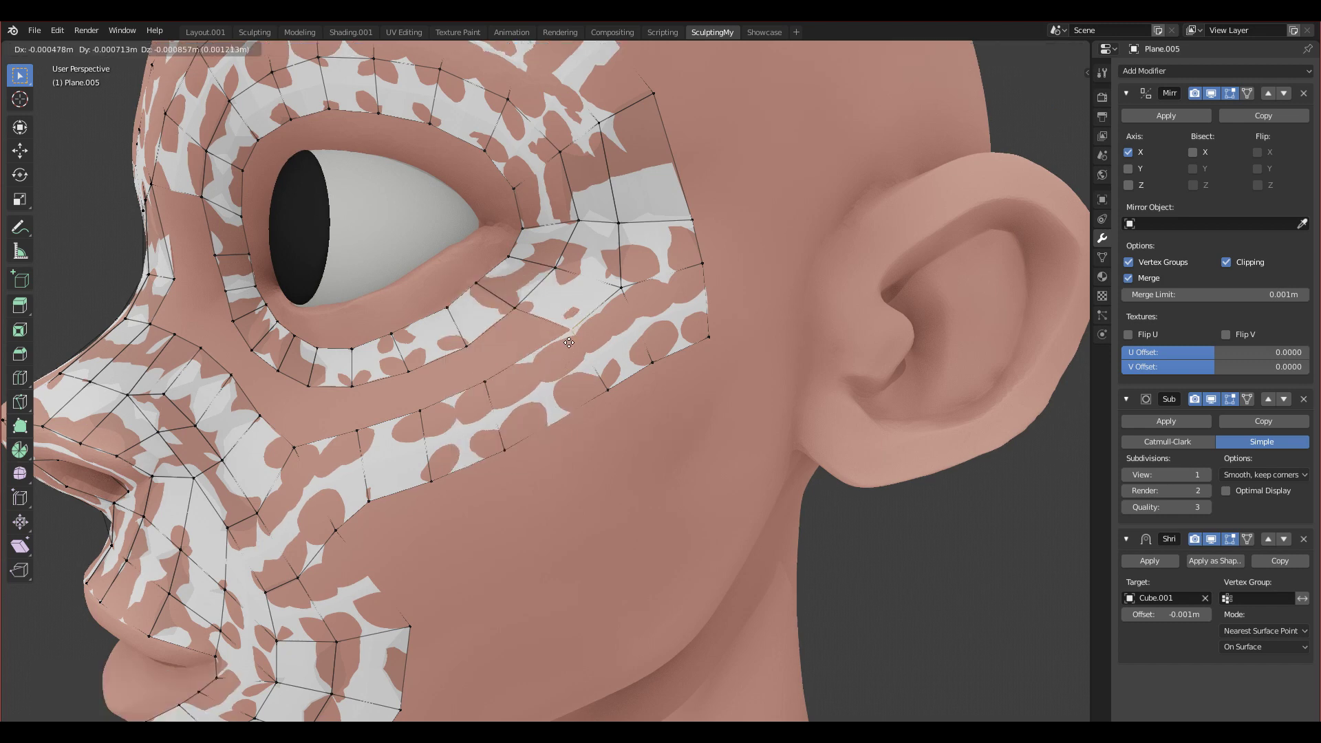
click(555, 351)
click(607, 391)
key(g)
click(579, 411)
Step: Fill the gap between the lower eye ring and the cheek strip with faces up to the inner eye corner
click(550, 345)
shift+click(514, 307)
middle_drag(535, 379, 411, 423)
scroll(328, 450, up, 1)
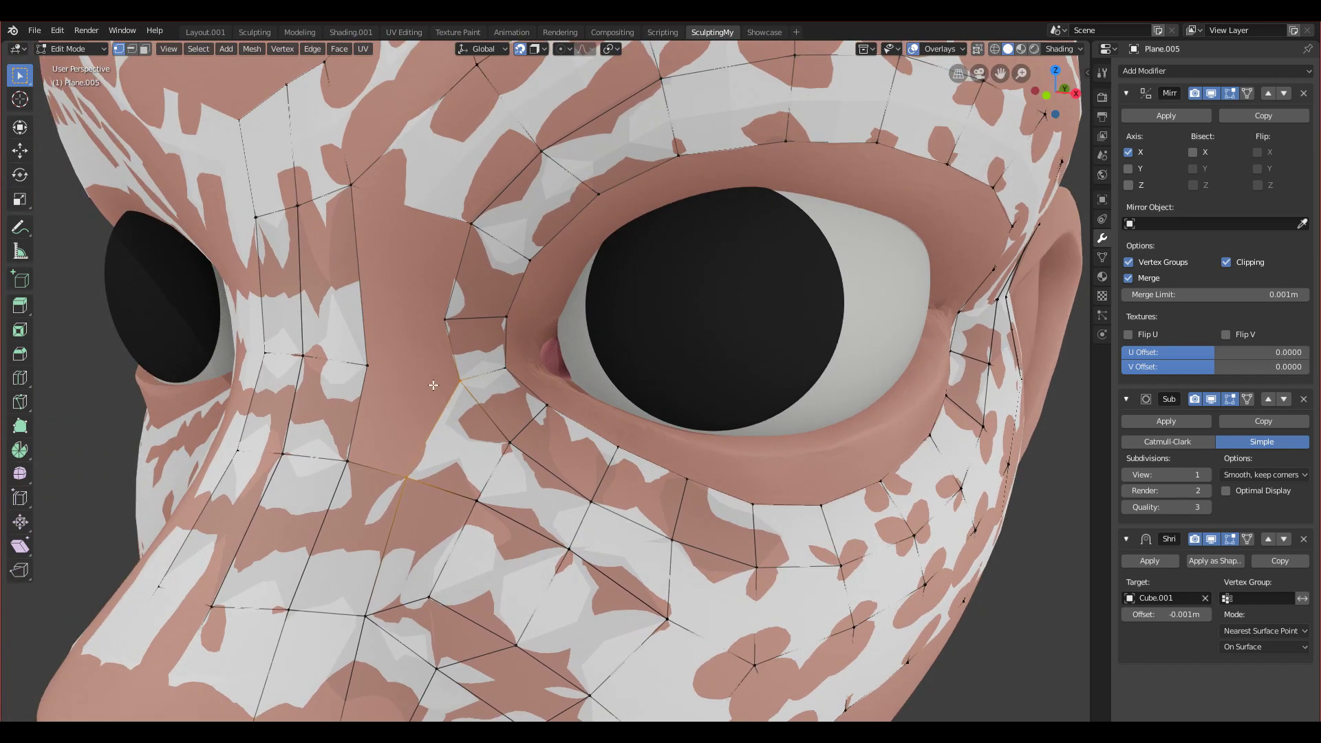
Step: Try to add one more face from the inner eye corner toward the side of the nose, and undo it
key(f)
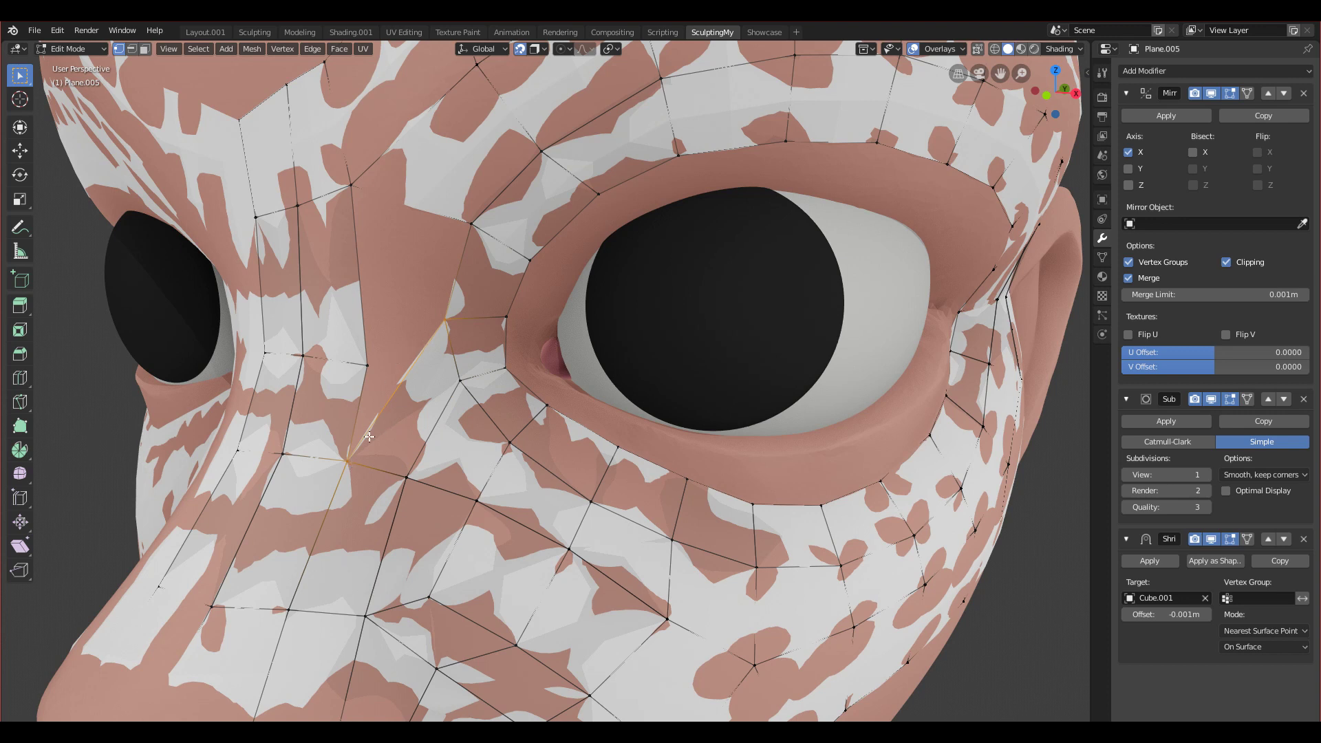
key(ctrl+shift+z)
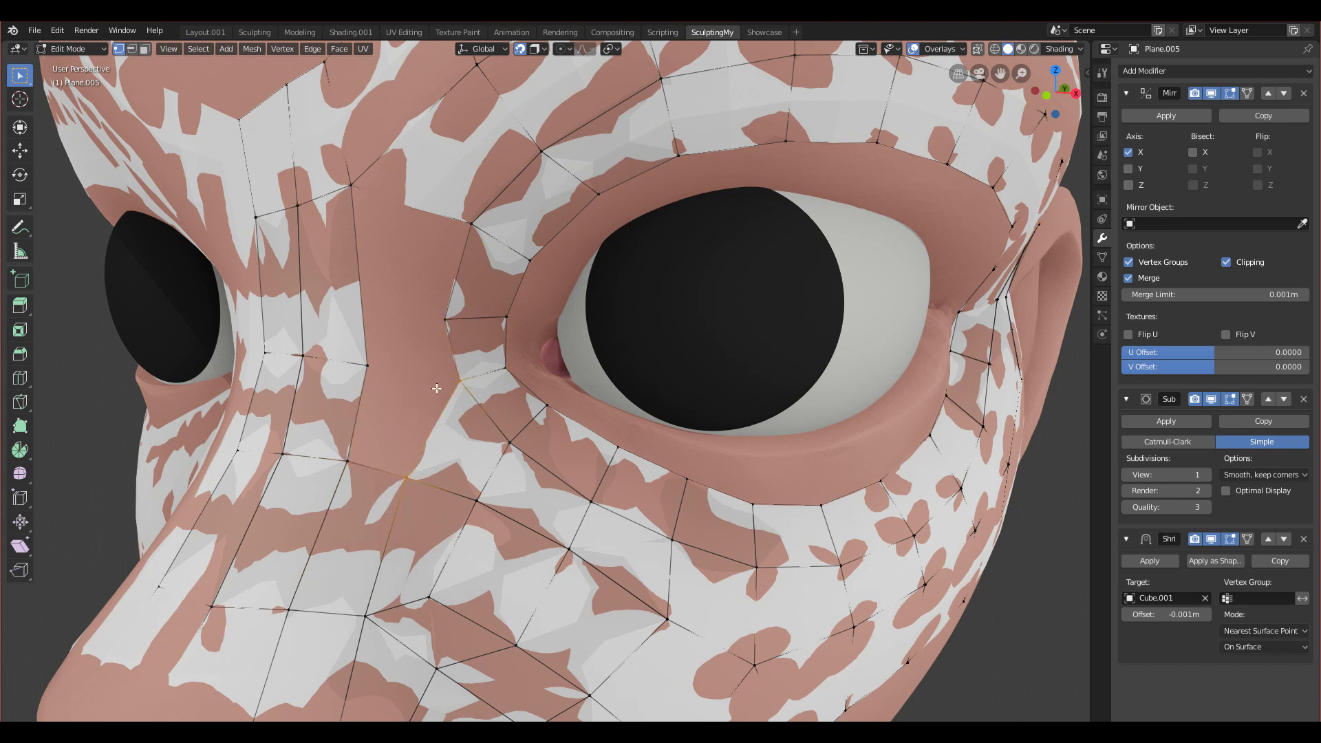
click(455, 381)
Step: Fill a face between the nose bridge and the inner eye corner and move its eye ring vertex about 0.006 m toward the nose
click(366, 368)
shift+click(349, 460)
shift+click(406, 476)
shift+click(461, 384)
key(f)
middle_drag(461, 384, 463, 382)
key(g)
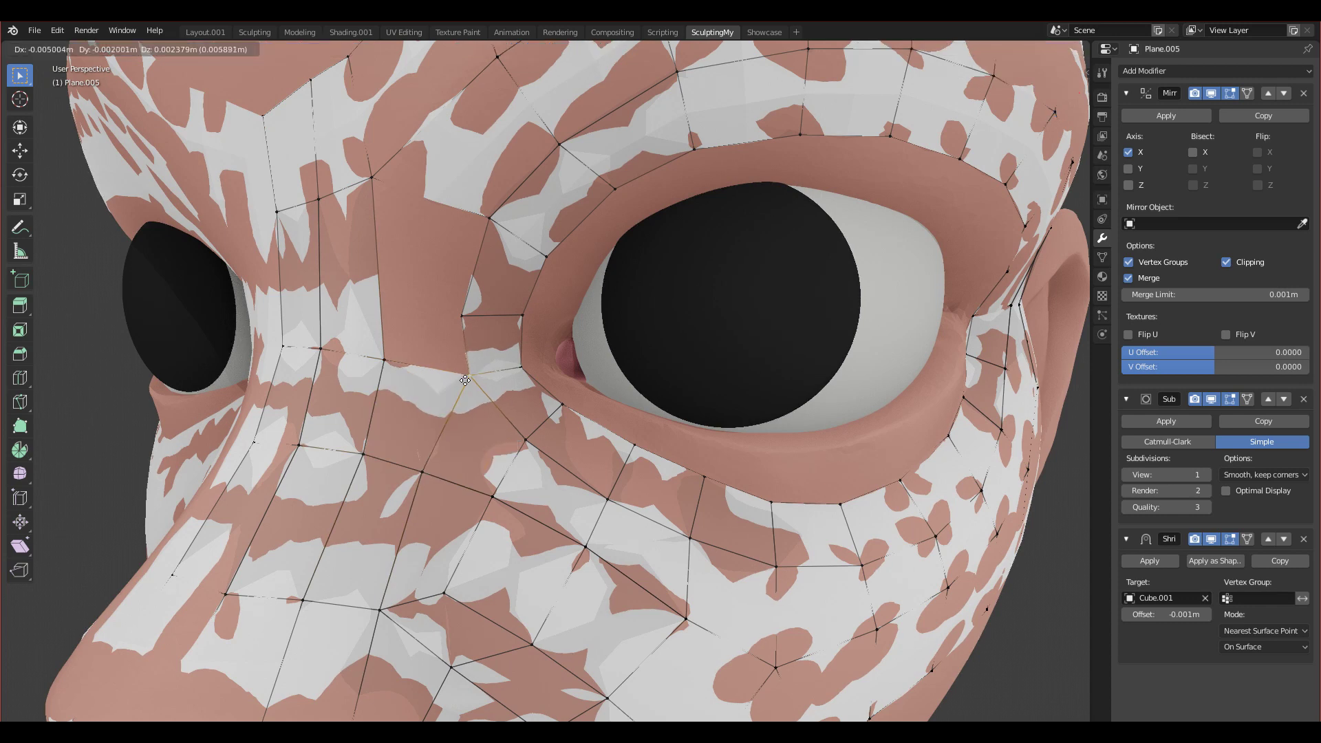
click(465, 378)
Step: Select the outline of the remaining gap beside the nose bridge and add one centred loop cut across the bridge strip
click(372, 178)
shift+click(490, 219)
shift+click(463, 316)
shift+click(466, 373)
shift+click(383, 358)
middle_drag(422, 339, 435, 305)
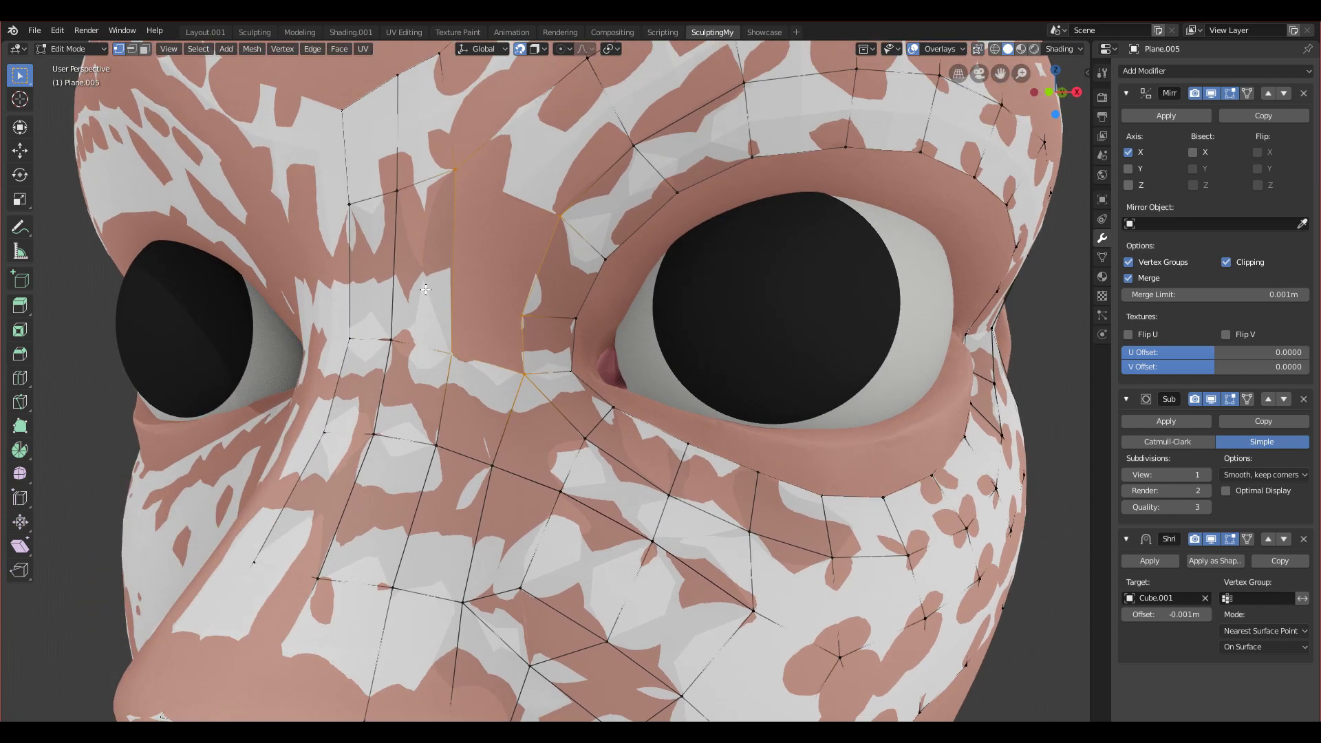
key(ctrl+r)
click(420, 277)
right_click(420, 278)
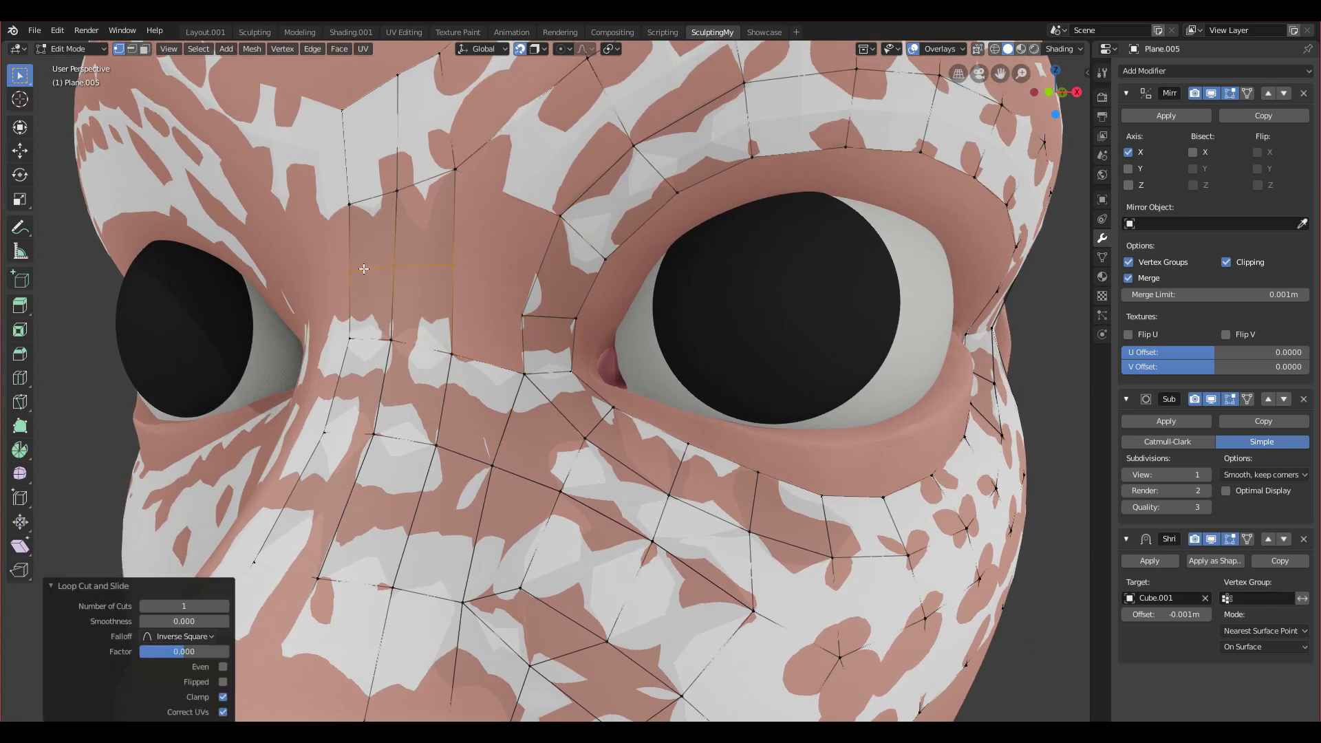
Step: Adjust the new nose bridge loop's vertices and raise the two eye ring vertices opposite them at the inner eye corner
click(394, 268)
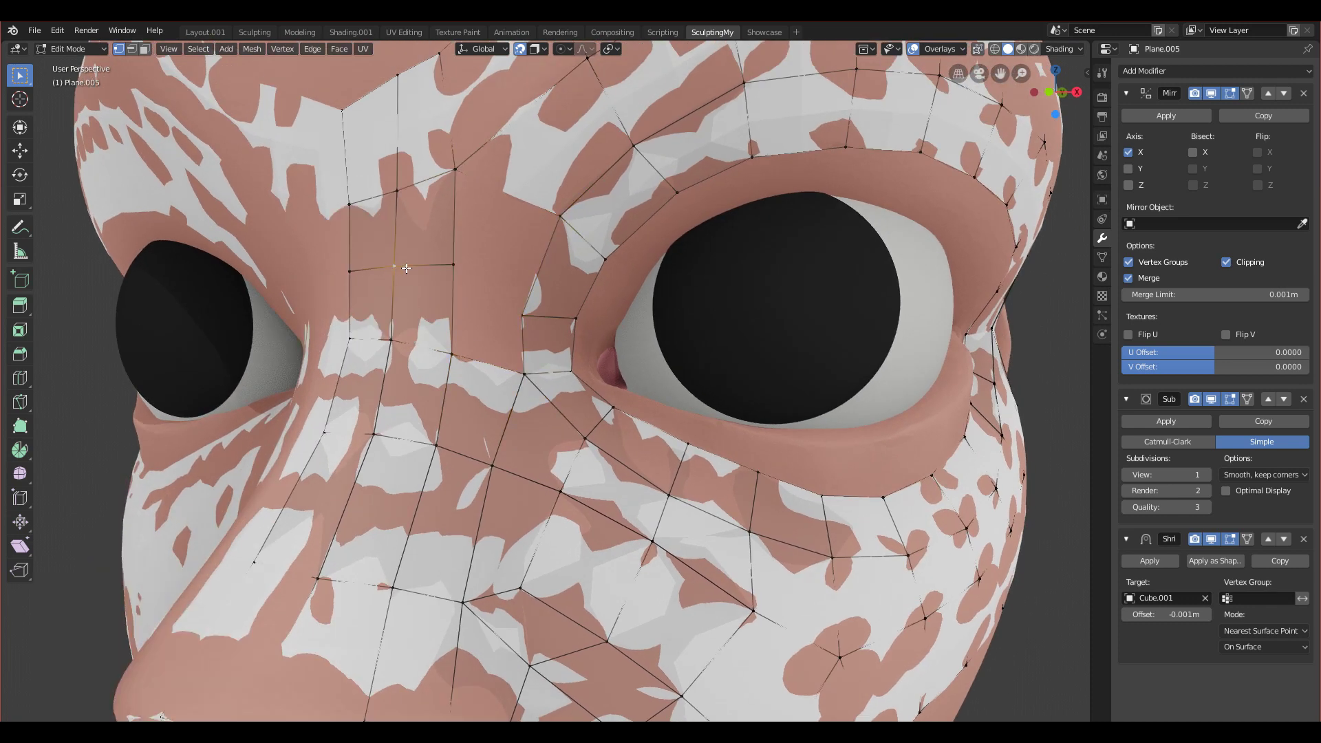
key(g)
click(448, 269)
click(523, 317)
key(g)
click(575, 320)
click(575, 320)
key(g)
click(575, 313)
Step: Fill the remaining gap between the nose bridge strip and the inner eye ring with faces
click(455, 354)
shift+click(523, 372)
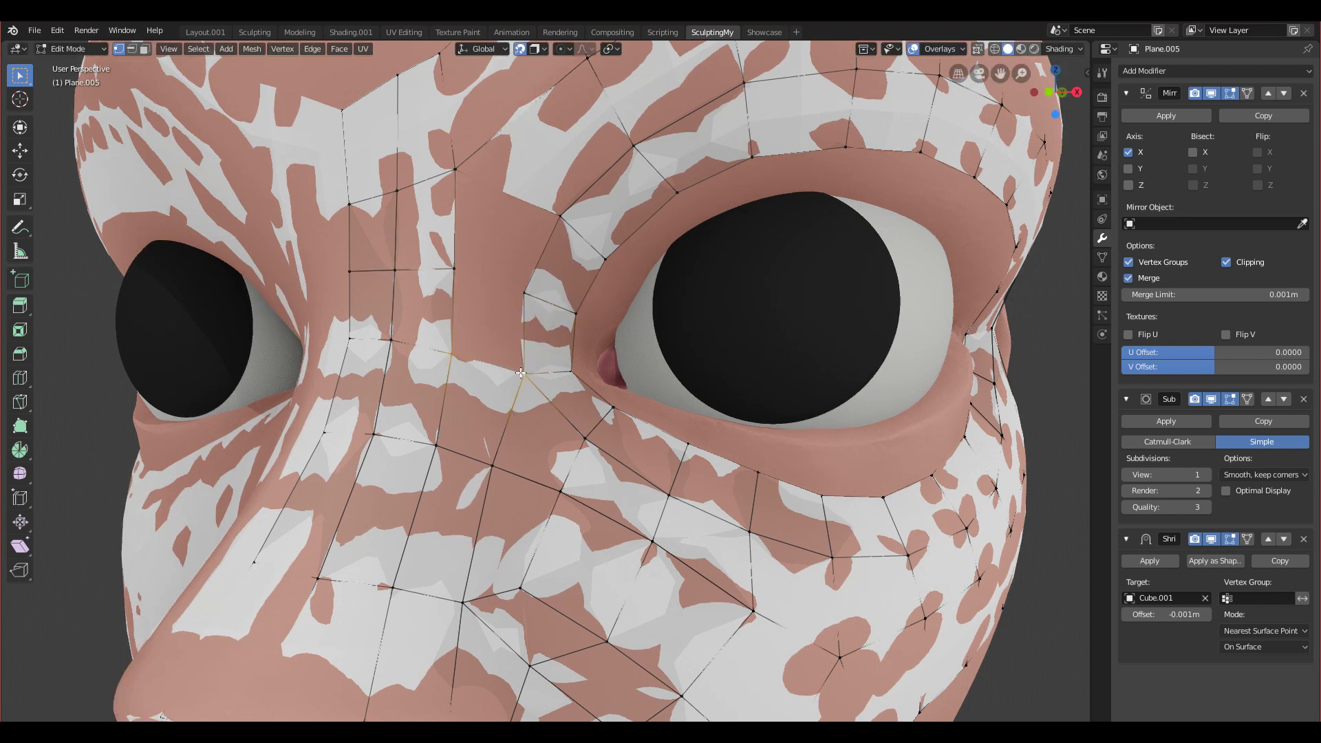
key(f)
Step: Leave Edit Mode and show the whole head from the front
scroll(511, 369, down, 3)
key(grave)
click(351, 248)
shift+middle_drag(566, 435, 477, 376)
middle_drag(555, 390, 480, 385)
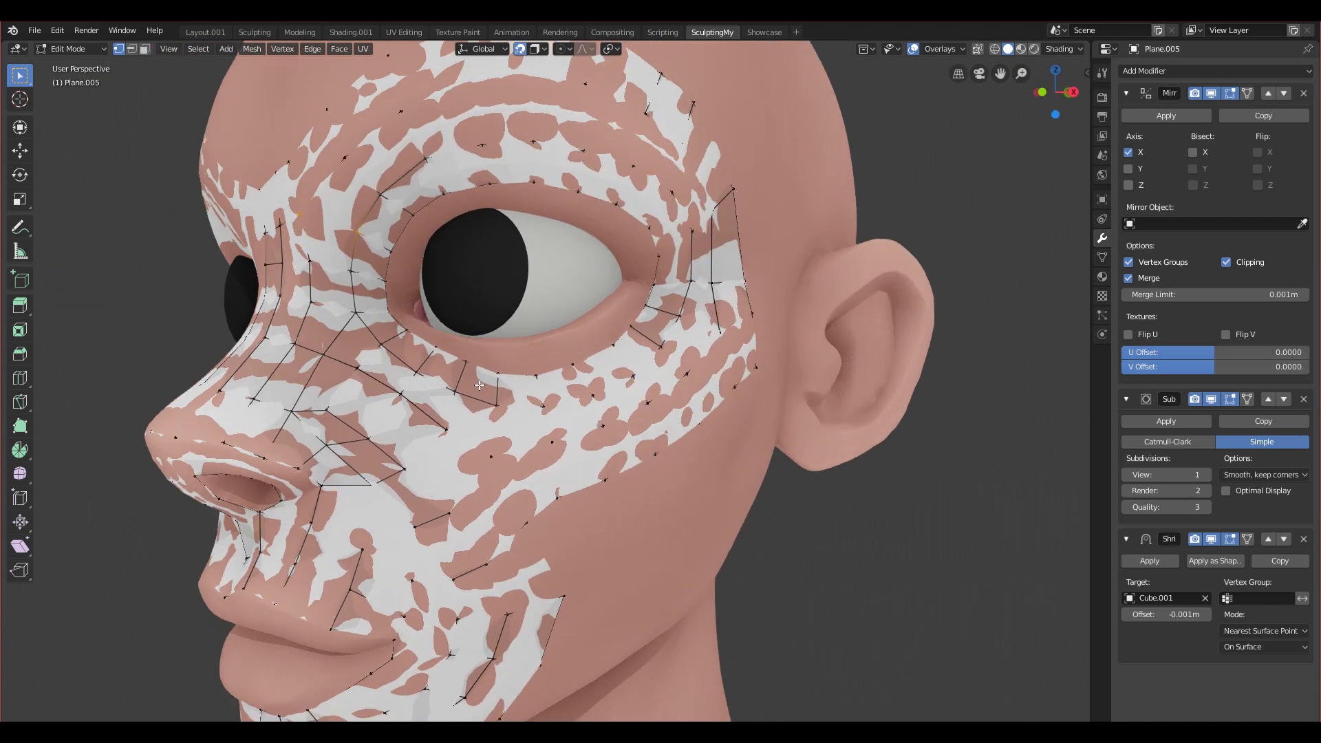
scroll(480, 386, down, 2)
key(KP_1)
middle_drag(557, 433, 473, 427)
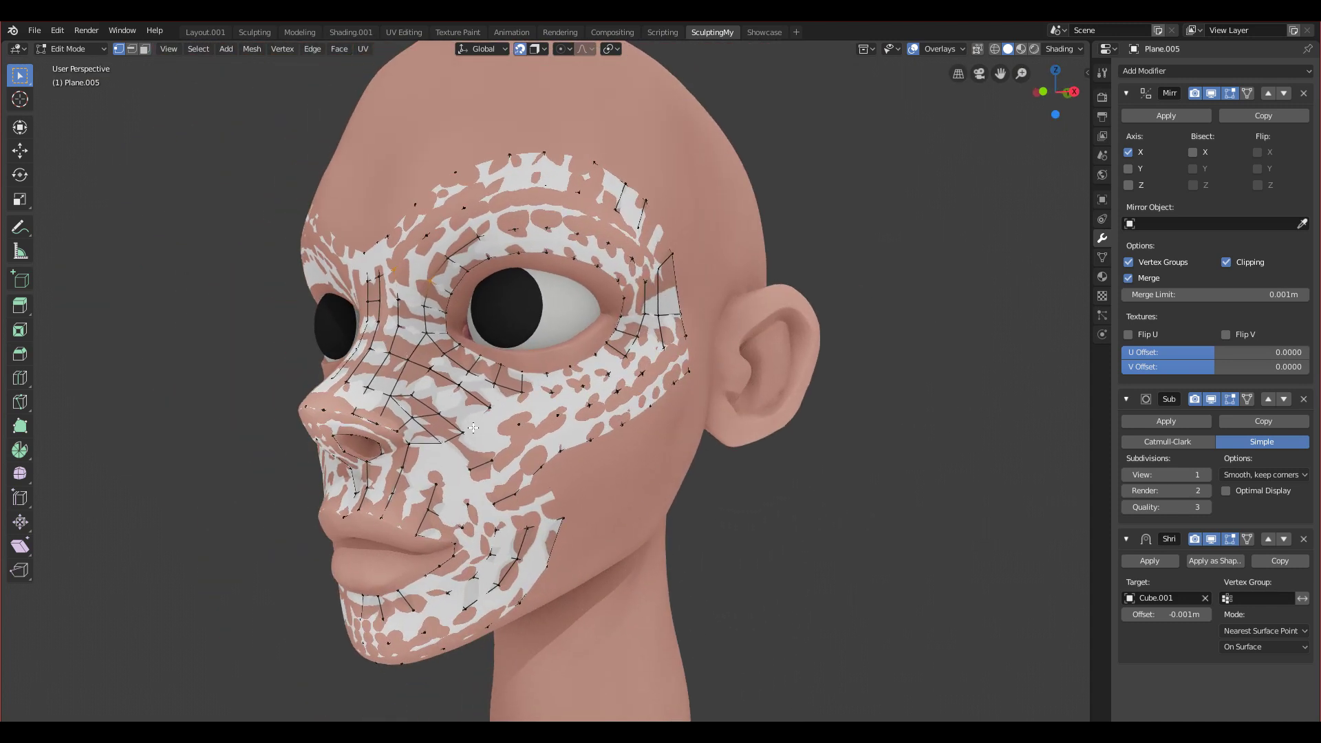
scroll(473, 428, down, 2)
key(KP_1)
key(Tab)
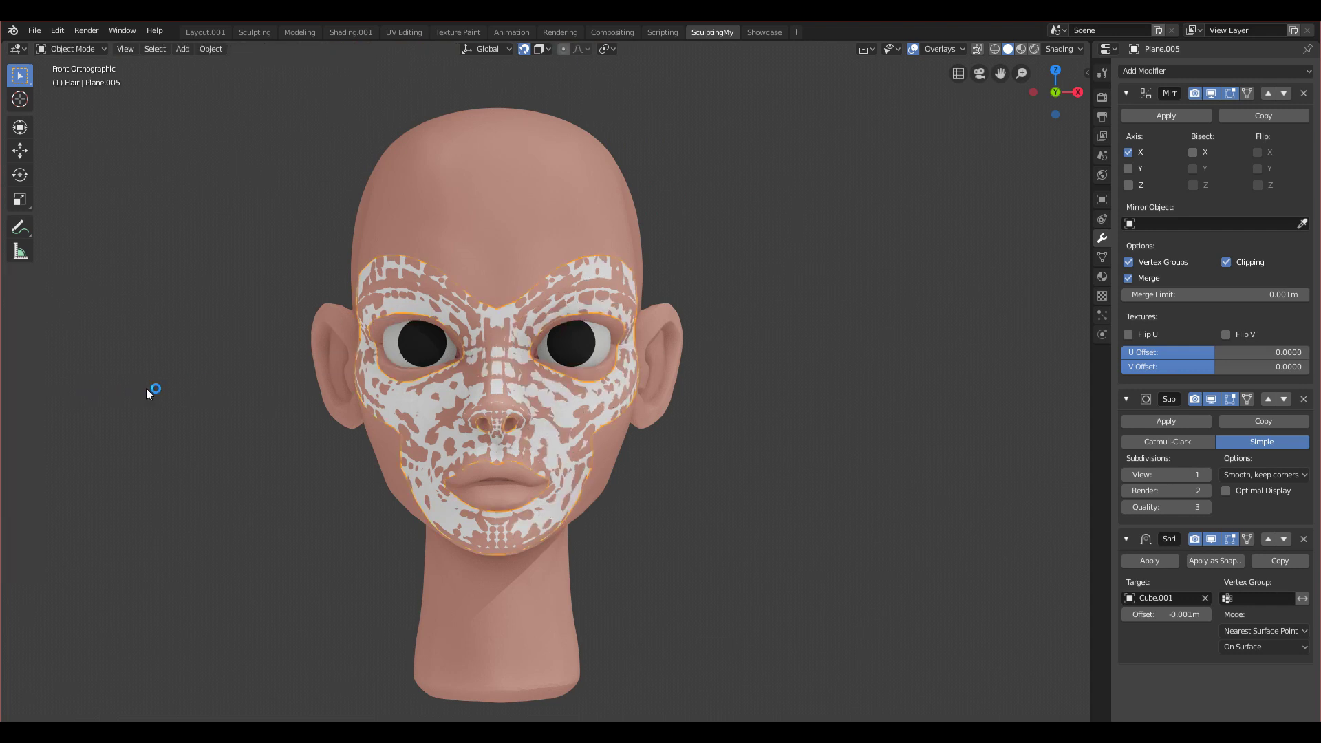
Step: Isolate the face mesh to examine its shape from the front, side and oblique angles, and bring the full head back
scroll(558, 398, up, 2)
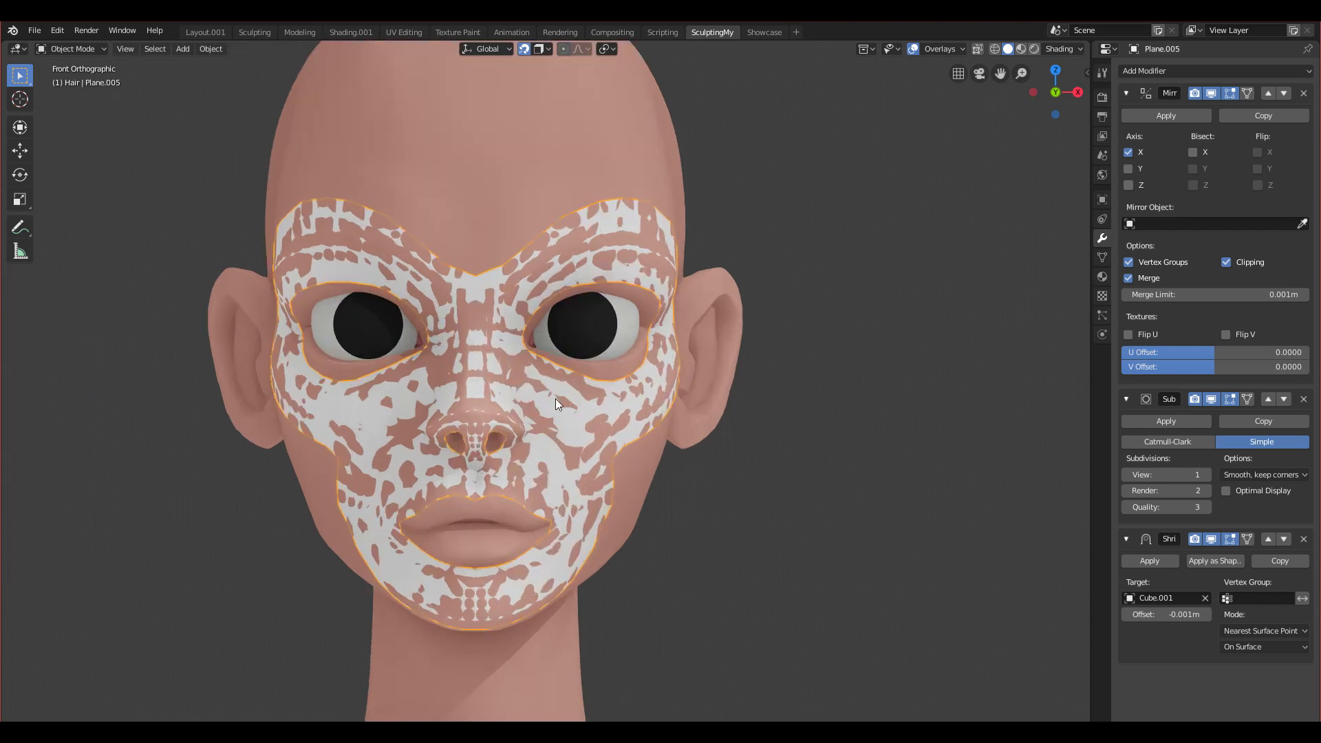
key(KP_Divide)
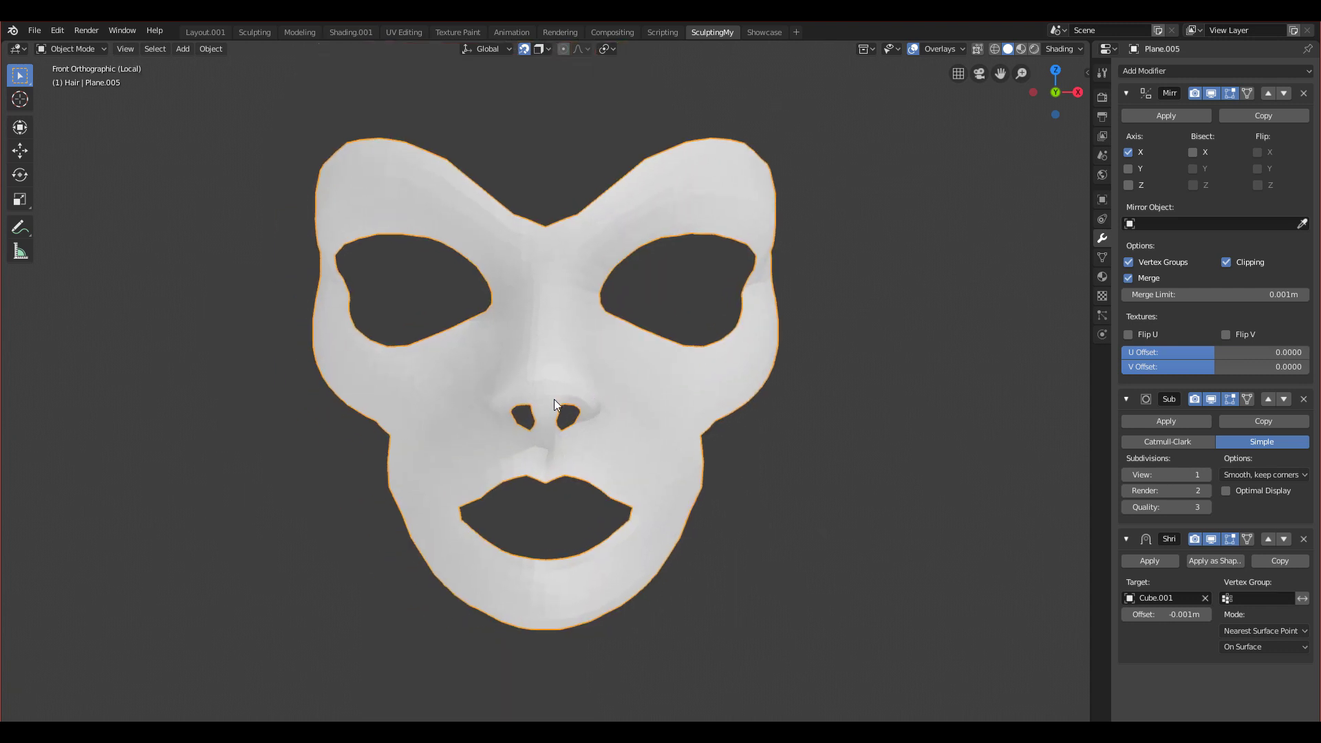
middle_drag(555, 399, 482, 435)
key(KP_3)
key(KP_1)
middle_drag(510, 468, 581, 416)
key(KP_1)
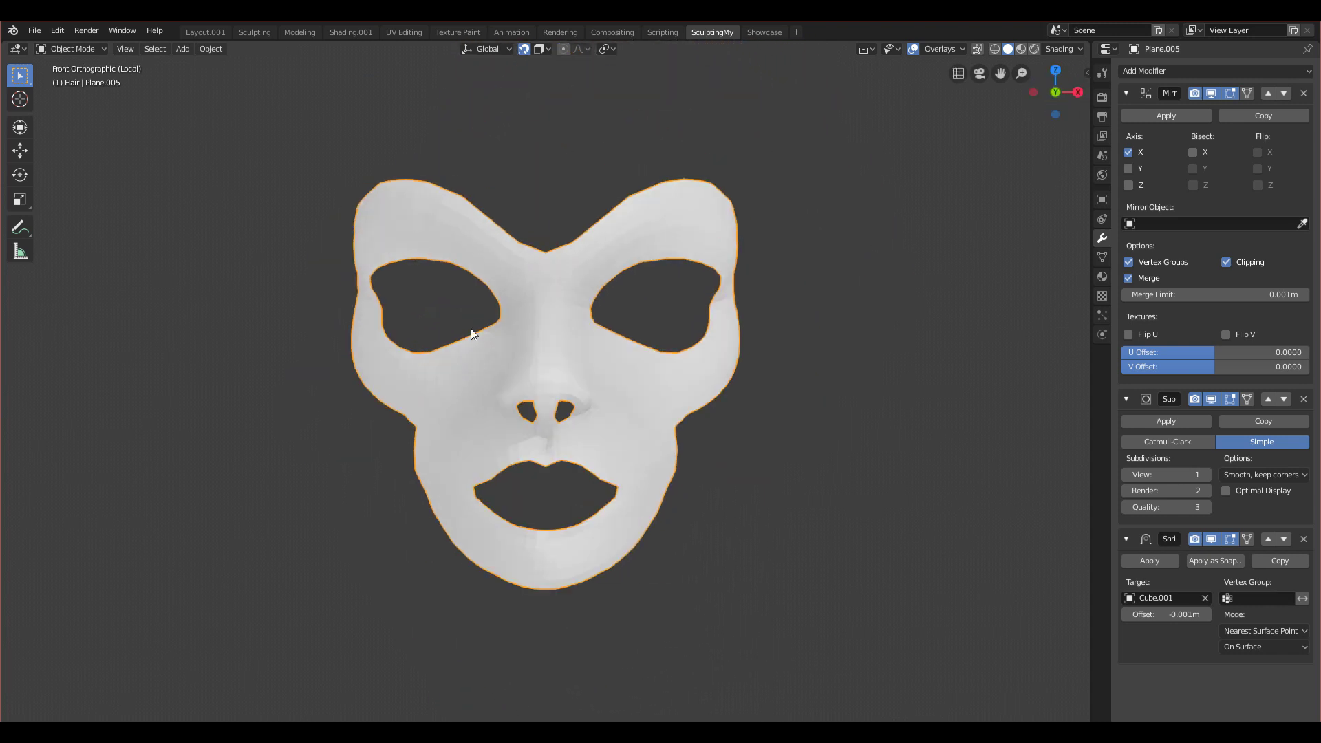
key(KP_Divide)
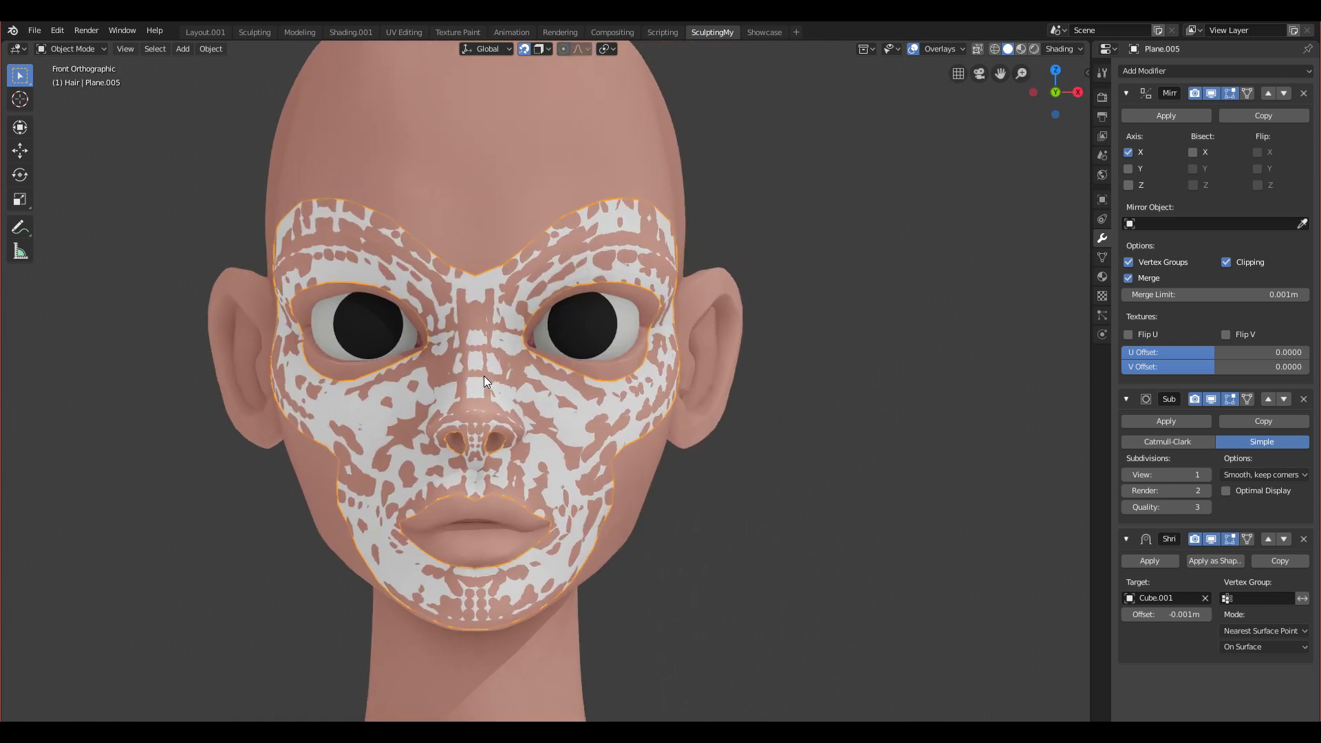